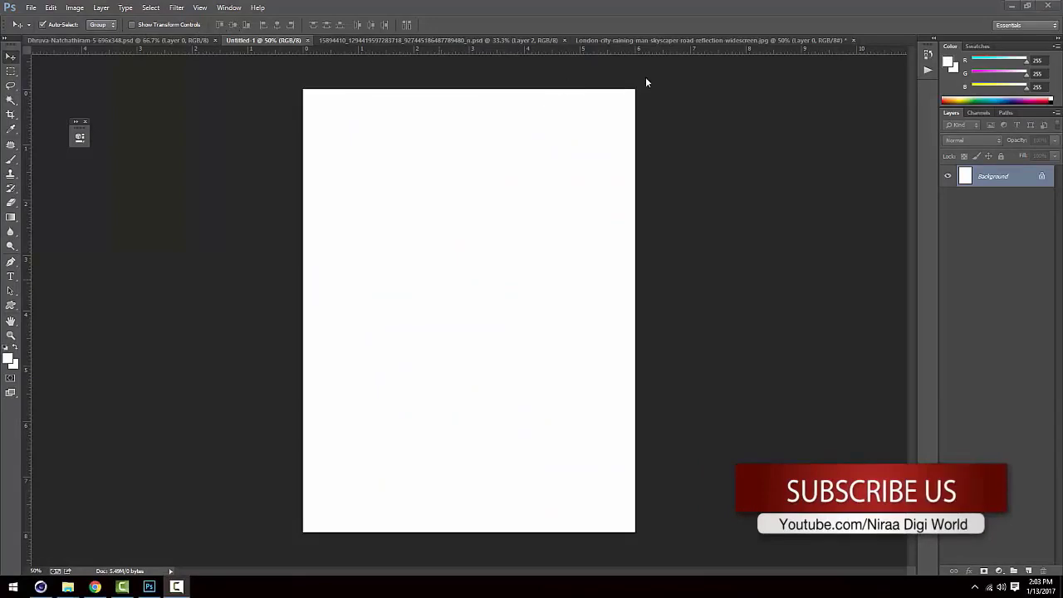
Place the London street photo into Untitled-1 as Layer 1, scaled to about 183% to fill the canvas.
{"action": "left_click", "coordinate": [771, 39]}
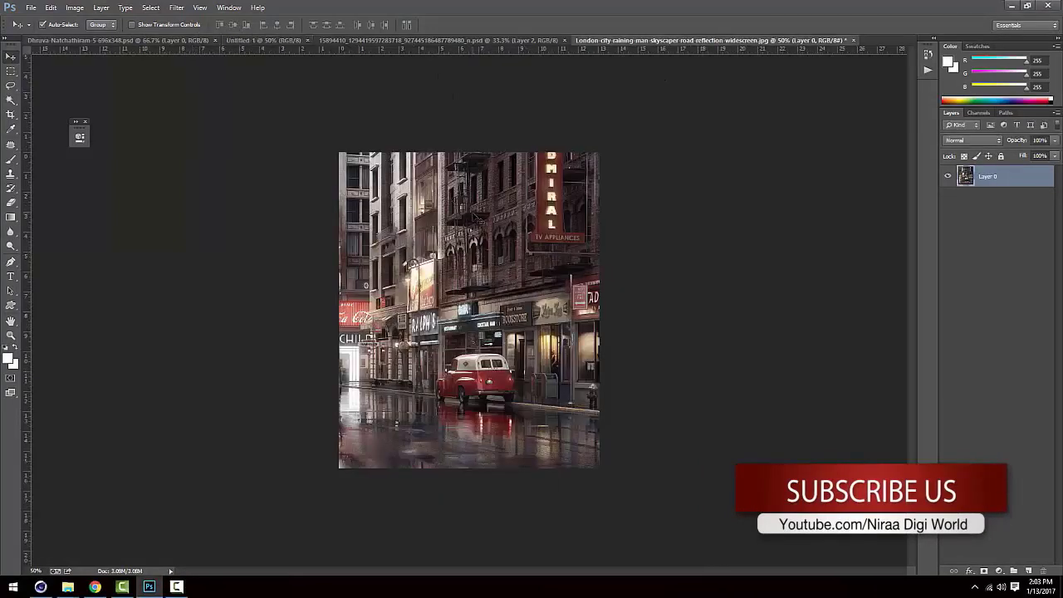
{"action": "mouse_move", "coordinate": [474, 216]}
{"action": "left_mouse_down"}
{"action": "mouse_move", "coordinate": [457, 236]}
{"action": "mouse_move", "coordinate": [500, 238]}
{"action": "left_mouse_up"}
{"action": "key", "text": "ctrl+t"}
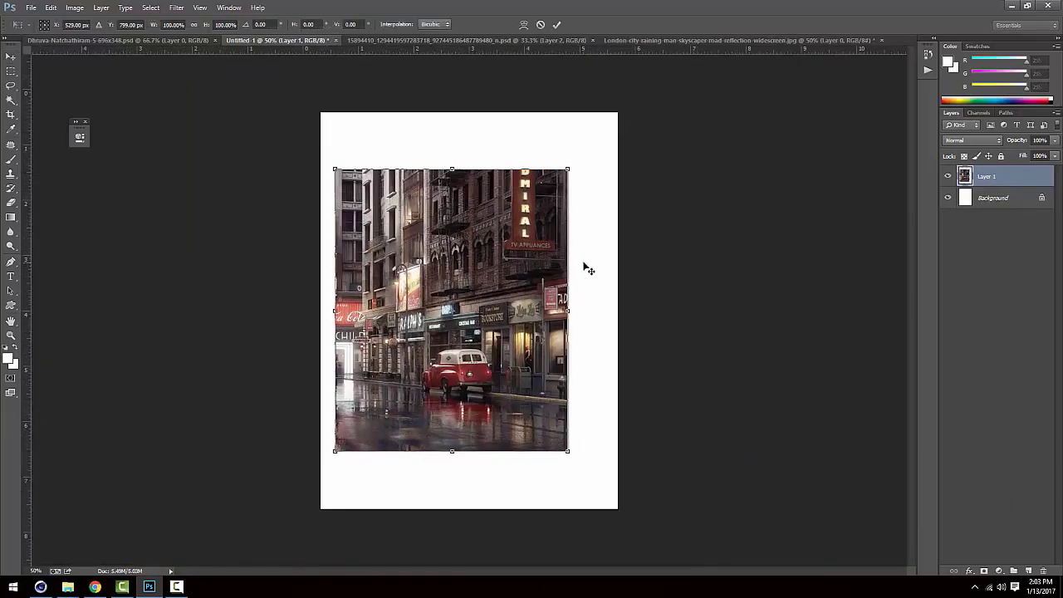
{"action": "key", "text": "ctrl+minus"}
{"action": "left_click_drag", "start_coordinate": [540, 204], "coordinate": [605, 115]}
{"action": "mouse_move", "coordinate": [532, 264]}
{"action": "left_mouse_down"}
{"action": "mouse_move", "coordinate": [586, 288]}
{"action": "mouse_move", "coordinate": [568, 308]}
{"action": "left_mouse_up"}
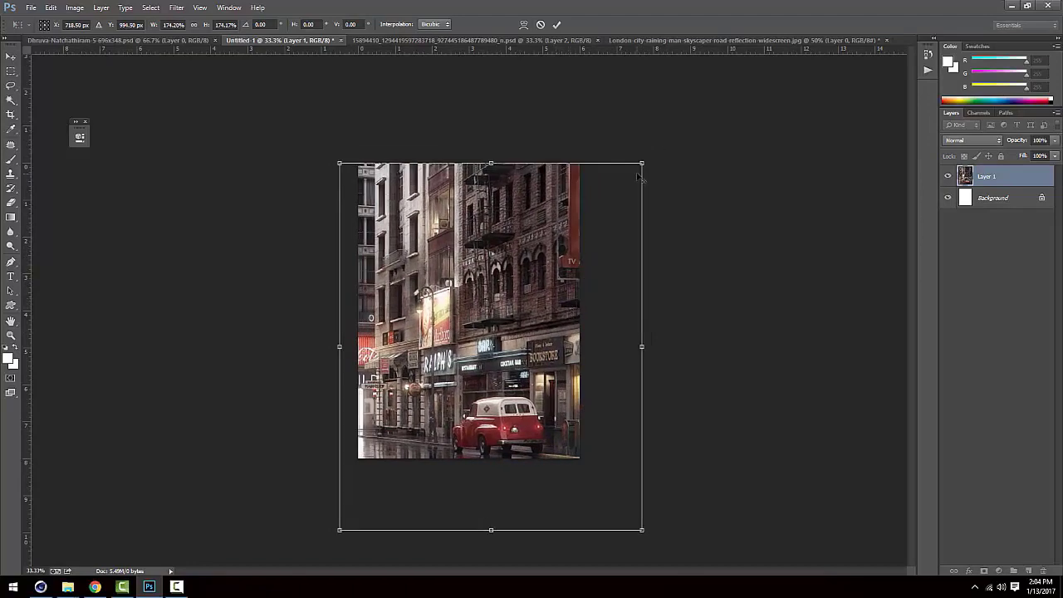
{"action": "left_click_drag", "start_coordinate": [639, 176], "coordinate": [656, 150]}
{"action": "left_click_drag", "start_coordinate": [499, 309], "coordinate": [492, 319]}
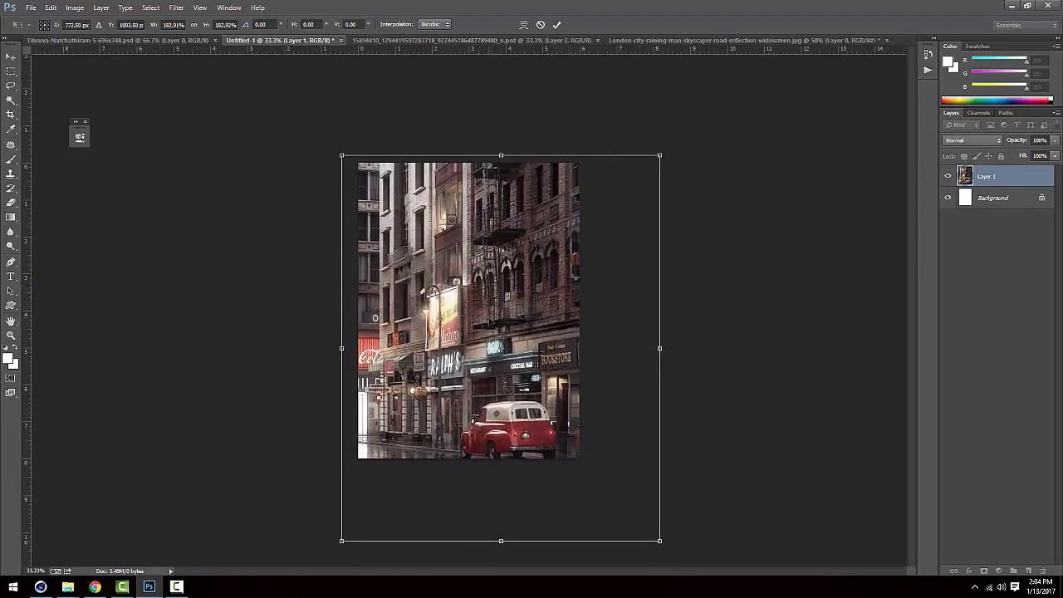
{"action": "key", "text": "Return"}
{"action": "key", "text": "ctrl+plus"}
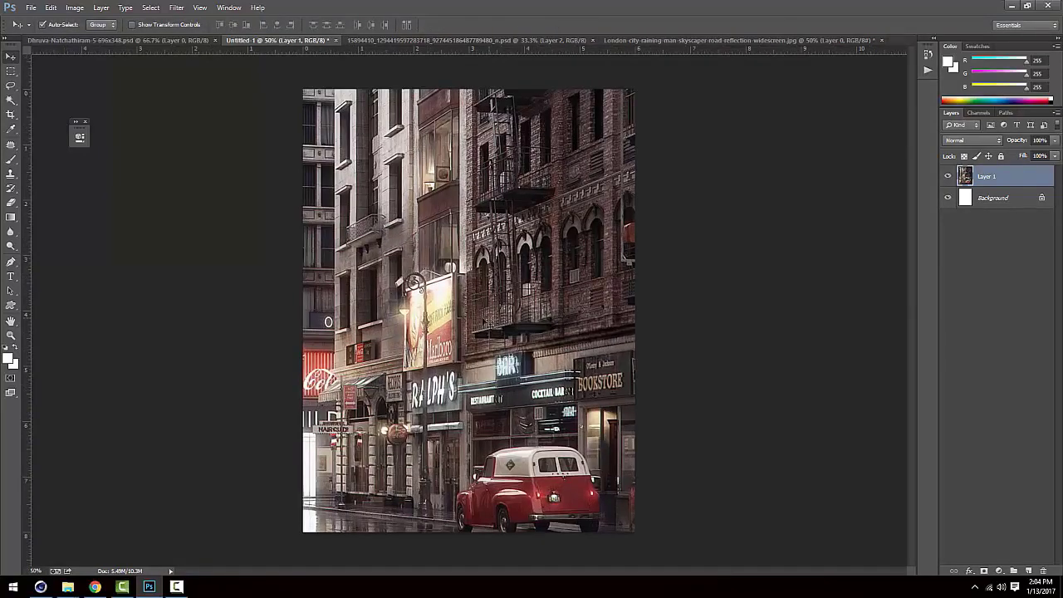
Add a Hue/Saturation adjustment with Lightness -74, a slight hue shift and Saturation -1.
{"action": "left_click", "coordinate": [999, 571]}
{"action": "left_click", "coordinate": [1023, 437]}
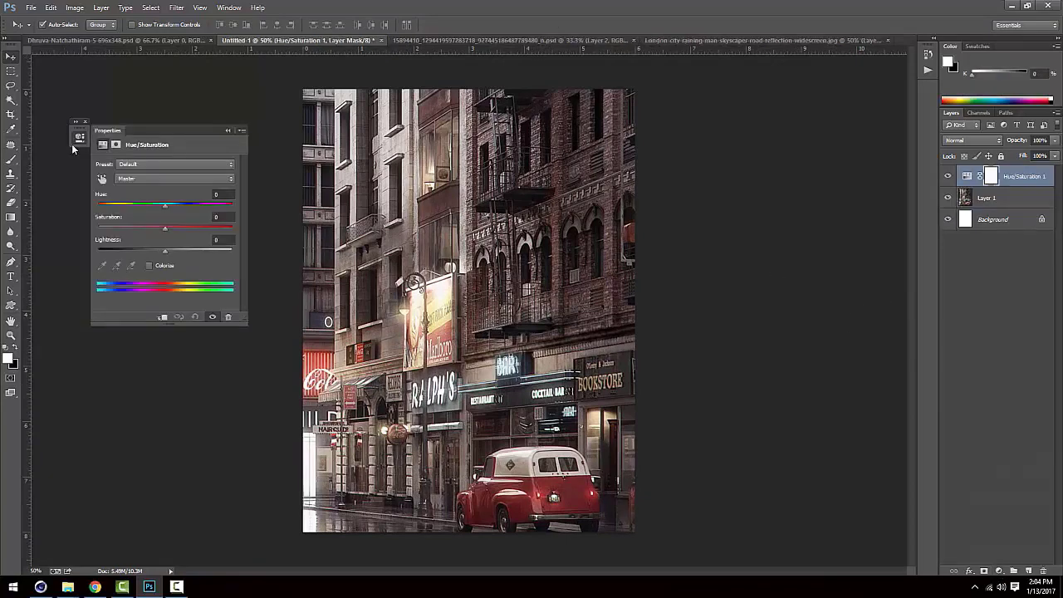
{"action": "left_click_drag", "start_coordinate": [166, 251], "coordinate": [120, 254]}
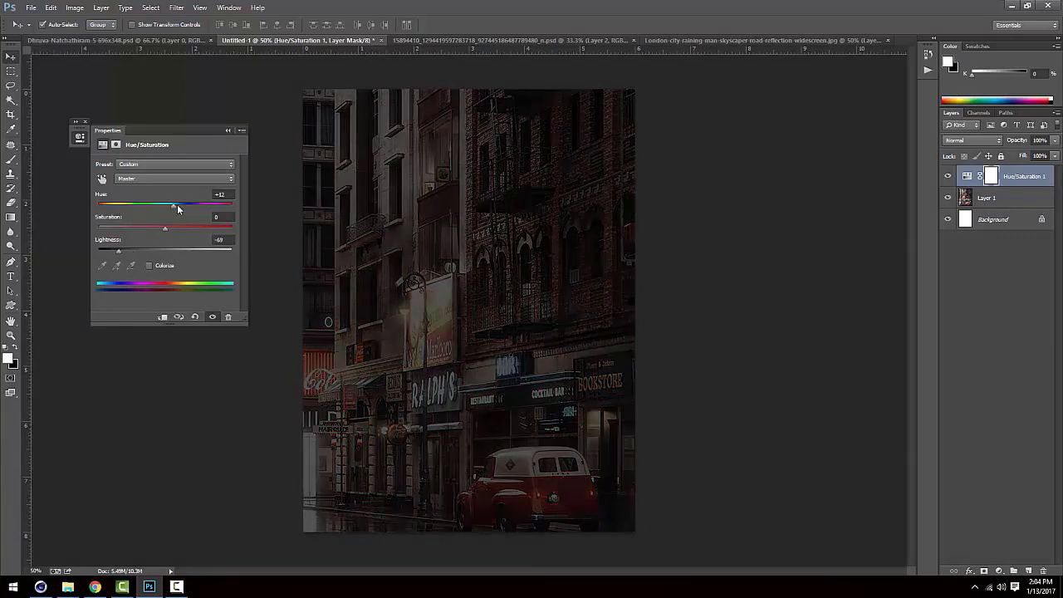
{"action": "left_click_drag", "start_coordinate": [177, 204], "coordinate": [176, 205]}
{"action": "left_click_drag", "start_coordinate": [118, 249], "coordinate": [116, 247]}
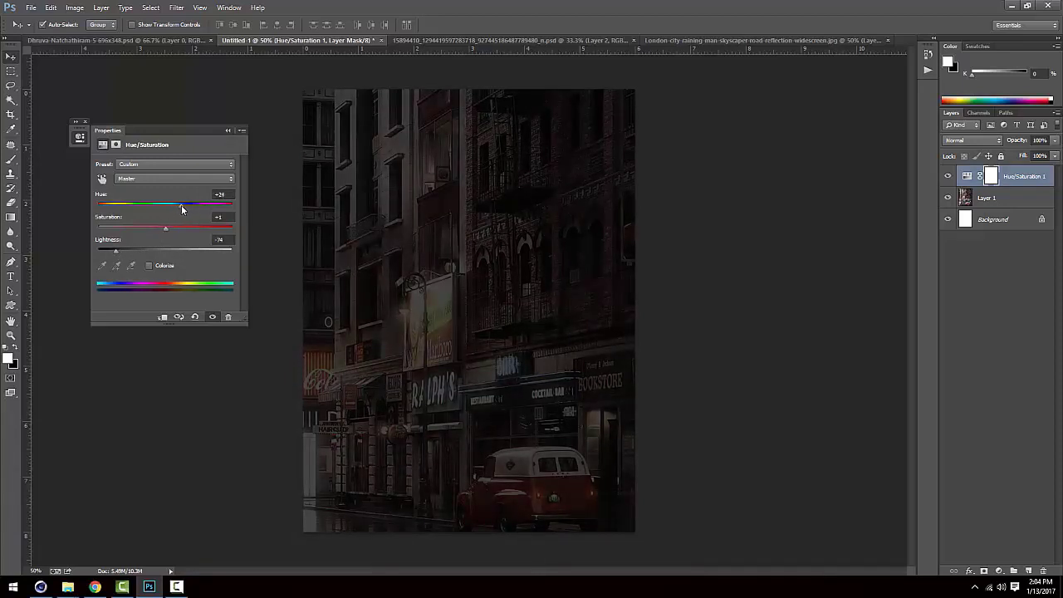
{"action": "left_click_drag", "start_coordinate": [165, 229], "coordinate": [164, 231]}
{"action": "left_click", "coordinate": [228, 131]}
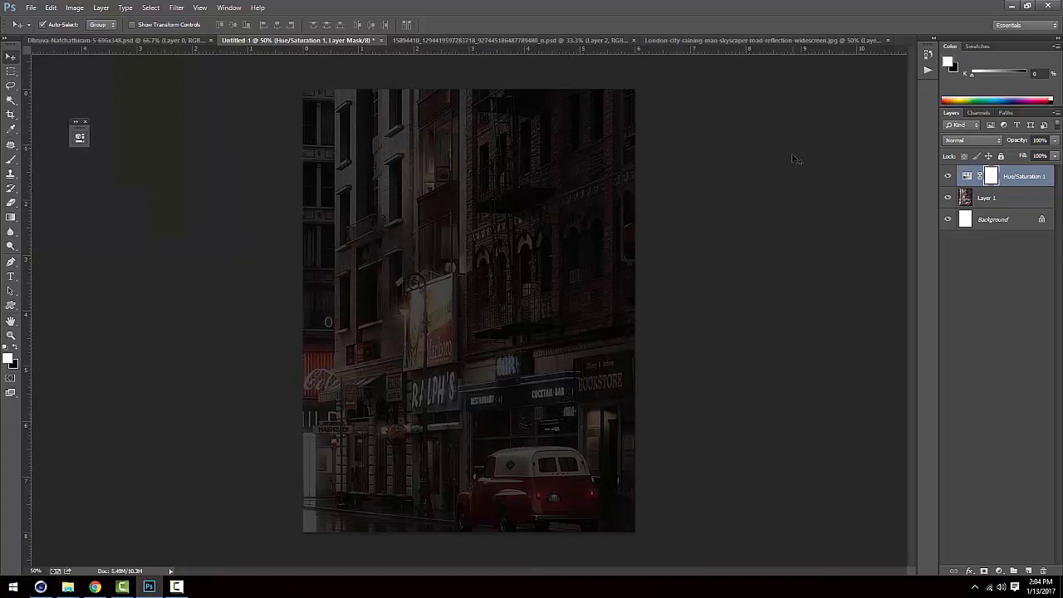
Bring the man in a coat into the poster as Layer 2, scaled to about 51% right of centre.
{"action": "left_click", "coordinate": [130, 40]}
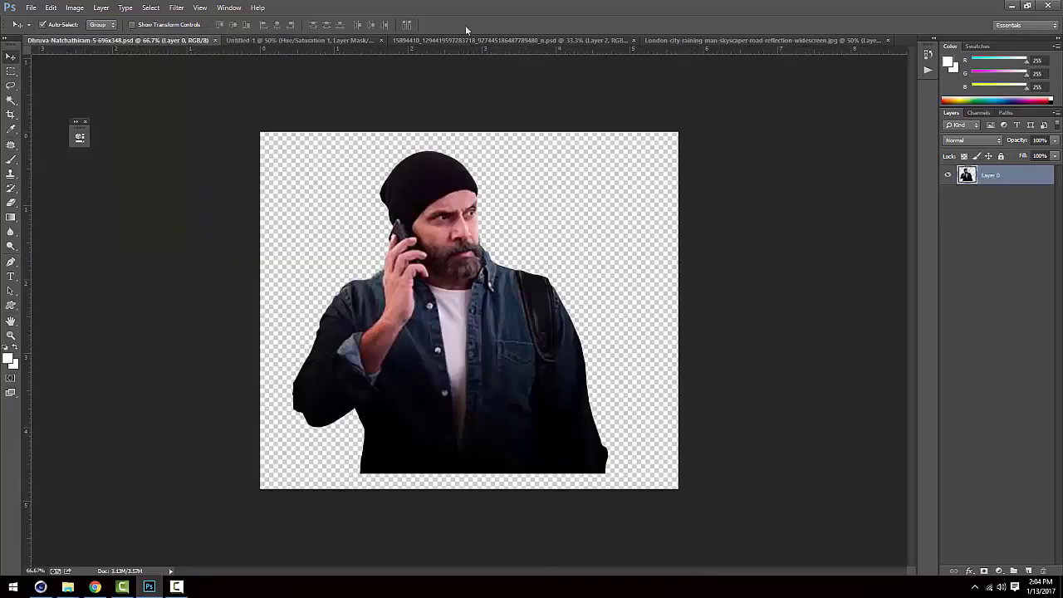
{"action": "left_click", "coordinate": [470, 41]}
{"action": "mouse_move", "coordinate": [390, 160]}
{"action": "left_mouse_down"}
{"action": "mouse_move", "coordinate": [276, 41]}
{"action": "mouse_move", "coordinate": [475, 299]}
{"action": "left_mouse_up"}
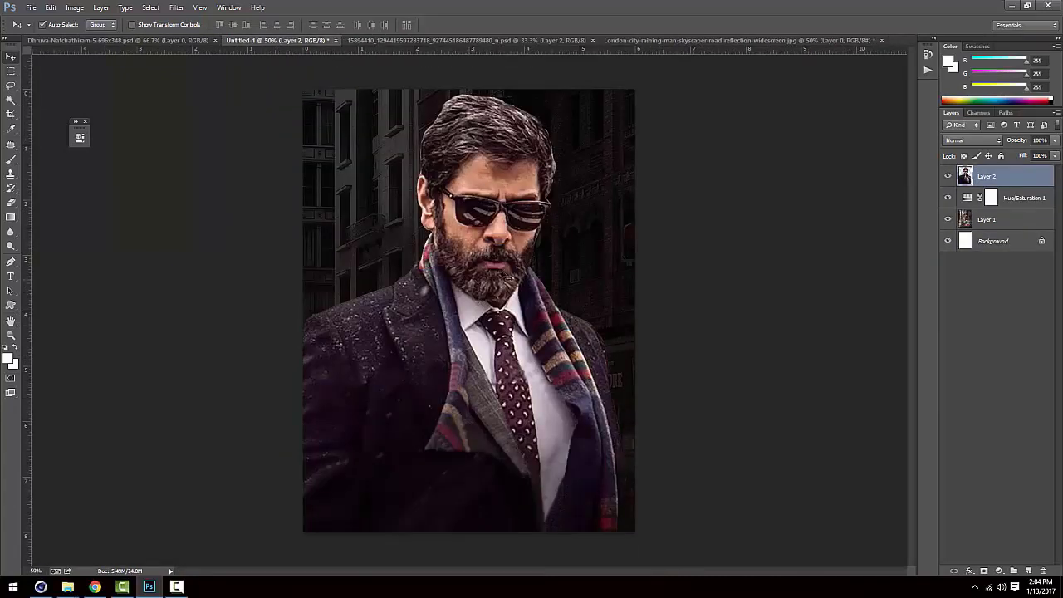
{"action": "key", "text": "ctrl+t"}
{"action": "left_click_drag", "start_coordinate": [628, 91], "coordinate": [526, 320], "text": "alt+shift"}
{"action": "mouse_move", "coordinate": [474, 457]}
{"action": "left_mouse_down"}
{"action": "mouse_move", "coordinate": [525, 296]}
{"action": "mouse_move", "coordinate": [541, 305]}
{"action": "left_mouse_up"}
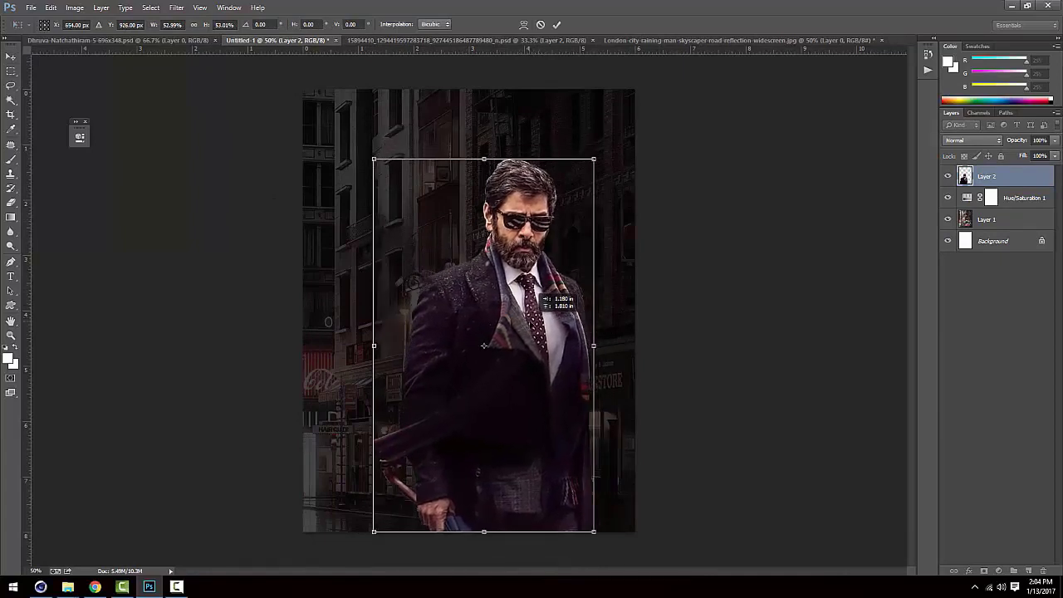
{"action": "left_click_drag", "start_coordinate": [594, 158], "coordinate": [590, 162], "text": "alt+shift"}
{"action": "left_click_drag", "start_coordinate": [568, 288], "coordinate": [557, 281]}
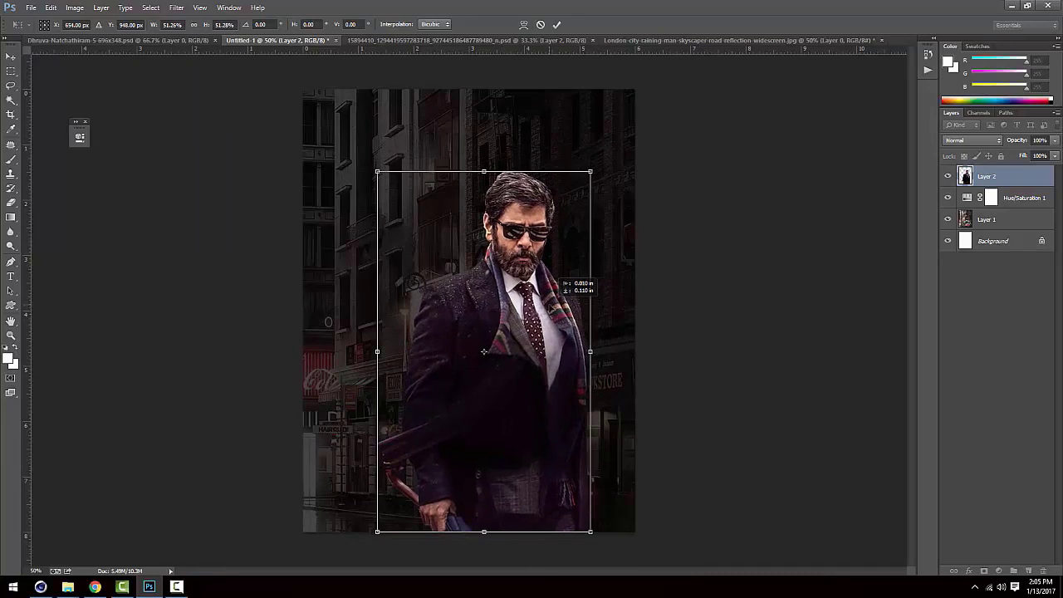
{"action": "key", "text": "Return"}
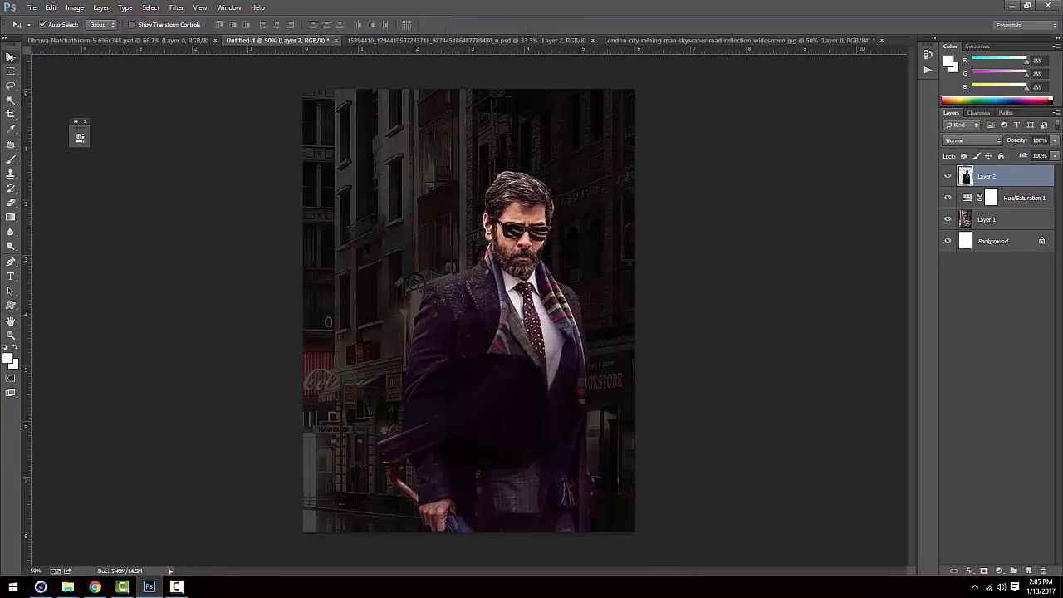
Use a large black brush to darken the lower-left street area.
{"action": "left_click", "coordinate": [11, 160]}
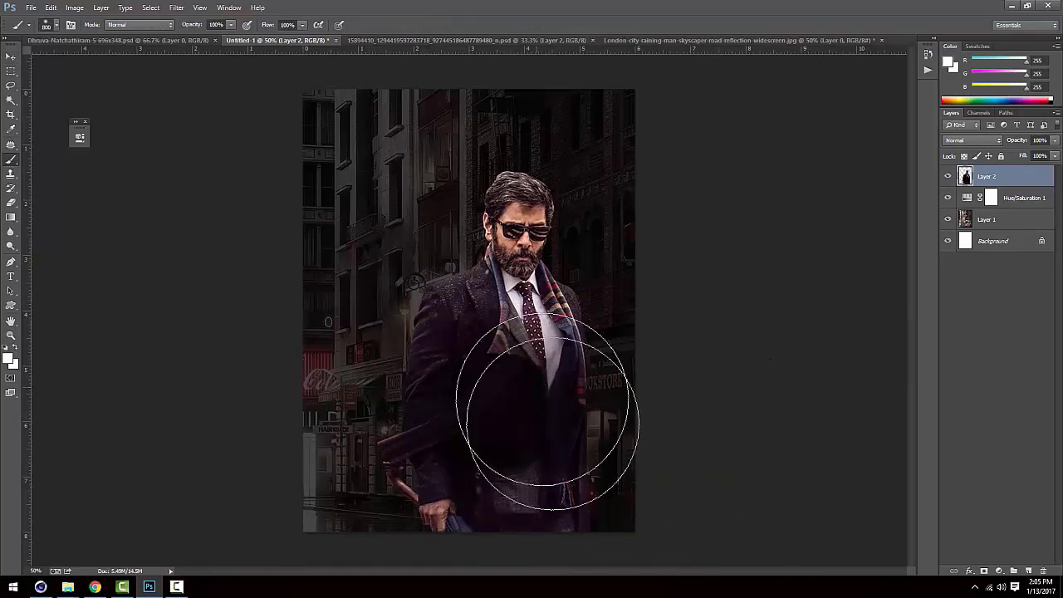
{"action": "key", "text": "x"}
{"action": "key", "text": "bracketright"}
{"action": "key", "text": "bracketright"}
{"action": "key", "text": "bracketright"}
{"action": "mouse_move", "coordinate": [285, 531]}
{"action": "left_mouse_down"}
{"action": "mouse_move", "coordinate": [380, 532]}
{"action": "mouse_move", "coordinate": [316, 463]}
{"action": "mouse_move", "coordinate": [486, 552]}
{"action": "left_mouse_up"}
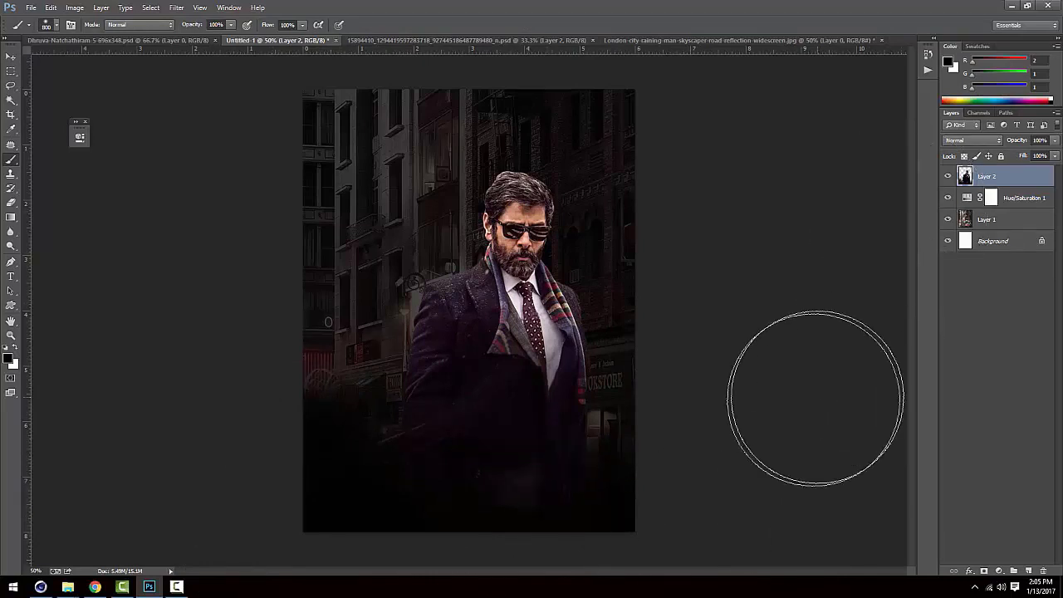
{"action": "mouse_move", "coordinate": [332, 439]}
{"action": "left_mouse_down"}
{"action": "mouse_move", "coordinate": [332, 360]}
{"action": "mouse_move", "coordinate": [607, 463]}
{"action": "left_mouse_up"}
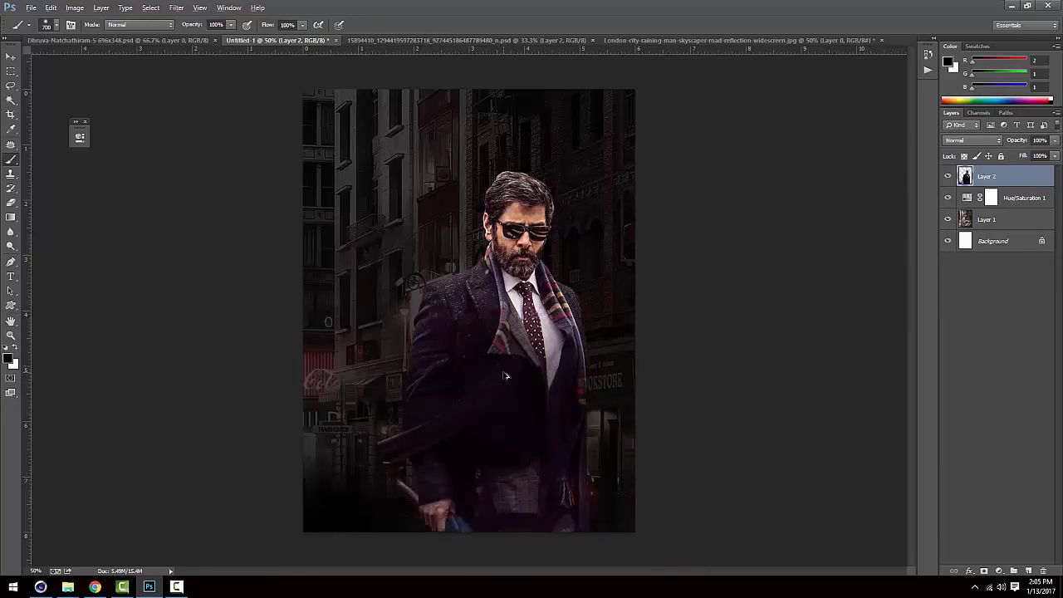
Paint the lower poster black on a new Layer 3, set it to 89% opacity and hide it.
{"action": "left_click", "coordinate": [1028, 570]}
{"action": "mouse_move", "coordinate": [321, 517]}
{"action": "left_mouse_down"}
{"action": "mouse_move", "coordinate": [325, 443]}
{"action": "mouse_move", "coordinate": [436, 528]}
{"action": "mouse_move", "coordinate": [606, 510]}
{"action": "mouse_move", "coordinate": [679, 479]}
{"action": "mouse_move", "coordinate": [332, 534]}
{"action": "mouse_move", "coordinate": [330, 469]}
{"action": "left_mouse_up"}
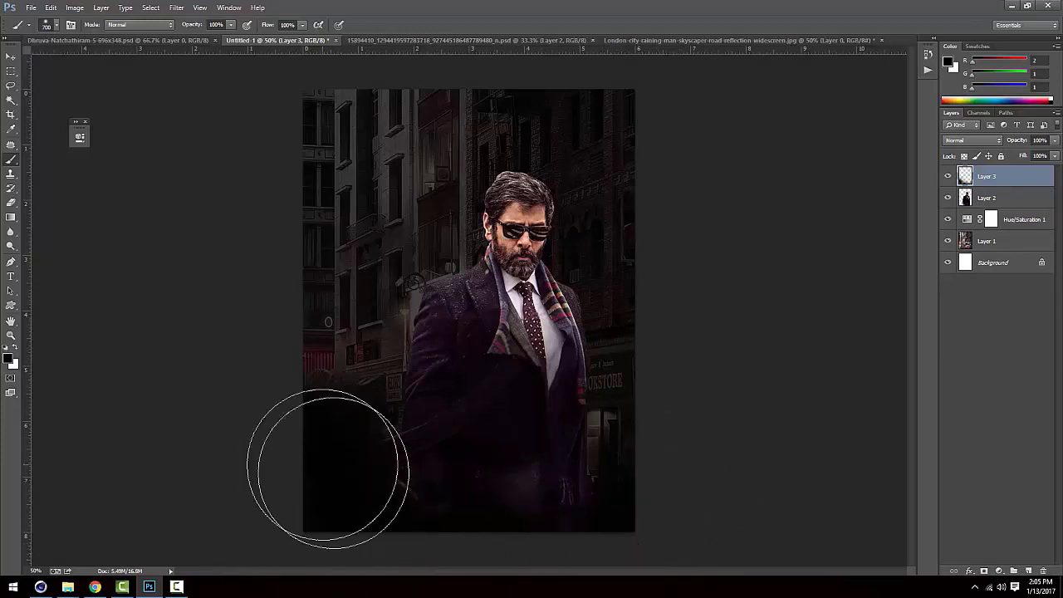
{"action": "left_click_drag", "start_coordinate": [380, 492], "coordinate": [631, 498]}
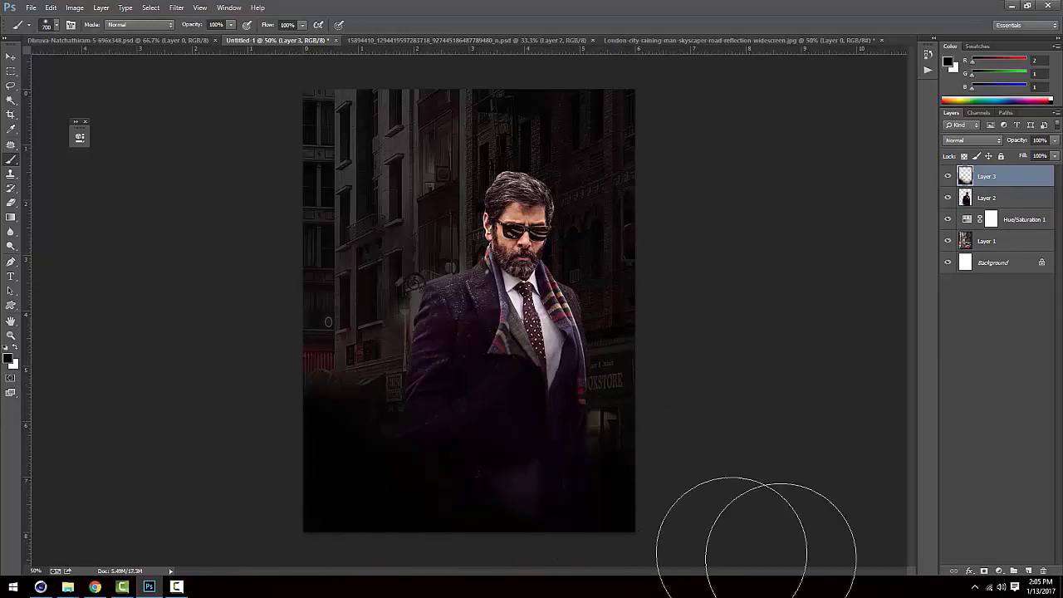
{"action": "left_click_drag", "start_coordinate": [332, 465], "coordinate": [340, 391]}
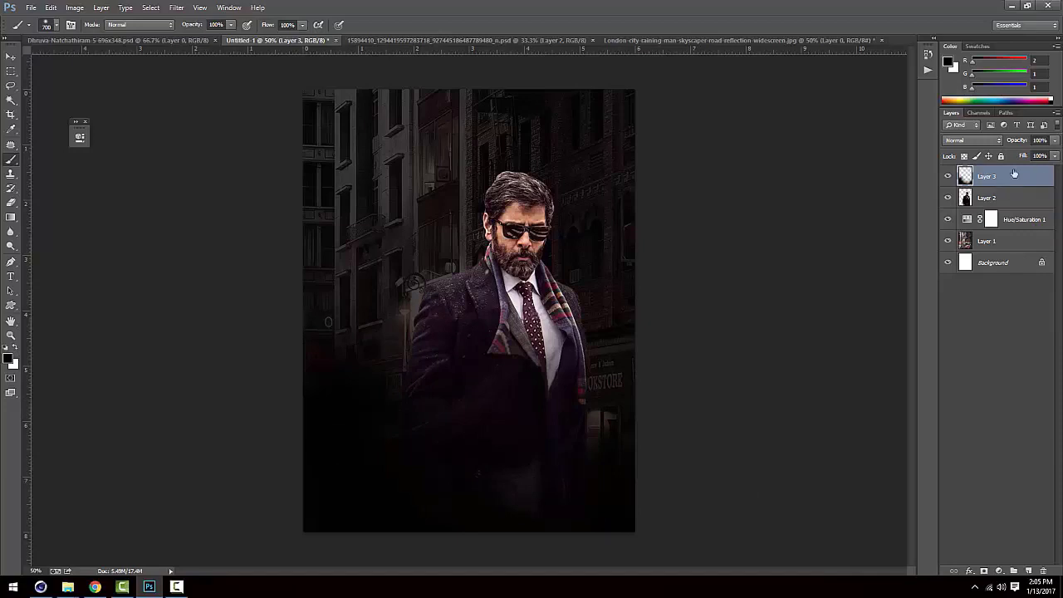
{"action": "left_click_drag", "start_coordinate": [1055, 144], "coordinate": [1035, 155]}
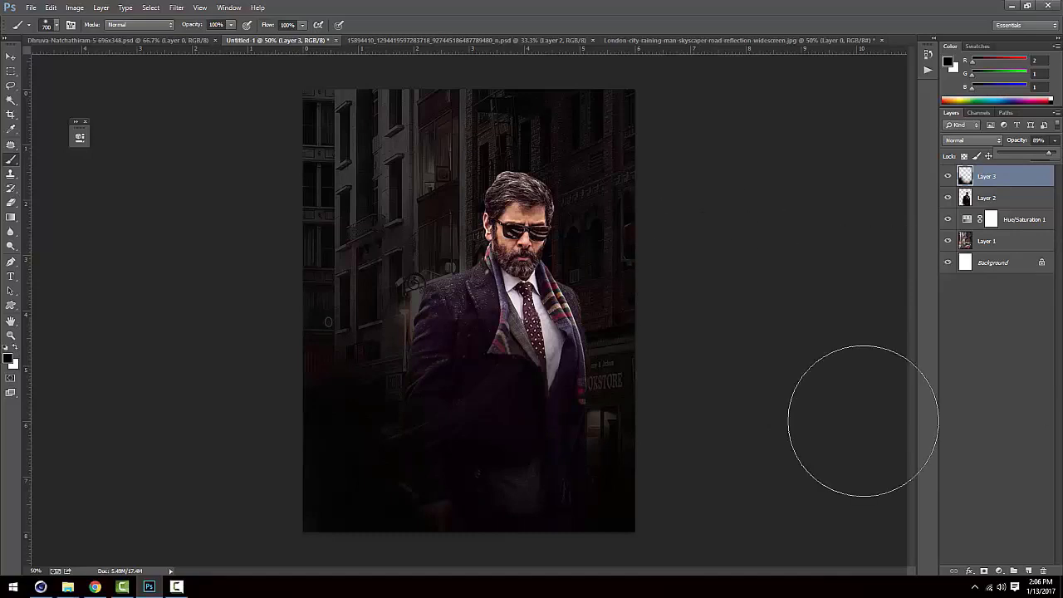
{"action": "left_click", "coordinate": [948, 176]}
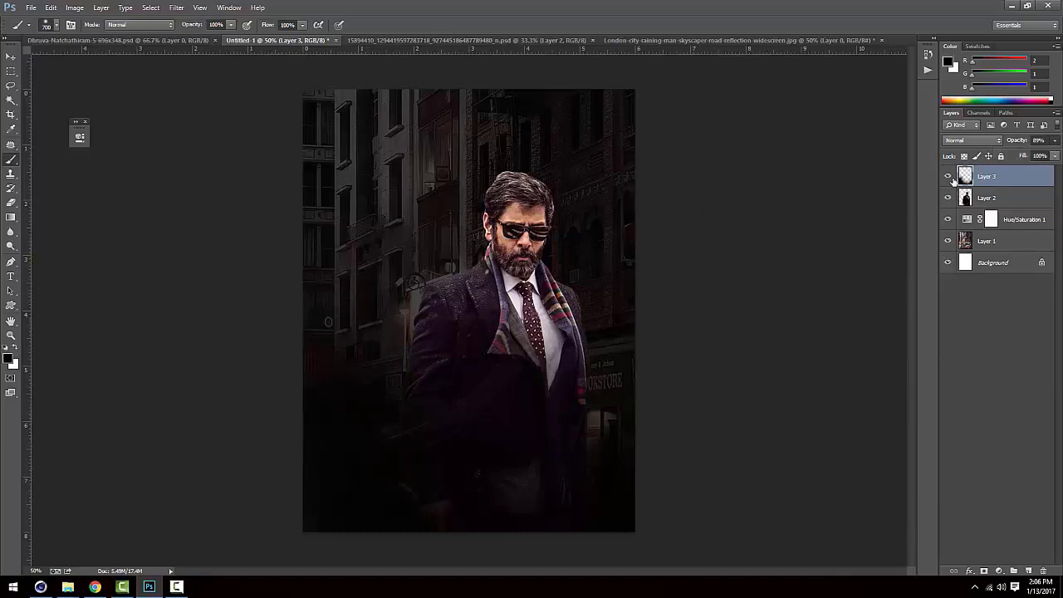
Add a Brightness/Contrast adjustment above the street photo with brightness lowered.
{"action": "left_click", "coordinate": [1004, 242]}
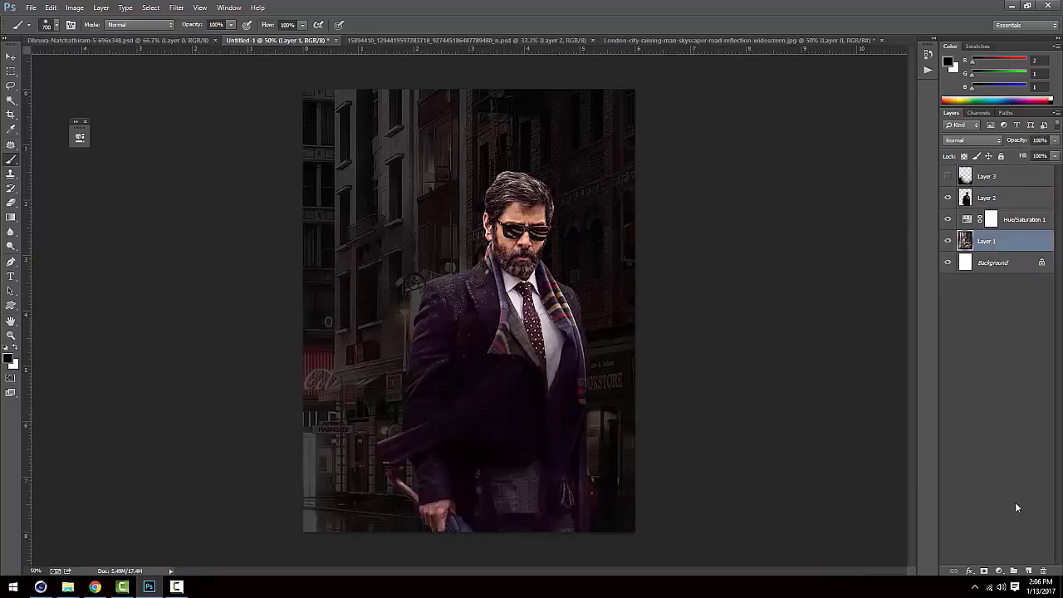
{"action": "left_click", "coordinate": [999, 571]}
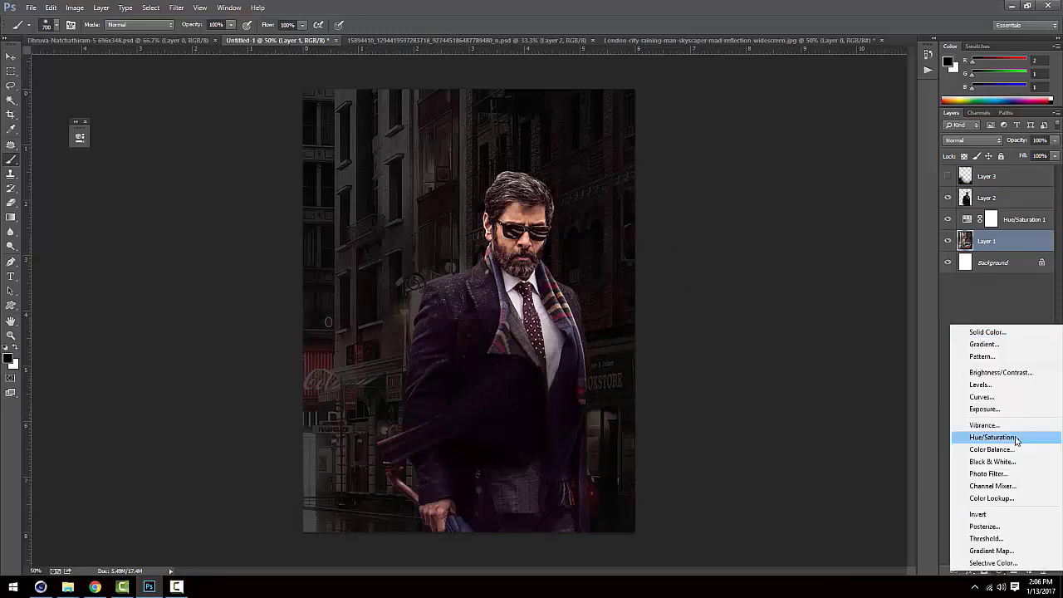
{"action": "left_click", "coordinate": [1000, 372]}
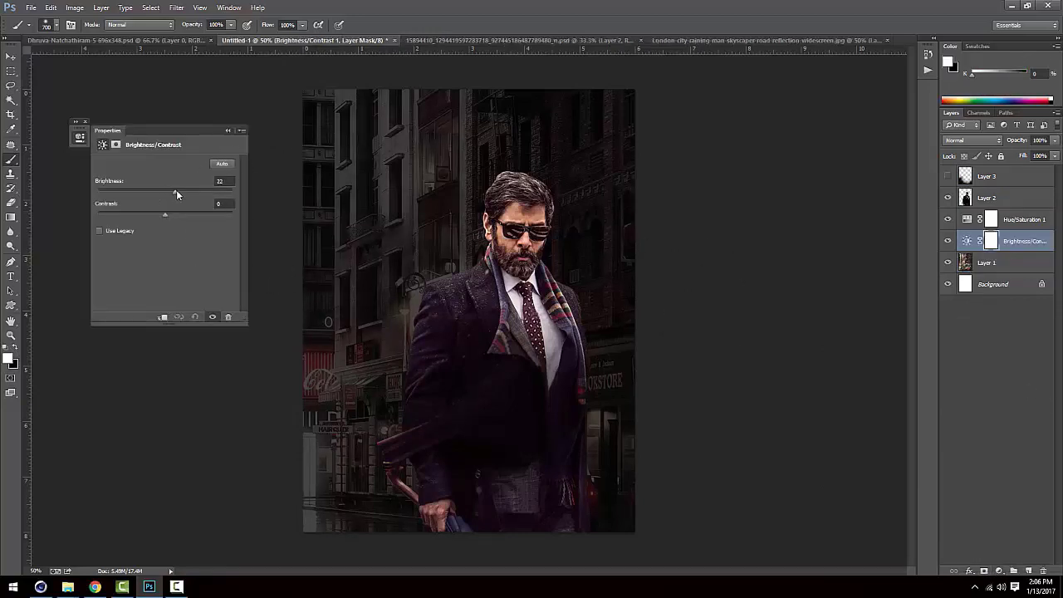
{"action": "left_click_drag", "start_coordinate": [176, 191], "coordinate": [104, 196]}
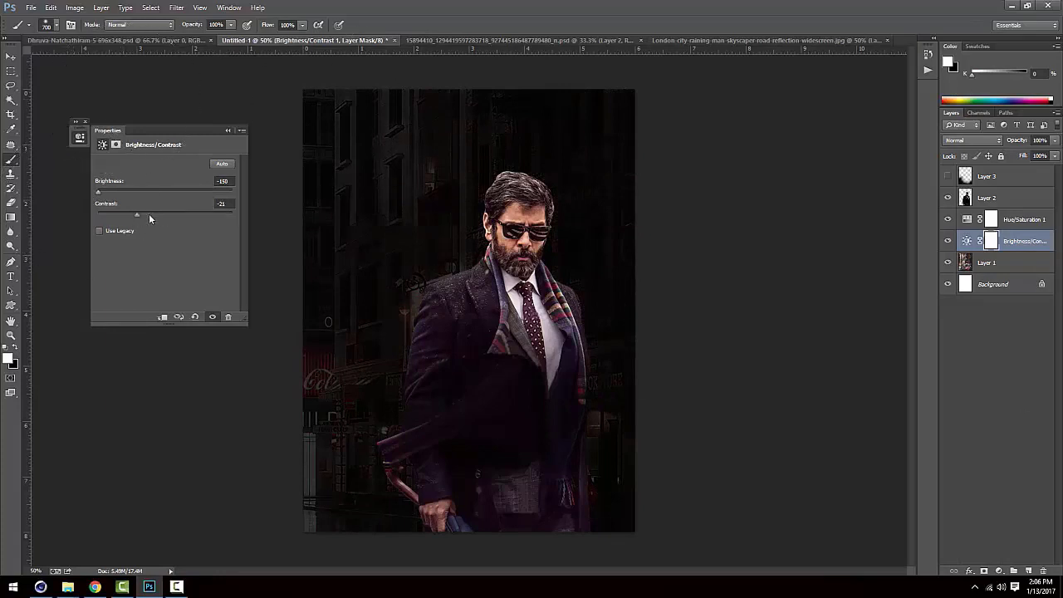
{"action": "left_click", "coordinate": [229, 132]}
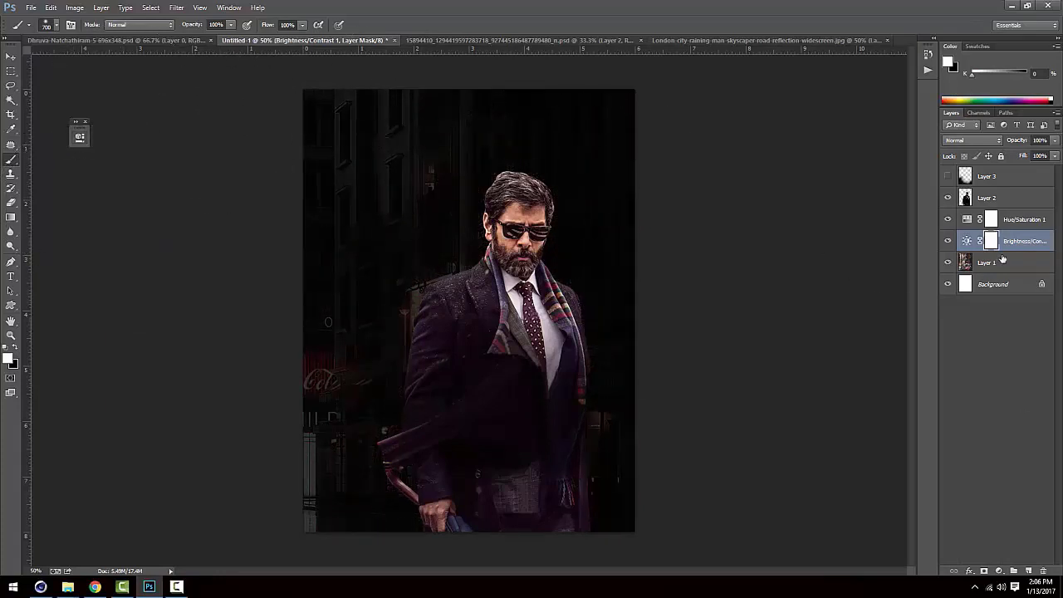
Draw a gradient on the adjustment's mask, then show Layer 3 again and select it.
{"action": "left_click", "coordinate": [10, 218]}
{"action": "left_click_drag", "start_coordinate": [473, 322], "coordinate": [532, 496]}
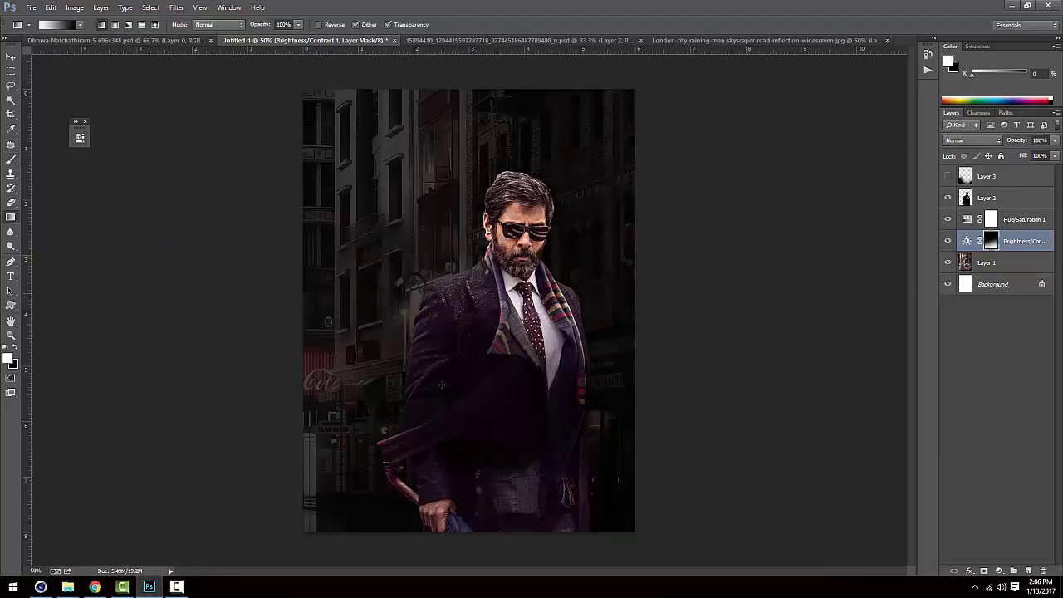
{"action": "left_click_drag", "start_coordinate": [410, 428], "coordinate": [383, 179]}
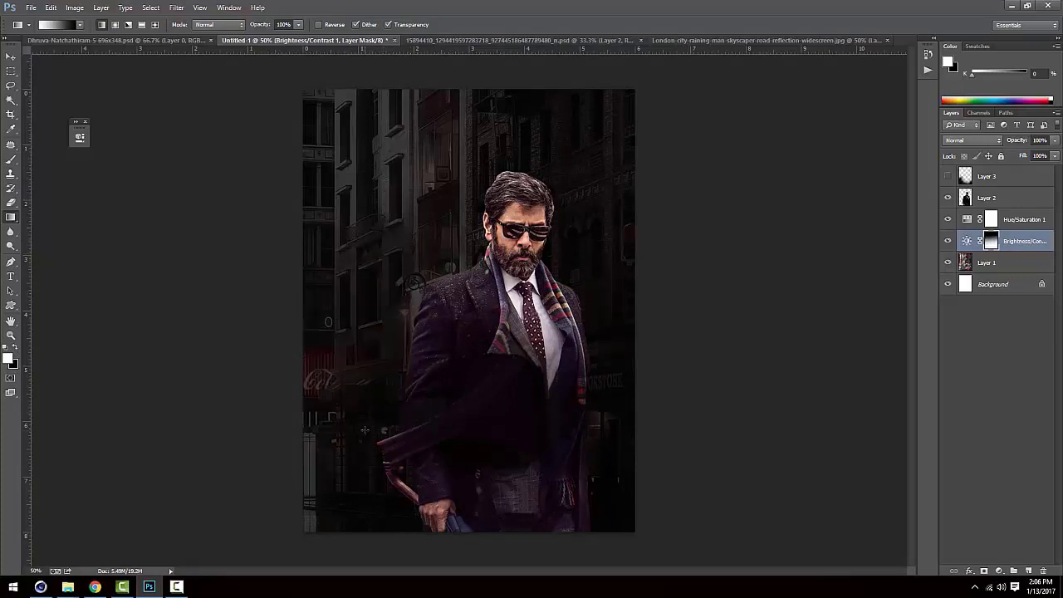
{"action": "left_click_drag", "start_coordinate": [492, 446], "coordinate": [426, 226]}
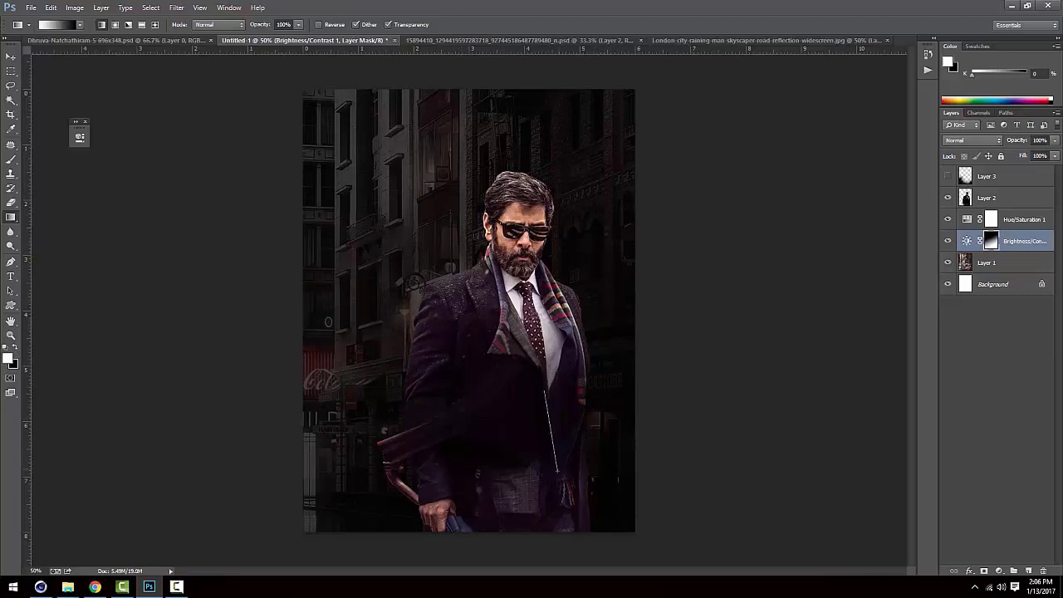
{"action": "left_click", "coordinate": [947, 177]}
{"action": "left_click", "coordinate": [1012, 184]}
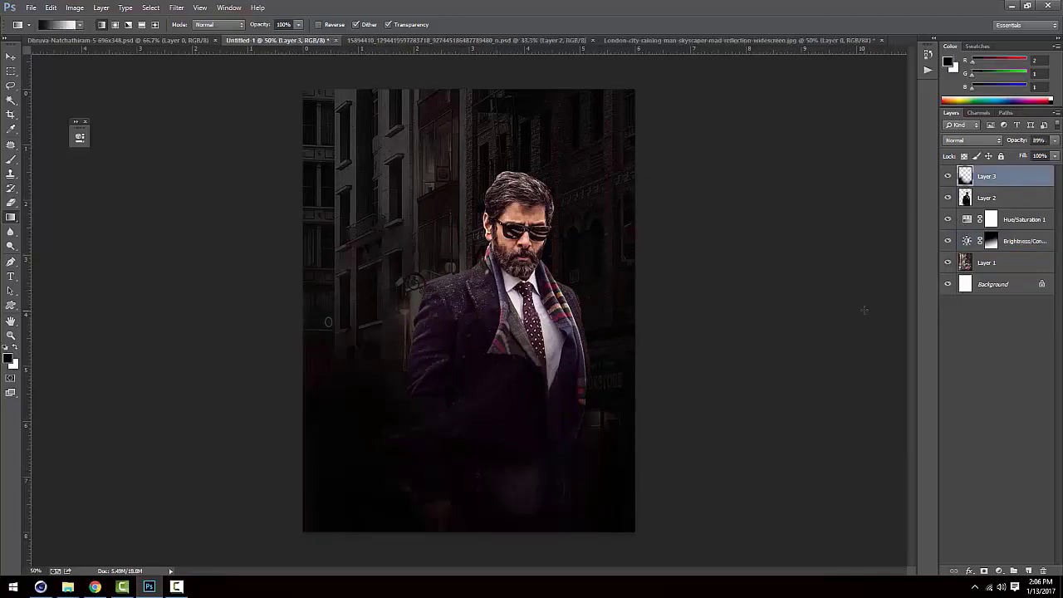
Add a mask to Layer 3 and paint black over the left building to reveal it.
{"action": "left_click", "coordinate": [984, 572]}
{"action": "key", "text": "x"}
{"action": "key", "text": "b"}
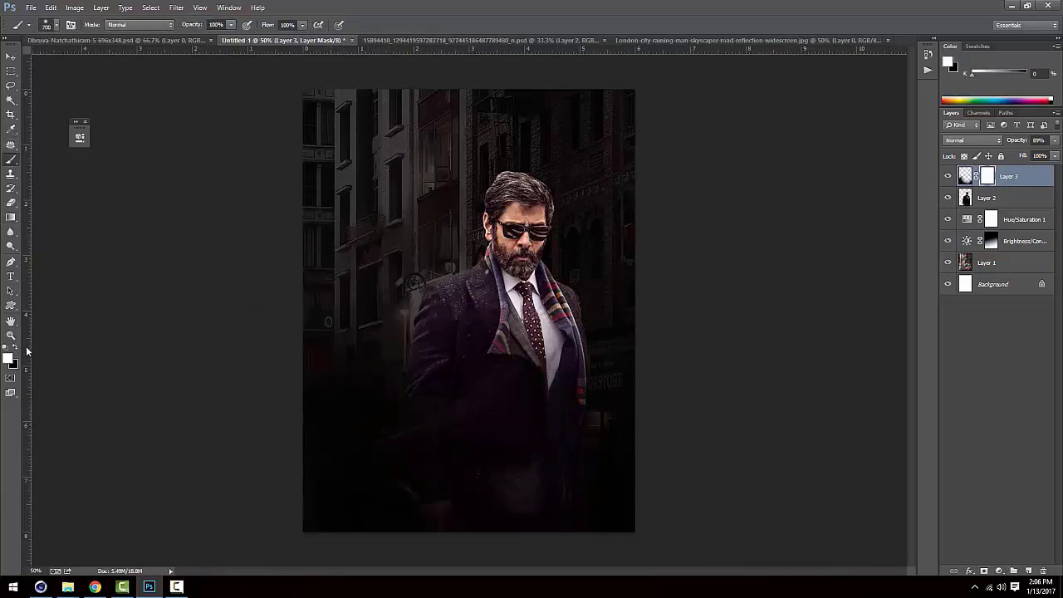
{"action": "key", "text": "x"}
{"action": "mouse_move", "coordinate": [346, 273]}
{"action": "left_mouse_down"}
{"action": "mouse_move", "coordinate": [337, 279]}
{"action": "mouse_move", "coordinate": [380, 202]}
{"action": "mouse_move", "coordinate": [333, 304]}
{"action": "mouse_move", "coordinate": [315, 282]}
{"action": "left_mouse_up"}
{"action": "key", "text": "bracketright"}
{"action": "key", "text": "bracketright"}
{"action": "key", "text": "bracketright"}
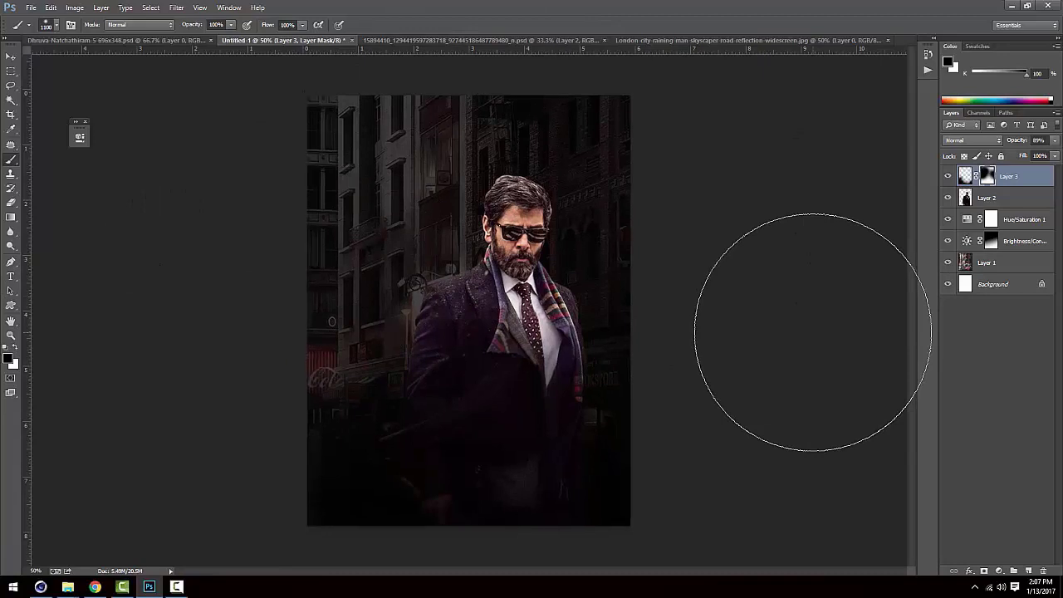
{"action": "key", "text": "ctrl+plus"}
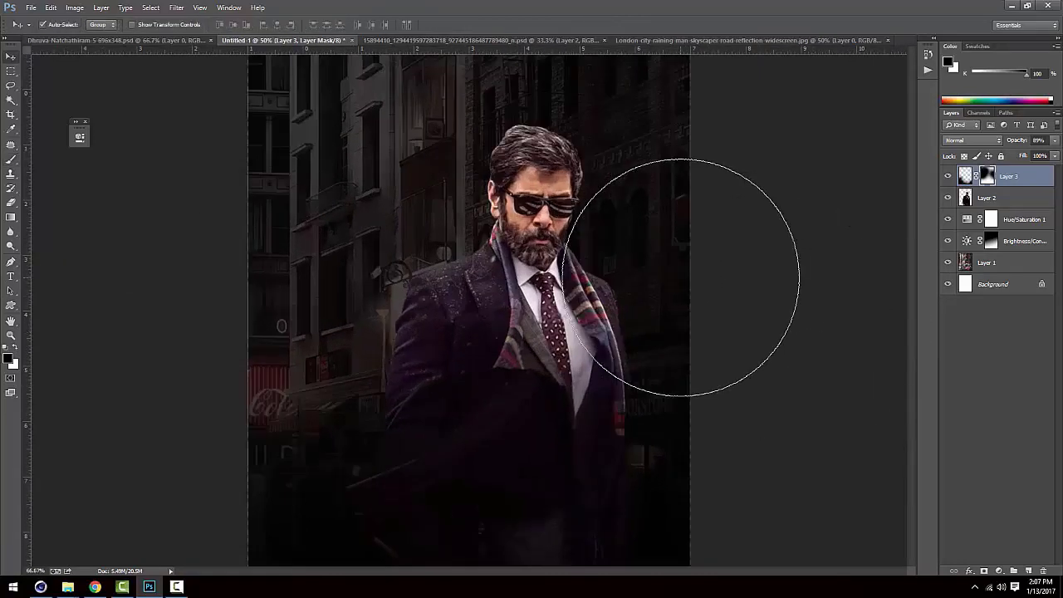
{"action": "left_click_drag", "start_coordinate": [582, 310], "coordinate": [552, 242]}
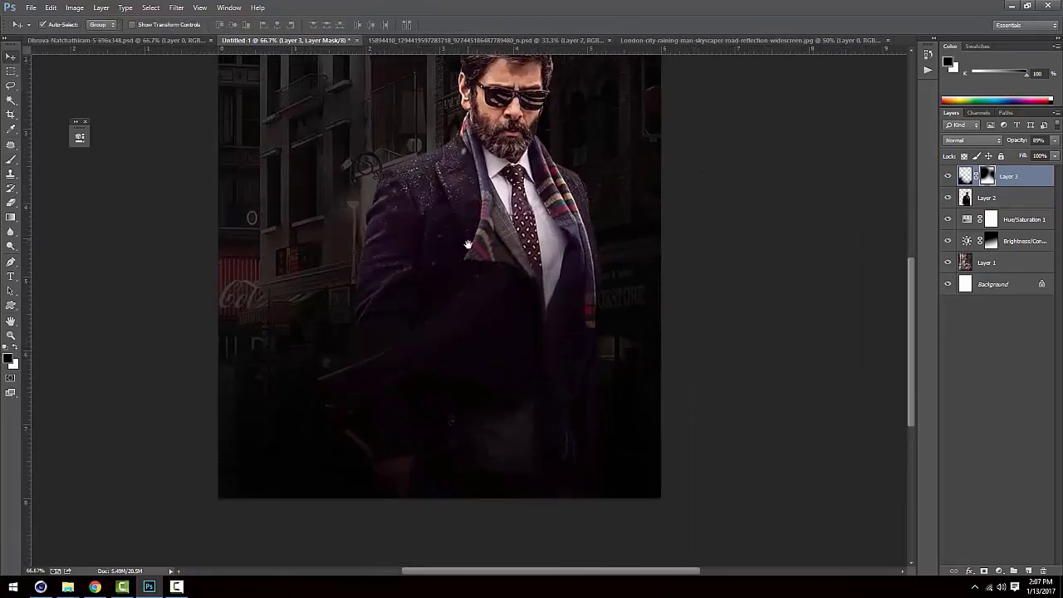
{"action": "left_click_drag", "start_coordinate": [467, 245], "coordinate": [473, 285]}
{"action": "key", "text": "ctrl+plus"}
Select Layer 2 and set up the Blur tool at size 40, 50% strength, near the jacket edge.
{"action": "key", "text": "ctrl+plus"}
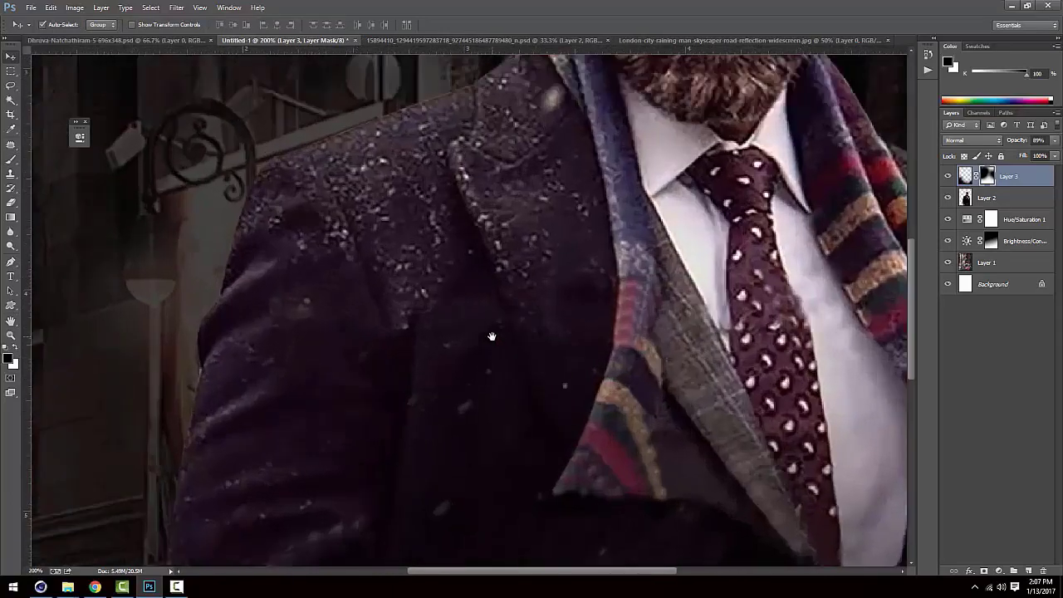
{"action": "key", "text": "ctrl+plus"}
{"action": "left_click", "coordinate": [997, 198]}
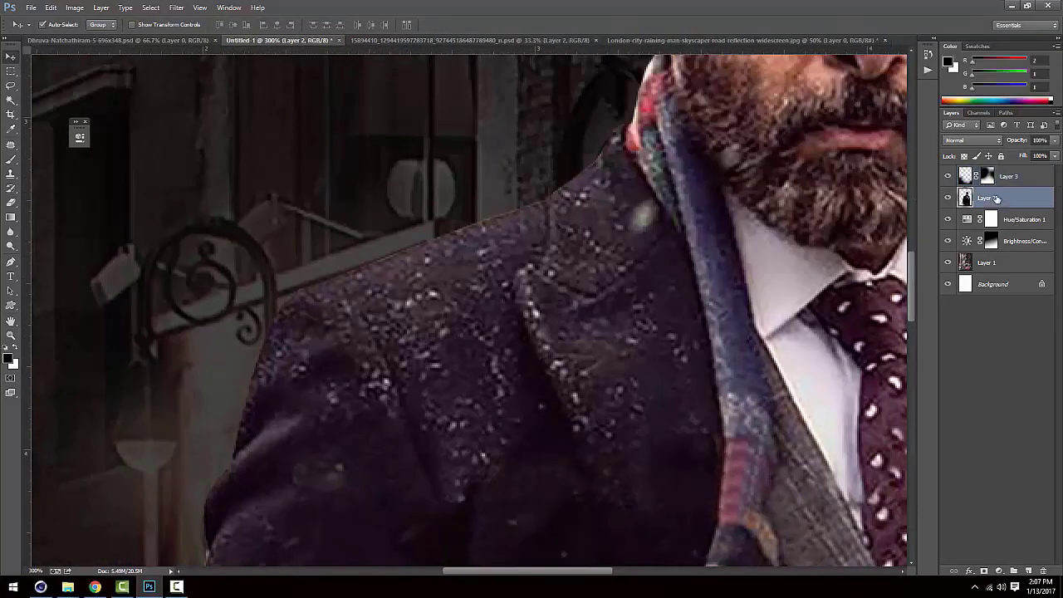
{"action": "left_click", "coordinate": [13, 233]}
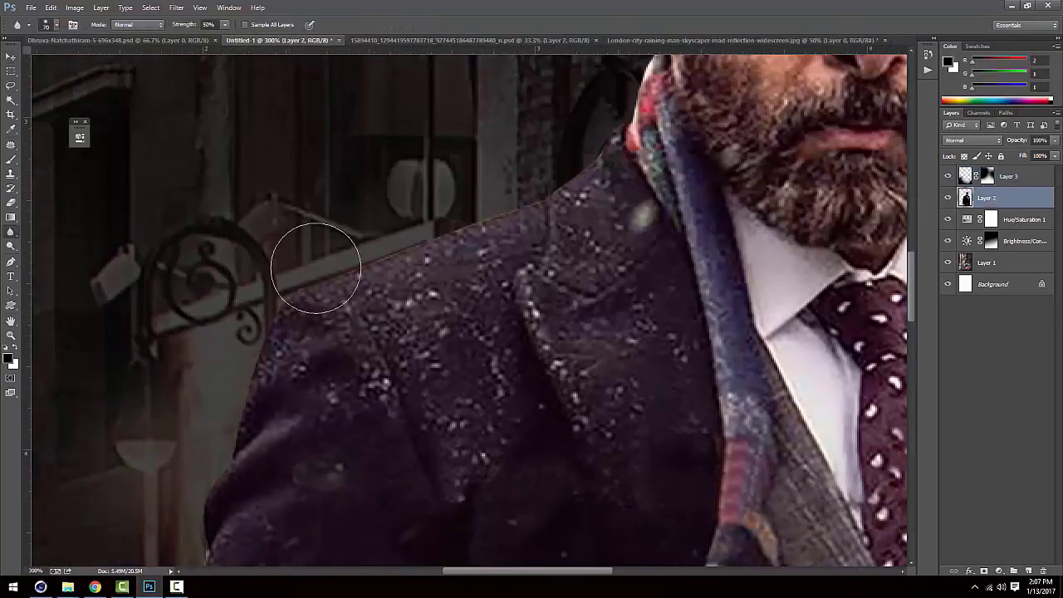
{"action": "key", "text": "bracketleft"}
{"action": "key", "text": "bracketleft"}
{"action": "key", "text": "bracketleft"}
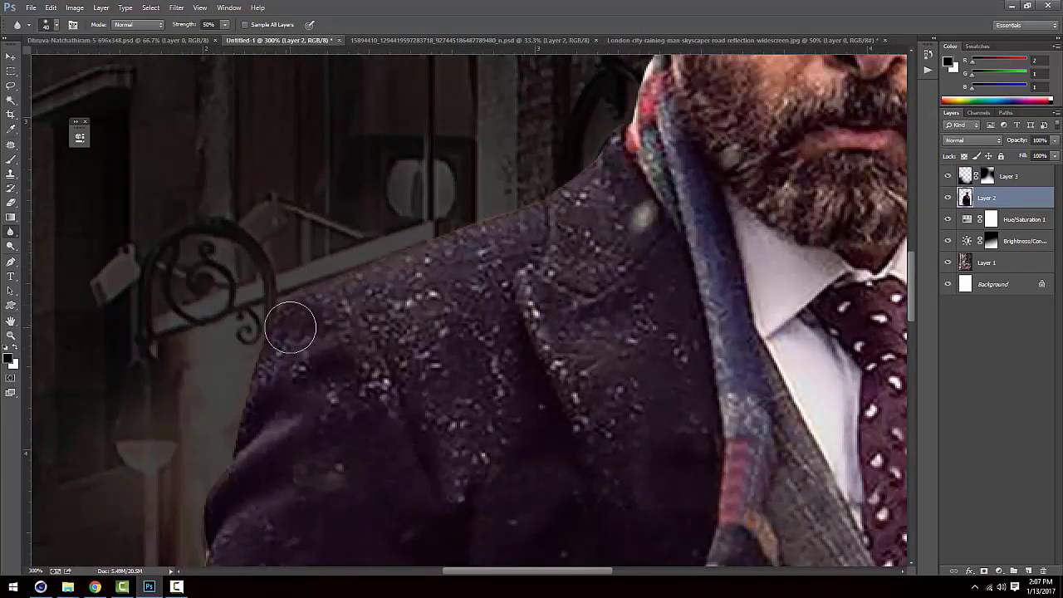
{"action": "key", "text": "ctrl+minus"}
{"action": "left_click_drag", "start_coordinate": [313, 348], "coordinate": [338, 284]}
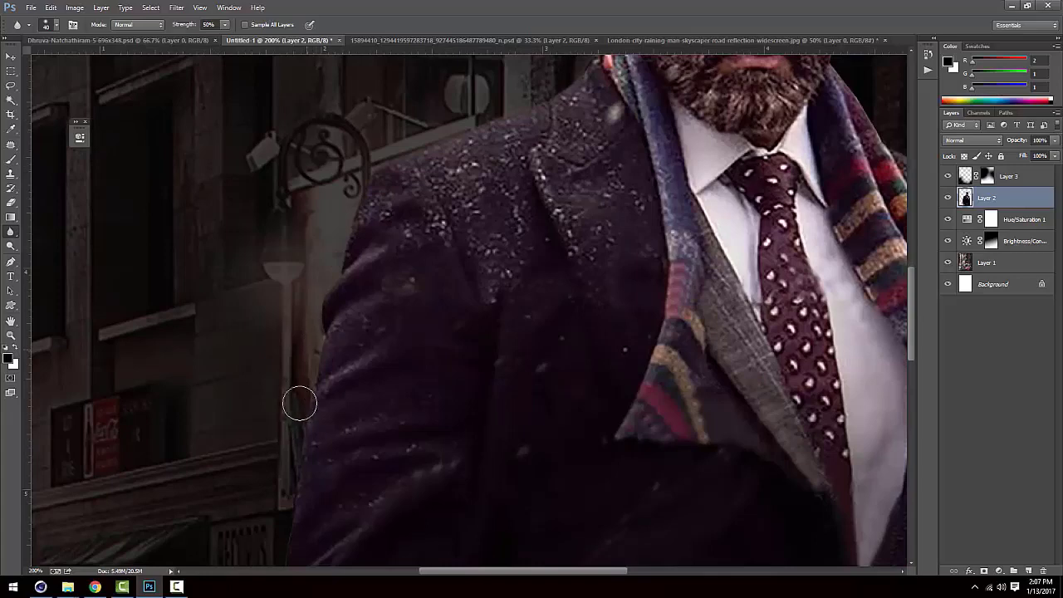
{"action": "left_click_drag", "start_coordinate": [299, 399], "coordinate": [323, 204]}
{"action": "left_click_drag", "start_coordinate": [290, 416], "coordinate": [360, 327]}
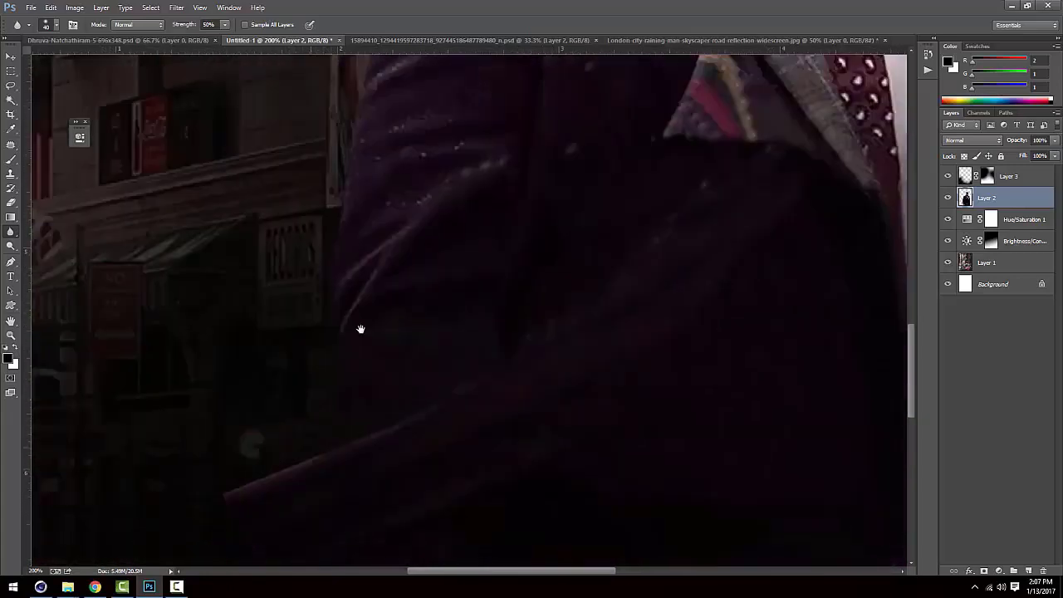
Blur along the man's hair, beard, scarf and coat edges to soften the cut-out.
{"action": "left_click_drag", "start_coordinate": [260, 432], "coordinate": [297, 302]}
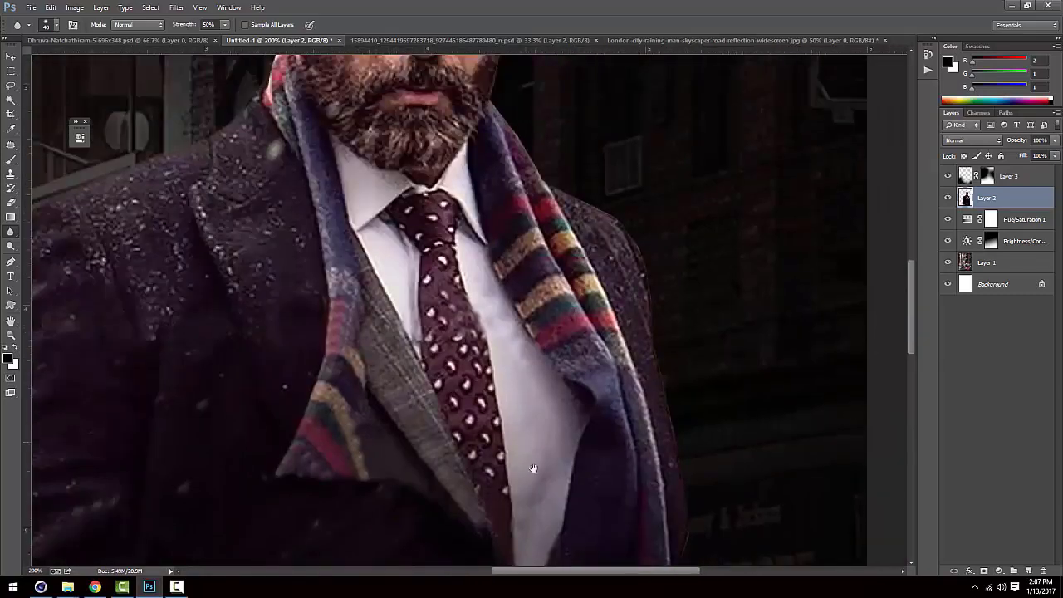
{"action": "left_click_drag", "start_coordinate": [595, 242], "coordinate": [467, 428]}
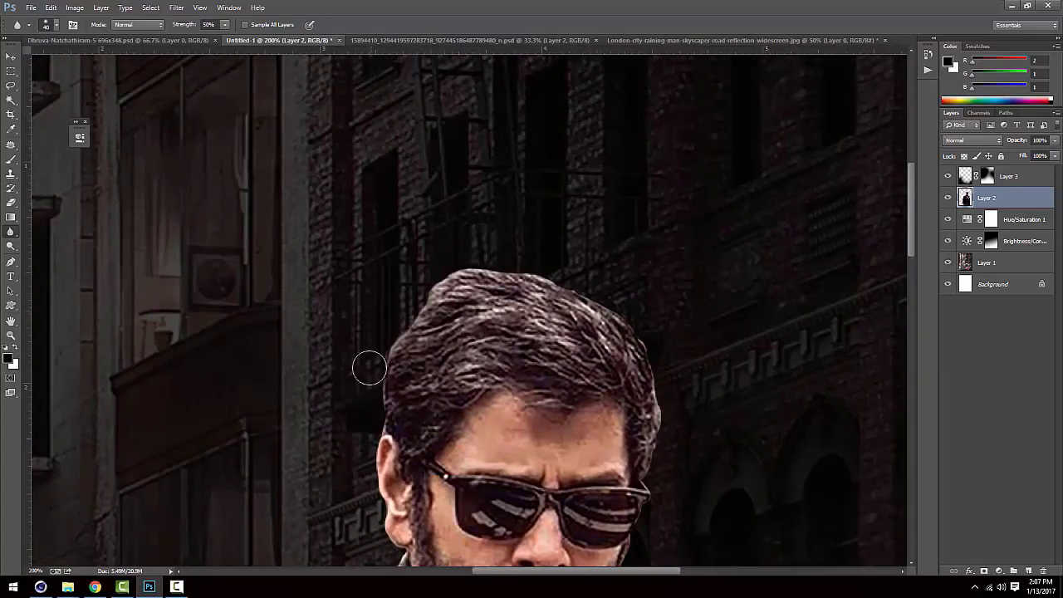
{"action": "left_click_drag", "start_coordinate": [369, 368], "coordinate": [373, 532]}
{"action": "mouse_move", "coordinate": [407, 280]}
{"action": "left_mouse_down"}
{"action": "mouse_move", "coordinate": [669, 415]}
{"action": "mouse_move", "coordinate": [593, 230]}
{"action": "left_mouse_up"}
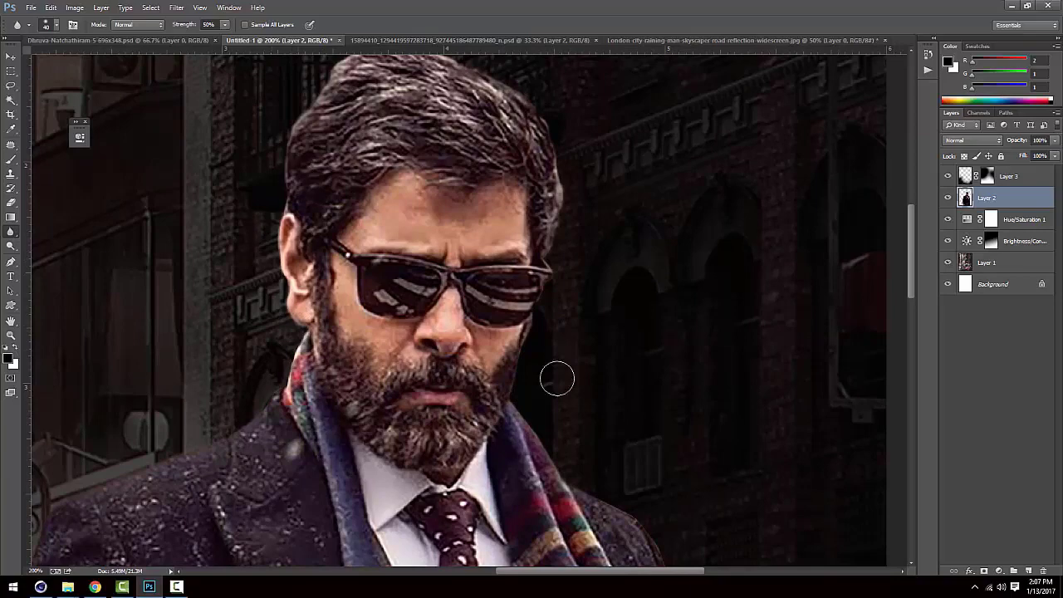
{"action": "left_click_drag", "start_coordinate": [677, 525], "coordinate": [546, 308]}
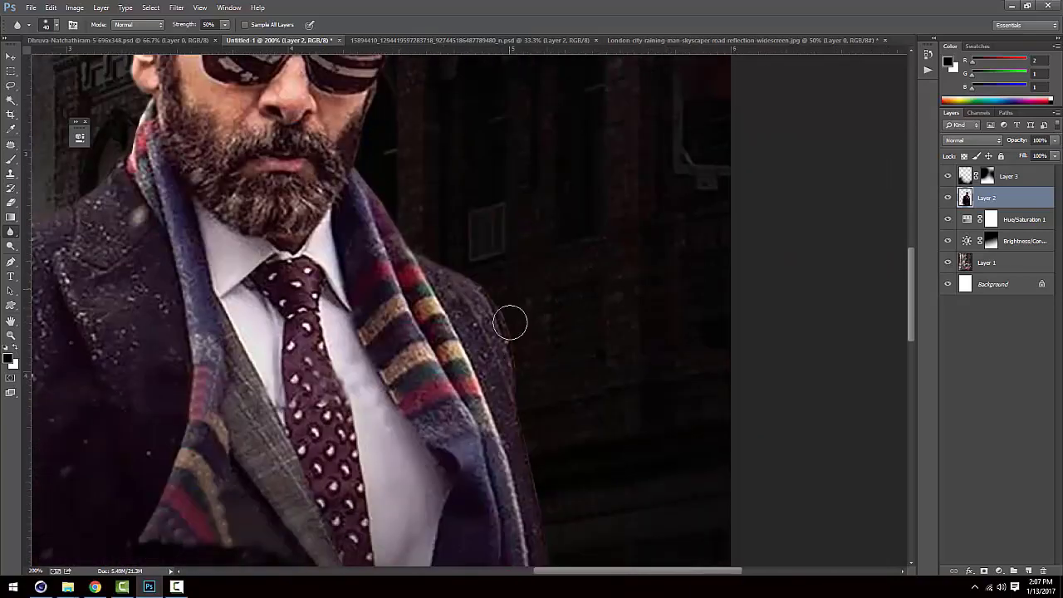
{"action": "left_click_drag", "start_coordinate": [546, 500], "coordinate": [523, 285]}
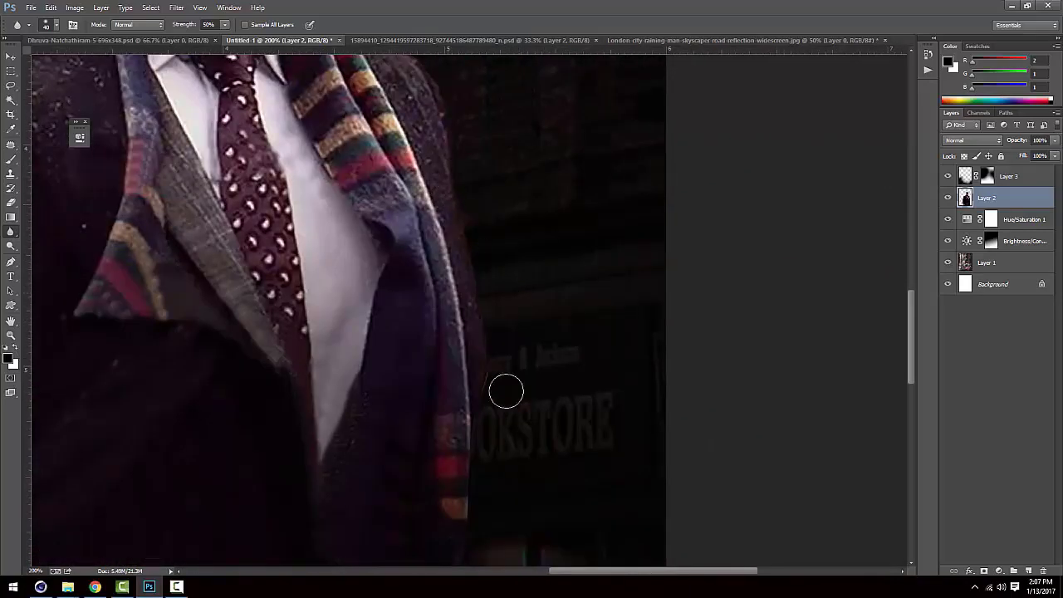
{"action": "left_click_drag", "start_coordinate": [553, 467], "coordinate": [528, 311]}
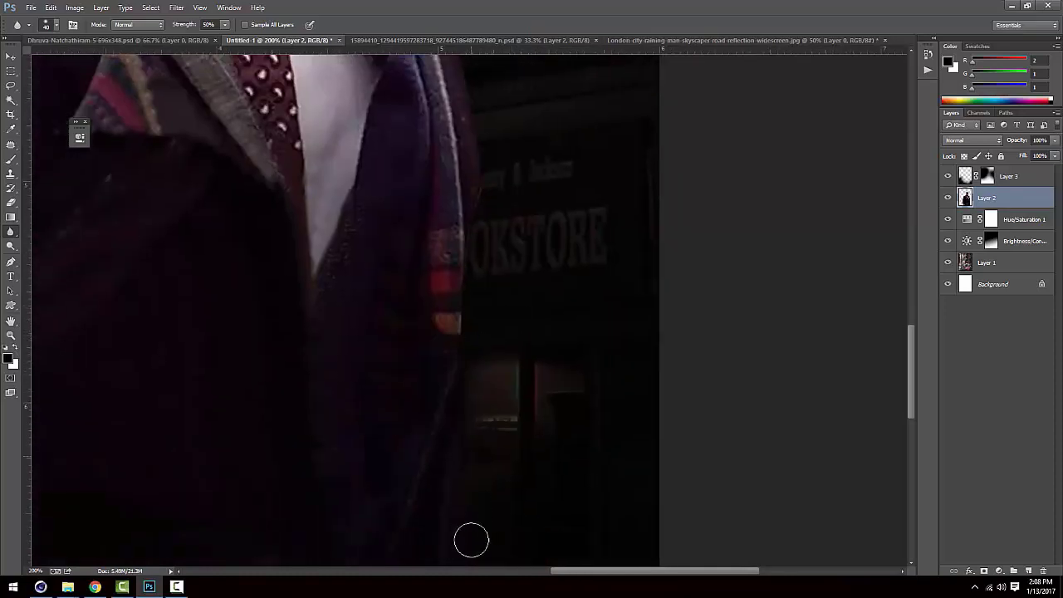
{"action": "mouse_move", "coordinate": [487, 426]}
{"action": "left_mouse_down"}
{"action": "mouse_move", "coordinate": [503, 266]}
{"action": "mouse_move", "coordinate": [498, 190]}
{"action": "left_mouse_up"}
{"action": "left_click_drag", "start_coordinate": [509, 445], "coordinate": [498, 275]}
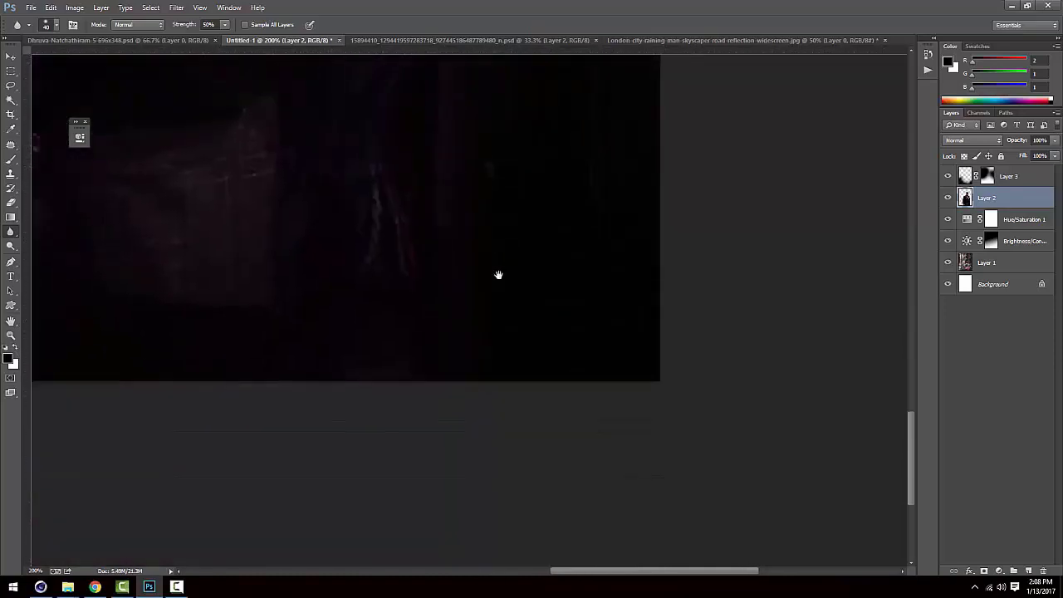
{"action": "key", "text": "ctrl+minus"}
{"action": "key", "text": "ctrl+minus"}
{"action": "key", "text": "ctrl+minus"}
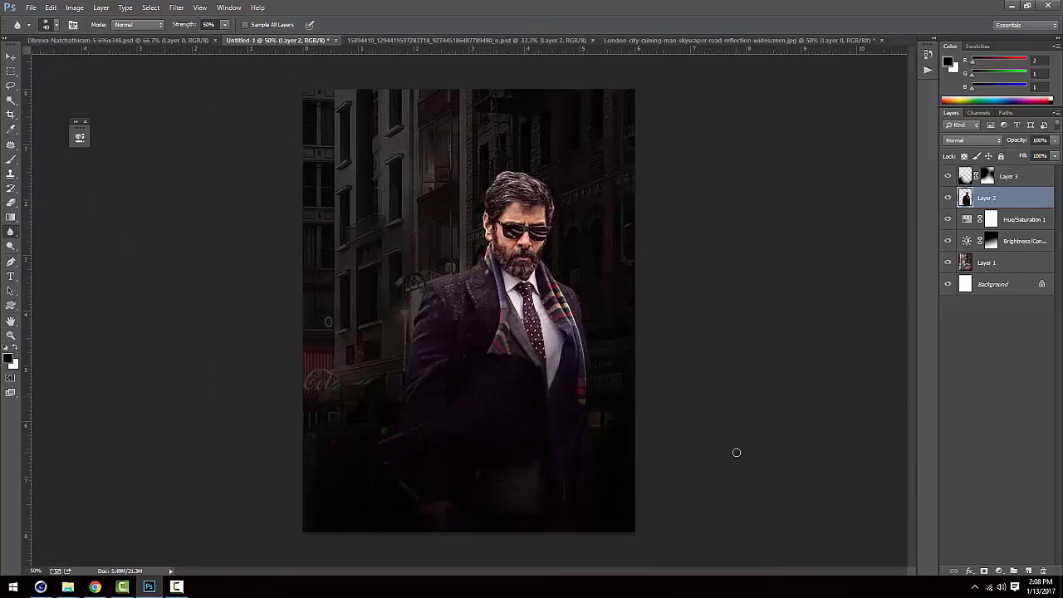
Add Hue/Saturation 2 above Layer 2 with Hue -11, Saturation -29 and Lightness -13.
{"action": "key", "text": "v"}
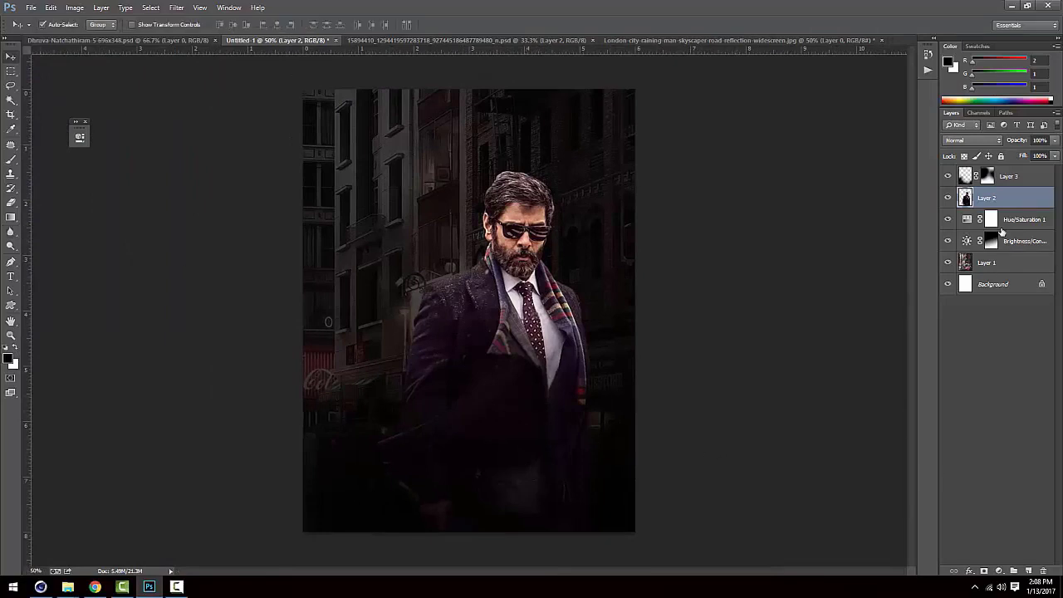
{"action": "left_click", "coordinate": [999, 571]}
{"action": "left_click", "coordinate": [999, 437]}
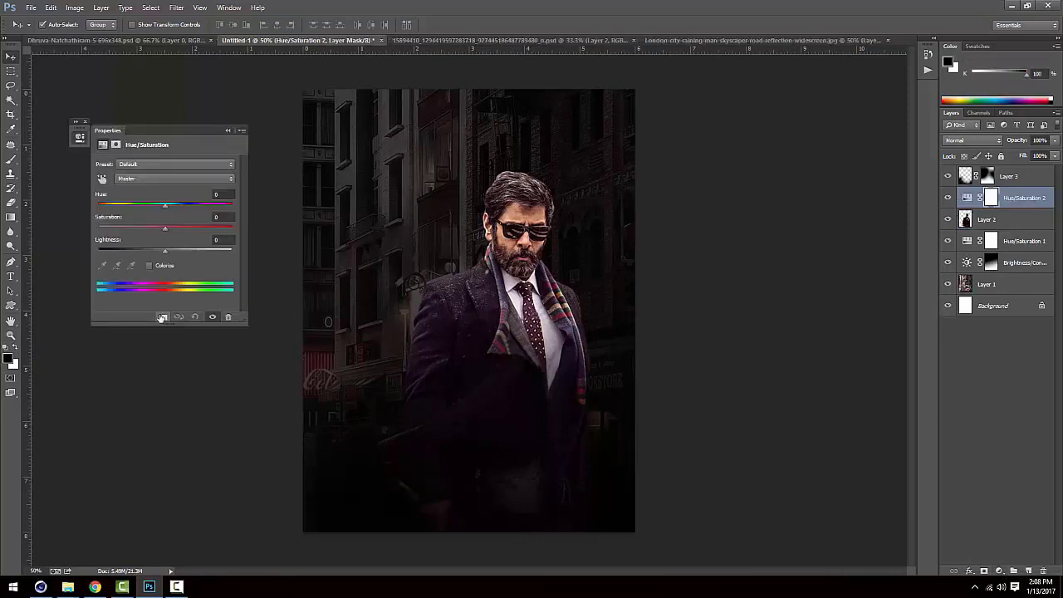
{"action": "mouse_move", "coordinate": [166, 251]}
{"action": "left_mouse_down"}
{"action": "mouse_move", "coordinate": [153, 229]}
{"action": "mouse_move", "coordinate": [171, 205]}
{"action": "left_mouse_up"}
{"action": "left_click_drag", "start_coordinate": [154, 211], "coordinate": [168, 212]}
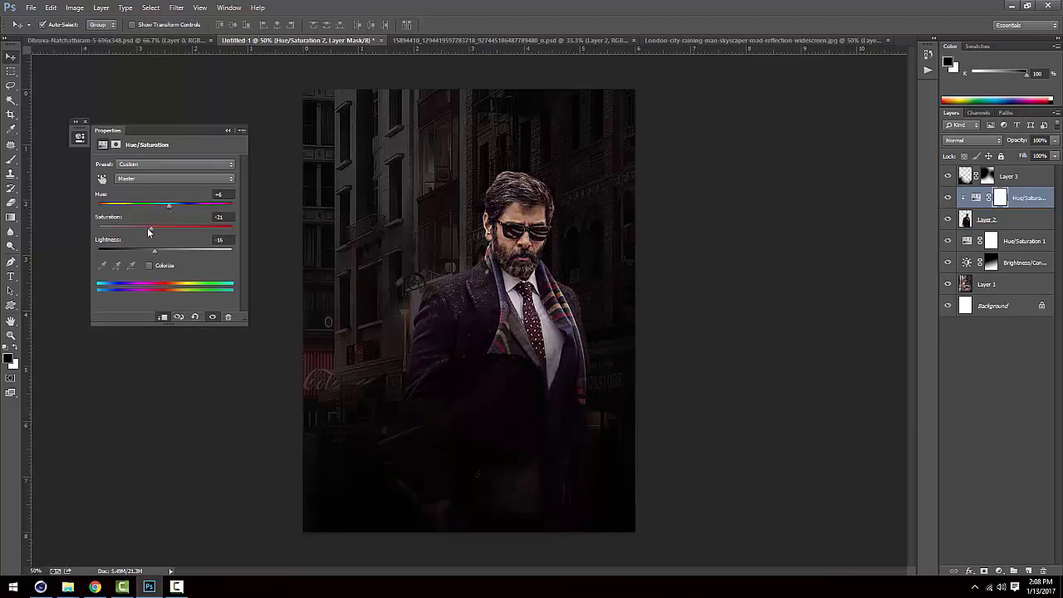
{"action": "mouse_move", "coordinate": [155, 252]}
{"action": "left_mouse_down"}
{"action": "mouse_move", "coordinate": [150, 233]}
{"action": "mouse_move", "coordinate": [160, 211]}
{"action": "mouse_move", "coordinate": [172, 211]}
{"action": "left_mouse_up"}
{"action": "left_click", "coordinate": [1001, 571]}
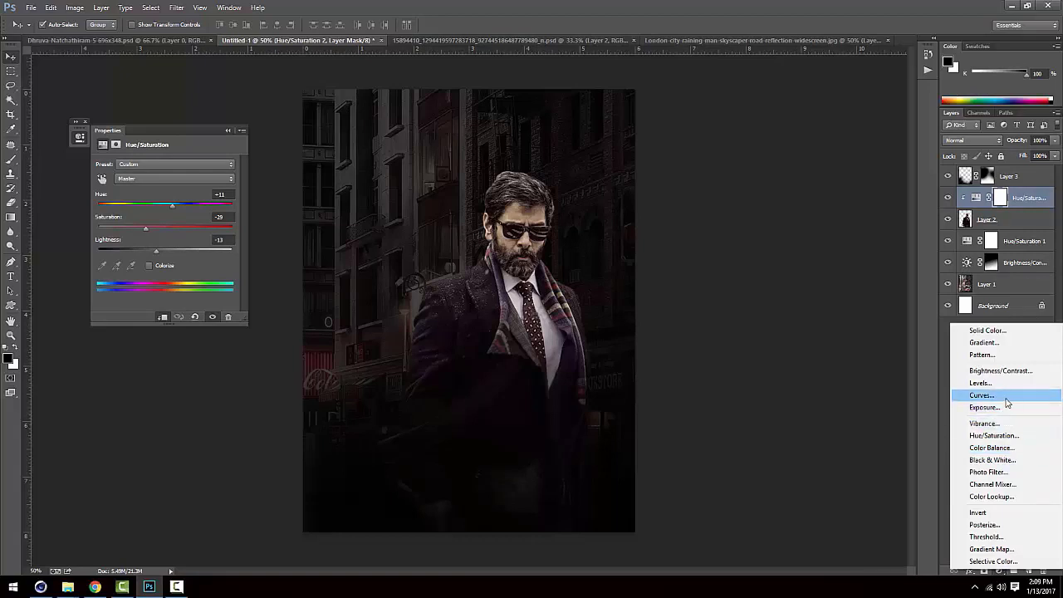
Add a clipped Brightness/Contrast adjustment on the man with brightness -4 and contrast 44.
{"action": "left_click", "coordinate": [997, 370]}
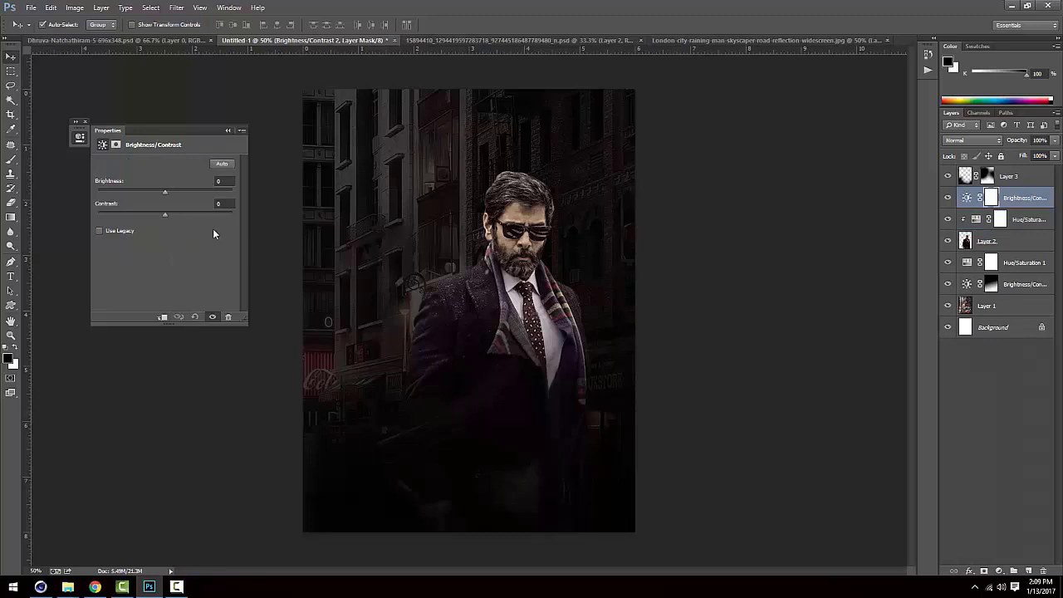
{"action": "left_click", "coordinate": [162, 317]}
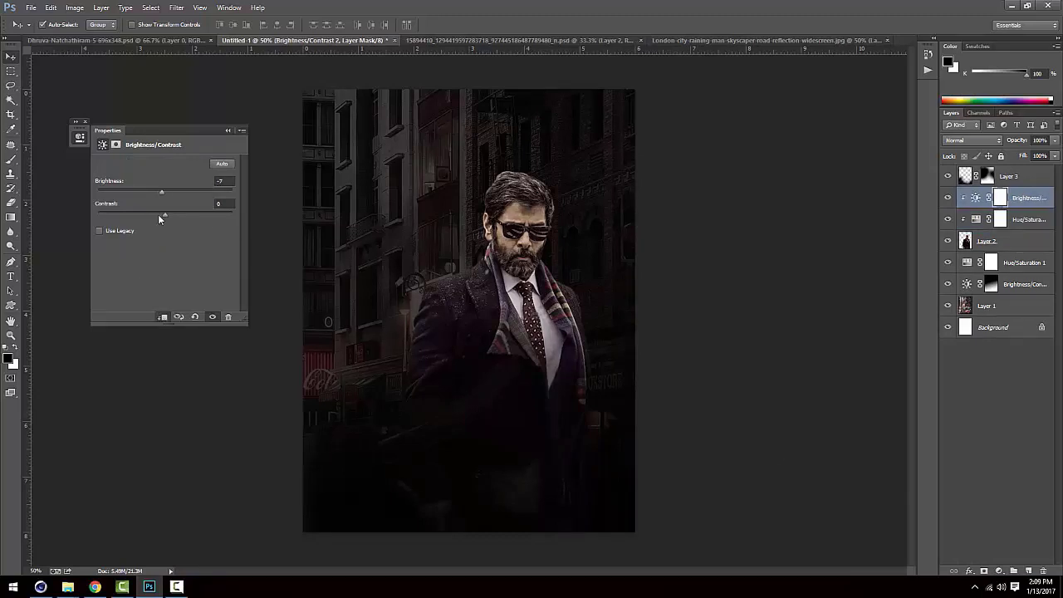
{"action": "mouse_move", "coordinate": [159, 193]}
{"action": "left_mouse_down"}
{"action": "mouse_move", "coordinate": [171, 192]}
{"action": "mouse_move", "coordinate": [154, 191]}
{"action": "left_mouse_up"}
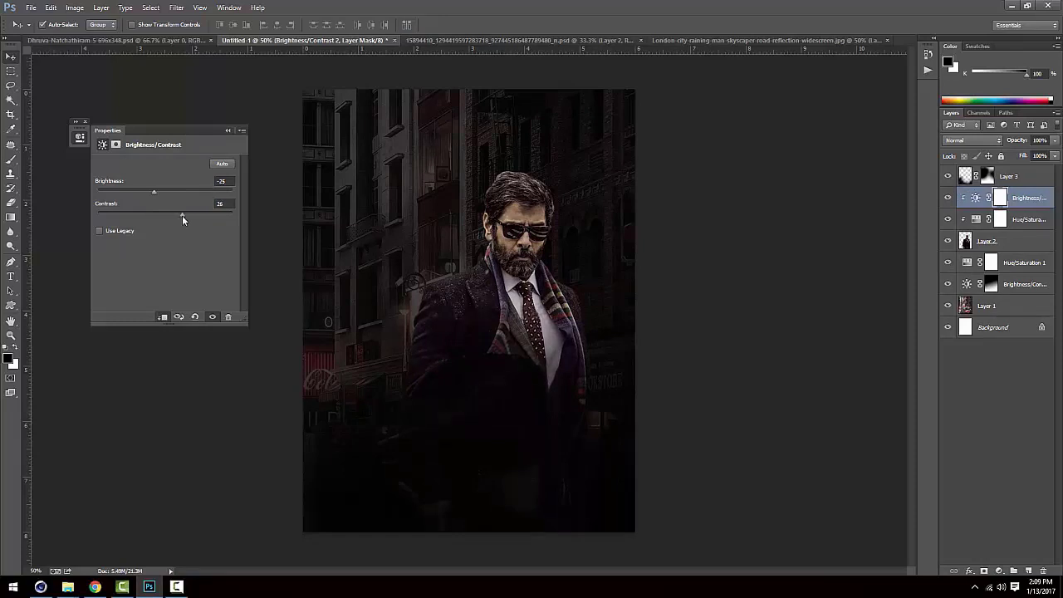
{"action": "mouse_move", "coordinate": [158, 214]}
{"action": "left_mouse_down"}
{"action": "mouse_move", "coordinate": [194, 210]}
{"action": "mouse_move", "coordinate": [157, 191]}
{"action": "mouse_move", "coordinate": [170, 188]}
{"action": "mouse_move", "coordinate": [162, 195]}
{"action": "left_mouse_up"}
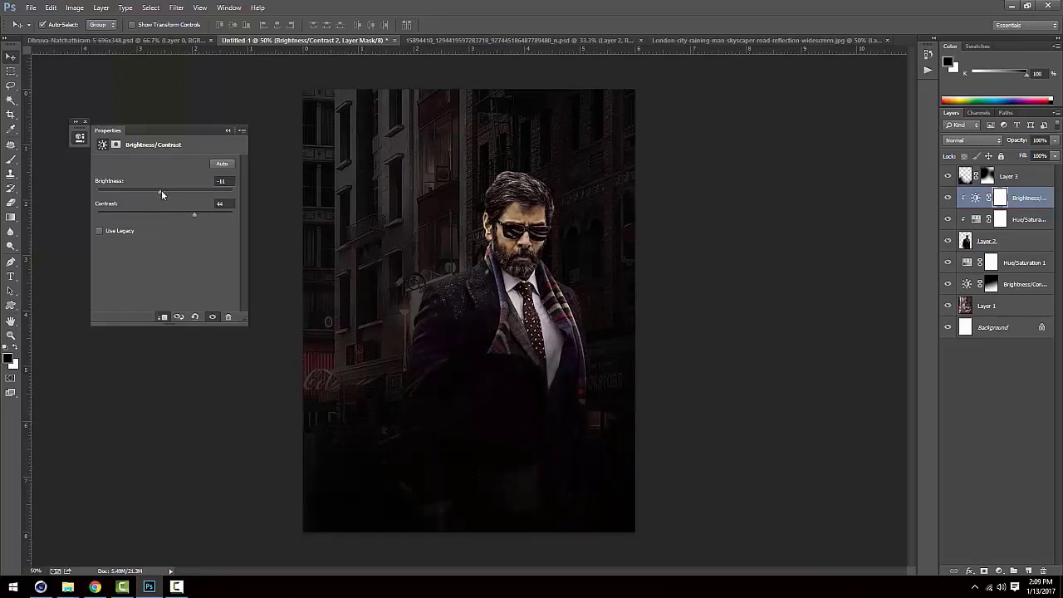
Paint its mask off the man's lower coat, then add a Curves 1 adjustment above it.
{"action": "left_click", "coordinate": [1001, 197]}
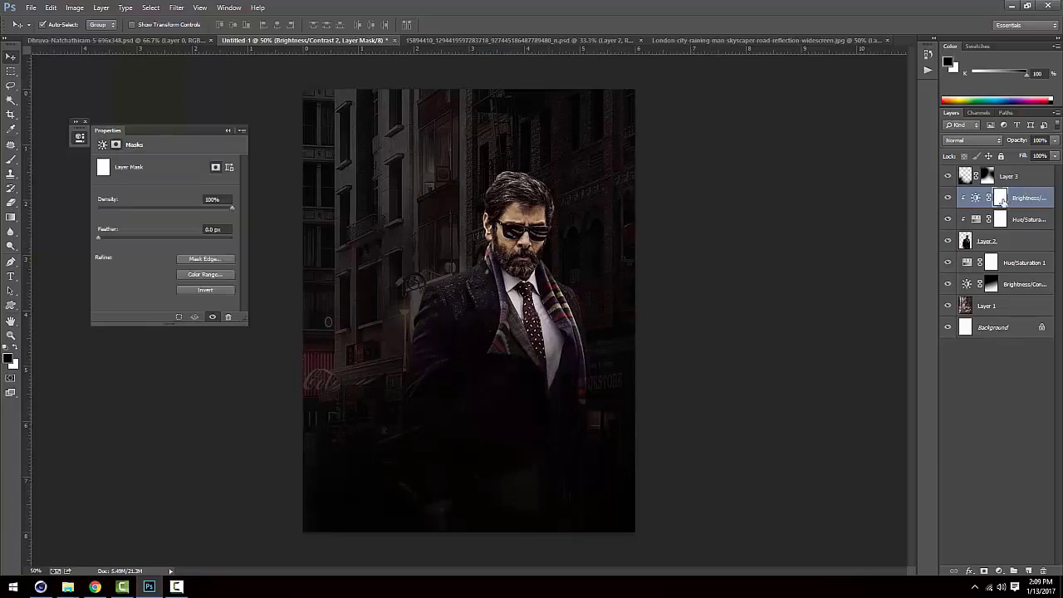
{"action": "key", "text": "b"}
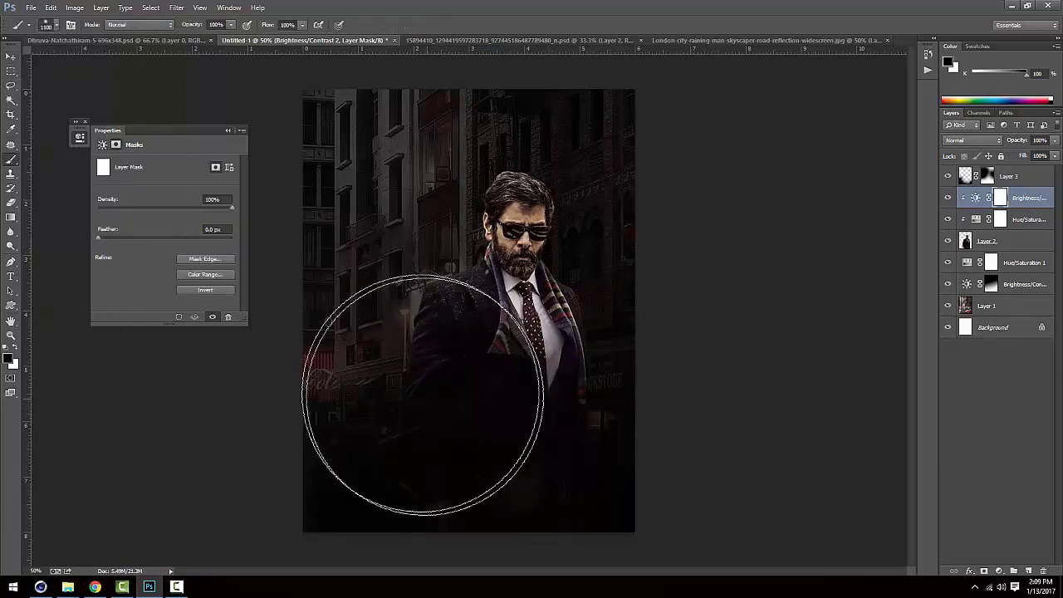
{"action": "mouse_move", "coordinate": [328, 264]}
{"action": "left_mouse_down"}
{"action": "mouse_move", "coordinate": [379, 166]}
{"action": "mouse_move", "coordinate": [416, 178]}
{"action": "mouse_move", "coordinate": [379, 308]}
{"action": "mouse_move", "coordinate": [456, 167]}
{"action": "left_mouse_up"}
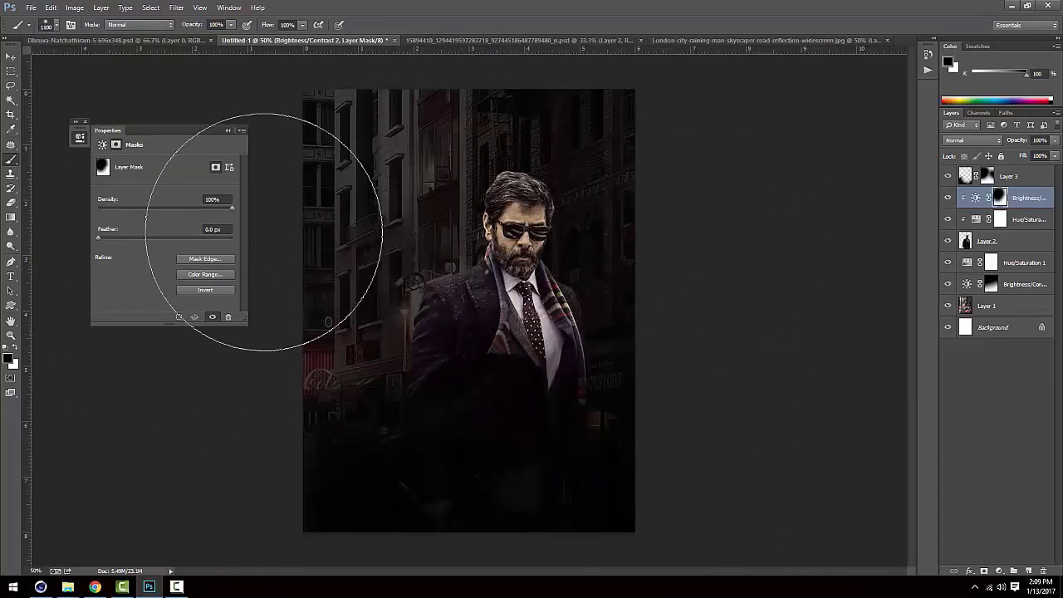
{"action": "key", "text": "v"}
{"action": "left_click", "coordinate": [650, 335]}
{"action": "left_click", "coordinate": [1018, 200]}
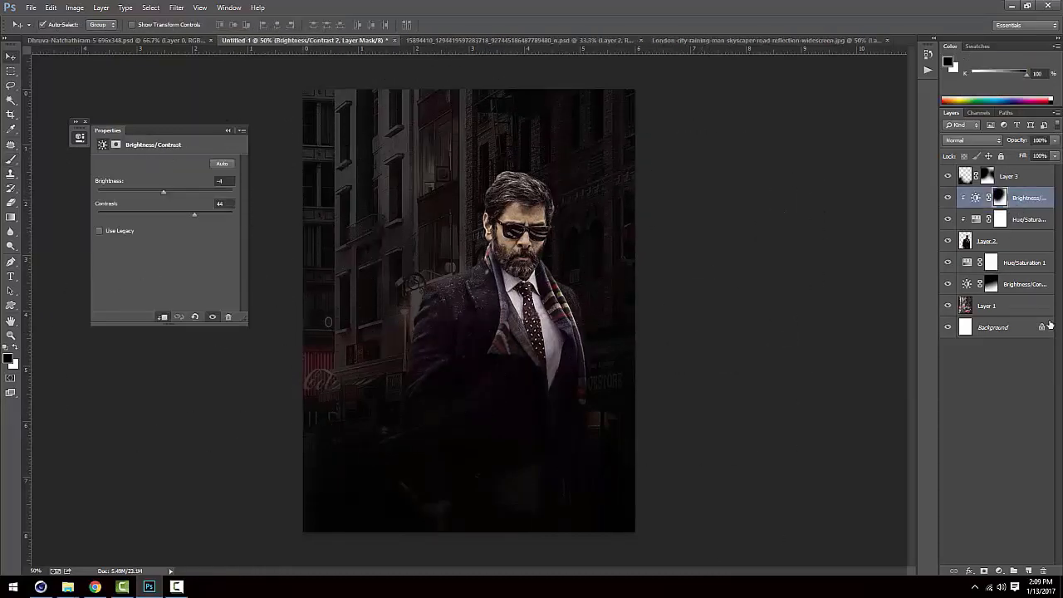
{"action": "left_click", "coordinate": [999, 571]}
{"action": "left_click", "coordinate": [975, 411]}
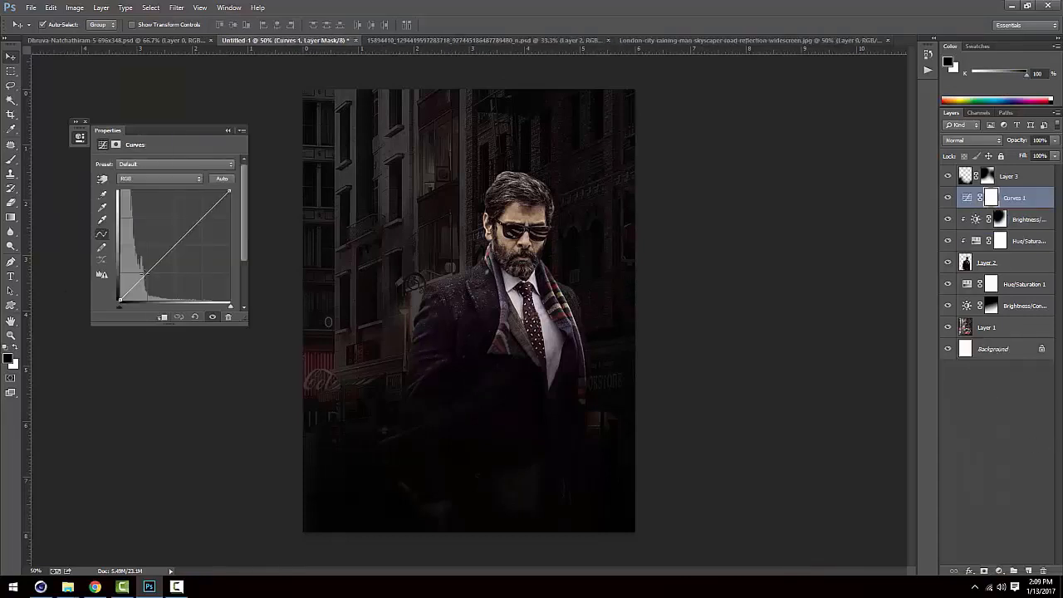
Clip Curves 1 to the layer below and raise the curve to brighten strongly.
{"action": "left_click", "coordinate": [163, 316]}
{"action": "left_click_drag", "start_coordinate": [140, 280], "coordinate": [151, 232]}
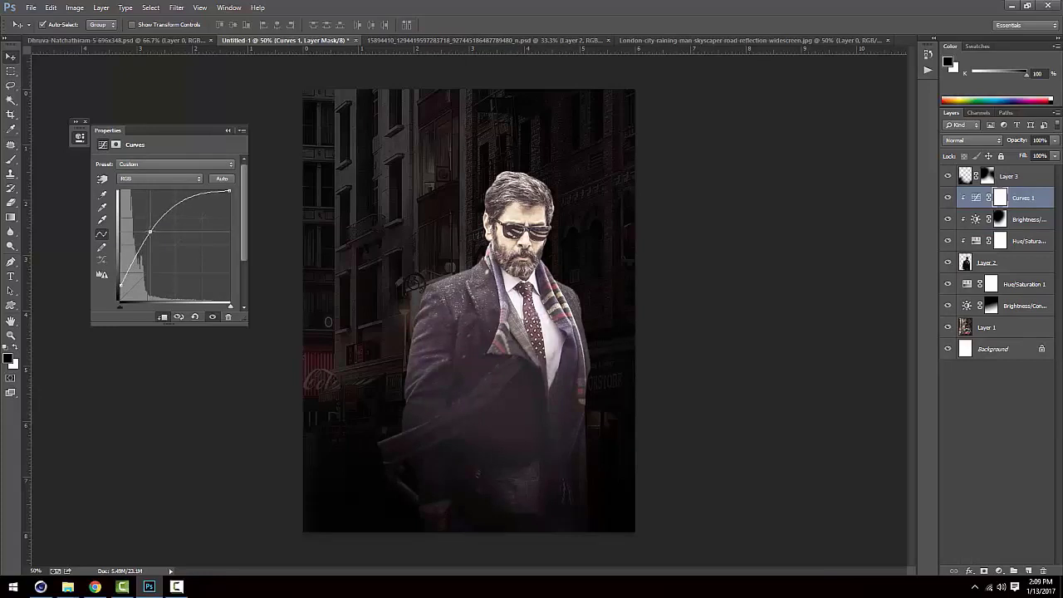
{"action": "left_click", "coordinate": [227, 132]}
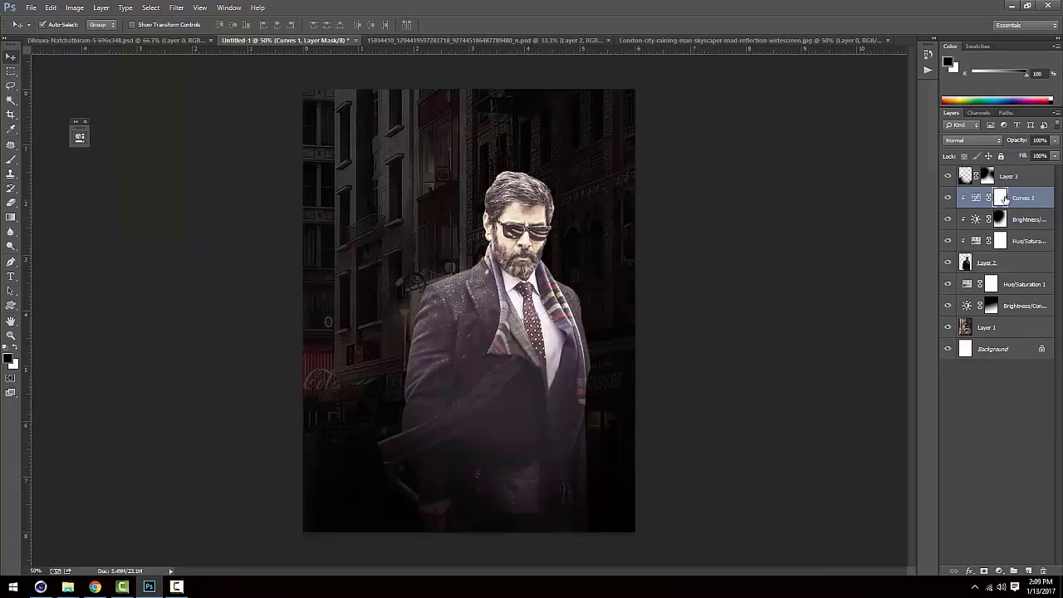
Fill the Curves 1 mask with black via Edit > Fill to hide the effect.
{"action": "left_click", "coordinate": [51, 8]}
{"action": "left_click", "coordinate": [94, 167]}
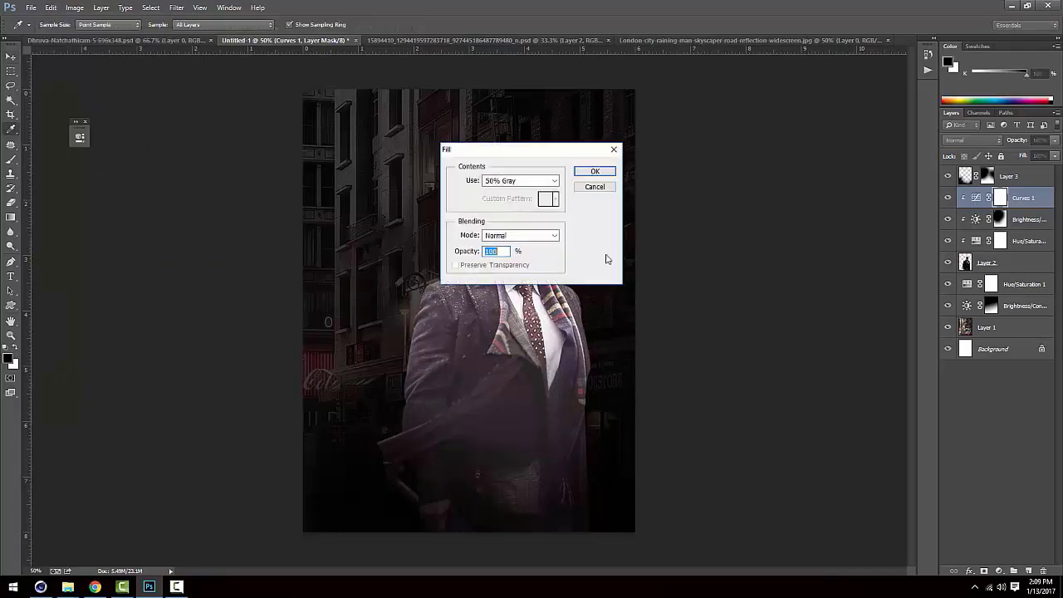
{"action": "left_click", "coordinate": [519, 180]}
{"action": "left_click", "coordinate": [516, 264]}
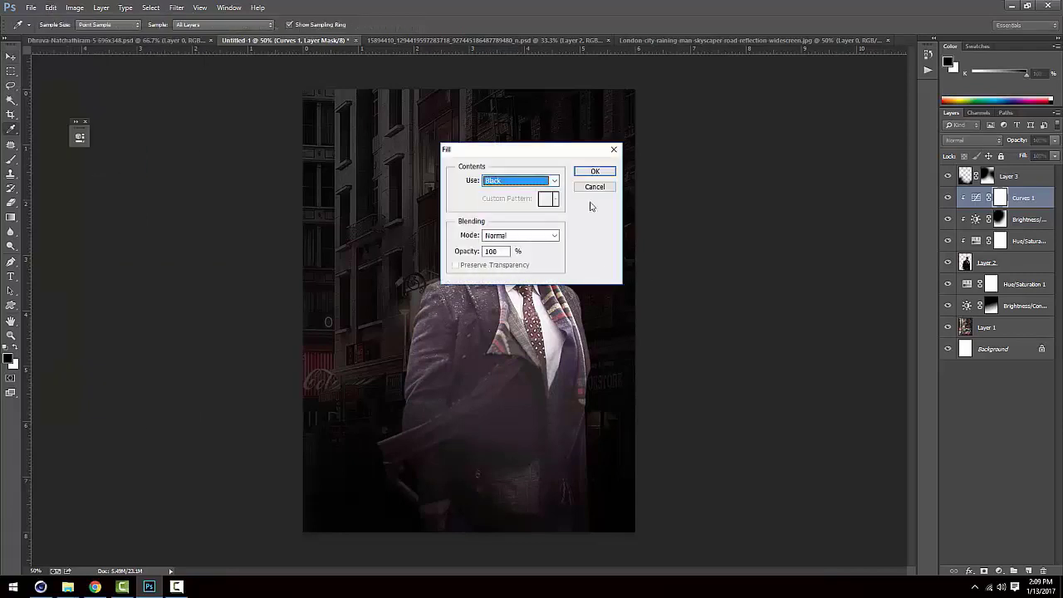
{"action": "left_click", "coordinate": [596, 172]}
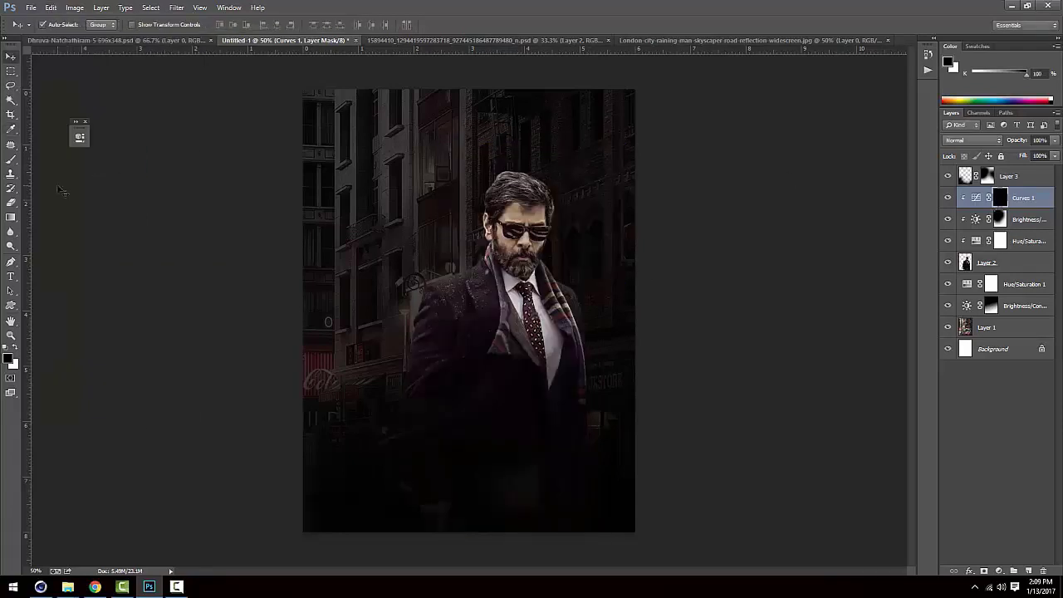
{"action": "left_click", "coordinate": [11, 159]}
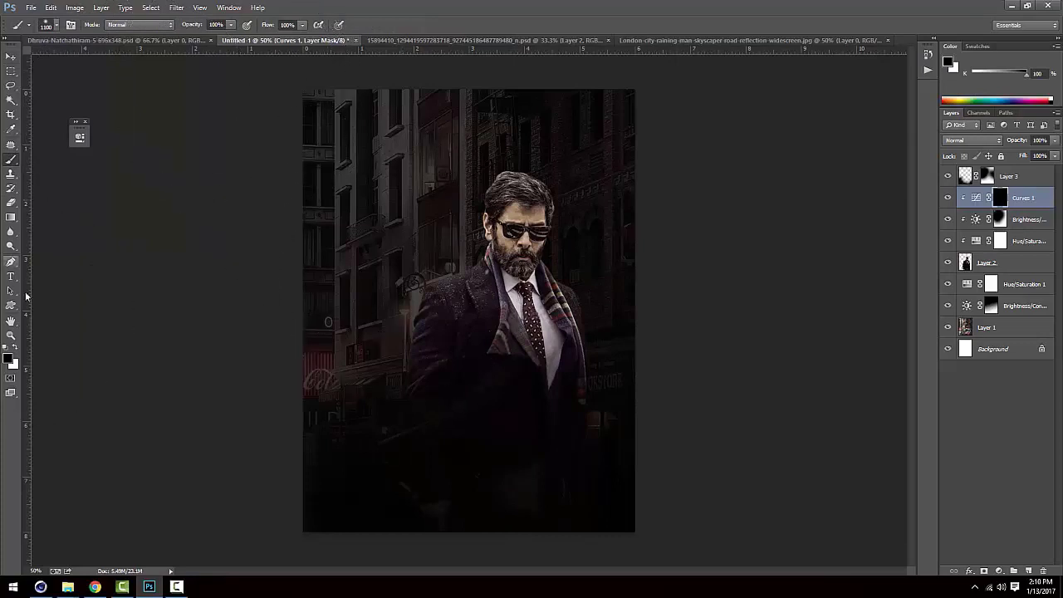
With a small white brush at 64% opacity, reveal Curves 1 brightening above and along the hair.
{"action": "left_click", "coordinate": [15, 349]}
{"action": "key", "text": "bracketleft"}
{"action": "key", "text": "bracketleft"}
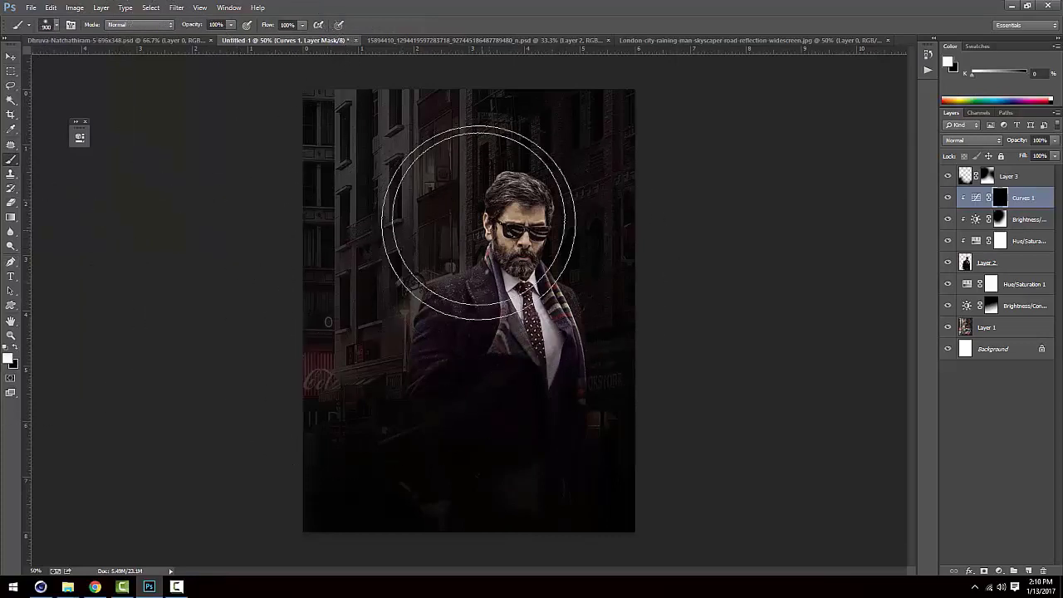
{"action": "key", "text": "bracketleft"}
{"action": "key", "text": "bracketleft"}
{"action": "key", "text": "bracketleft"}
{"action": "key", "text": "bracketleft"}
{"action": "key", "text": "bracketleft"}
{"action": "key", "text": "bracketleft"}
{"action": "key", "text": "bracketleft"}
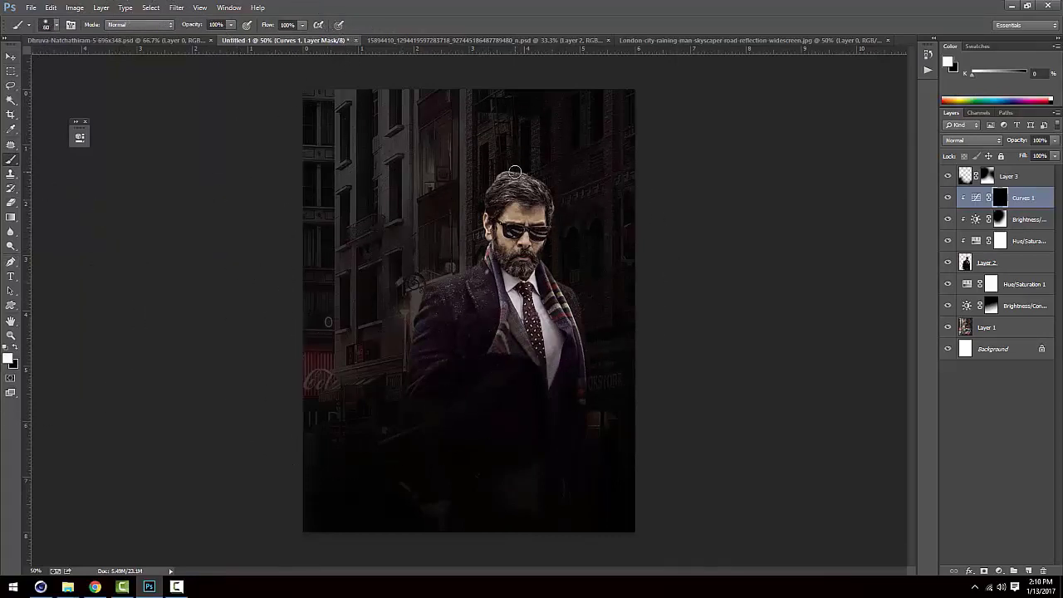
{"action": "scroll", "coordinate": [514, 172], "scroll_direction": "up", "scroll_amount": 1}
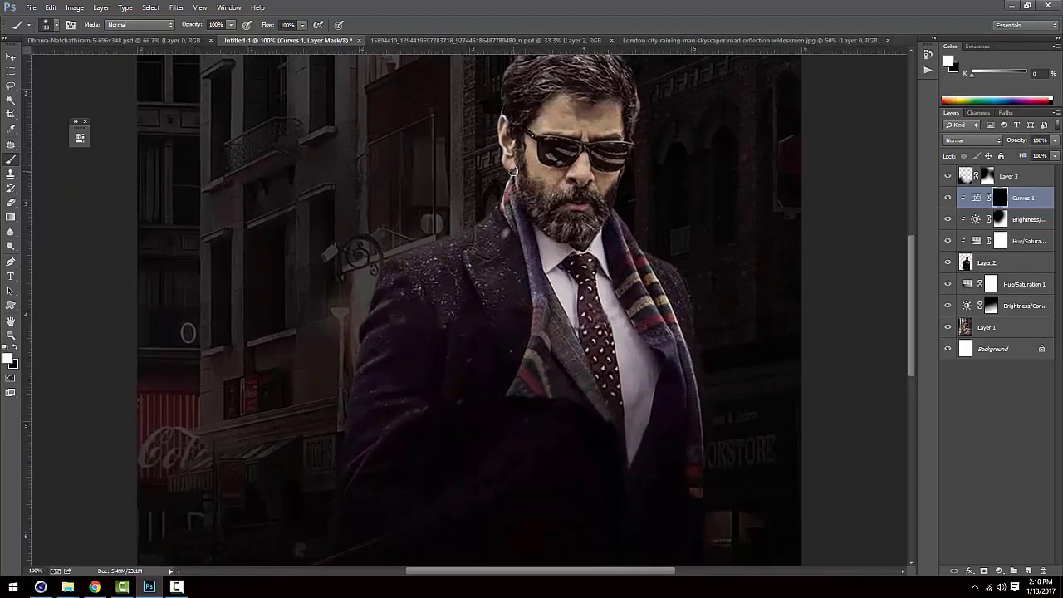
{"action": "scroll", "coordinate": [513, 172], "scroll_direction": "up", "scroll_amount": 1}
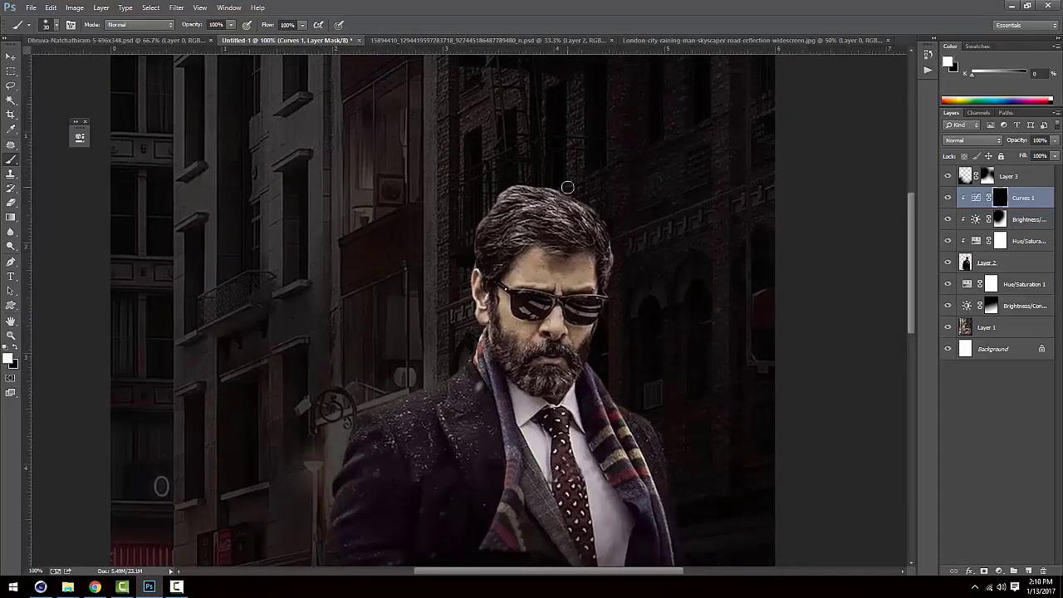
{"action": "left_click_drag", "start_coordinate": [564, 190], "coordinate": [520, 181]}
{"action": "left_click_drag", "start_coordinate": [230, 25], "coordinate": [211, 39]}
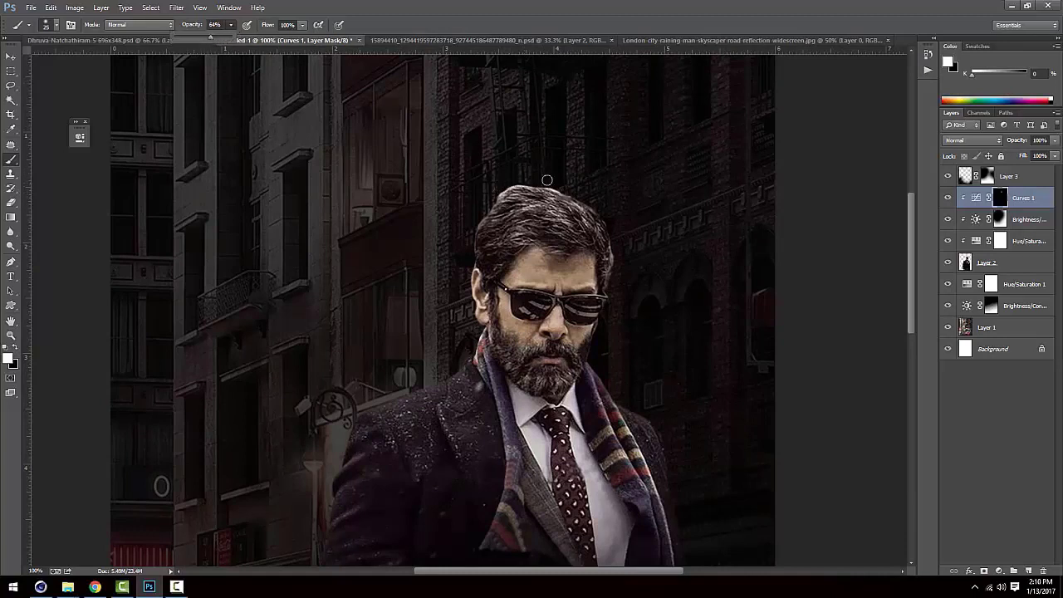
{"action": "left_click", "coordinate": [510, 178]}
{"action": "mouse_move", "coordinate": [507, 181]}
{"action": "left_mouse_down"}
{"action": "mouse_move", "coordinate": [471, 300]}
{"action": "mouse_move", "coordinate": [480, 220]}
{"action": "left_mouse_up"}
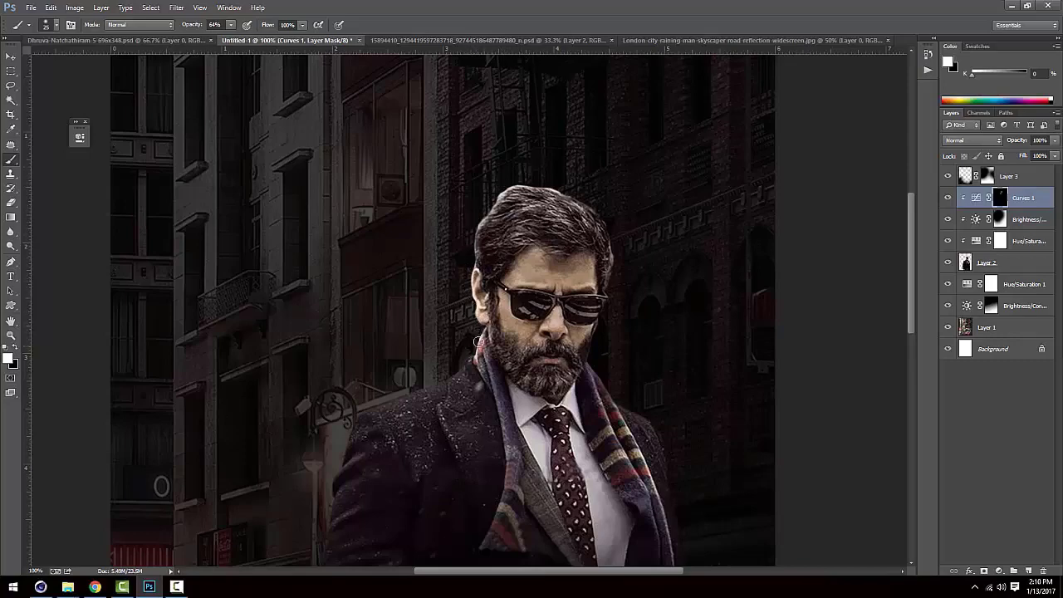
Paint white on the Curves 1 mask beside and along the scarf and coat edges.
{"action": "left_click_drag", "start_coordinate": [443, 345], "coordinate": [484, 224]}
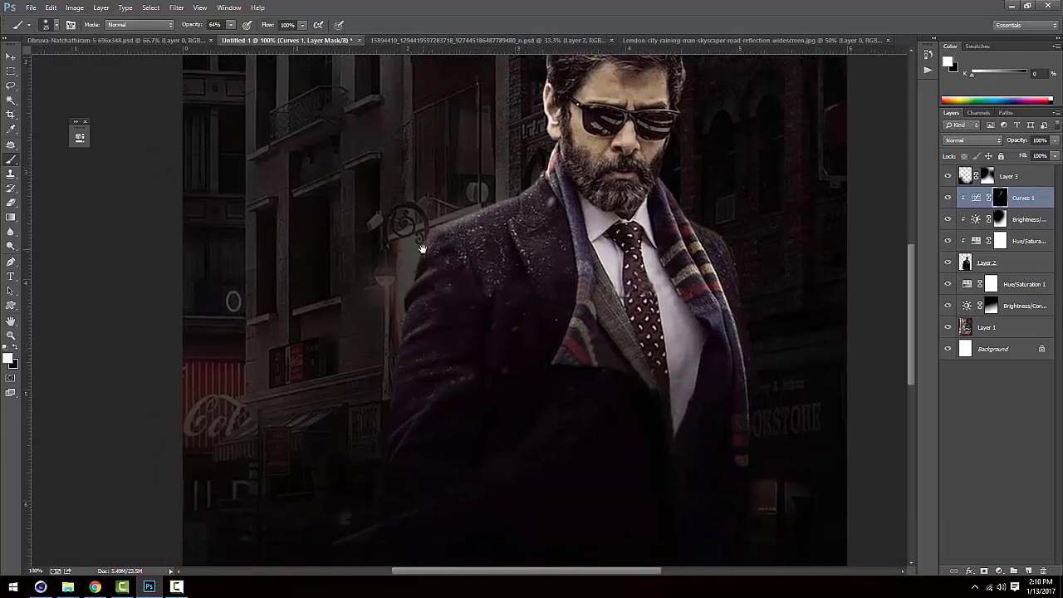
{"action": "left_click_drag", "start_coordinate": [394, 304], "coordinate": [425, 235]}
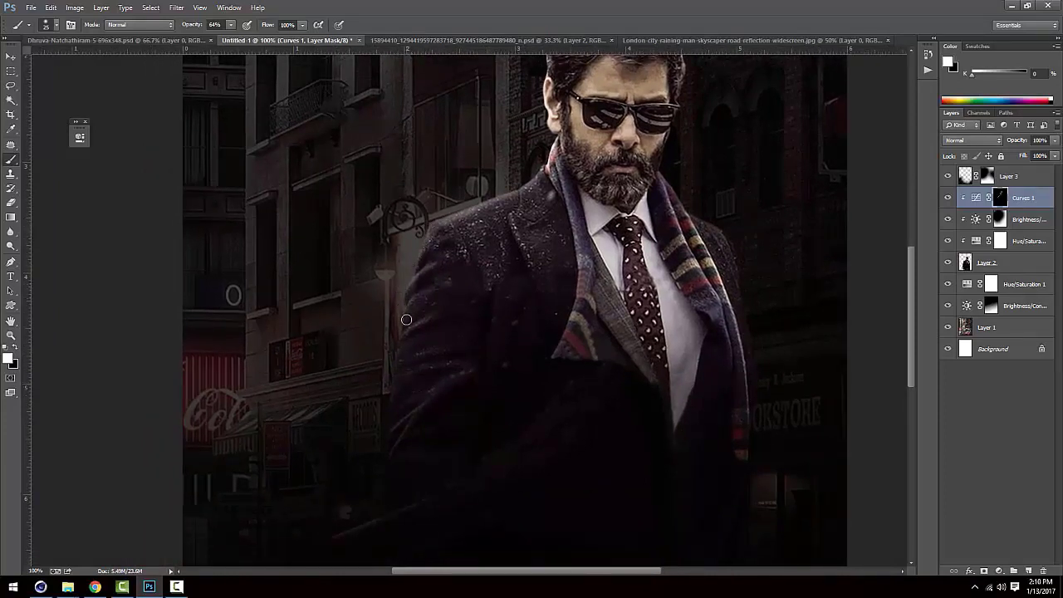
{"action": "left_click_drag", "start_coordinate": [380, 416], "coordinate": [418, 288]}
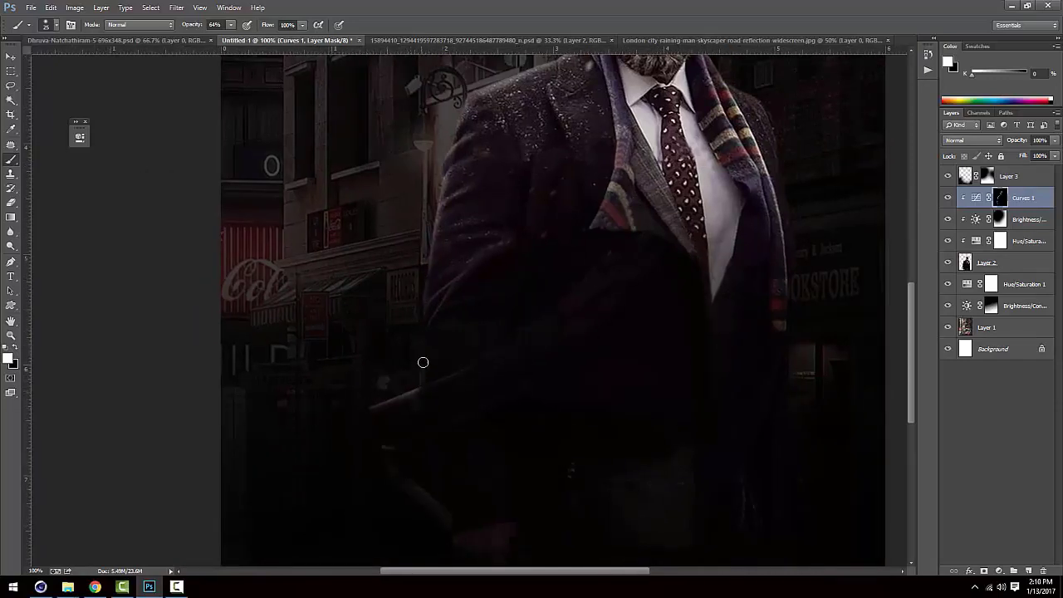
{"action": "left_click_drag", "start_coordinate": [457, 129], "coordinate": [400, 249]}
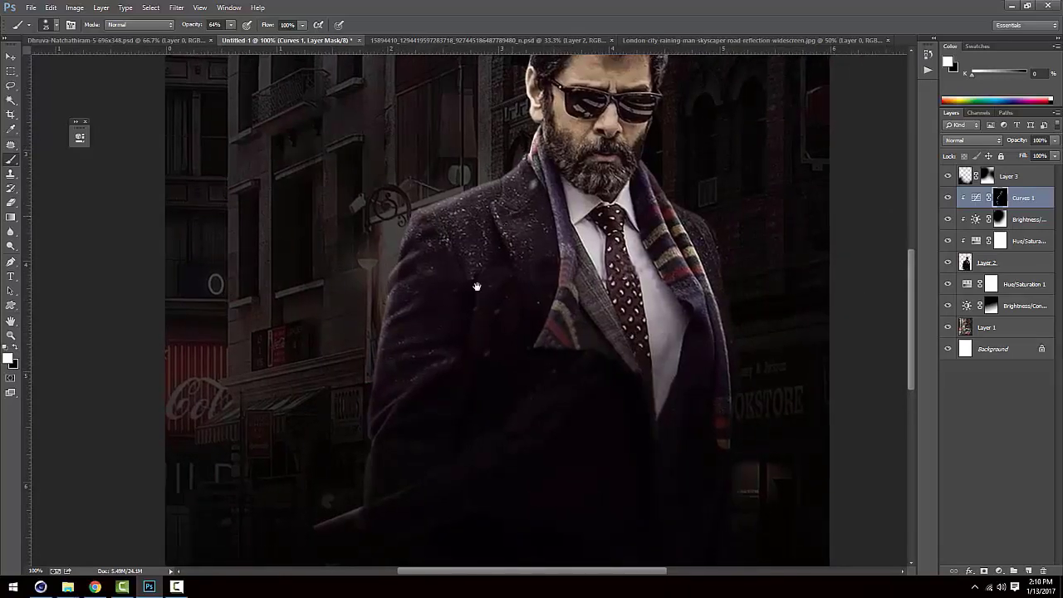
{"action": "left_click_drag", "start_coordinate": [470, 176], "coordinate": [421, 271]}
{"action": "left_click_drag", "start_coordinate": [669, 135], "coordinate": [632, 204]}
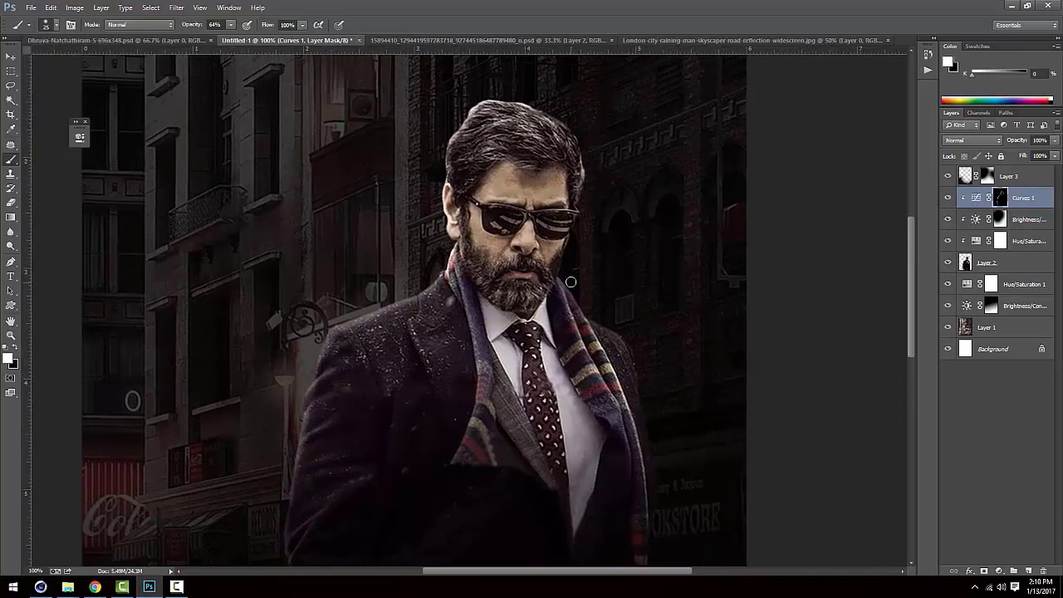
{"action": "left_click_drag", "start_coordinate": [571, 282], "coordinate": [575, 289]}
{"action": "left_click_drag", "start_coordinate": [685, 364], "coordinate": [621, 295]}
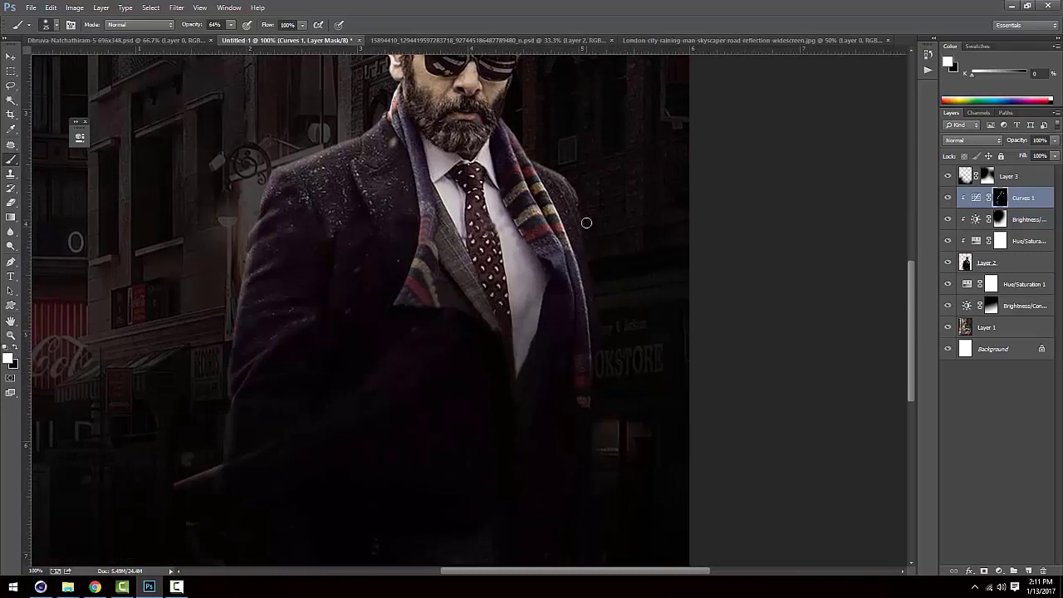
{"action": "mouse_move", "coordinate": [586, 223]}
{"action": "left_mouse_down"}
{"action": "mouse_move", "coordinate": [586, 237]}
{"action": "mouse_move", "coordinate": [583, 207]}
{"action": "left_mouse_up"}
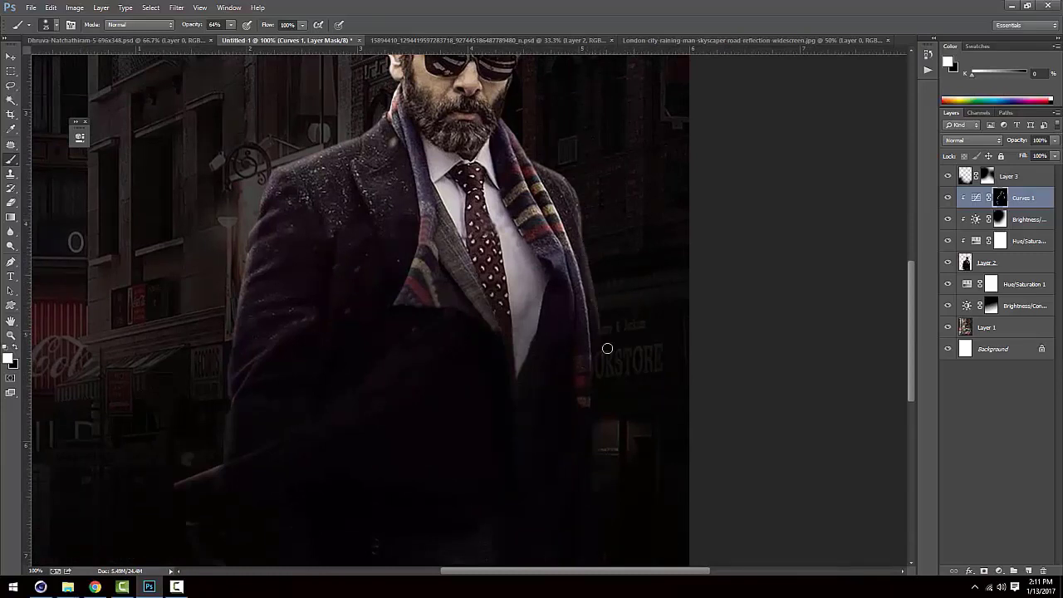
Paint soft 19%-opacity strokes with a 400 px brush over the shoulder and lower-left buildings.
{"action": "key", "text": "ctrl+minus"}
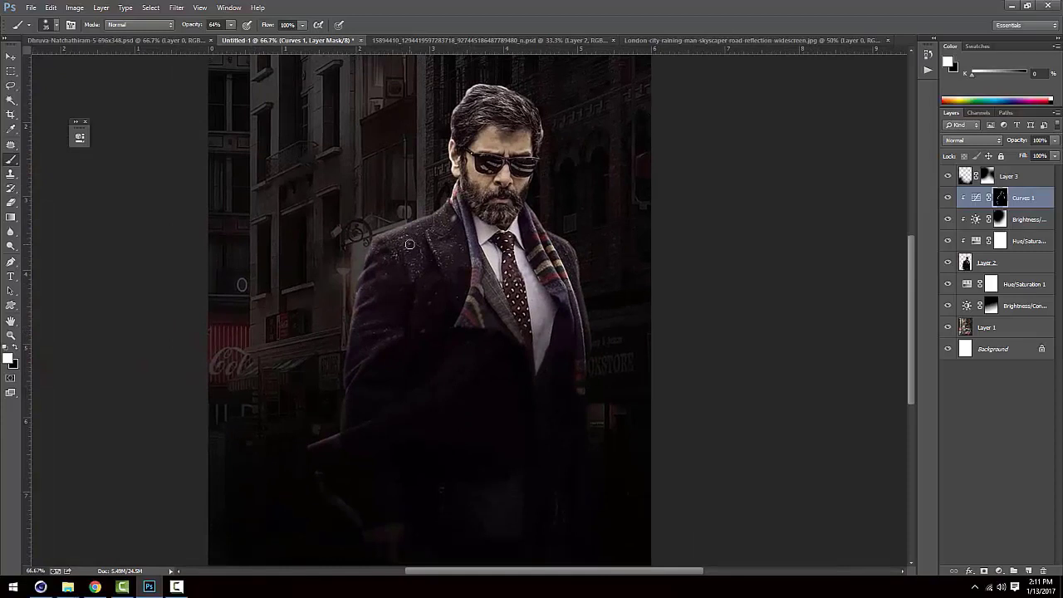
{"action": "key", "text": "bracketright"}
{"action": "key", "text": "bracketright"}
{"action": "key", "text": "bracketright"}
{"action": "left_click", "coordinate": [229, 26]}
{"action": "left_click_drag", "start_coordinate": [206, 42], "coordinate": [208, 42]}
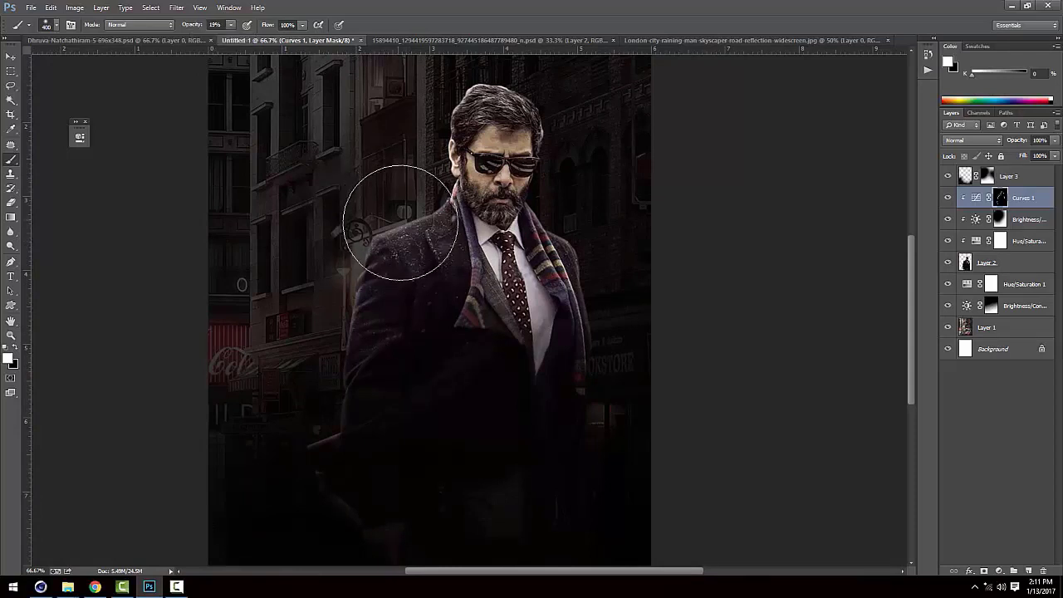
{"action": "mouse_move", "coordinate": [342, 345]}
{"action": "left_mouse_down"}
{"action": "mouse_move", "coordinate": [355, 204]}
{"action": "mouse_move", "coordinate": [404, 111]}
{"action": "mouse_move", "coordinate": [427, 137]}
{"action": "mouse_move", "coordinate": [463, 107]}
{"action": "mouse_move", "coordinate": [442, 172]}
{"action": "mouse_move", "coordinate": [408, 161]}
{"action": "left_mouse_up"}
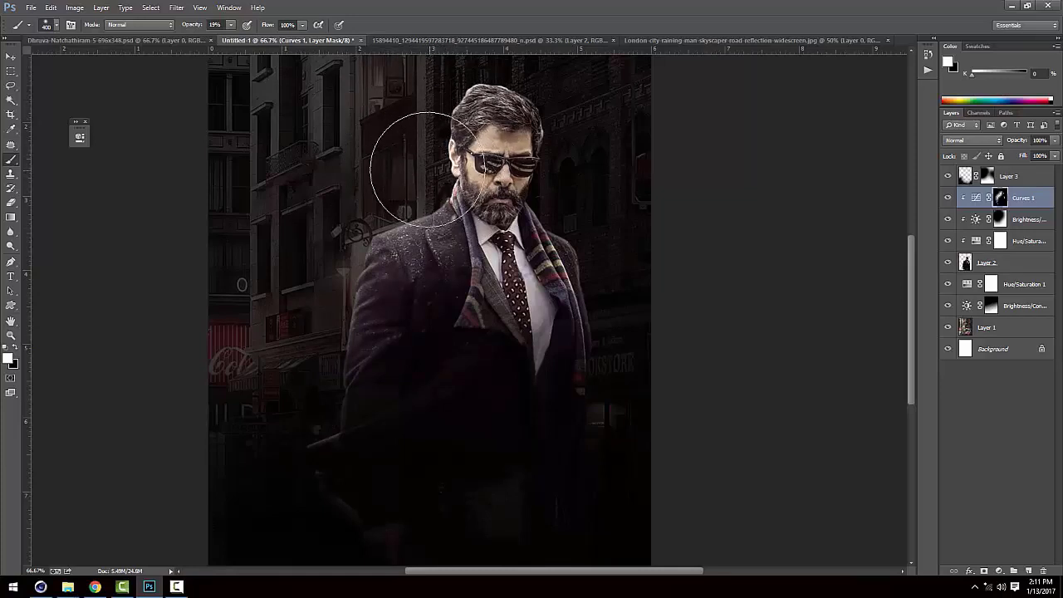
{"action": "mouse_move", "coordinate": [658, 295]}
{"action": "left_mouse_down"}
{"action": "mouse_move", "coordinate": [368, 268]}
{"action": "mouse_move", "coordinate": [297, 440]}
{"action": "mouse_move", "coordinate": [316, 512]}
{"action": "mouse_move", "coordinate": [303, 377]}
{"action": "left_mouse_up"}
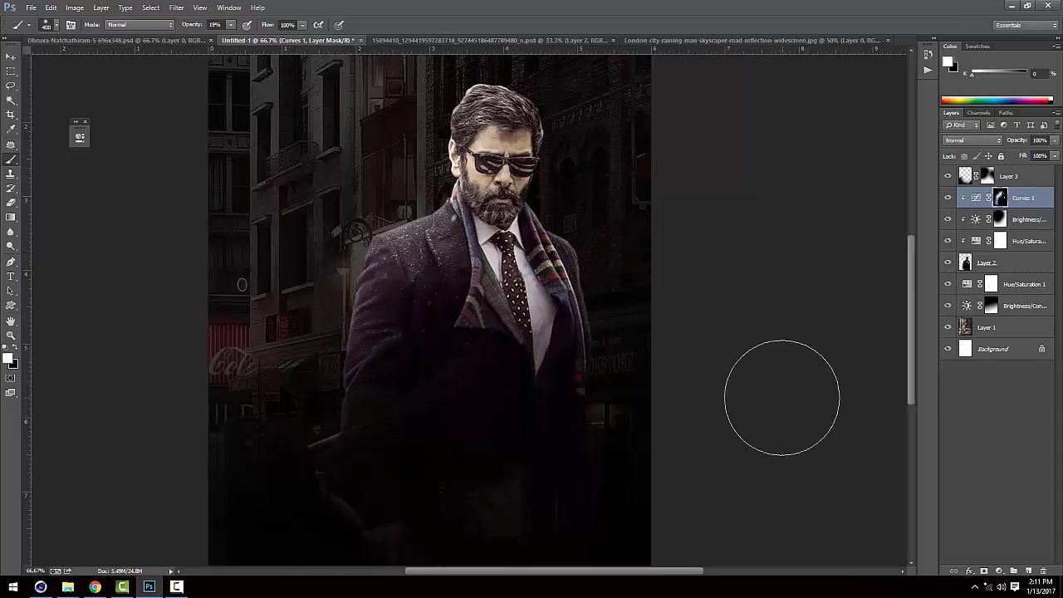
Shrink the brush to 175, reframe the figure, and browse the new adjustment layer list without adding one.
{"action": "key", "text": "bracketleft"}
{"action": "key", "text": "bracketleft"}
{"action": "key", "text": "bracketleft"}
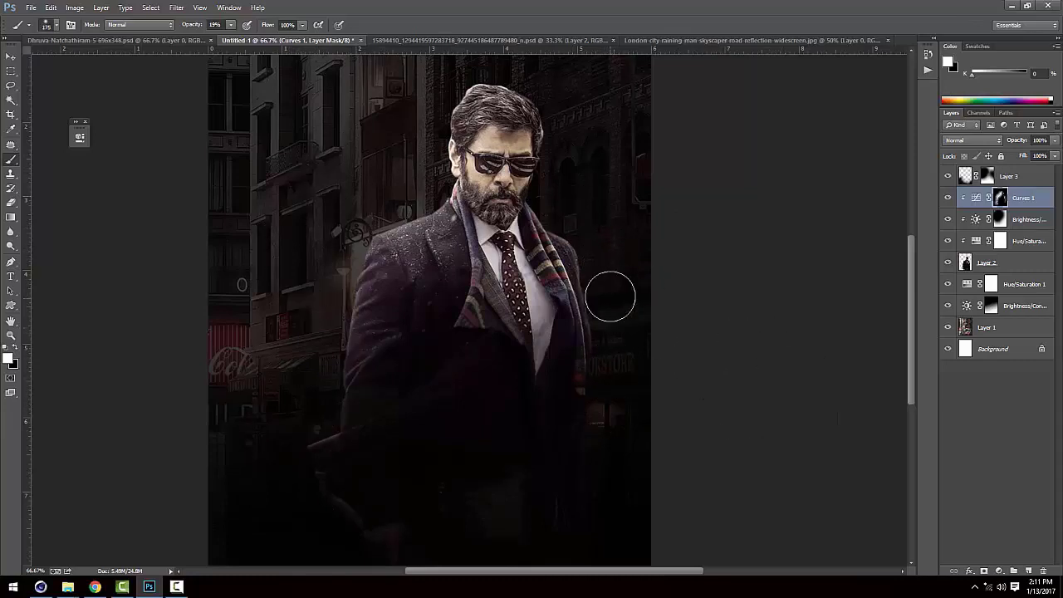
{"action": "key", "text": "ctrl+minus"}
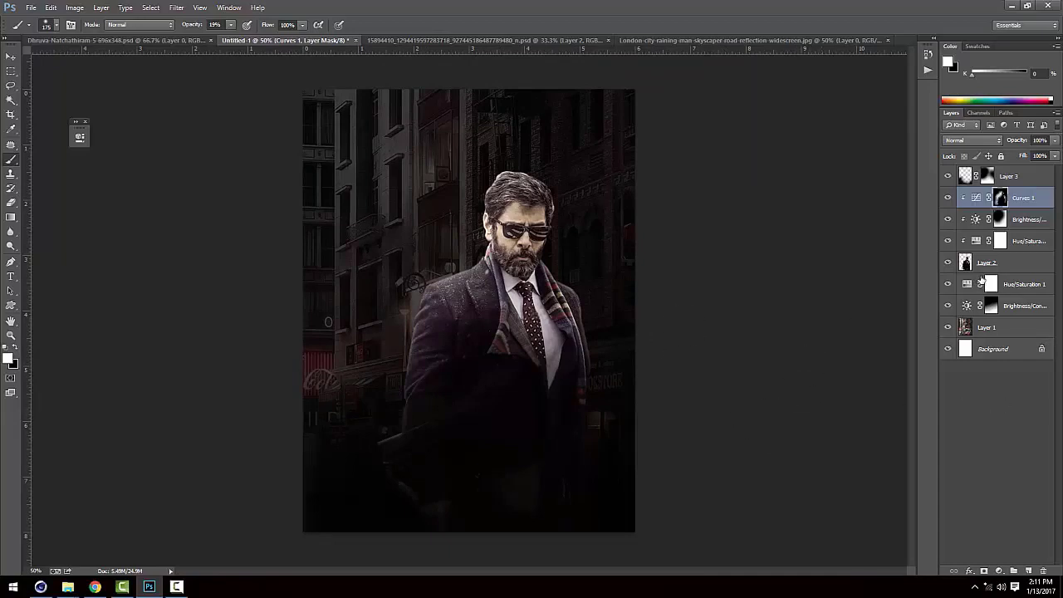
{"action": "key", "text": "ctrl+plus"}
{"action": "left_click_drag", "start_coordinate": [689, 379], "coordinate": [631, 358]}
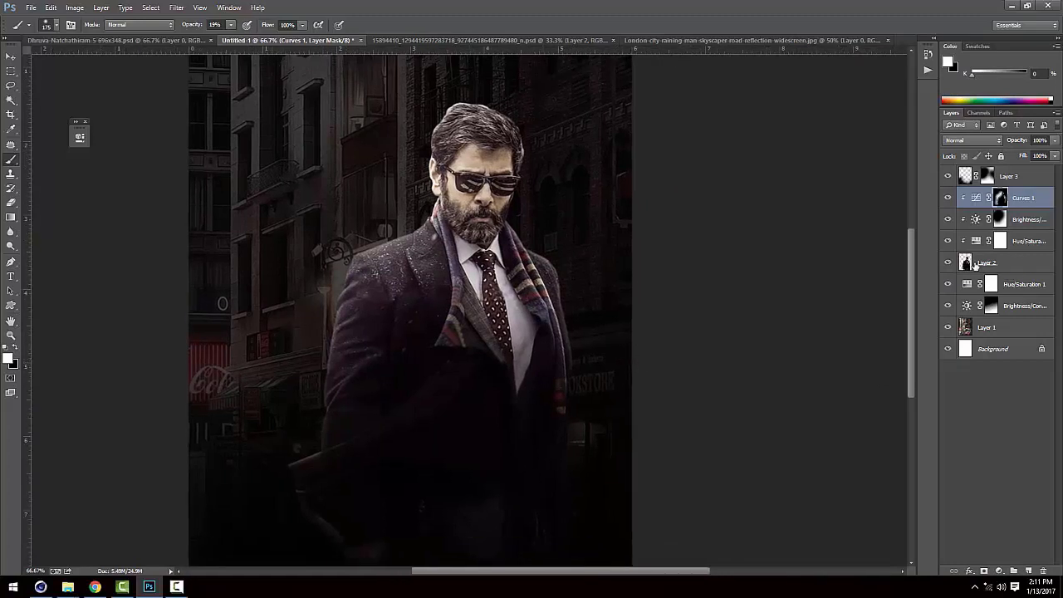
{"action": "left_click", "coordinate": [1001, 570]}
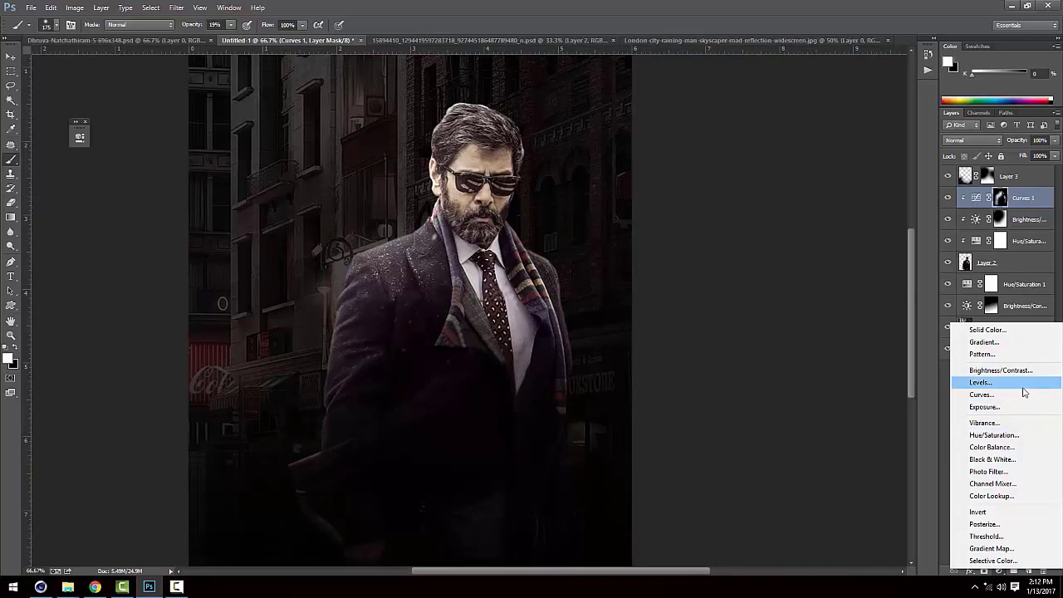
{"action": "left_click", "coordinate": [795, 391]}
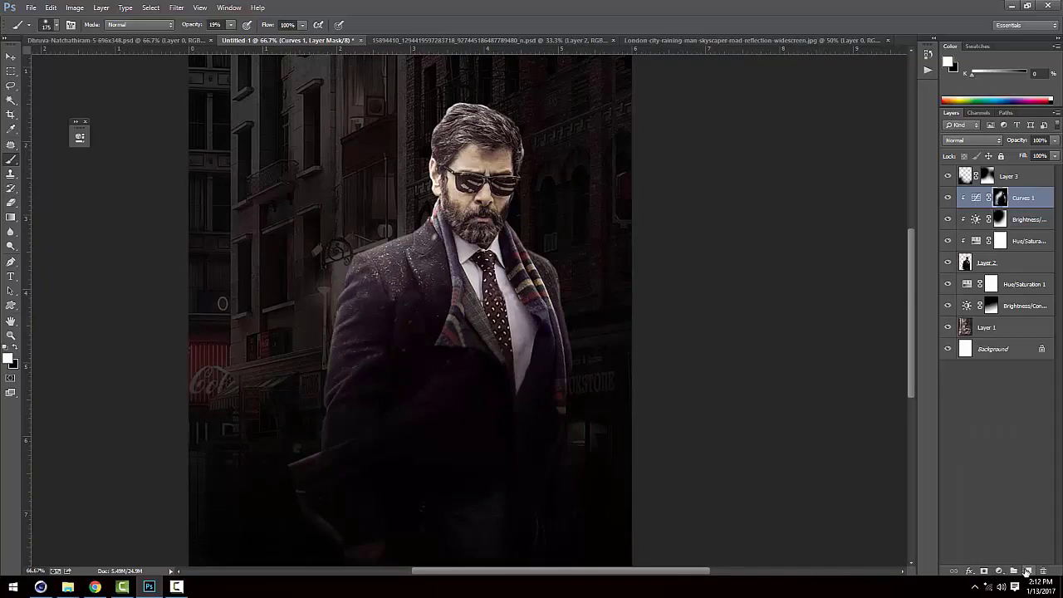
Add Layer 4 clipped above Curves 1, fill it with 50% Gray and set it to Overlay.
{"action": "left_click", "coordinate": [1027, 572]}
{"action": "key", "text": "ctrl+alt+g"}
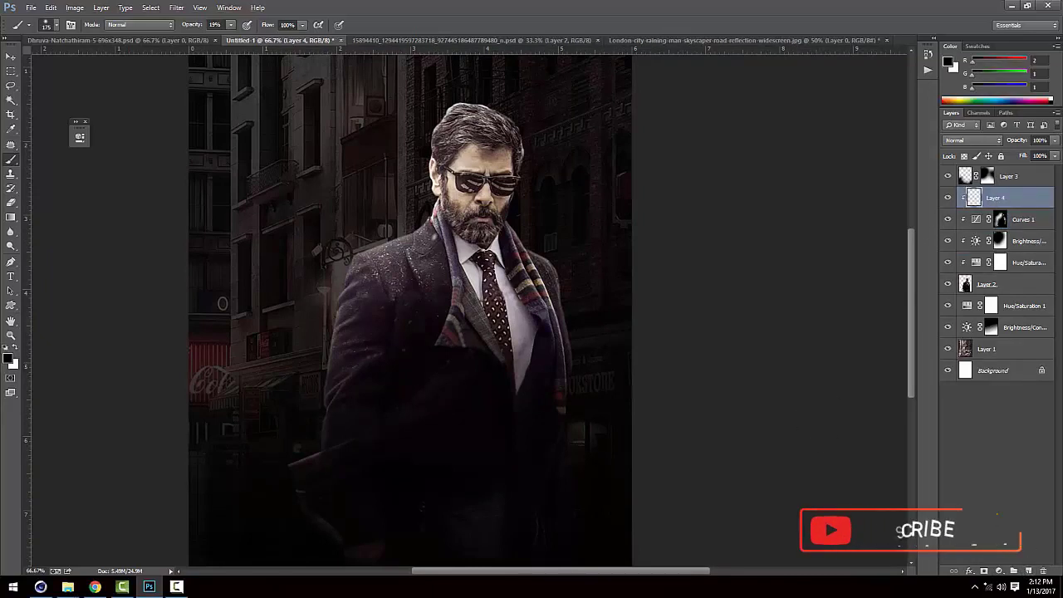
{"action": "left_click", "coordinate": [50, 7]}
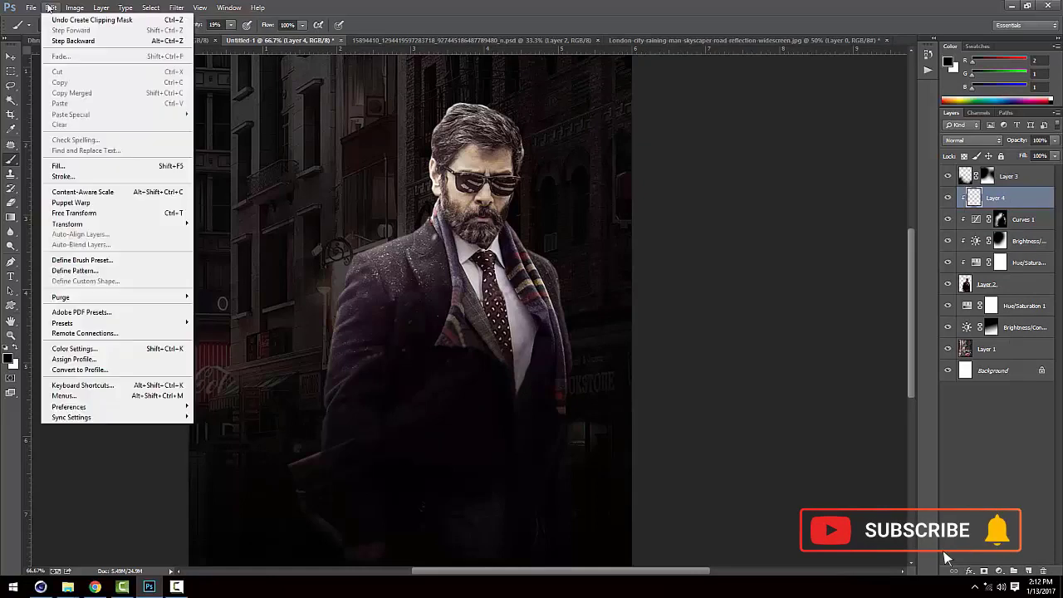
{"action": "left_click", "coordinate": [58, 166]}
{"action": "left_click", "coordinate": [495, 184]}
{"action": "left_click", "coordinate": [498, 270]}
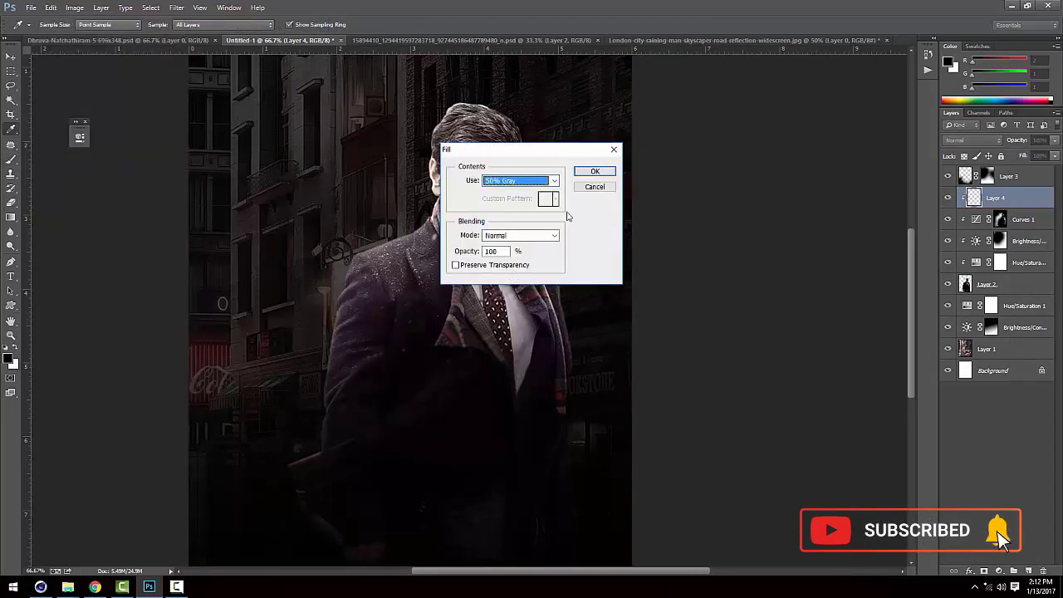
{"action": "left_click", "coordinate": [595, 171]}
{"action": "key", "text": "b"}
{"action": "left_click", "coordinate": [971, 140]}
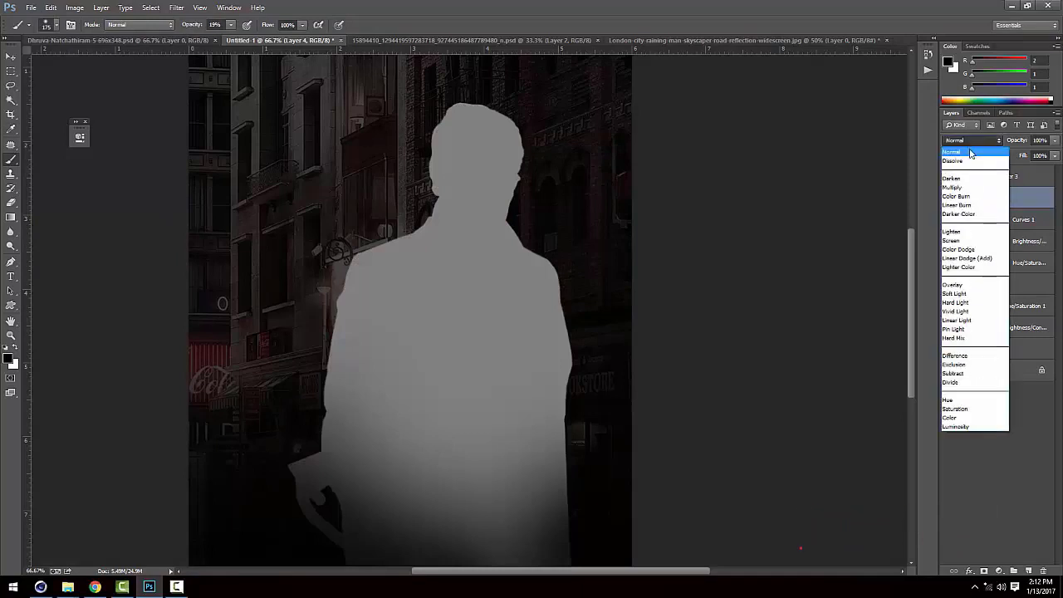
{"action": "left_click", "coordinate": [975, 257]}
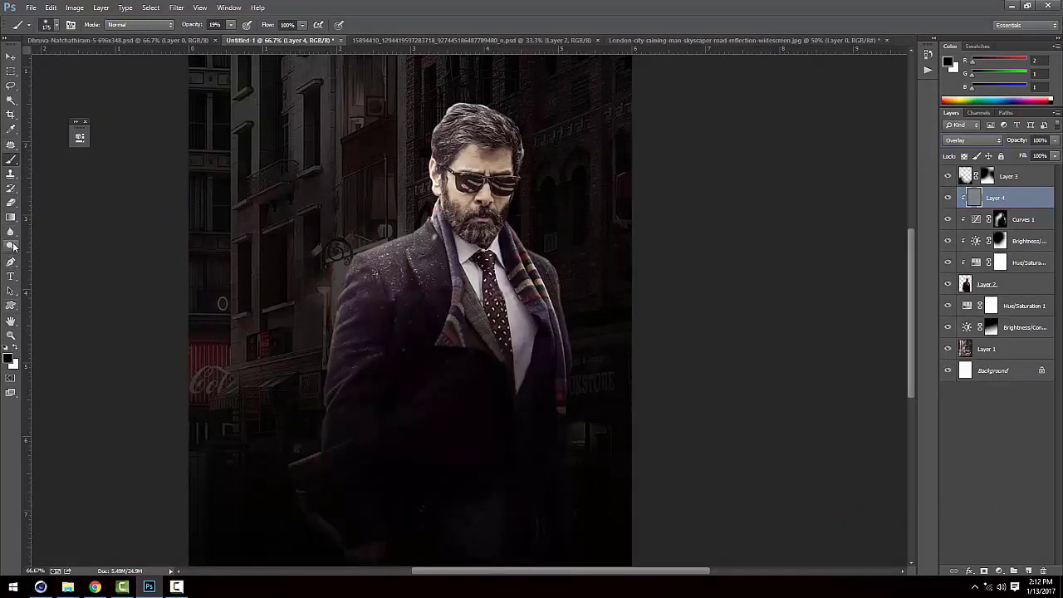
Try the Burn tool at brush sizes 400, 175 and 300, undo the shirt stroke, and zoom to 100%.
{"action": "left_click", "coordinate": [11, 246]}
{"action": "left_click", "coordinate": [49, 259]}
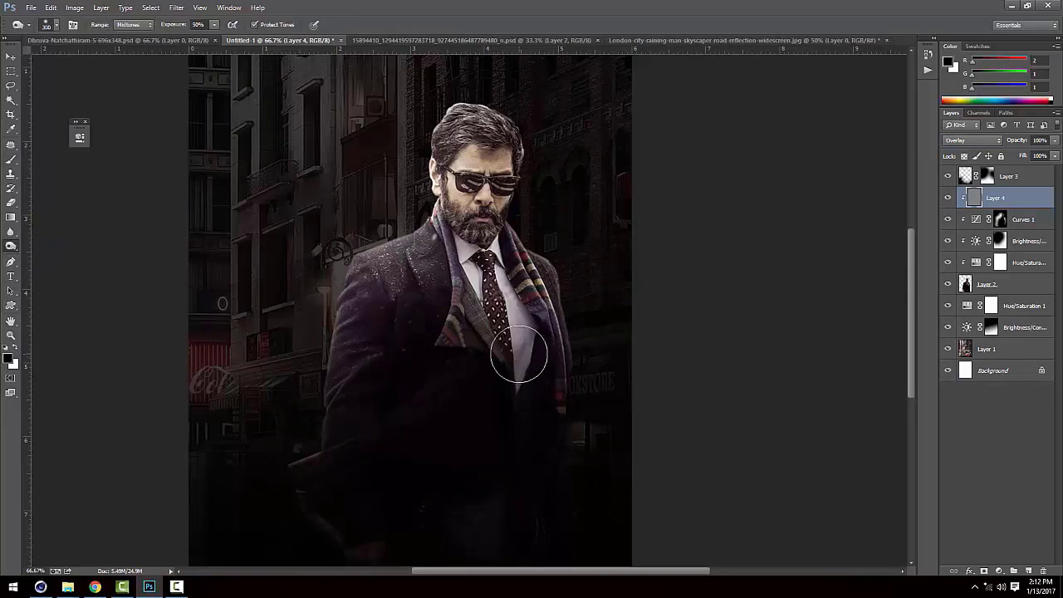
{"action": "key", "text": "bracketright"}
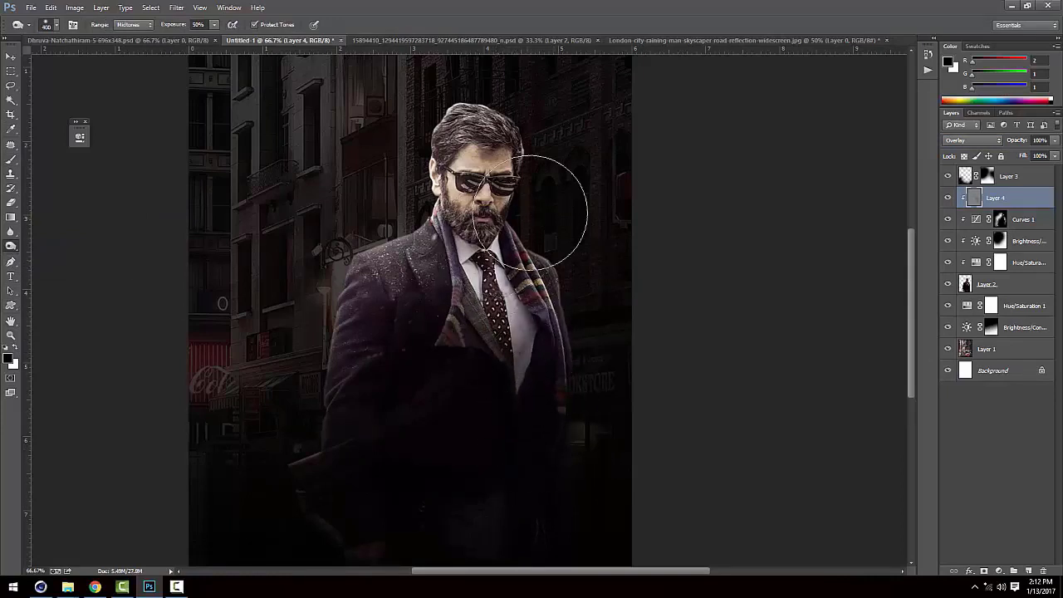
{"action": "key", "text": "bracketleft"}
{"action": "key", "text": "bracketleft"}
{"action": "key", "text": "bracketleft"}
{"action": "key", "text": "bracketleft"}
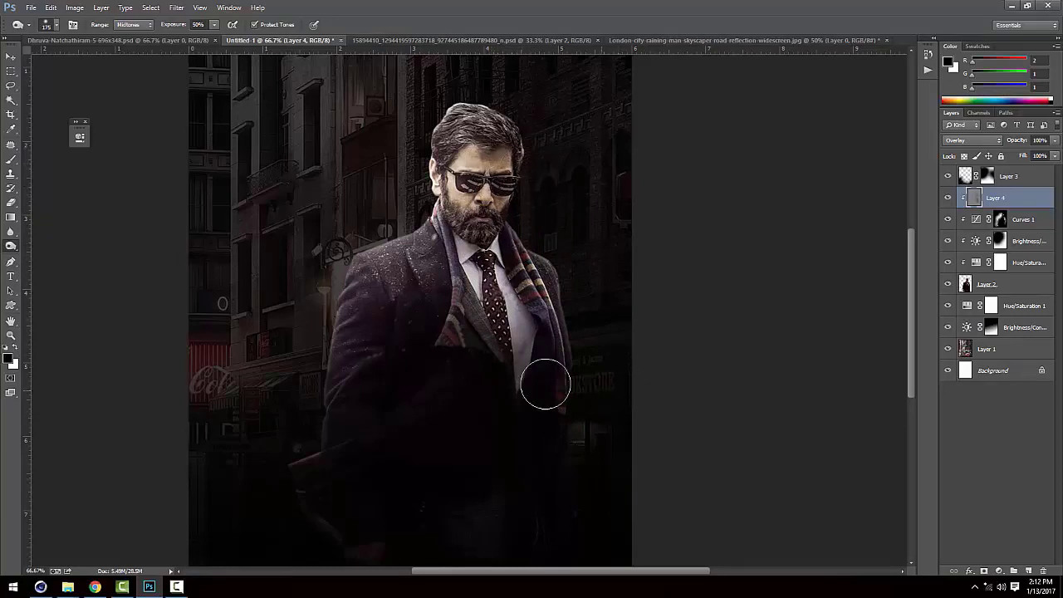
{"action": "key", "text": "bracketright"}
{"action": "key", "text": "bracketright"}
{"action": "key", "text": "bracketright"}
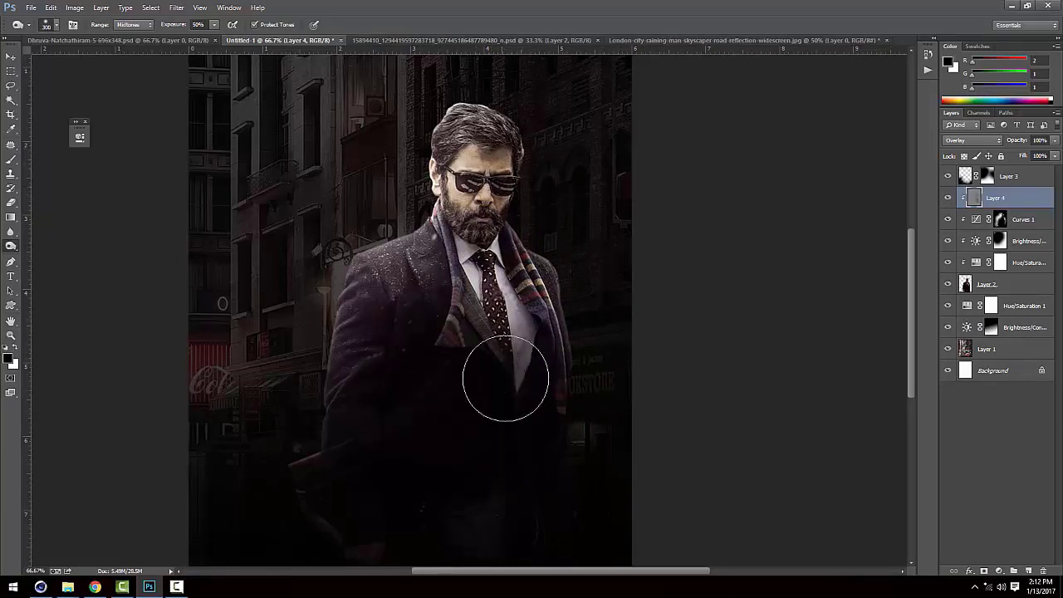
{"action": "key", "text": "ctrl+z"}
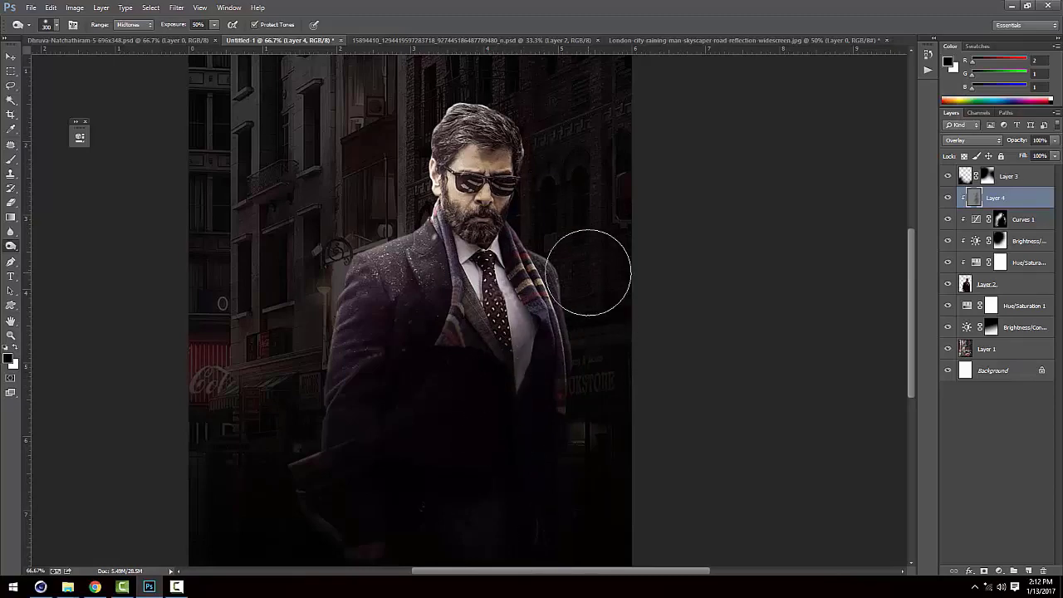
{"action": "key", "text": "ctrl+plus"}
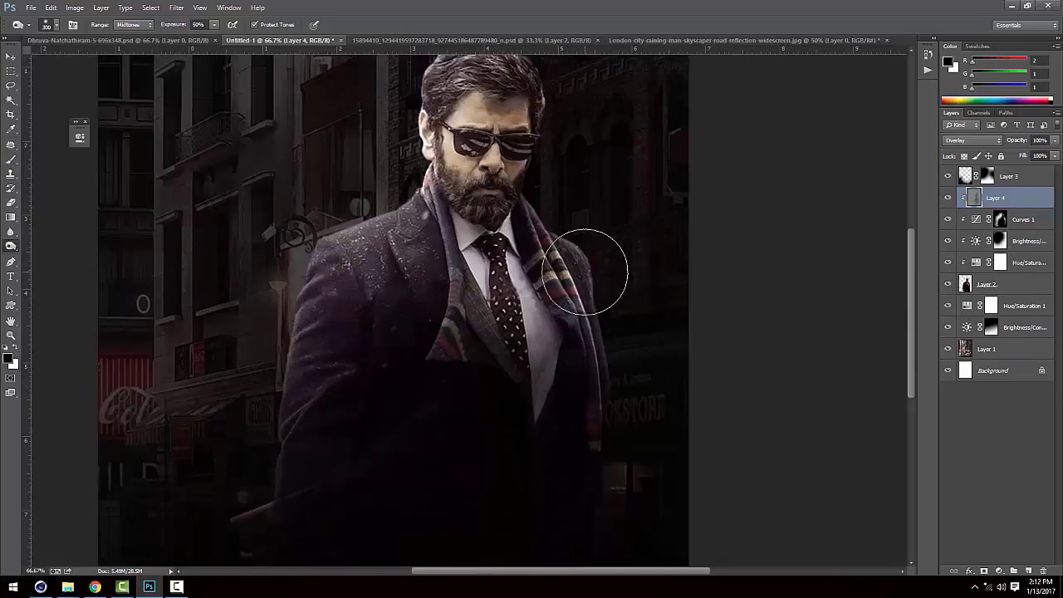
{"action": "key", "text": "ctrl+plus"}
{"action": "scroll", "coordinate": [526, 374], "scroll_direction": "up", "scroll_amount": 3}
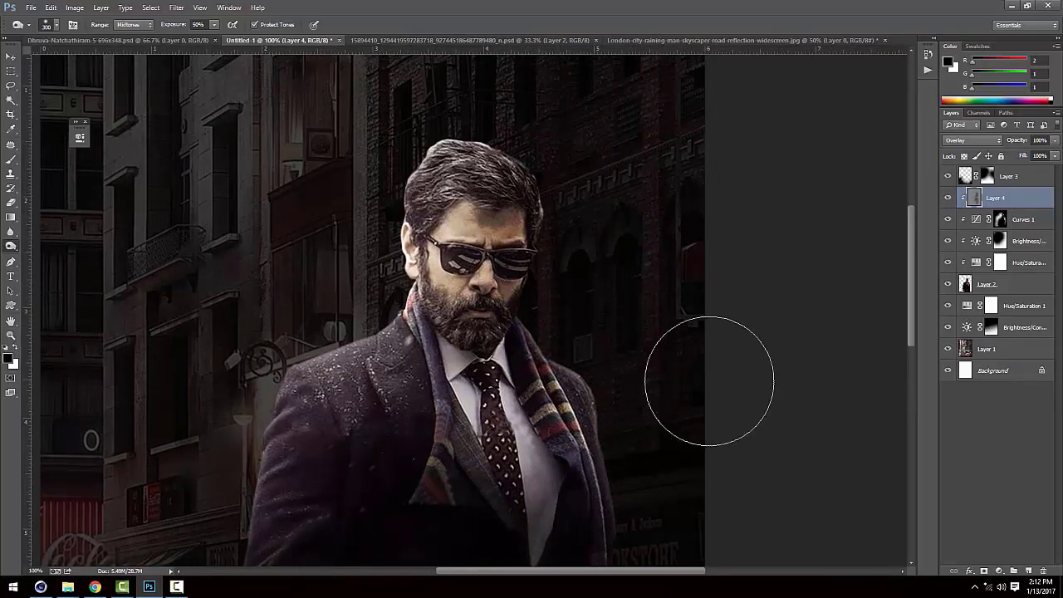
{"action": "key", "text": "ctrl+z"}
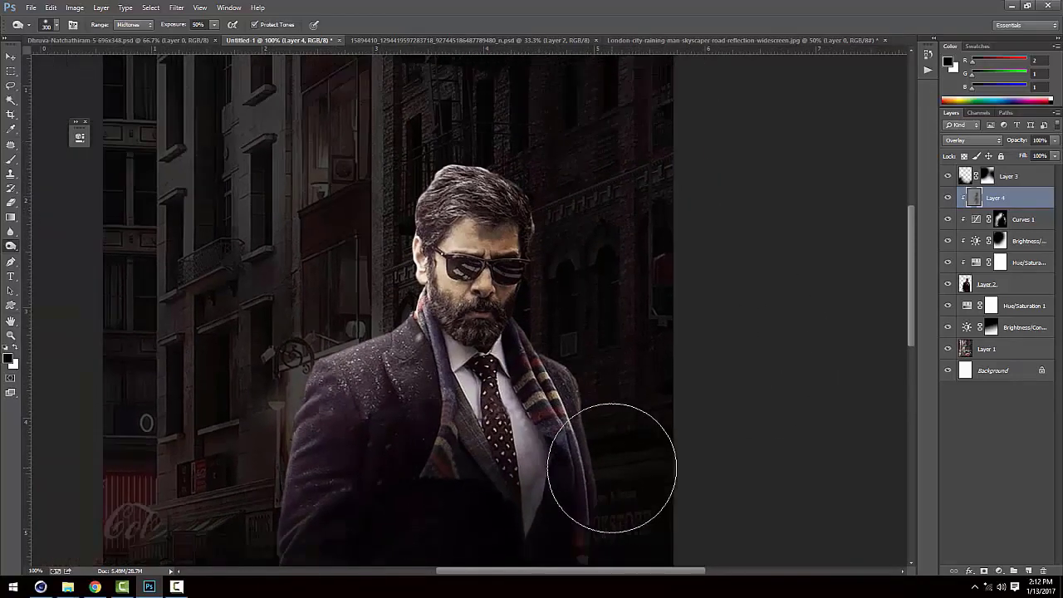
{"action": "key", "text": "ctrl+alt+z"}
{"action": "key", "text": "ctrl+shift+z"}
{"action": "key", "text": "ctrl+shift+z"}
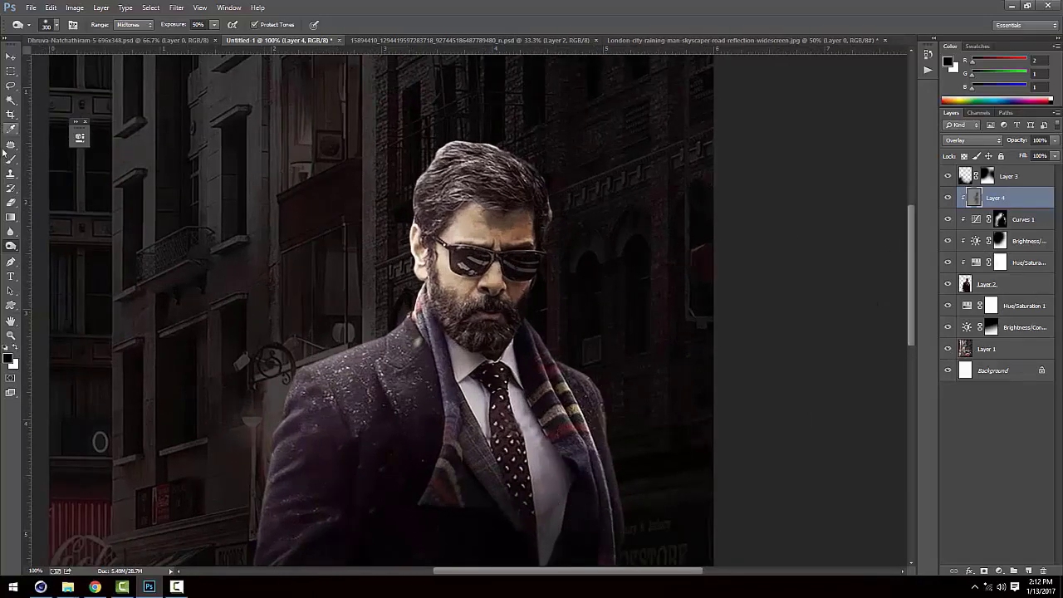
Dodge at size 30 along the hair edges, left beard edge, glasses and left cheek.
{"action": "right_click", "coordinate": [11, 246]}
{"action": "left_click", "coordinate": [45, 248]}
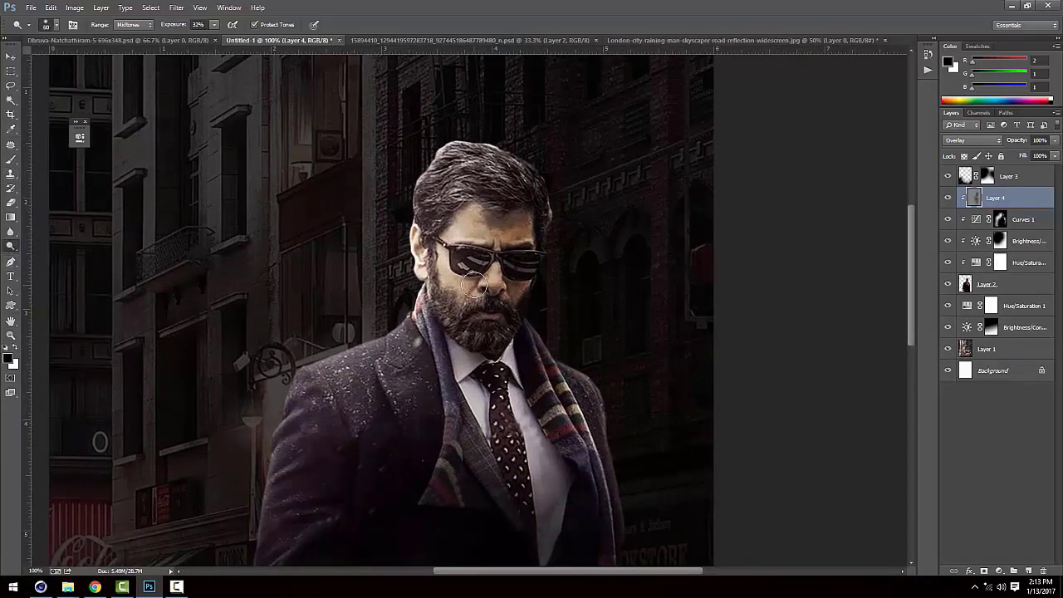
{"action": "key", "text": "bracketleft"}
{"action": "key", "text": "bracketleft"}
{"action": "key", "text": "bracketleft"}
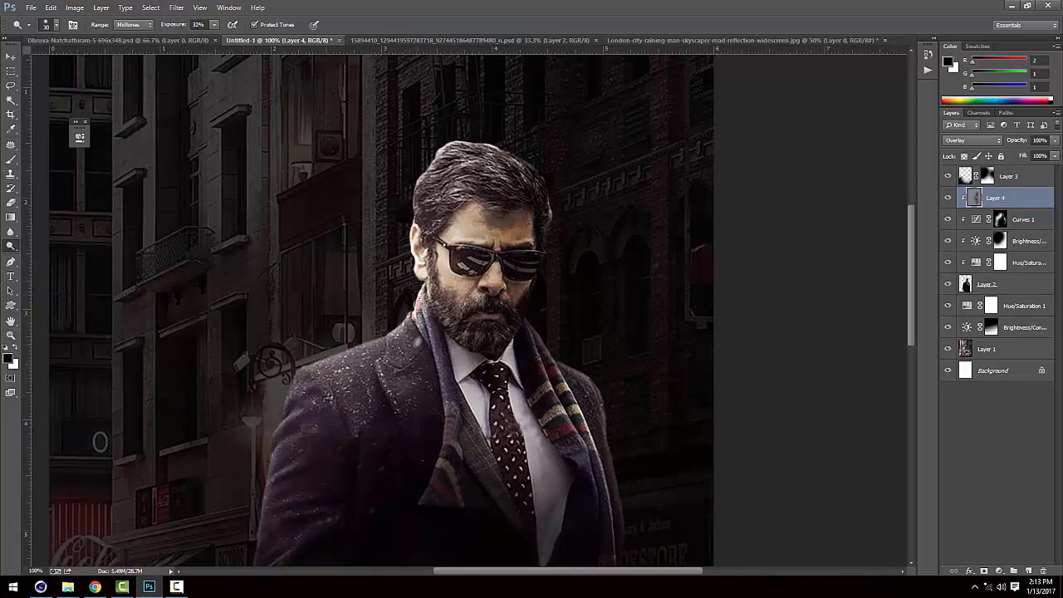
{"action": "left_click_drag", "start_coordinate": [421, 231], "coordinate": [512, 176]}
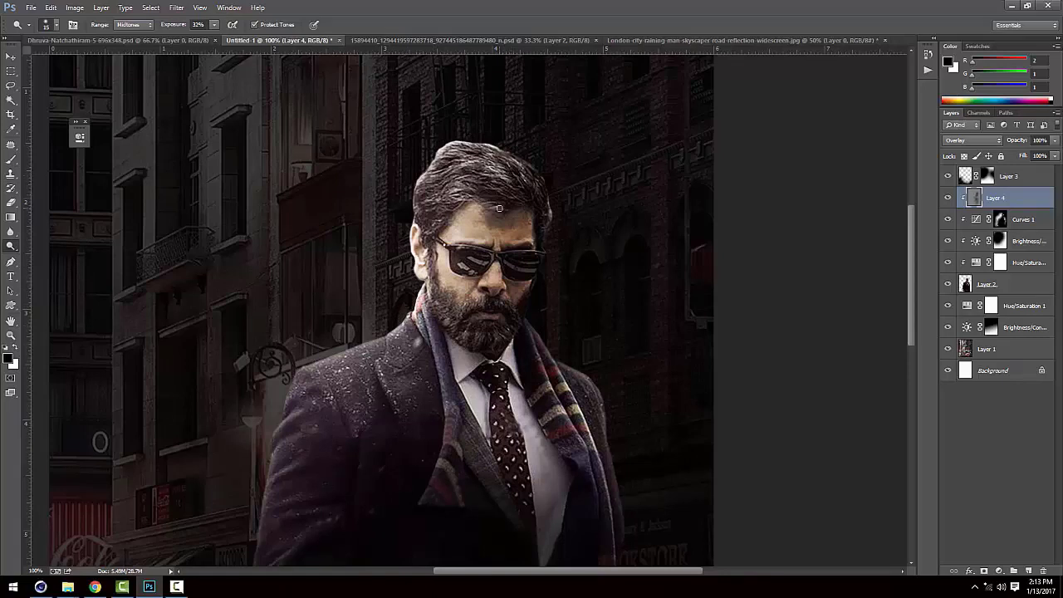
{"action": "left_click_drag", "start_coordinate": [499, 208], "coordinate": [443, 194]}
{"action": "left_click_drag", "start_coordinate": [432, 290], "coordinate": [446, 324]}
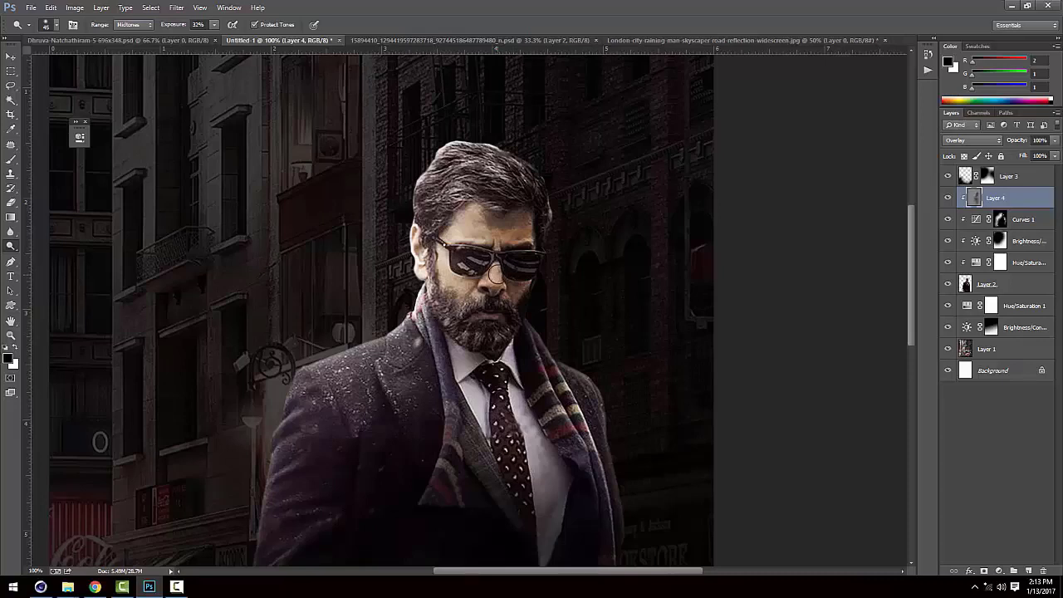
{"action": "left_click_drag", "start_coordinate": [497, 272], "coordinate": [520, 276]}
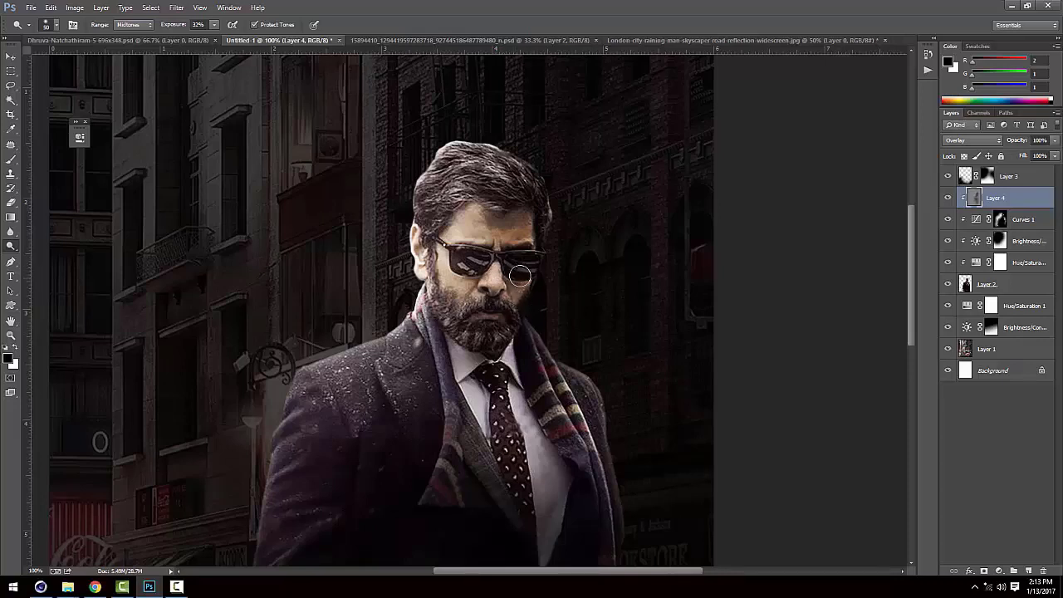
{"action": "mouse_move", "coordinate": [520, 276]}
{"action": "left_mouse_down"}
{"action": "mouse_move", "coordinate": [439, 284]}
{"action": "mouse_move", "coordinate": [457, 237]}
{"action": "left_mouse_up"}
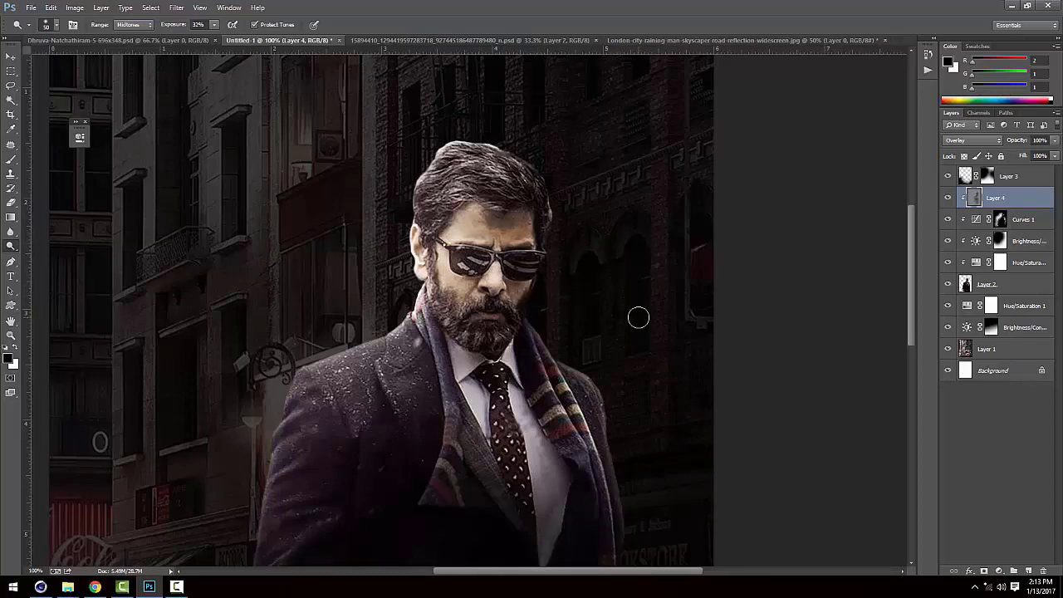
{"action": "key", "text": "ctrl+minus"}
{"action": "key", "text": "ctrl+minus"}
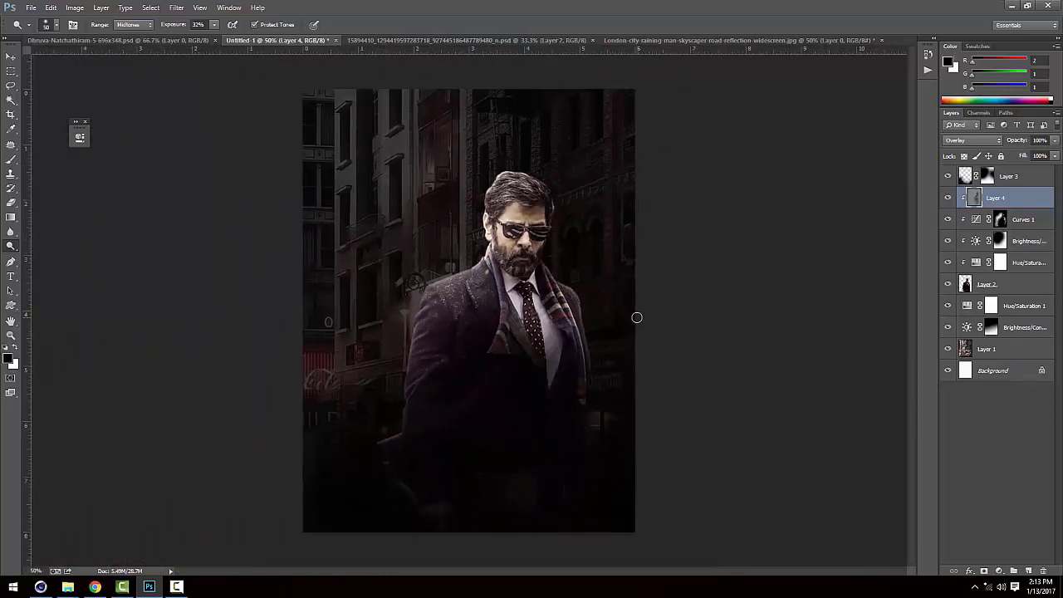
Zoom to 100% on the man's face, lower Dodge exposure to 15%, then zoom back to 66.7%.
{"action": "key", "text": "ctrl+plus"}
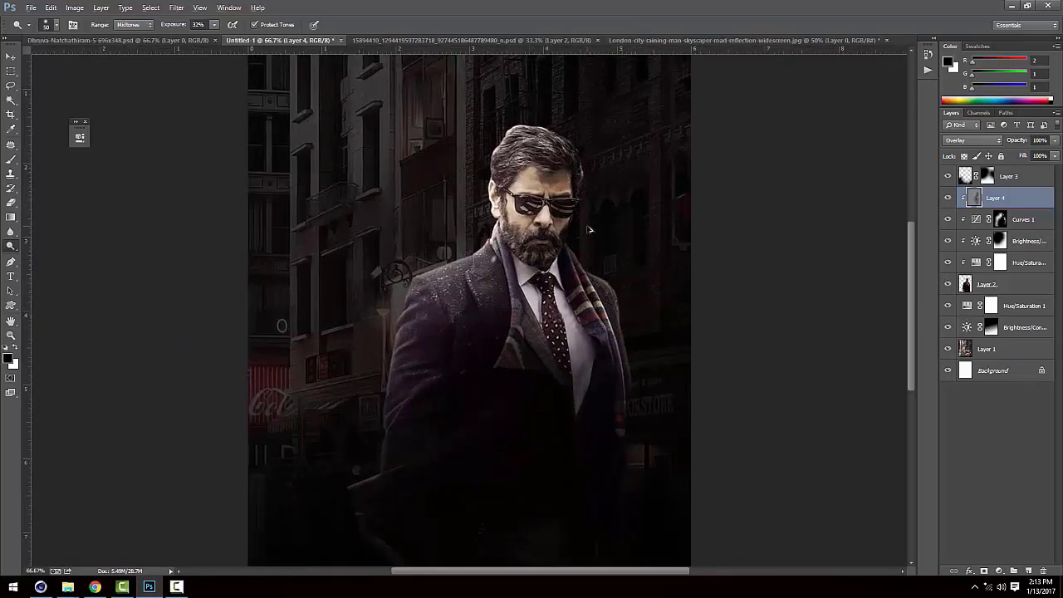
{"action": "key", "text": "ctrl+plus"}
{"action": "left_click_drag", "start_coordinate": [610, 269], "coordinate": [510, 315]}
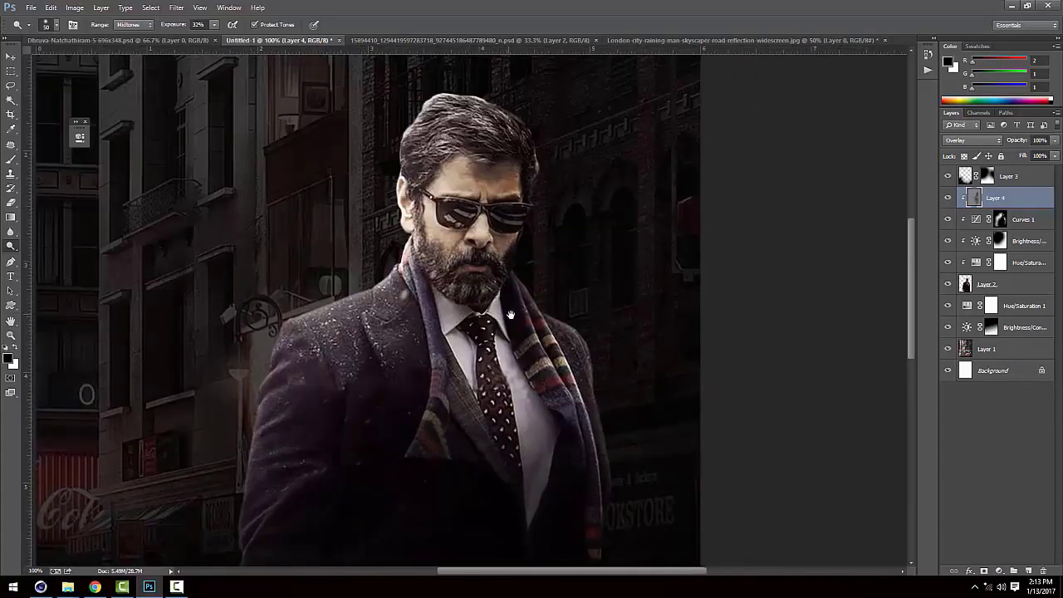
{"action": "left_click_drag", "start_coordinate": [214, 25], "coordinate": [210, 36]}
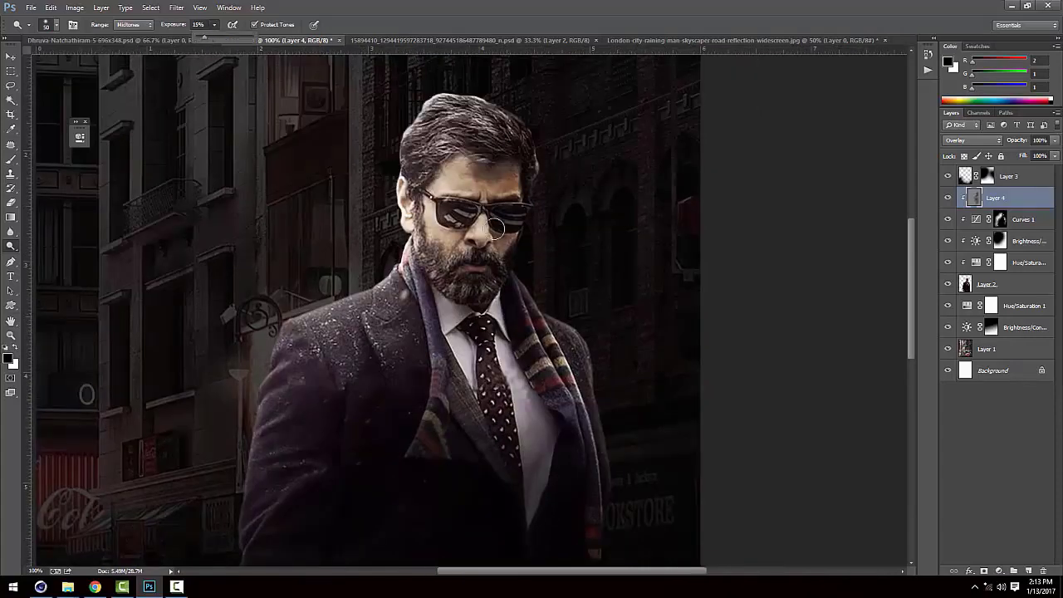
{"action": "left_click", "coordinate": [495, 230]}
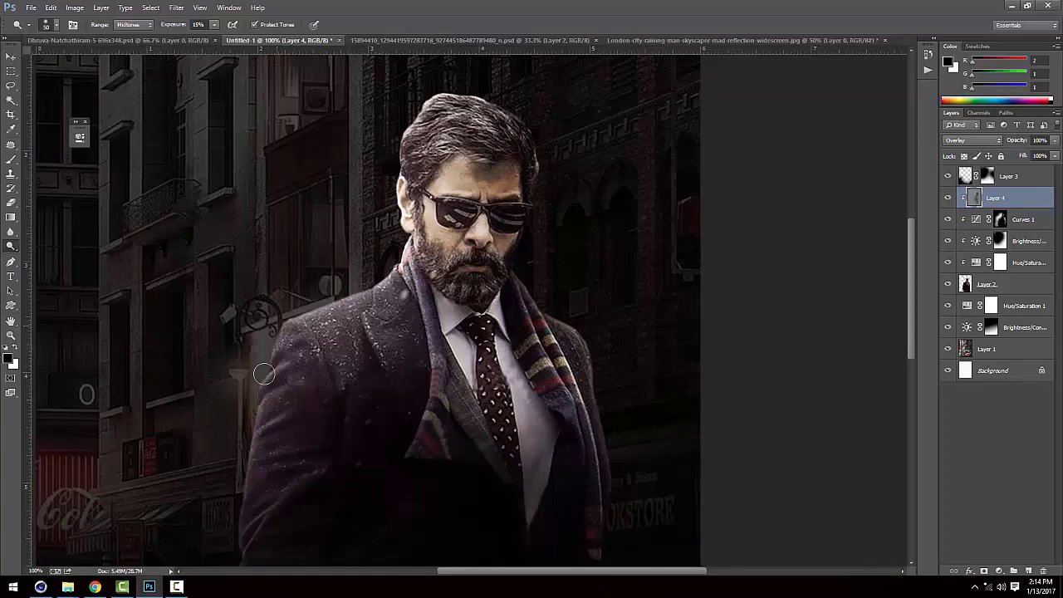
{"action": "mouse_move", "coordinate": [323, 417]}
{"action": "left_mouse_down"}
{"action": "mouse_move", "coordinate": [382, 357]}
{"action": "mouse_move", "coordinate": [327, 441]}
{"action": "mouse_move", "coordinate": [391, 377]}
{"action": "mouse_move", "coordinate": [334, 374]}
{"action": "mouse_move", "coordinate": [357, 415]}
{"action": "left_mouse_up"}
{"action": "key", "text": "ctrl+minus"}
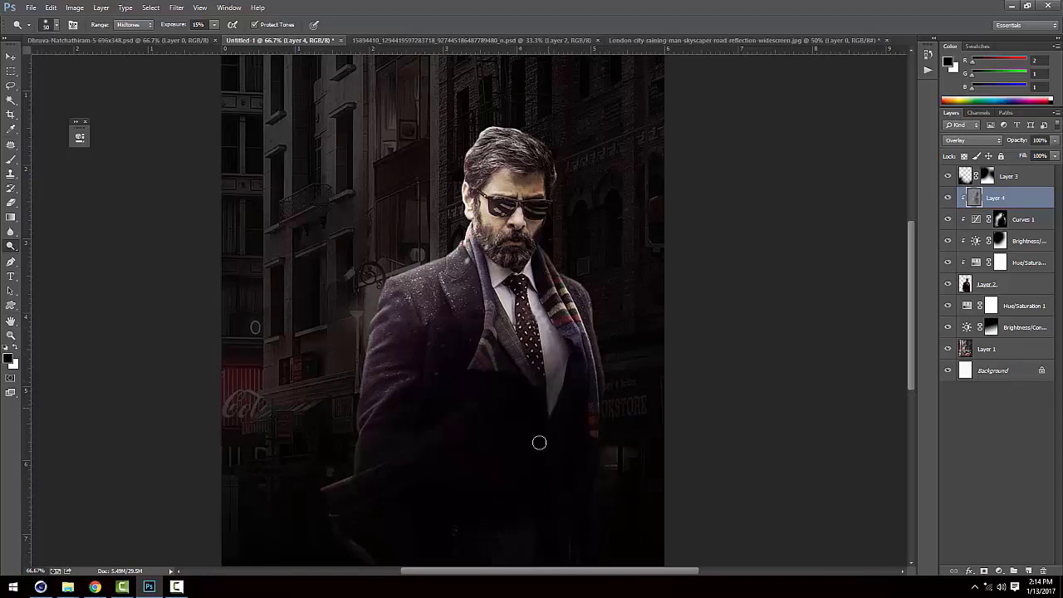
{"action": "scroll", "coordinate": [555, 527], "scroll_direction": "down", "scroll_amount": 1}
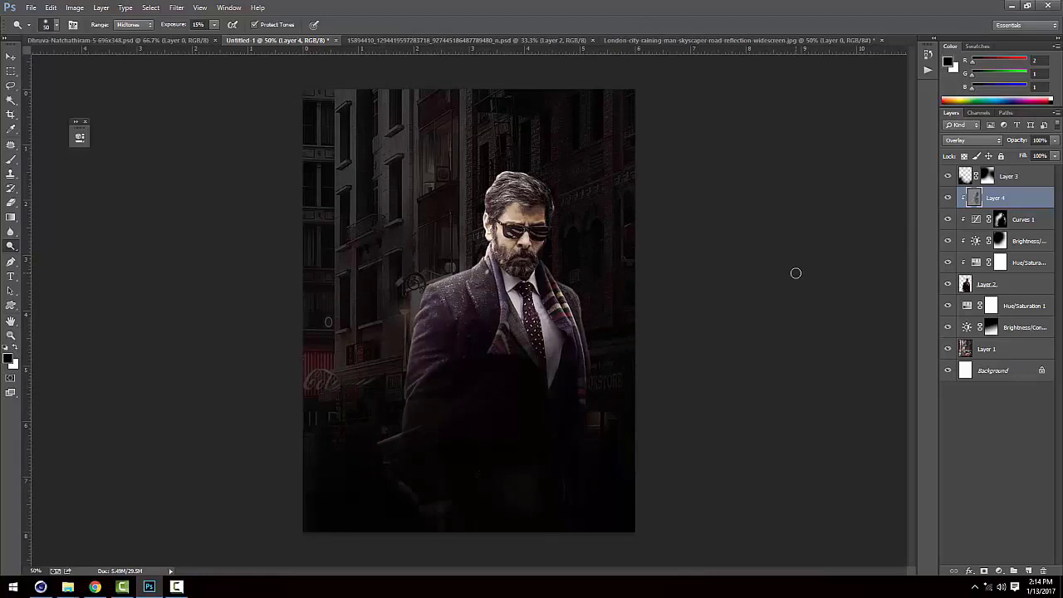
Bring the phone-call image into the poster as Layer 5 and give it a layer mask.
{"action": "left_click", "coordinate": [125, 40]}
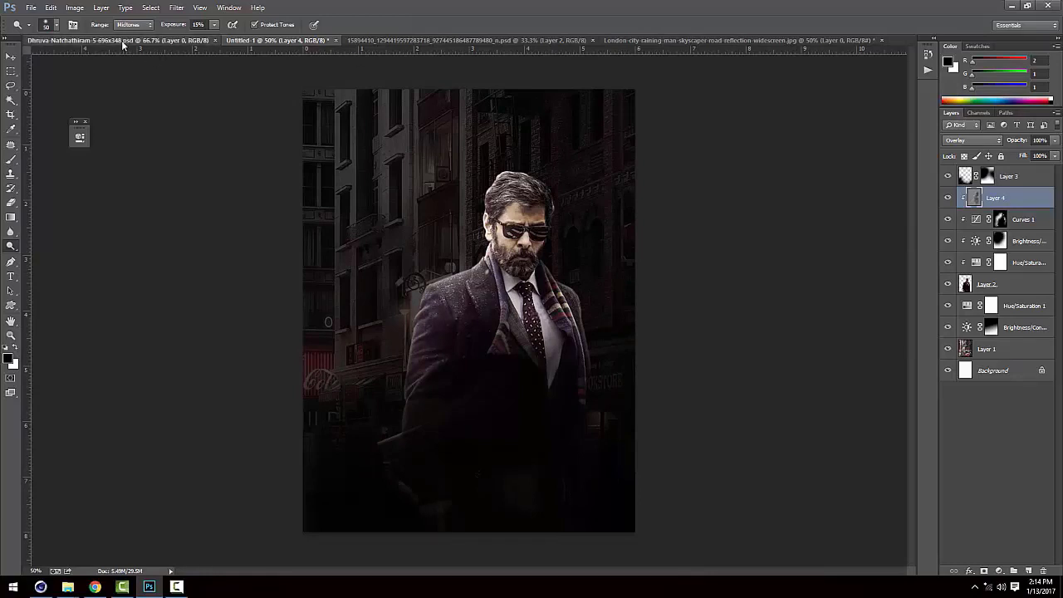
{"action": "left_click", "coordinate": [10, 56]}
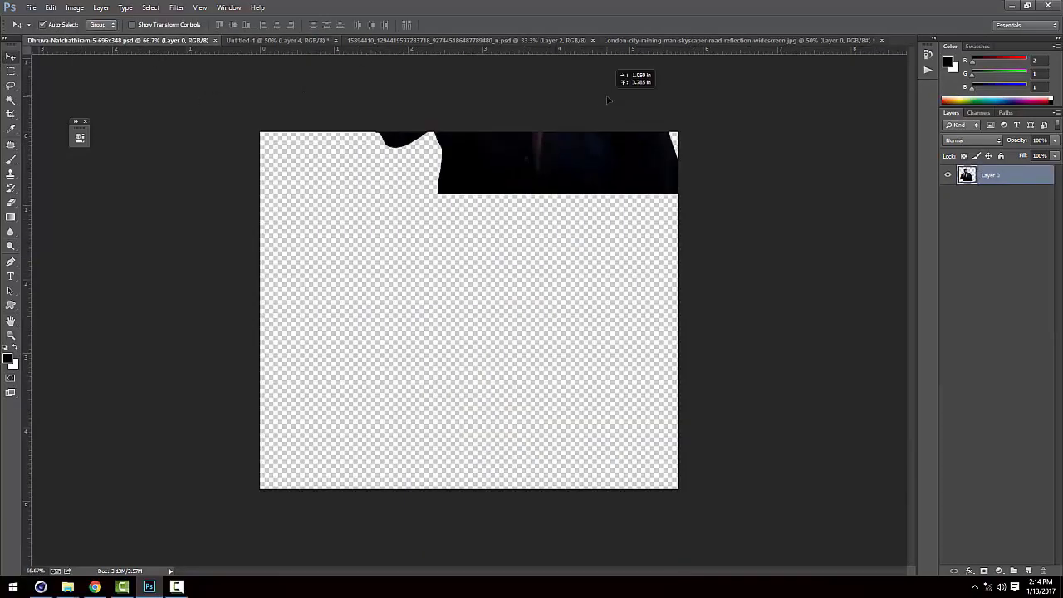
{"action": "mouse_move", "coordinate": [518, 369]}
{"action": "left_mouse_down"}
{"action": "mouse_move", "coordinate": [307, 40]}
{"action": "mouse_move", "coordinate": [579, 404]}
{"action": "mouse_move", "coordinate": [463, 402]}
{"action": "mouse_move", "coordinate": [465, 393]}
{"action": "left_mouse_up"}
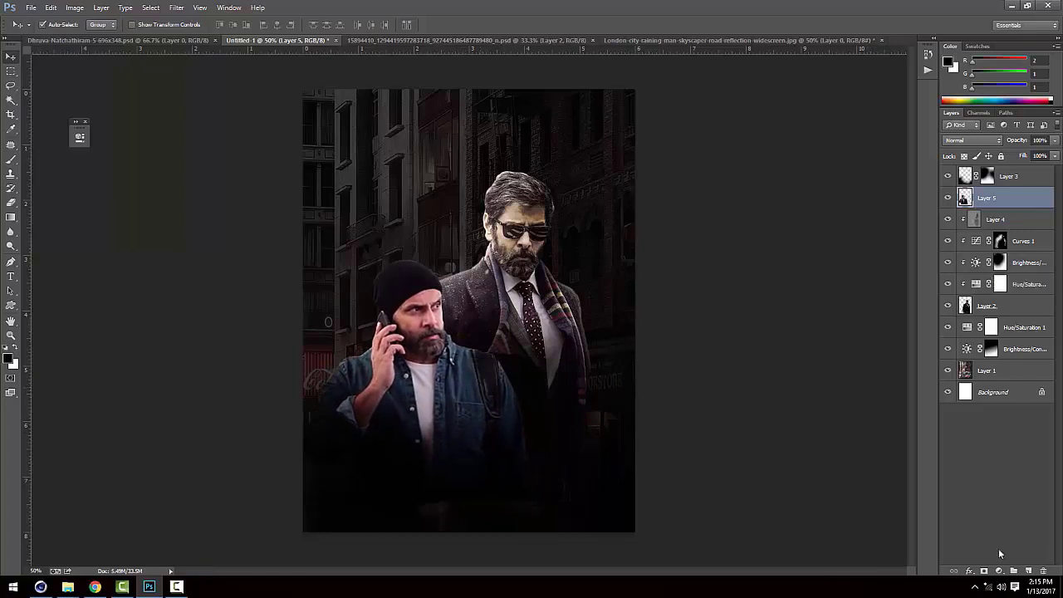
{"action": "left_click", "coordinate": [984, 571]}
Fade the beanie man's lower body with a mask gradient, then scale him to about 110% and lower him.
{"action": "left_click", "coordinate": [10, 216]}
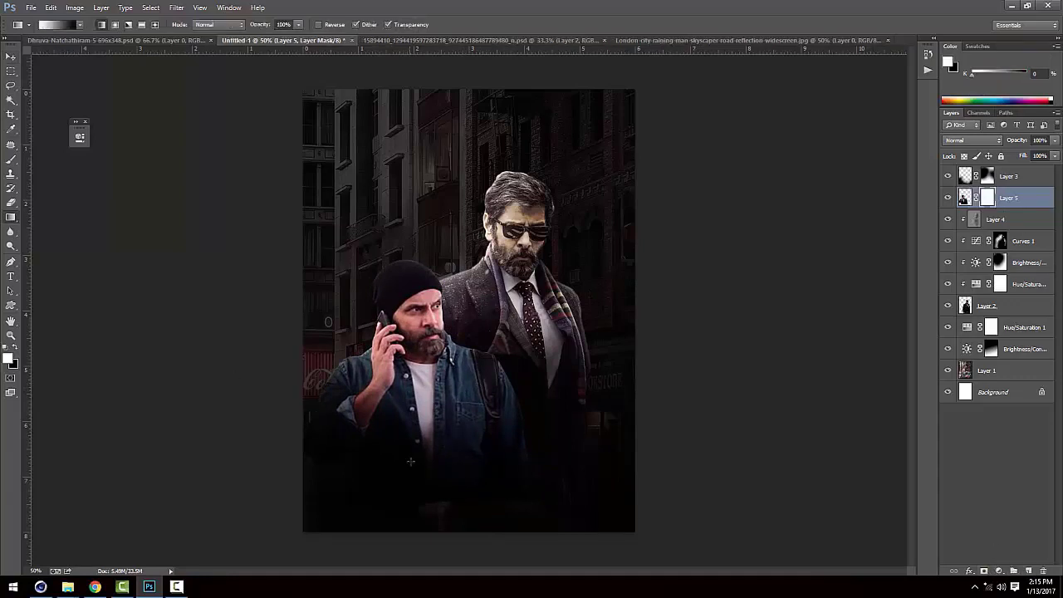
{"action": "left_click_drag", "start_coordinate": [423, 413], "coordinate": [423, 532]}
{"action": "key", "text": "v"}
{"action": "key", "text": "ctrl+t"}
{"action": "left_click_drag", "start_coordinate": [541, 503], "coordinate": [553, 518]}
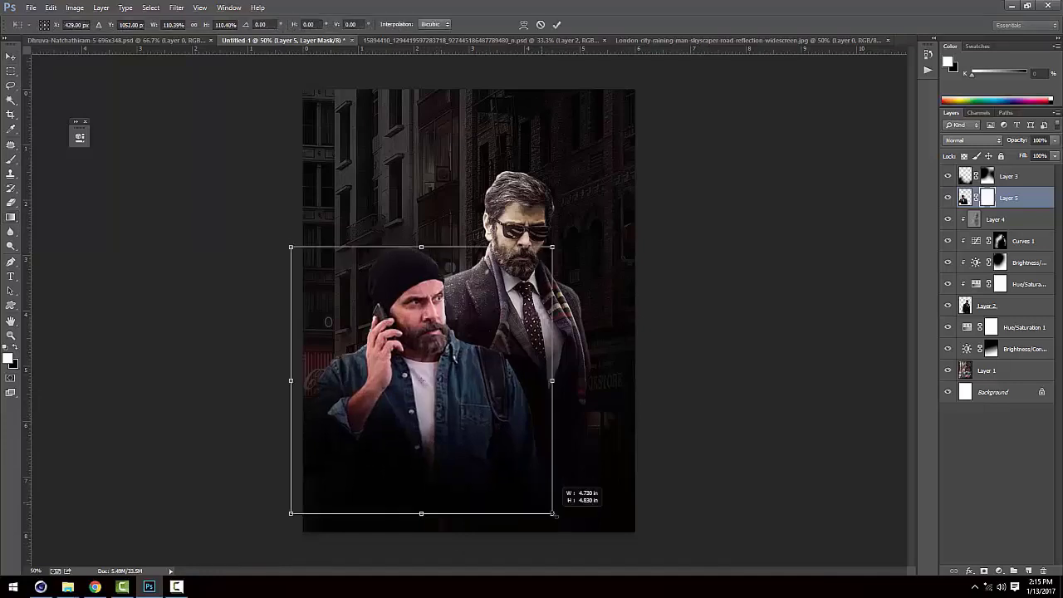
{"action": "left_click_drag", "start_coordinate": [467, 470], "coordinate": [467, 482]}
{"action": "key", "text": "Return"}
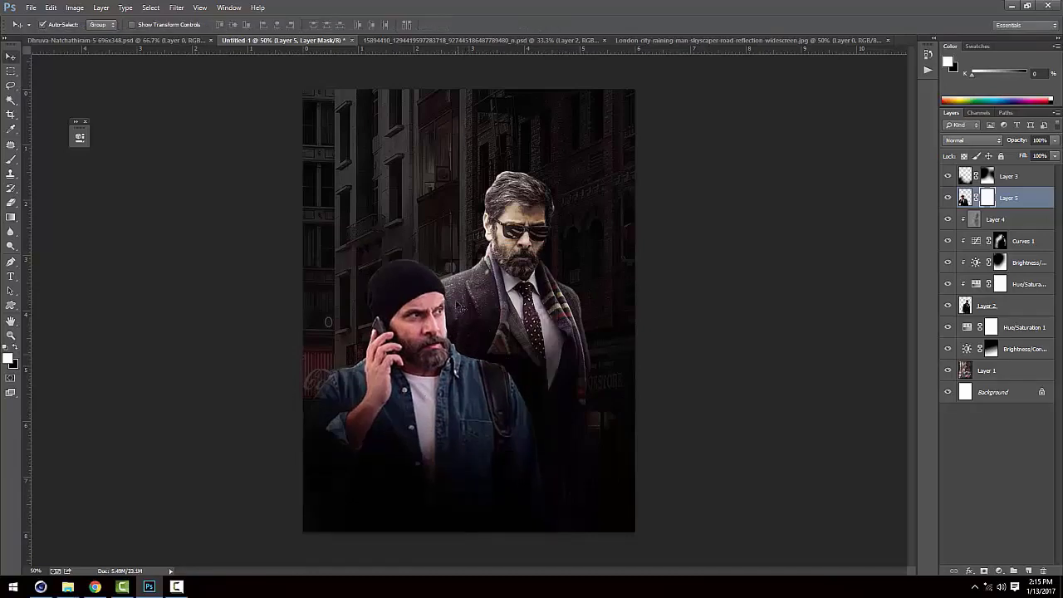
Add a Hue/Saturation layer clipped to Layer 5: hue about +15, saturation -19, lightness -50.
{"action": "left_click", "coordinate": [999, 571]}
{"action": "left_click", "coordinate": [1001, 439]}
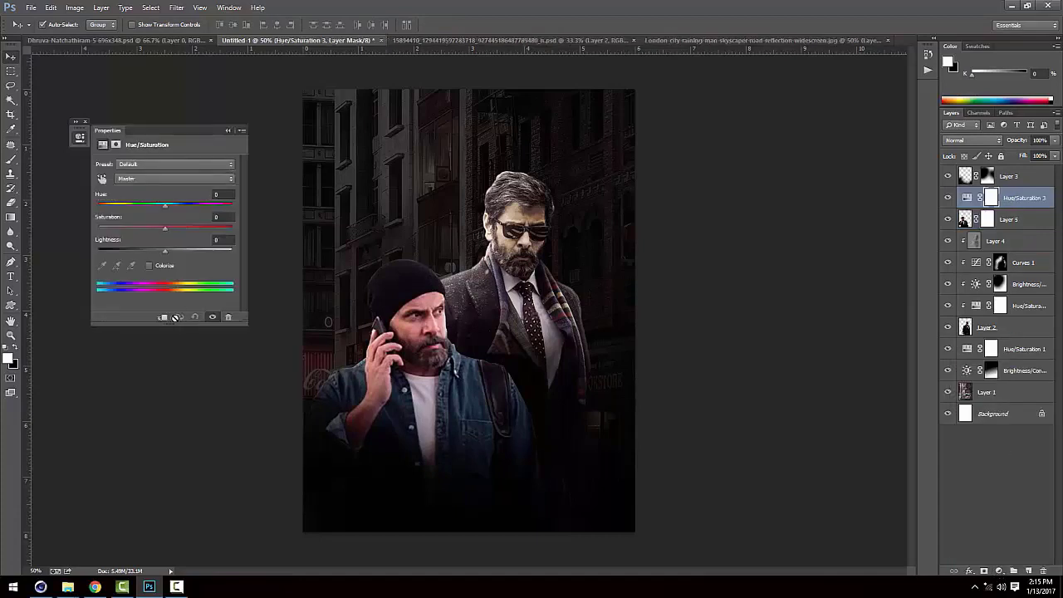
{"action": "left_click", "coordinate": [162, 317]}
{"action": "left_click_drag", "start_coordinate": [164, 254], "coordinate": [143, 255]}
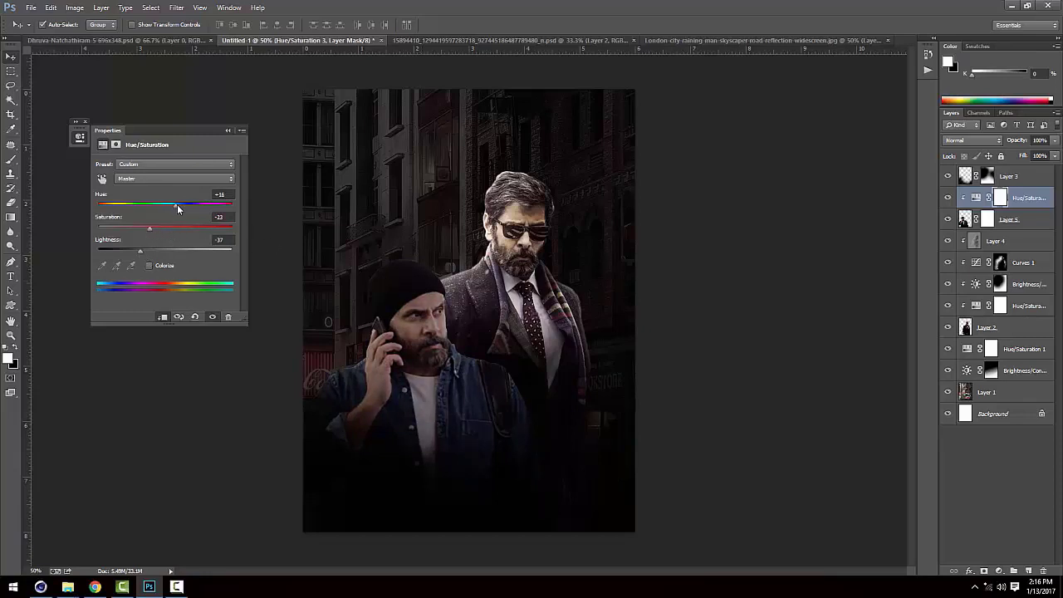
{"action": "left_click_drag", "start_coordinate": [177, 204], "coordinate": [171, 205]}
{"action": "left_click_drag", "start_coordinate": [138, 251], "coordinate": [134, 251]}
{"action": "left_click_drag", "start_coordinate": [162, 249], "coordinate": [138, 249]}
{"action": "left_click", "coordinate": [732, 317]}
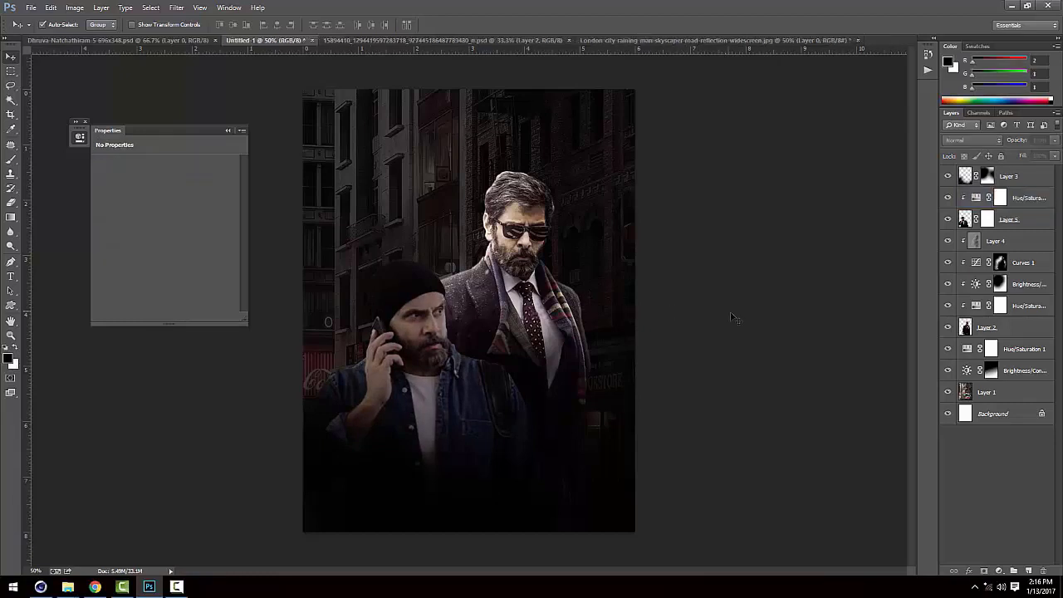
{"action": "left_click", "coordinate": [227, 130]}
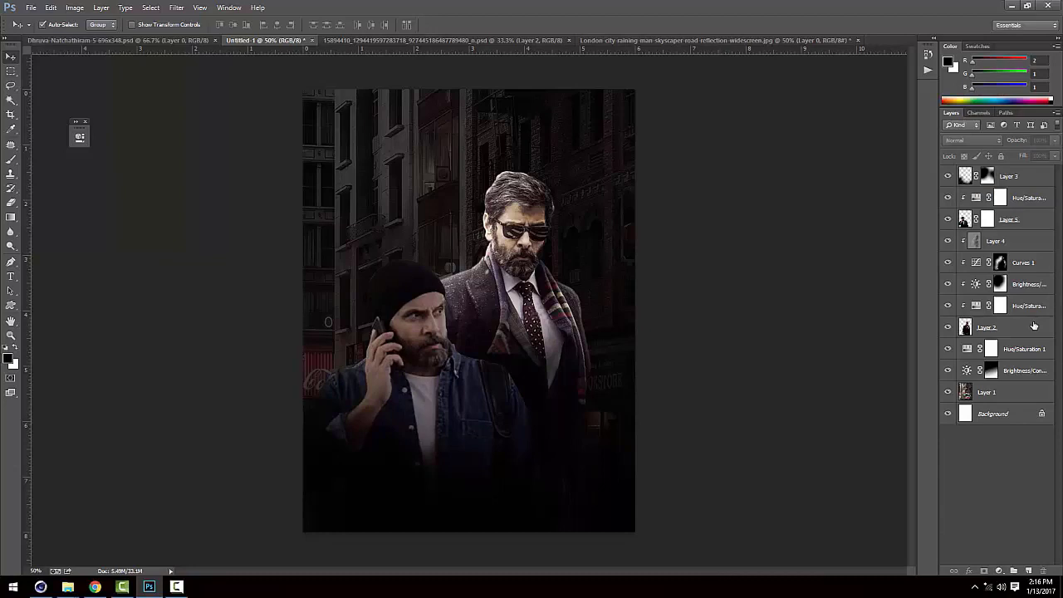
Add a clipped Brightness/Contrast layer over the beanie man with brightness -82 and contrast -38.
{"action": "left_click", "coordinate": [1021, 224]}
{"action": "left_click", "coordinate": [1026, 200]}
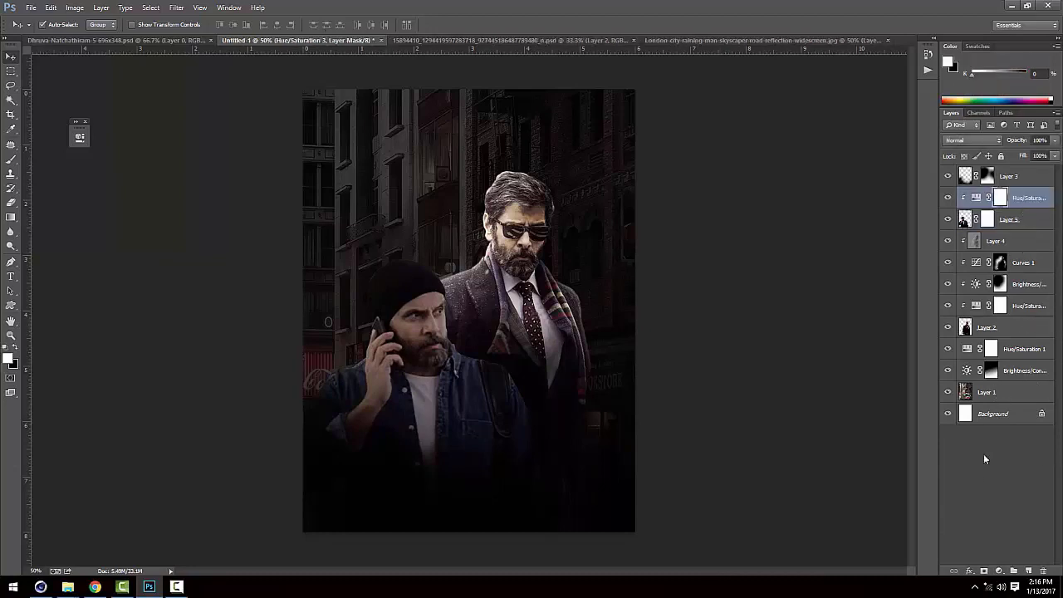
{"action": "left_click", "coordinate": [1000, 572]}
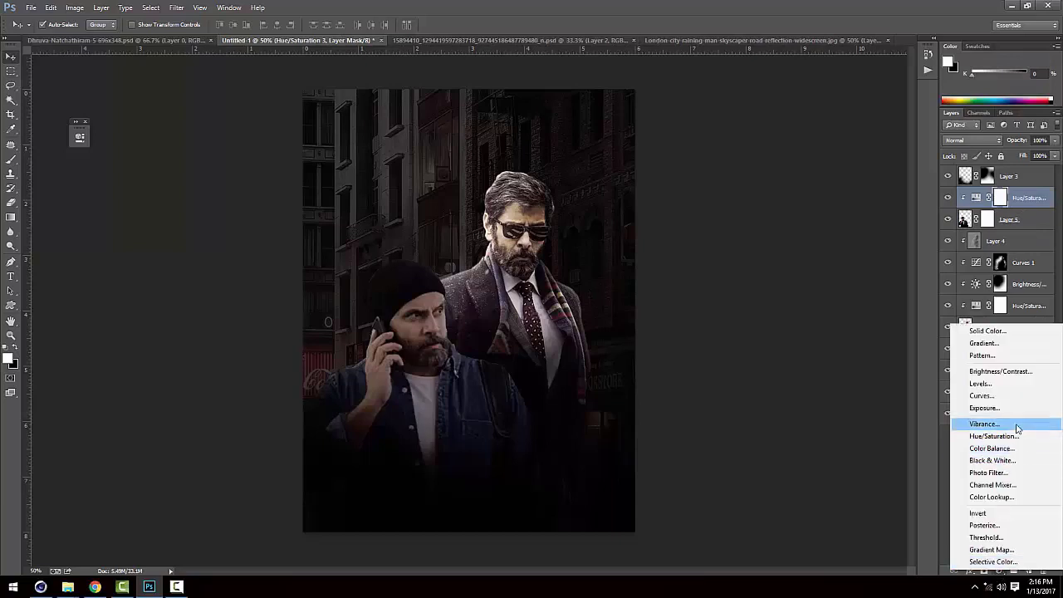
{"action": "left_click", "coordinate": [1008, 374]}
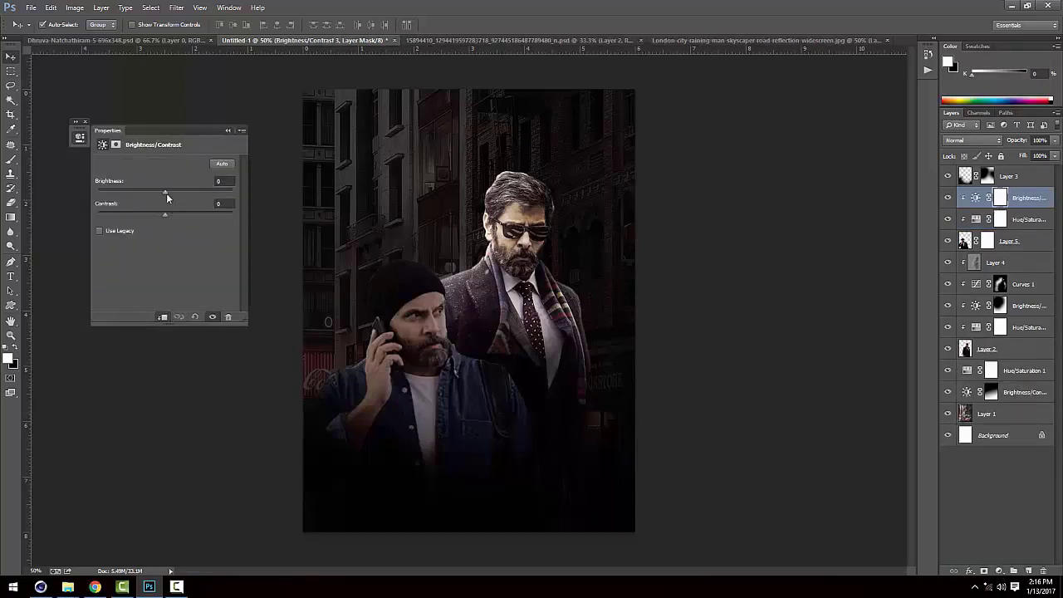
{"action": "mouse_move", "coordinate": [165, 192]}
{"action": "left_mouse_down"}
{"action": "mouse_move", "coordinate": [151, 194]}
{"action": "mouse_move", "coordinate": [167, 215]}
{"action": "mouse_move", "coordinate": [133, 196]}
{"action": "left_mouse_up"}
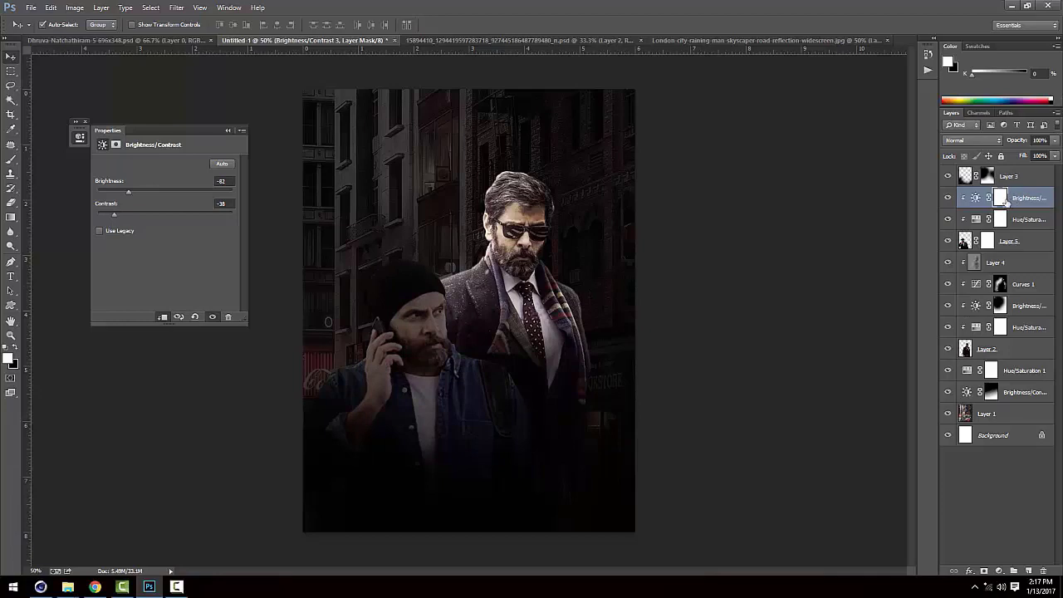
Paint black at 75% opacity on its mask along the man's left side.
{"action": "left_click", "coordinate": [1000, 197]}
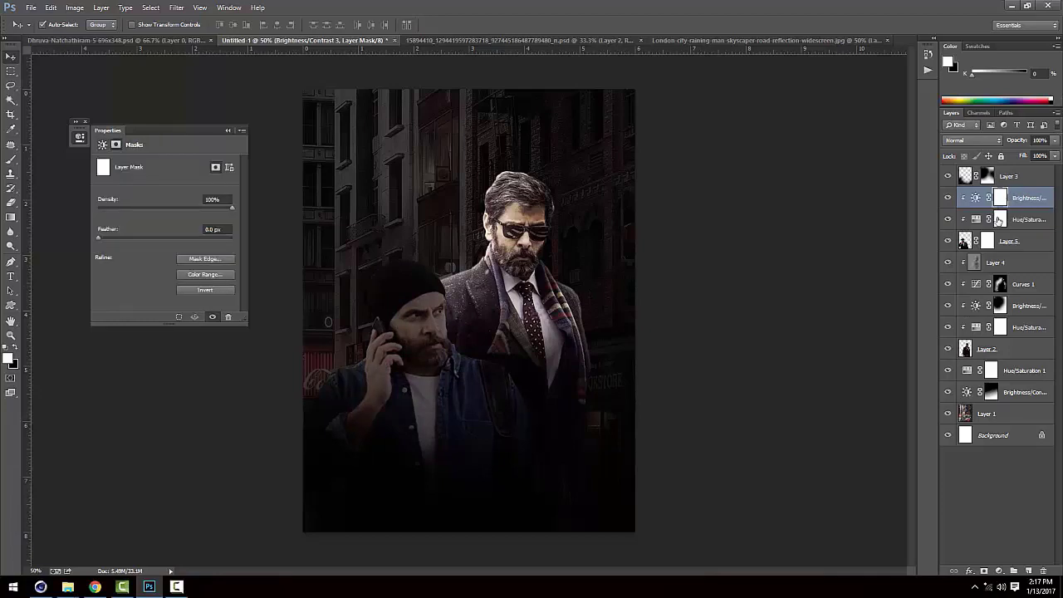
{"action": "left_click", "coordinate": [11, 159]}
{"action": "left_click", "coordinate": [16, 349]}
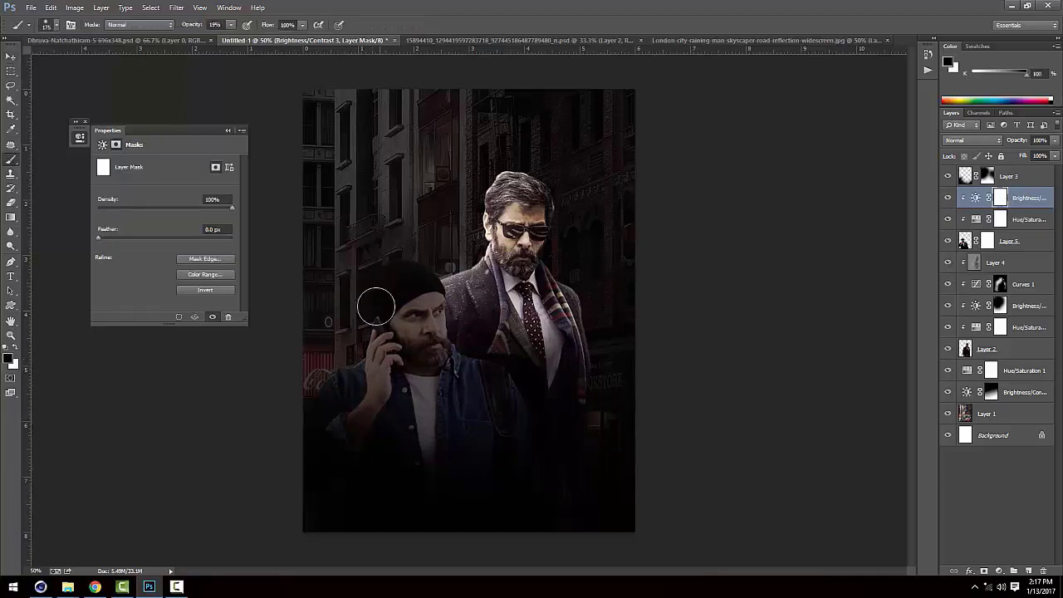
{"action": "key", "text": "bracketright"}
{"action": "key", "text": "bracketright"}
{"action": "key", "text": "bracketright"}
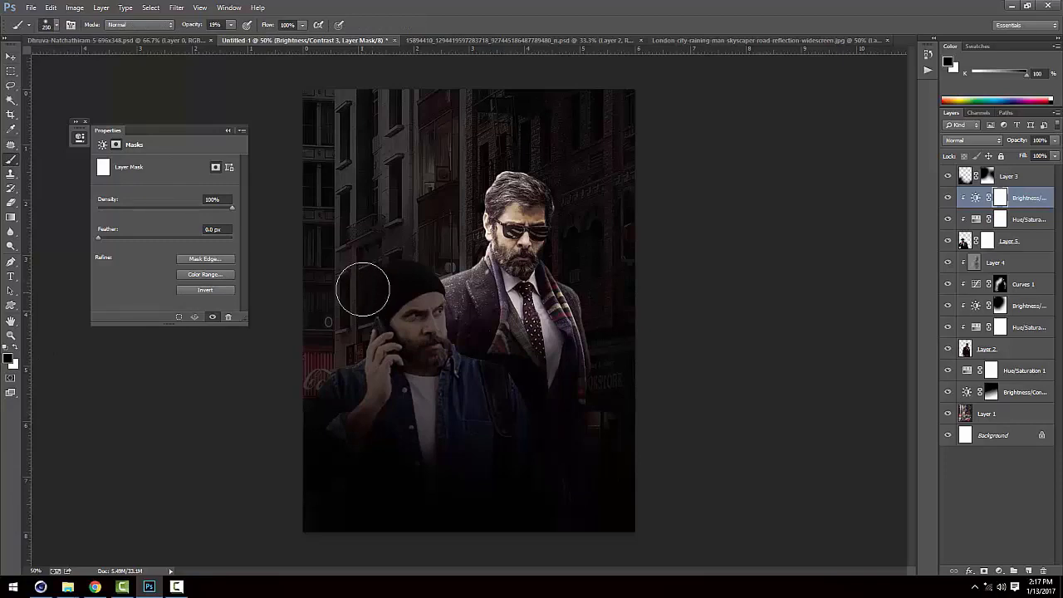
{"action": "key", "text": "7"}
{"action": "key", "text": "5"}
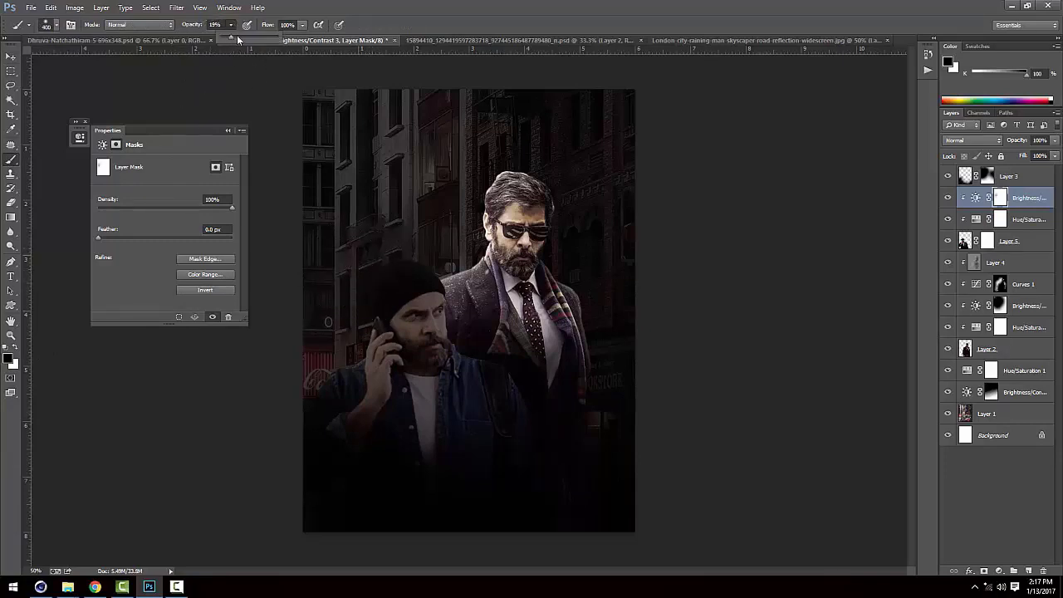
{"action": "mouse_move", "coordinate": [284, 407]}
{"action": "left_mouse_down"}
{"action": "mouse_move", "coordinate": [390, 232]}
{"action": "mouse_move", "coordinate": [398, 242]}
{"action": "left_mouse_up"}
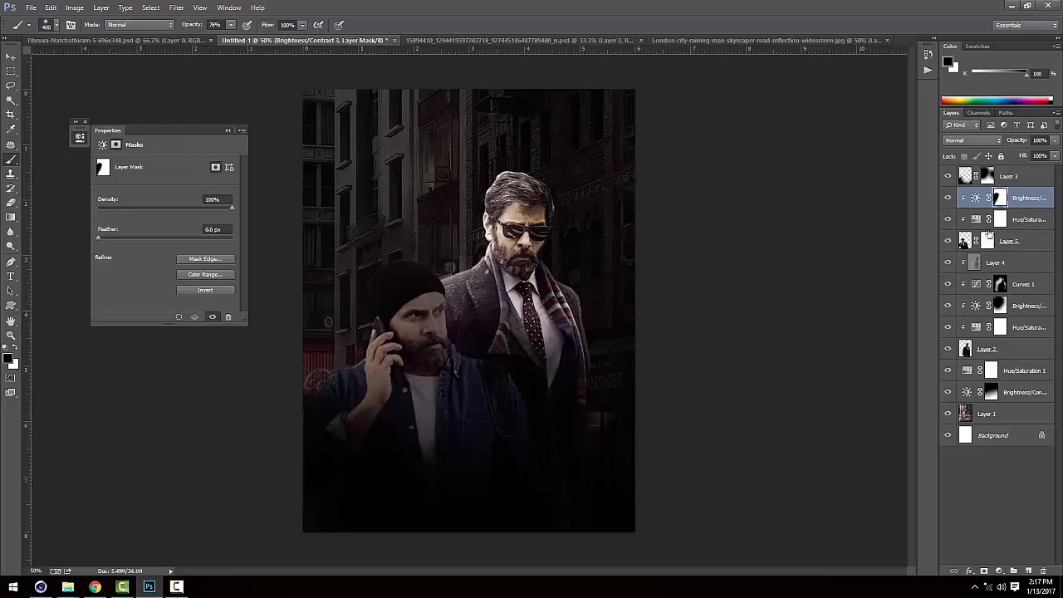
Add a Curves 2 layer with the RGB curve bowed upward to brighten.
{"action": "left_click", "coordinate": [999, 571]}
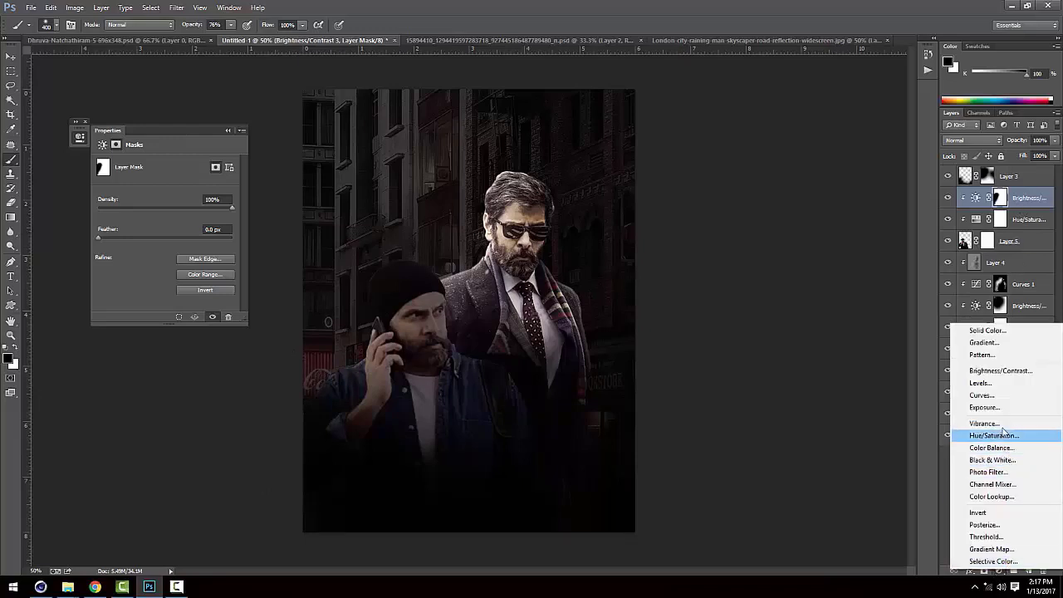
{"action": "left_click", "coordinate": [1003, 401]}
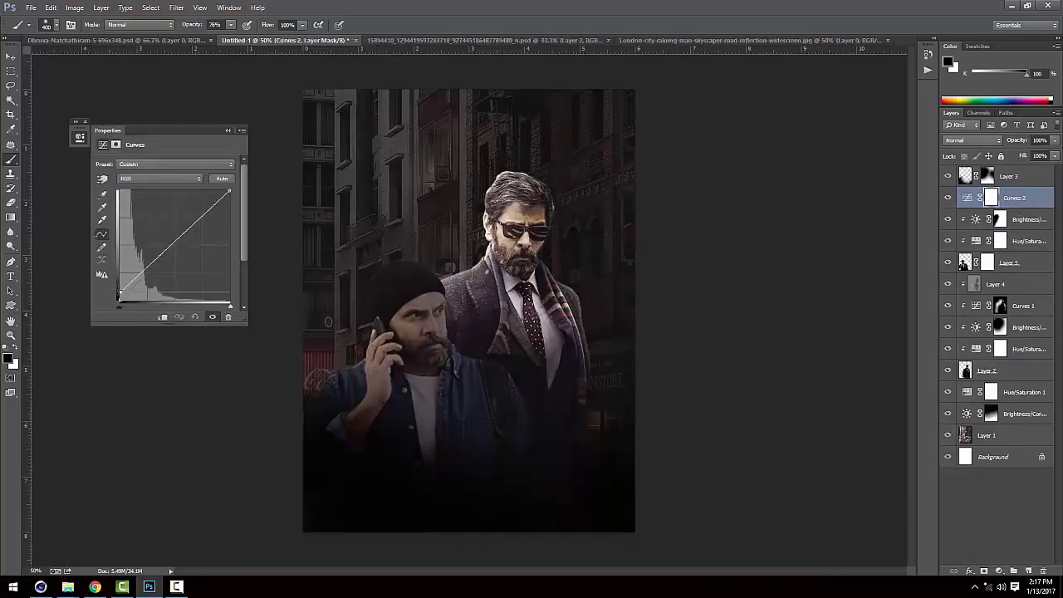
{"action": "left_click_drag", "start_coordinate": [121, 300], "coordinate": [120, 289]}
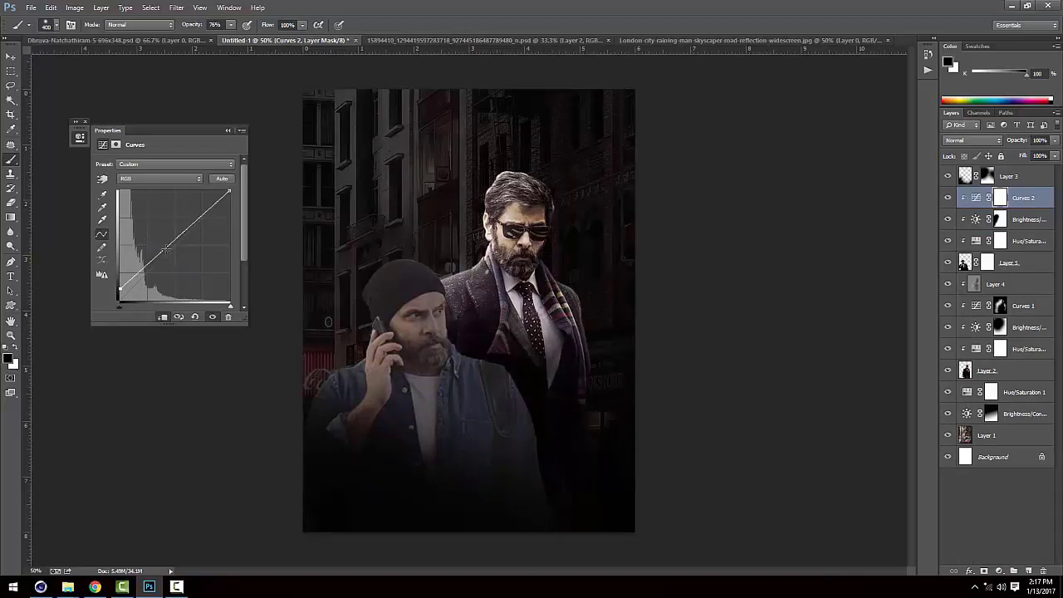
{"action": "left_click_drag", "start_coordinate": [166, 249], "coordinate": [155, 229]}
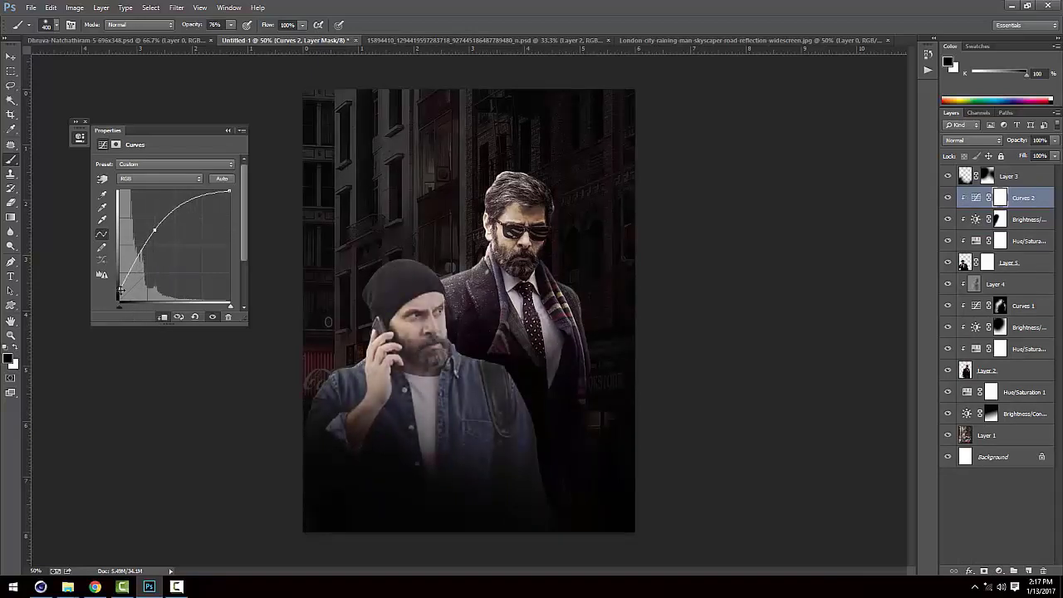
{"action": "left_click_drag", "start_coordinate": [120, 289], "coordinate": [121, 296]}
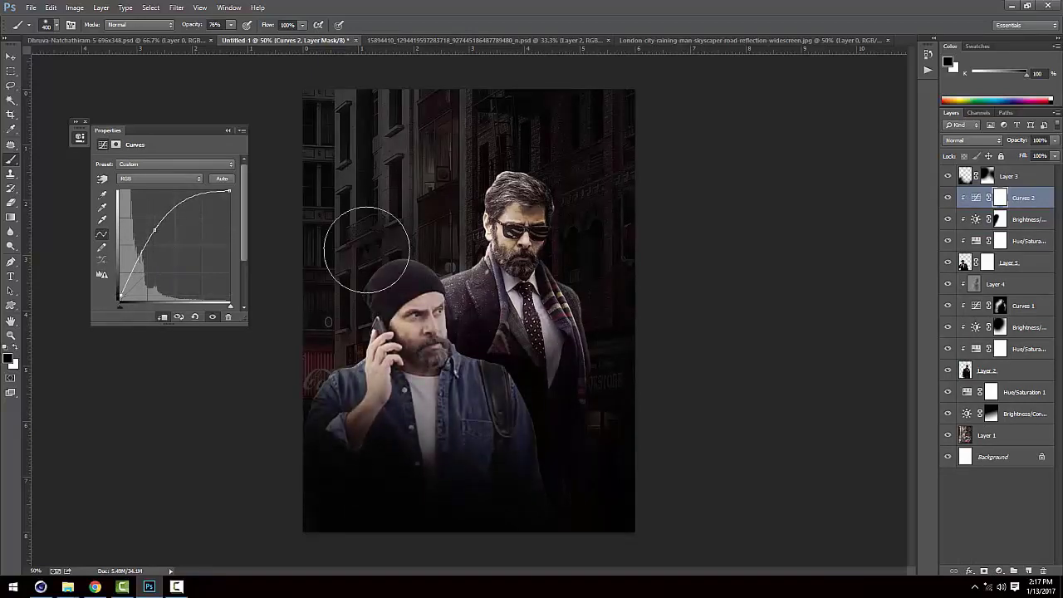
Fill the Curves 2 mask with black to hide its brightening.
{"action": "left_click", "coordinate": [975, 198]}
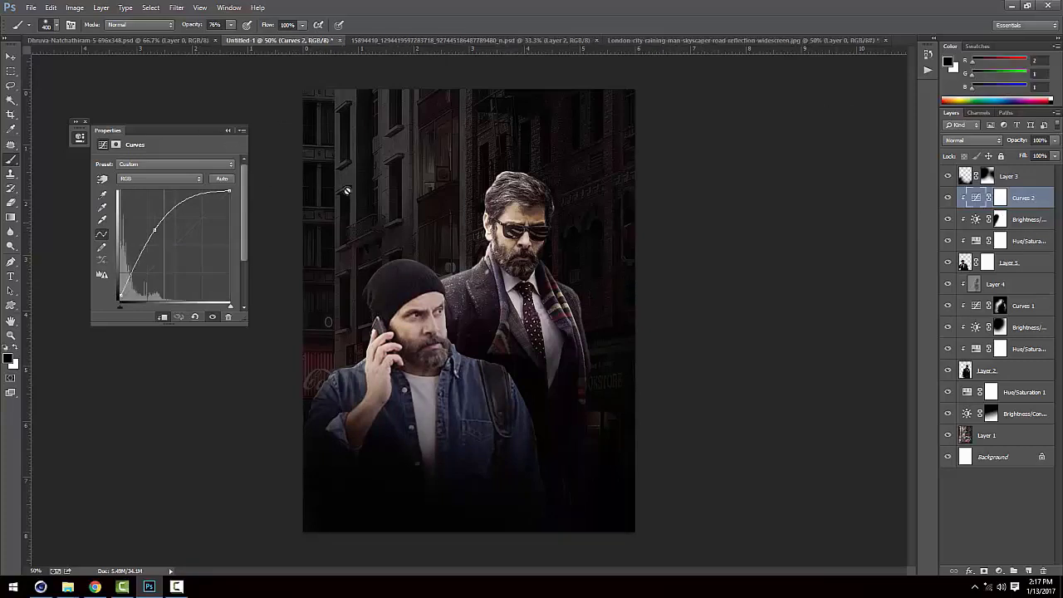
{"action": "left_click", "coordinate": [228, 131]}
{"action": "left_click", "coordinate": [75, 7]}
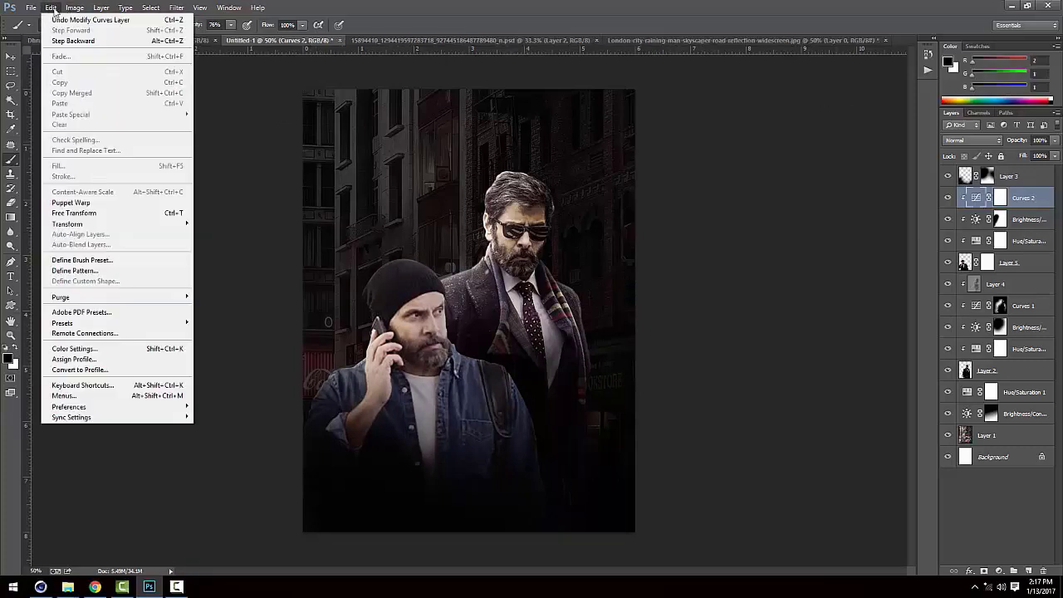
{"action": "left_click", "coordinate": [1000, 197]}
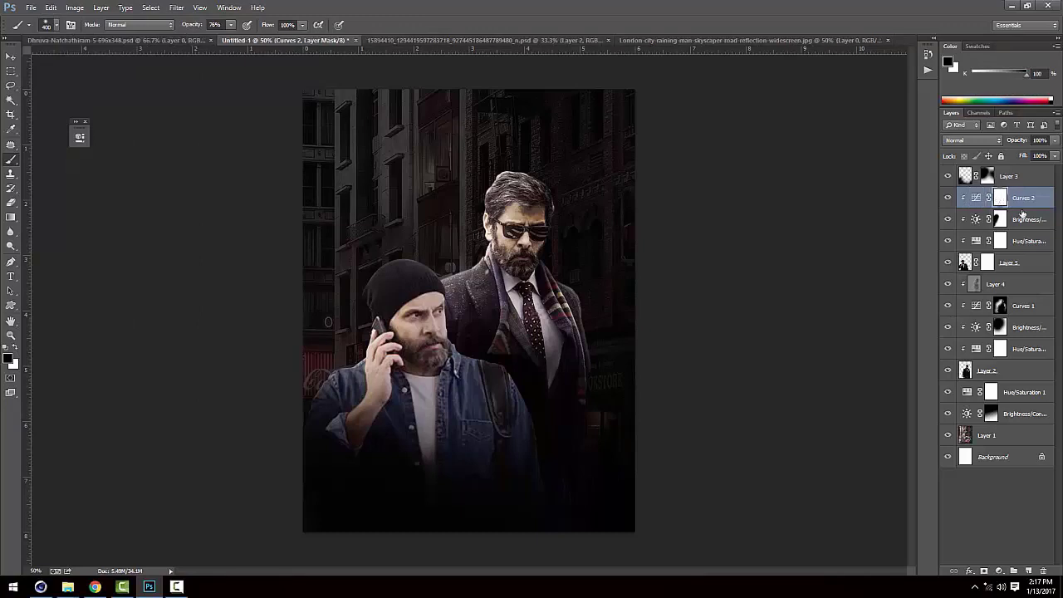
{"action": "left_click", "coordinate": [51, 8]}
{"action": "left_click", "coordinate": [68, 162]}
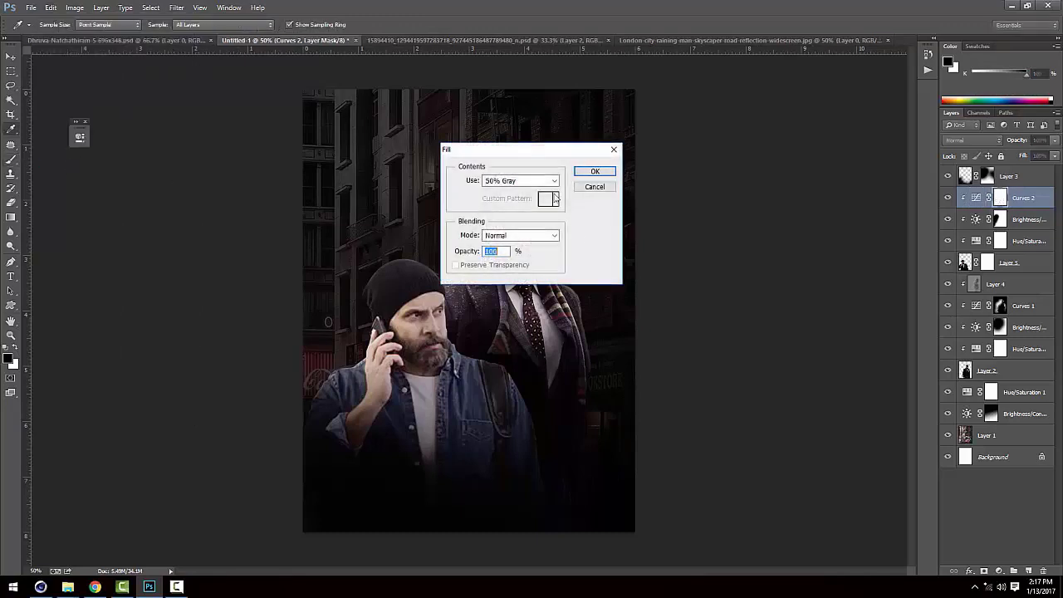
{"action": "left_click", "coordinate": [519, 180]}
{"action": "left_click", "coordinate": [499, 263]}
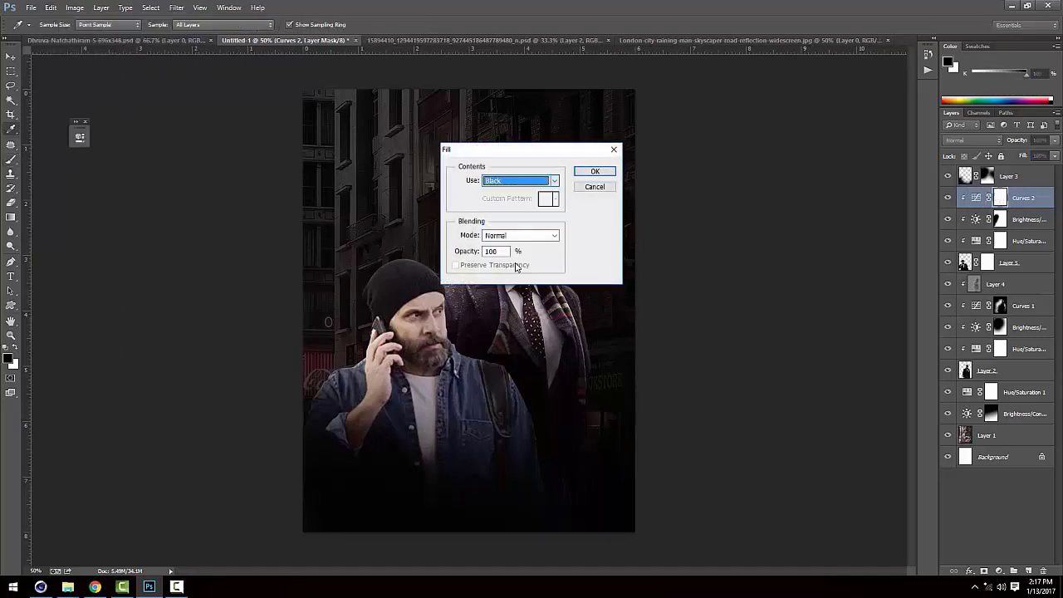
{"action": "left_click", "coordinate": [595, 171]}
{"action": "key", "text": "b"}
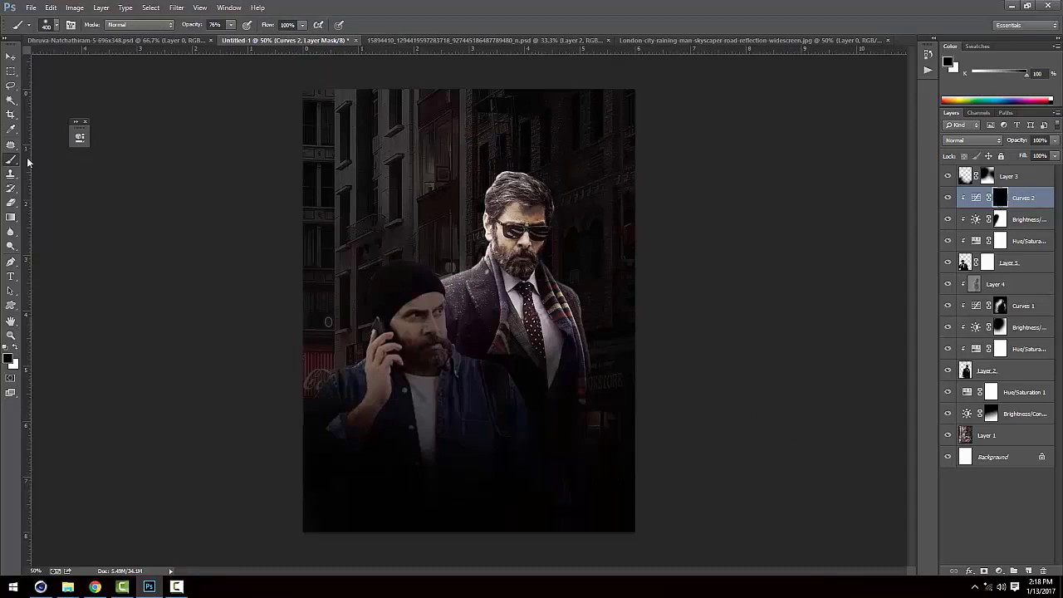
With a smaller, lower-opacity white brush, lighten the background along the beanie's top edge on the Curves 2 mask.
{"action": "left_click_drag", "start_coordinate": [229, 30], "coordinate": [200, 39]}
{"action": "key", "text": "bracketleft"}
{"action": "key", "text": "bracketleft"}
{"action": "key", "text": "bracketleft"}
{"action": "key", "text": "bracketleft"}
{"action": "key", "text": "bracketleft"}
{"action": "key", "text": "bracketleft"}
{"action": "key", "text": "bracketleft"}
{"action": "key", "text": "bracketleft"}
{"action": "key", "text": "bracketleft"}
{"action": "key", "text": "bracketleft"}
{"action": "key", "text": "ctrl+plus"}
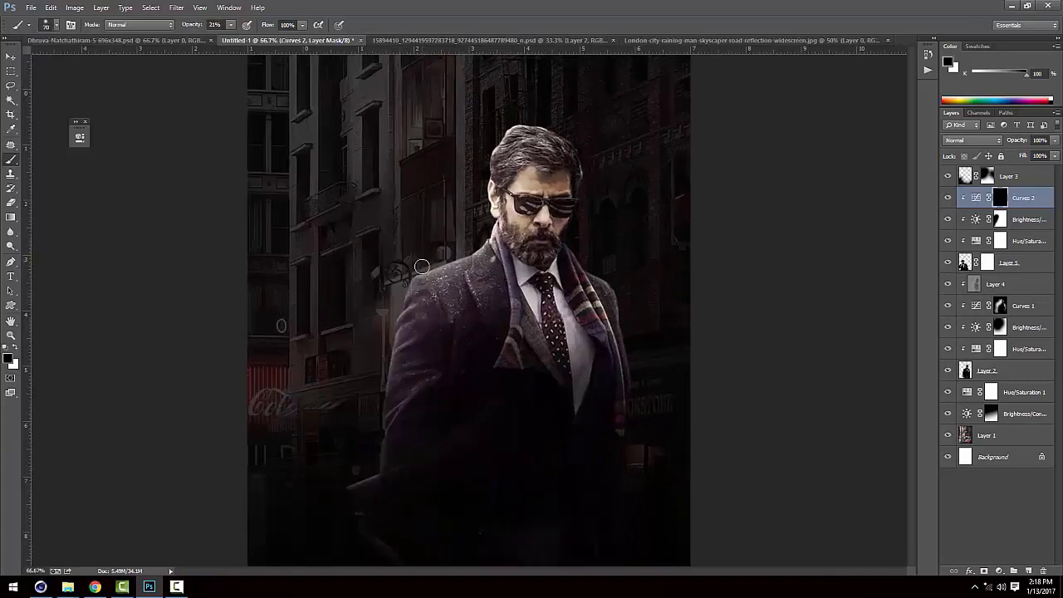
{"action": "key", "text": "ctrl+plus"}
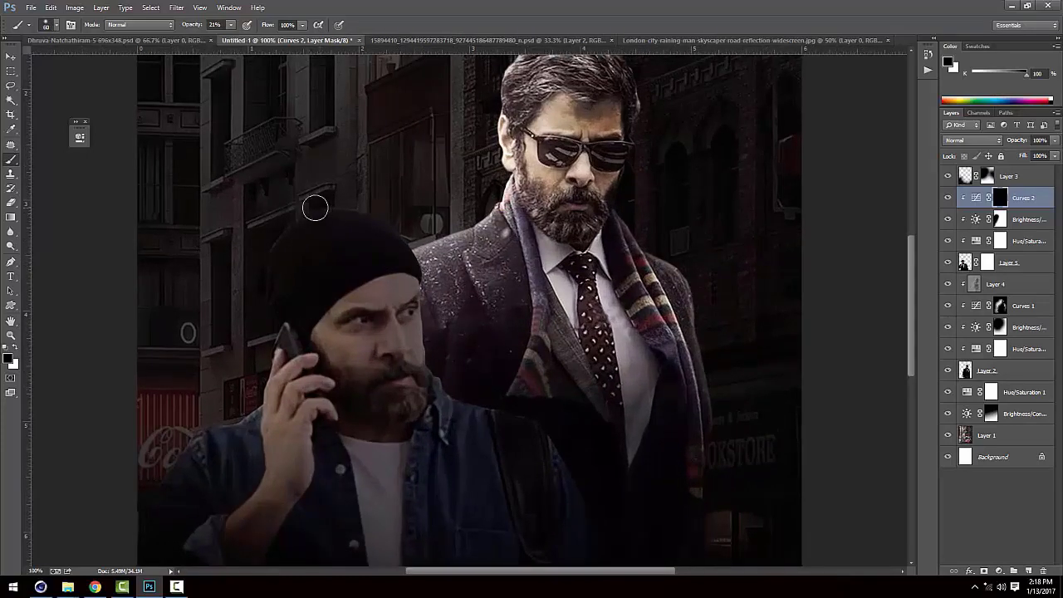
{"action": "key", "text": "bracketleft"}
{"action": "key", "text": "bracketleft"}
{"action": "key", "text": "x"}
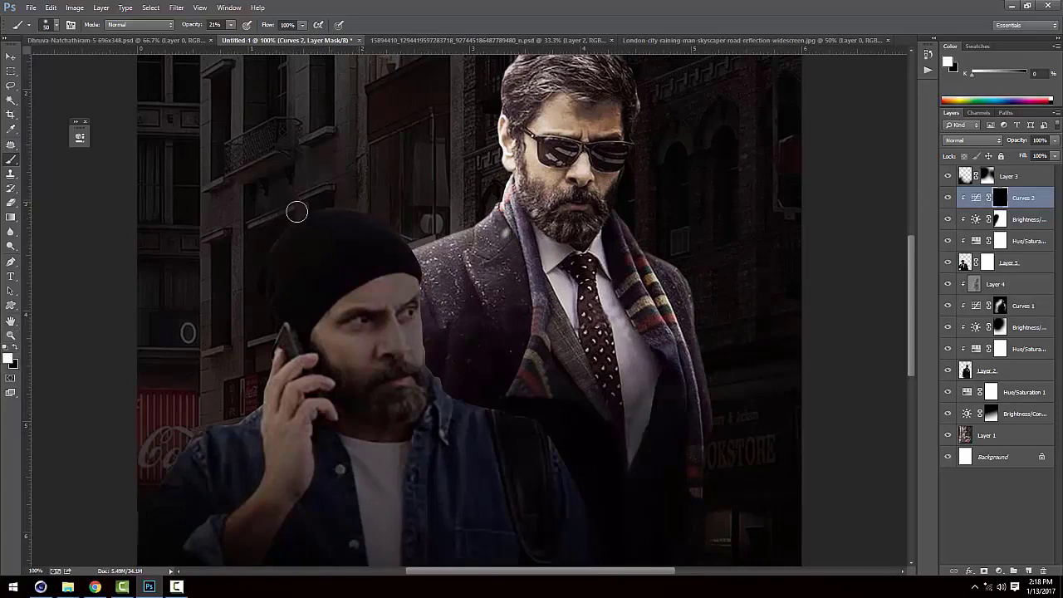
{"action": "mouse_move", "coordinate": [270, 235]}
{"action": "left_mouse_down"}
{"action": "mouse_move", "coordinate": [325, 202]}
{"action": "mouse_move", "coordinate": [387, 221]}
{"action": "mouse_move", "coordinate": [415, 252]}
{"action": "mouse_move", "coordinate": [341, 202]}
{"action": "left_mouse_up"}
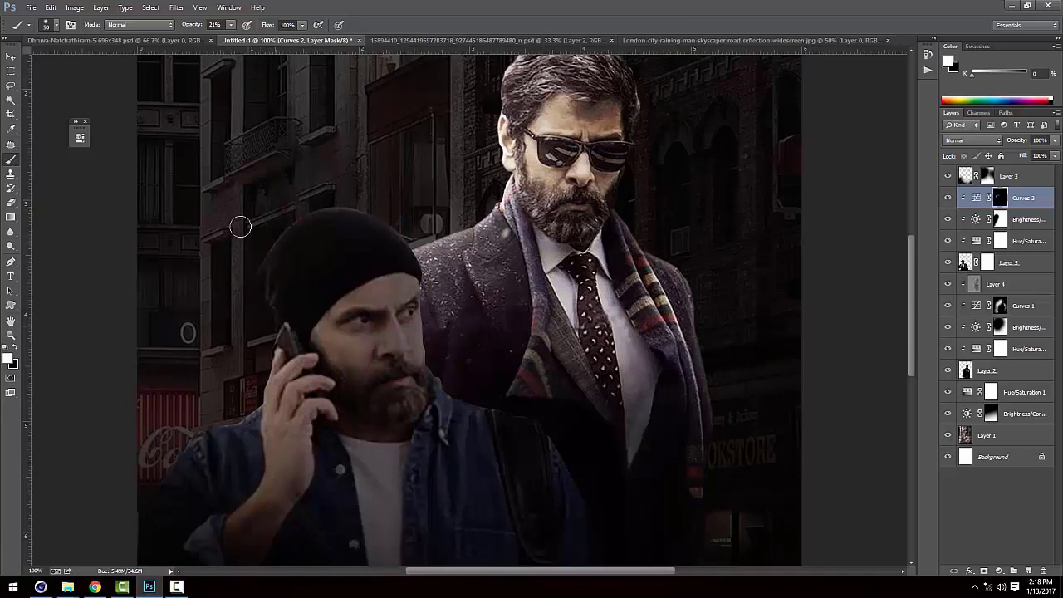
Adjust the brush opacity to 42%, then raise it to 87%.
{"action": "left_click", "coordinate": [232, 25]}
{"action": "left_click", "coordinate": [231, 24]}
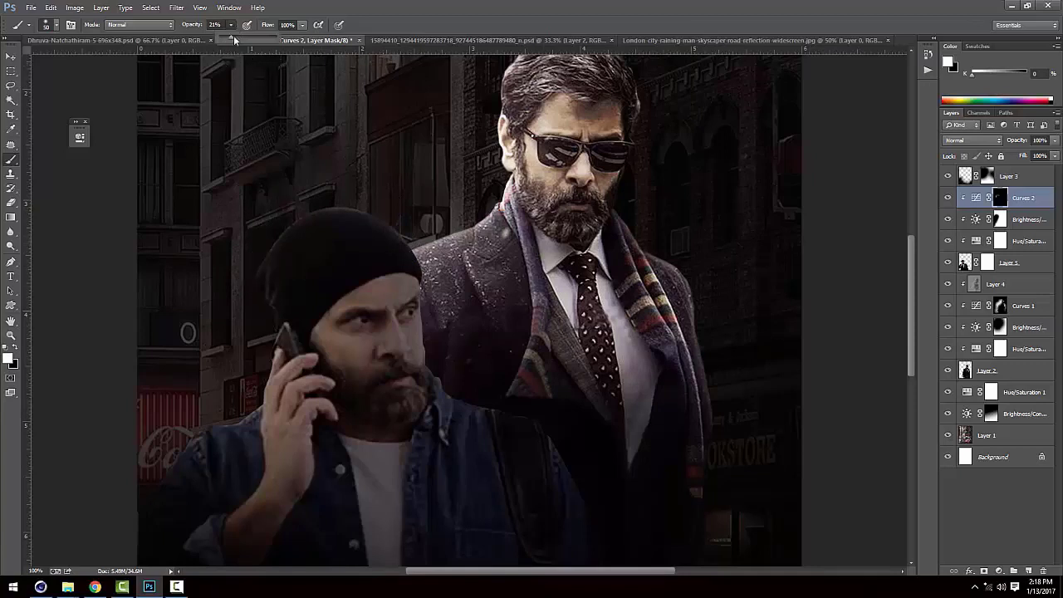
{"action": "left_click", "coordinate": [264, 254]}
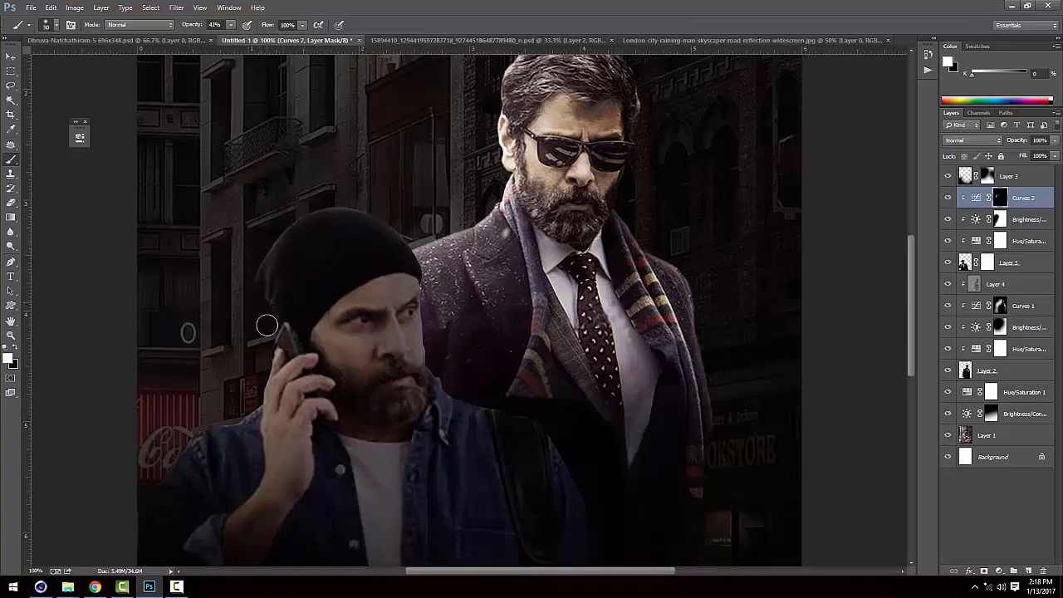
{"action": "left_click", "coordinate": [231, 24]}
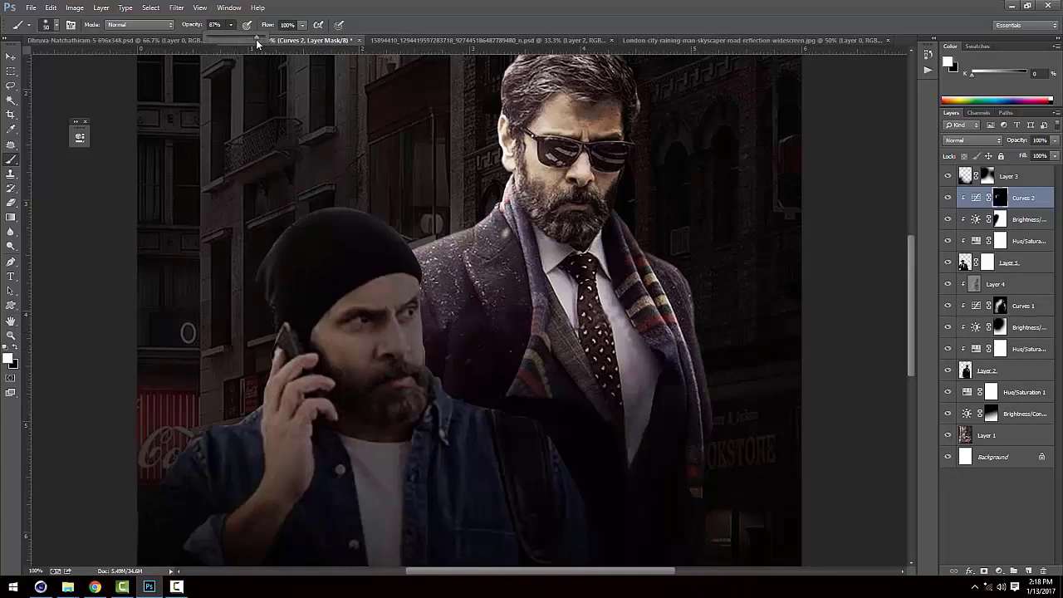
{"action": "left_click", "coordinate": [260, 218]}
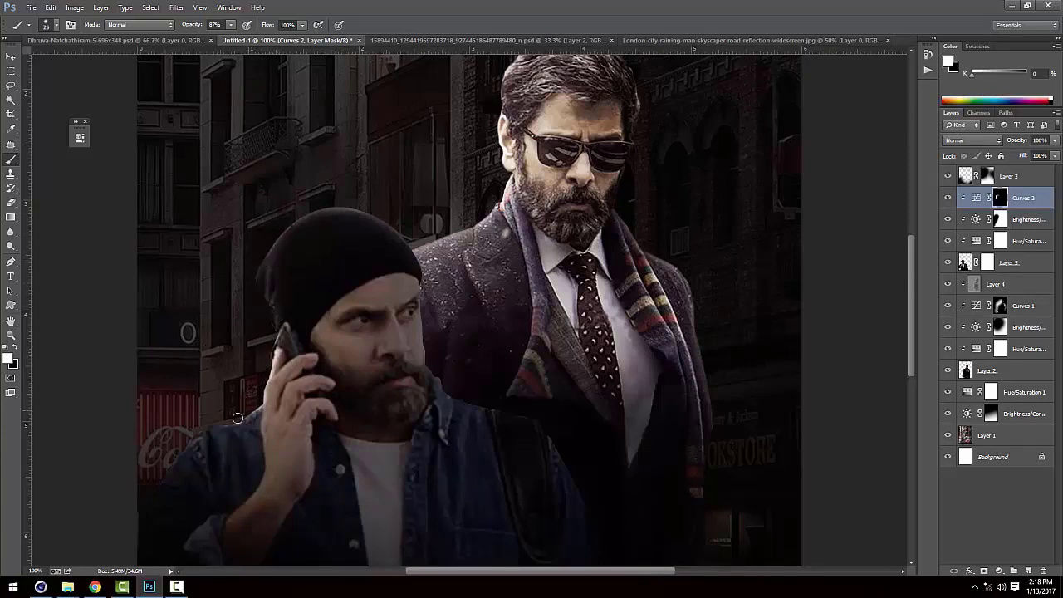
Zoom to 200% on the man's face and select Layer 5.
{"action": "left_click_drag", "start_coordinate": [211, 396], "coordinate": [321, 255]}
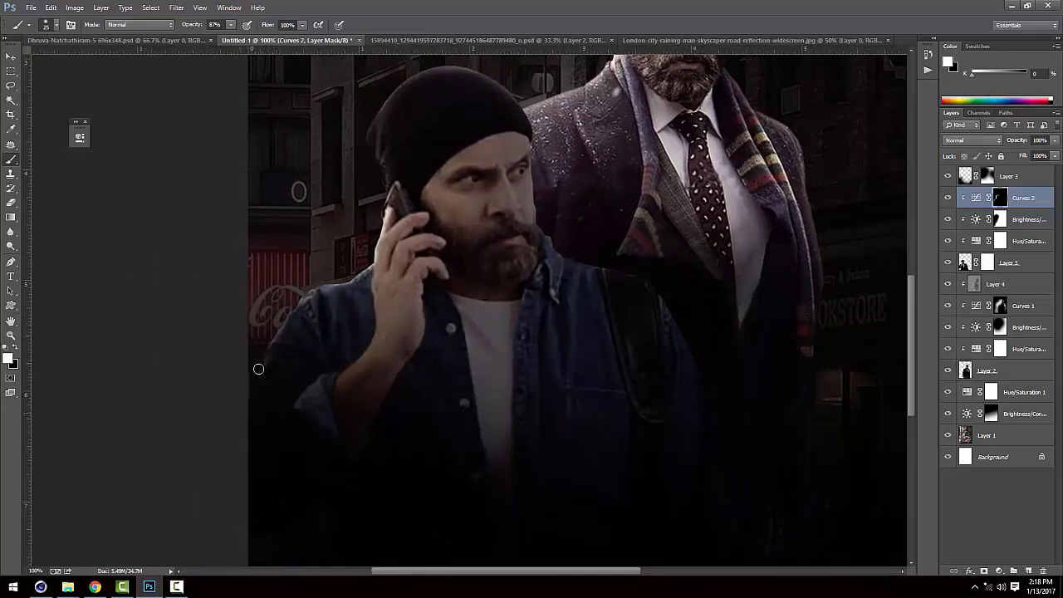
{"action": "left_click_drag", "start_coordinate": [348, 241], "coordinate": [373, 297]}
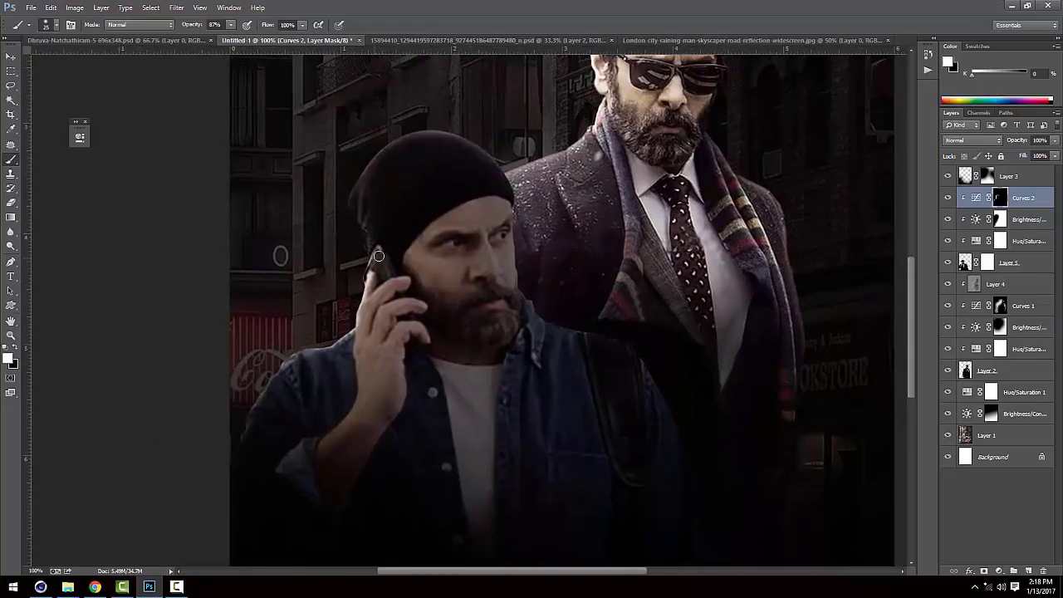
{"action": "key", "text": "ctrl+plus"}
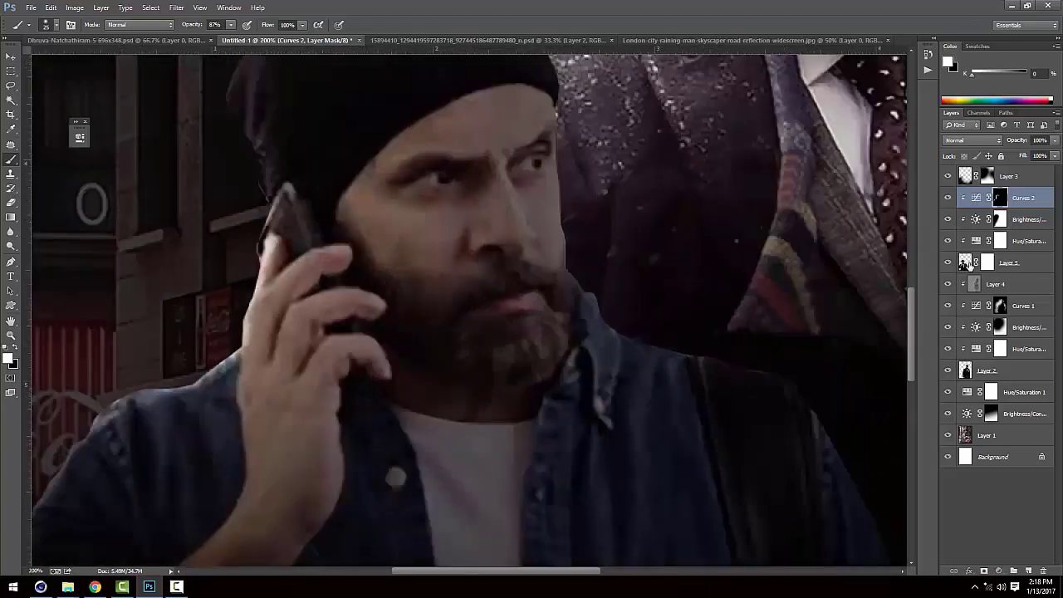
{"action": "left_click", "coordinate": [966, 263]}
Blur the beanie and face edge on Layer 5 to soften it into the background.
{"action": "left_click", "coordinate": [10, 232]}
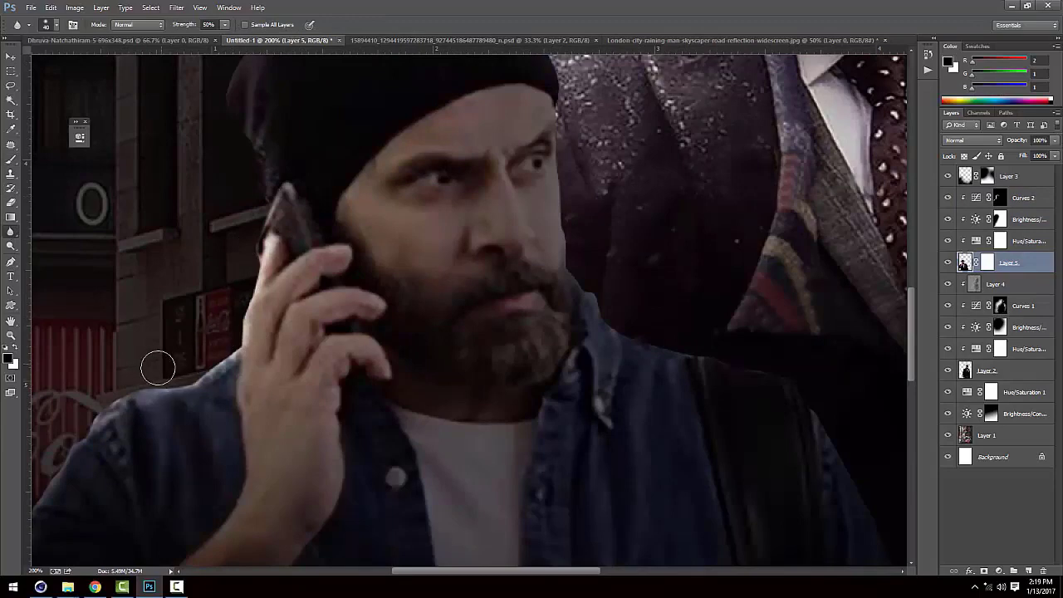
{"action": "scroll", "coordinate": [249, 215], "scroll_direction": "up", "scroll_amount": 3}
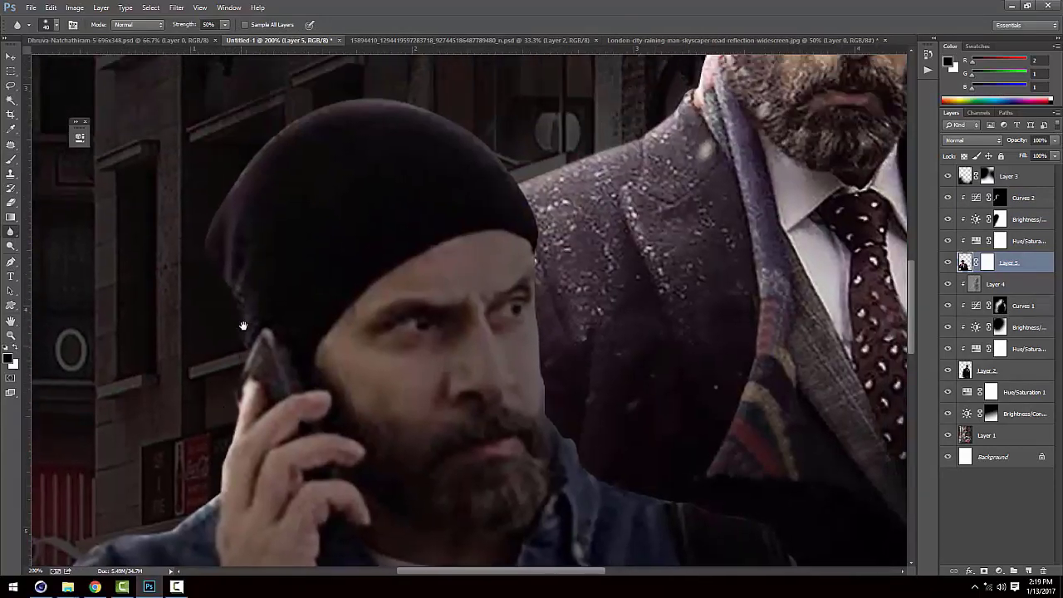
{"action": "mouse_move", "coordinate": [283, 120]}
{"action": "left_mouse_down"}
{"action": "mouse_move", "coordinate": [498, 175]}
{"action": "mouse_move", "coordinate": [539, 268]}
{"action": "mouse_move", "coordinate": [541, 375]}
{"action": "mouse_move", "coordinate": [572, 454]}
{"action": "left_mouse_up"}
{"action": "scroll", "coordinate": [631, 449], "scroll_direction": "down", "scroll_amount": 2}
{"action": "scroll", "coordinate": [672, 467], "scroll_direction": "down", "scroll_amount": 3}
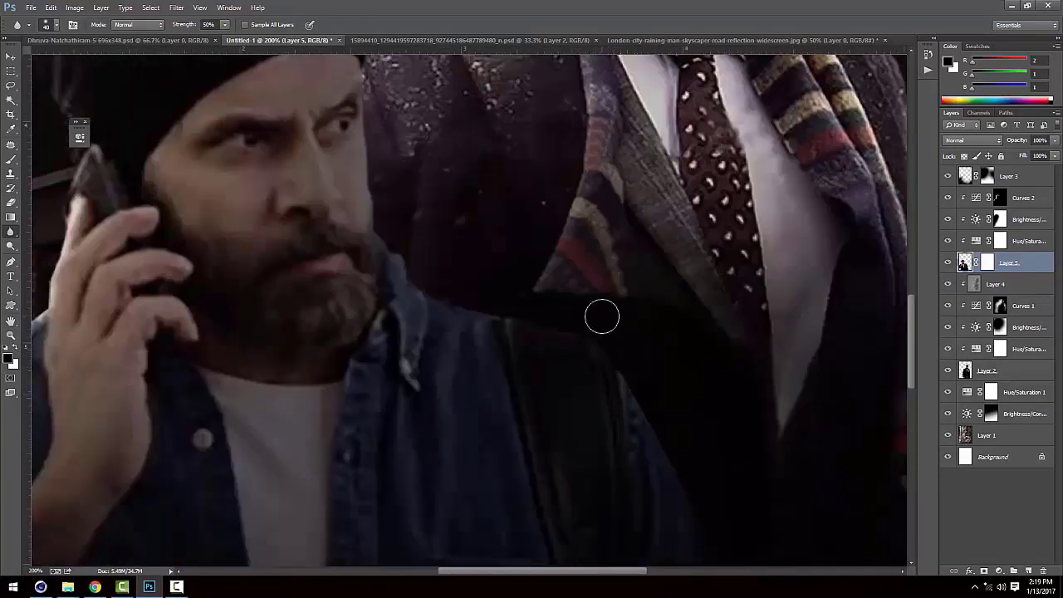
Return the view to 100% and reselect the Curves 2 mask with the Brush tool.
{"action": "key", "text": "ctrl+minus"}
{"action": "key", "text": "ctrl+minus"}
{"action": "key", "text": "ctrl+plus"}
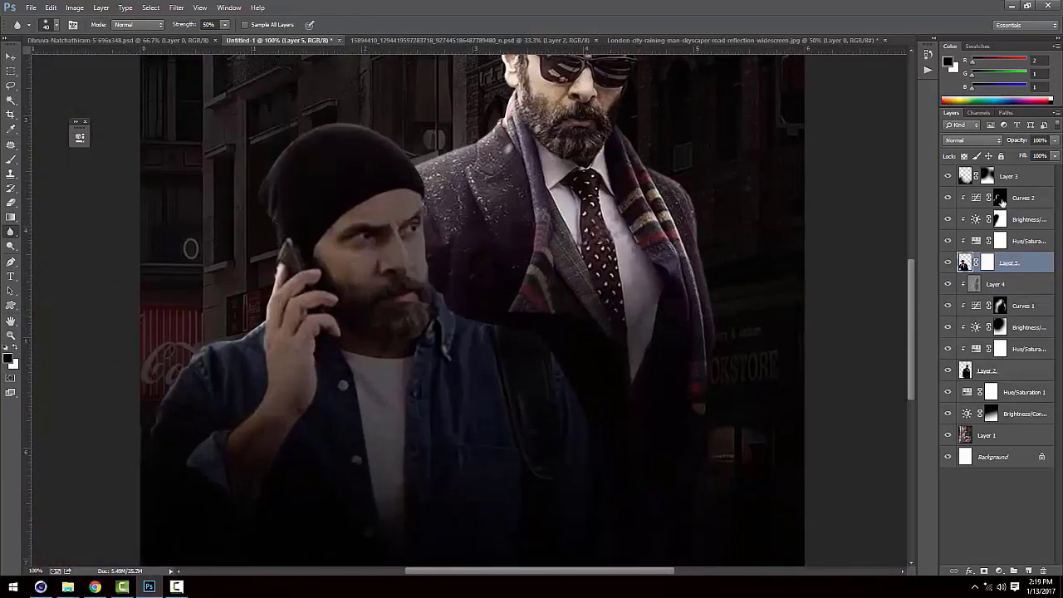
{"action": "left_click", "coordinate": [1001, 198]}
{"action": "left_click", "coordinate": [10, 160]}
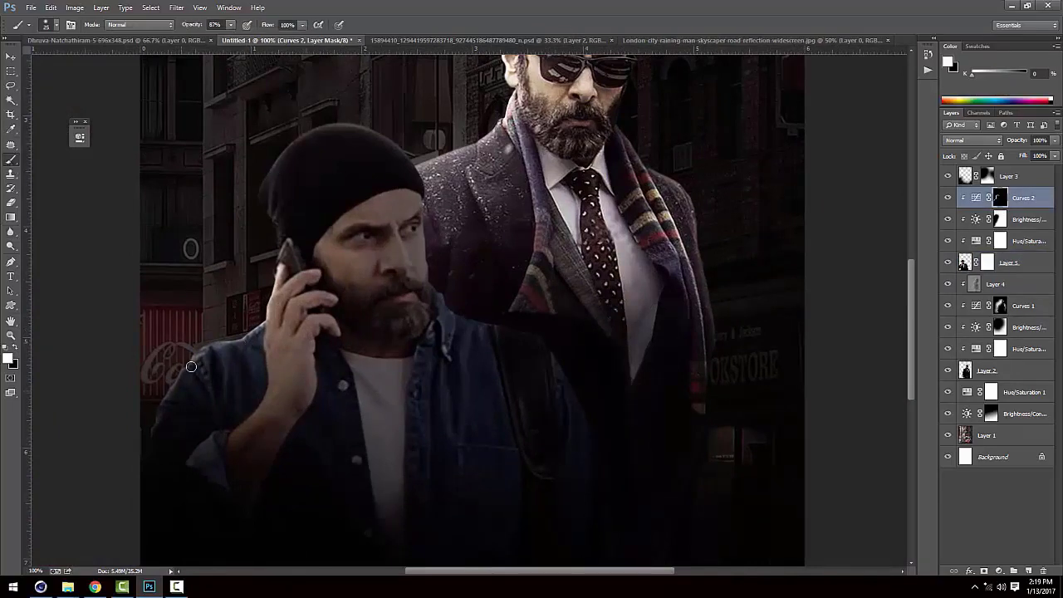
At 200% zoom, brighten the man's face on the Curves 2 mask with a brush of about 300.
{"action": "key", "text": "ctrl+plus"}
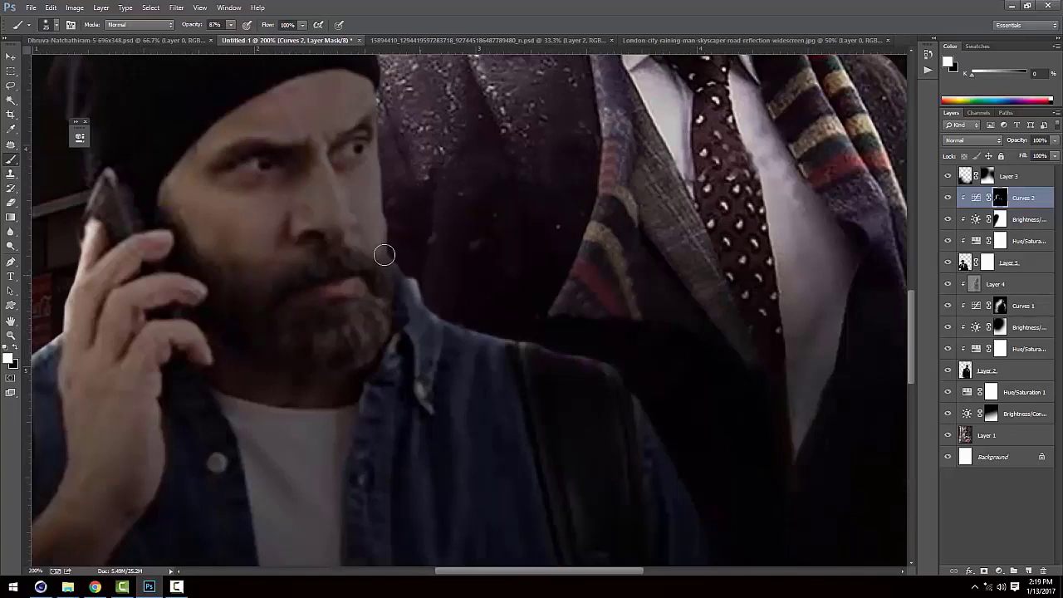
{"action": "mouse_move", "coordinate": [382, 254]}
{"action": "left_mouse_down"}
{"action": "mouse_move", "coordinate": [374, 109]}
{"action": "mouse_move", "coordinate": [393, 83]}
{"action": "left_mouse_up"}
{"action": "key", "text": "ctrl+z"}
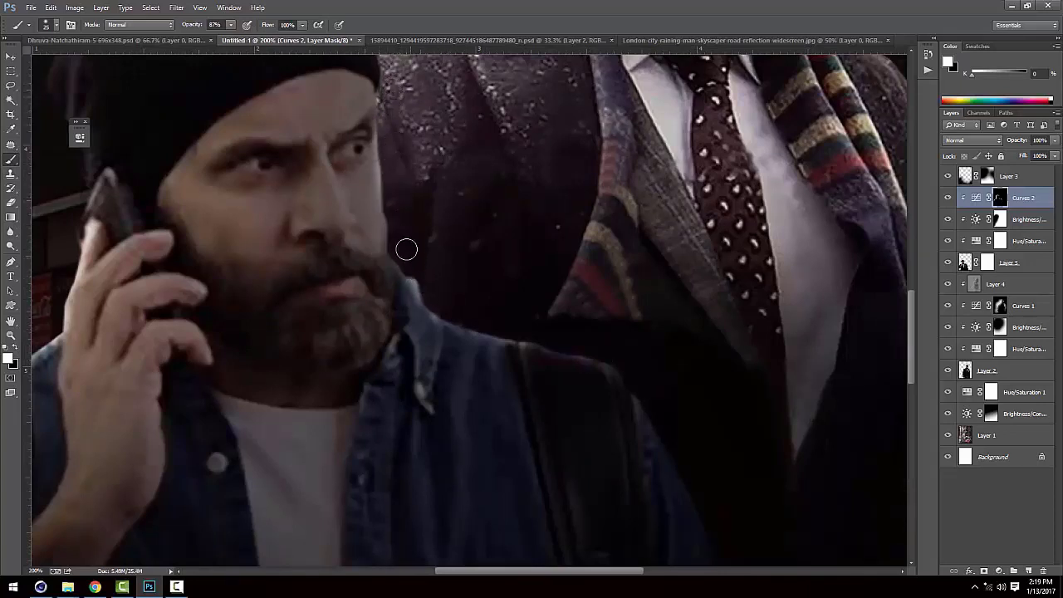
{"action": "scroll", "coordinate": [493, 318], "scroll_direction": "down", "scroll_amount": 2}
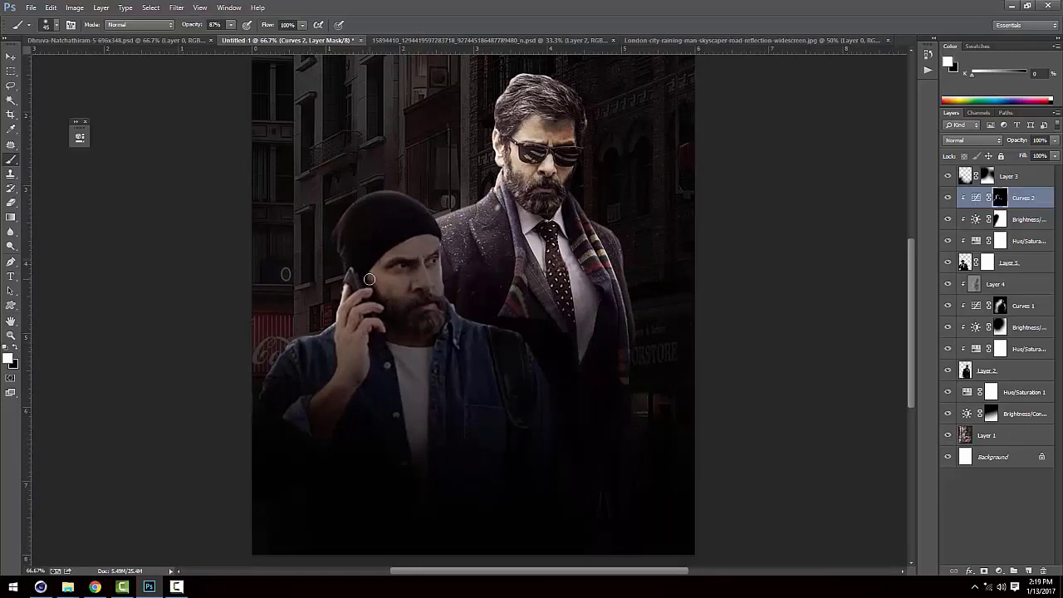
{"action": "key", "text": "bracketright"}
{"action": "key", "text": "bracketright"}
{"action": "key", "text": "bracketright"}
{"action": "key", "text": "bracketright"}
{"action": "key", "text": "bracketright"}
{"action": "key", "text": "bracketright"}
{"action": "key", "text": "bracketright"}
{"action": "left_click_drag", "start_coordinate": [386, 264], "coordinate": [451, 265]}
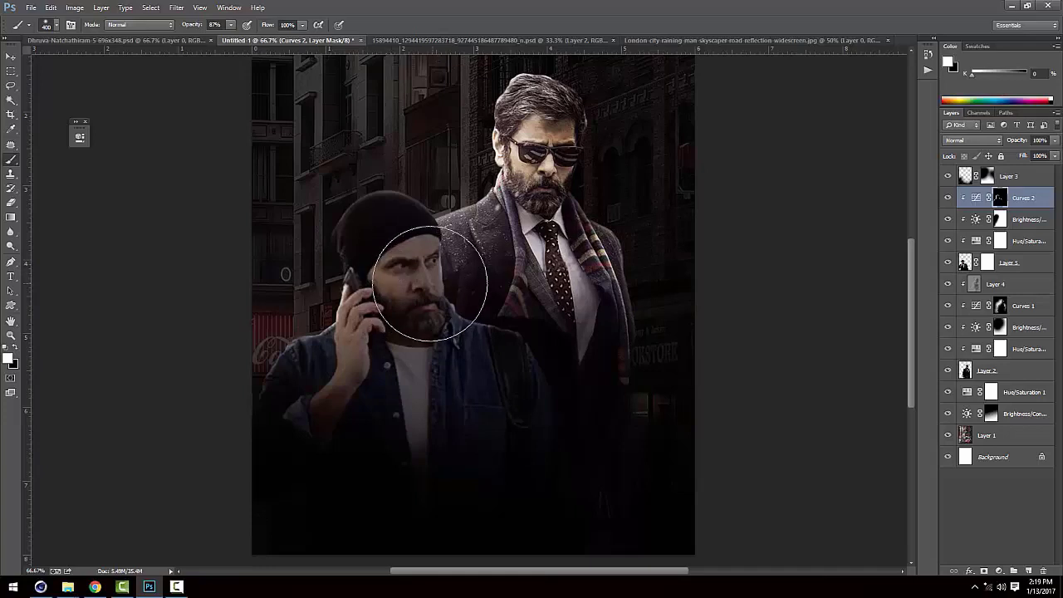
At 27% brush opacity, lightly brighten the man's shoulder, then switch to the Move tool.
{"action": "left_click", "coordinate": [230, 25]}
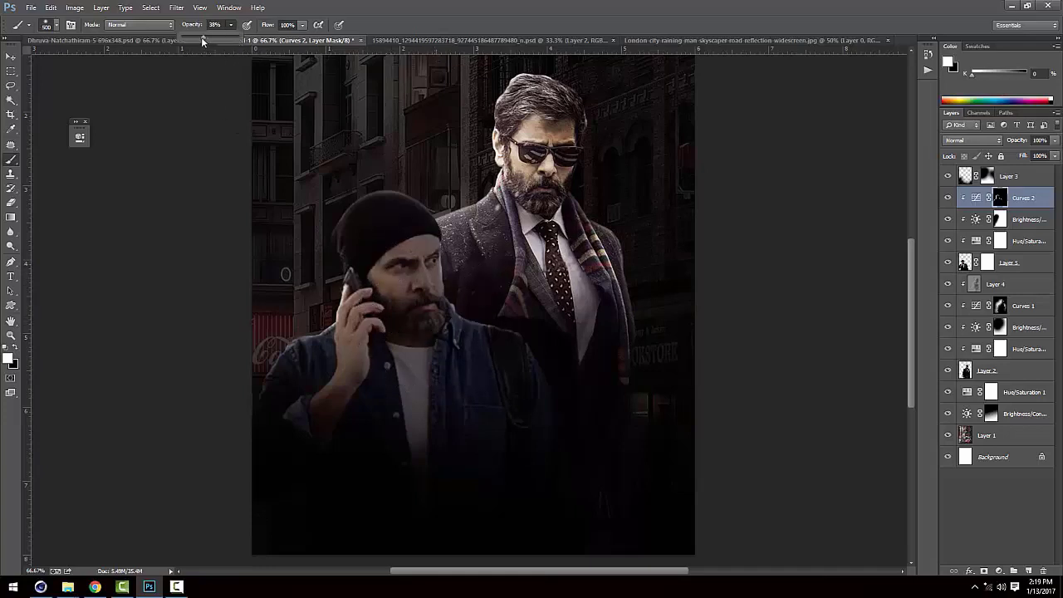
{"action": "left_click_drag", "start_coordinate": [201, 42], "coordinate": [196, 41]}
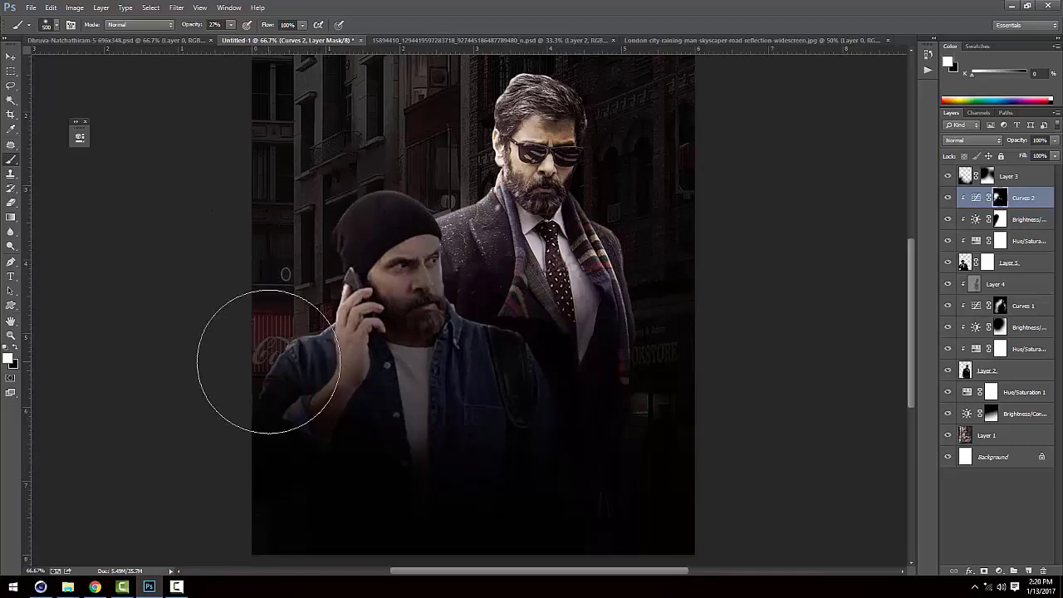
{"action": "left_click_drag", "start_coordinate": [285, 284], "coordinate": [308, 415]}
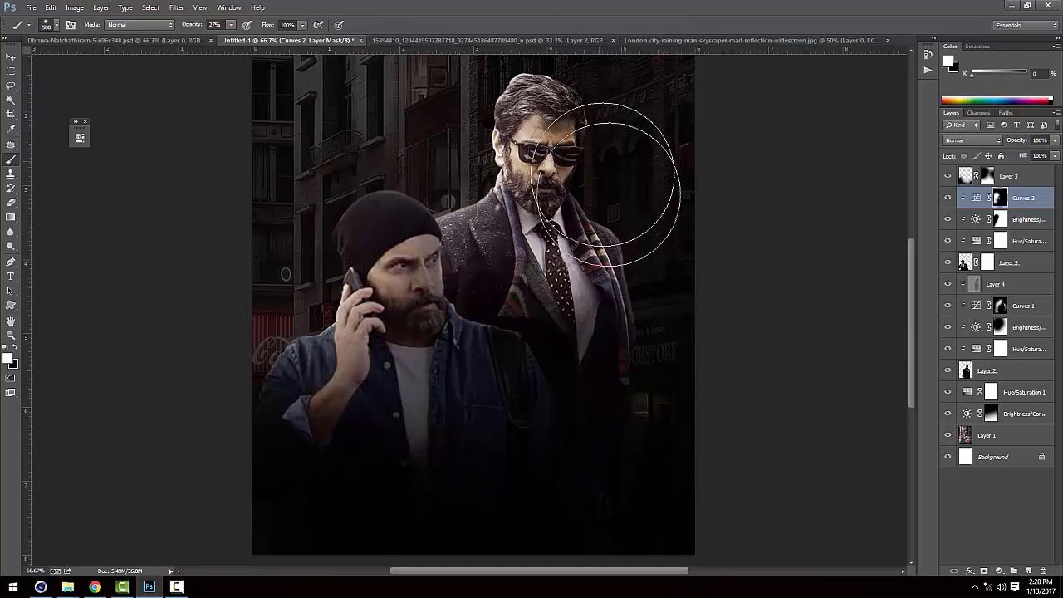
{"action": "key", "text": "v"}
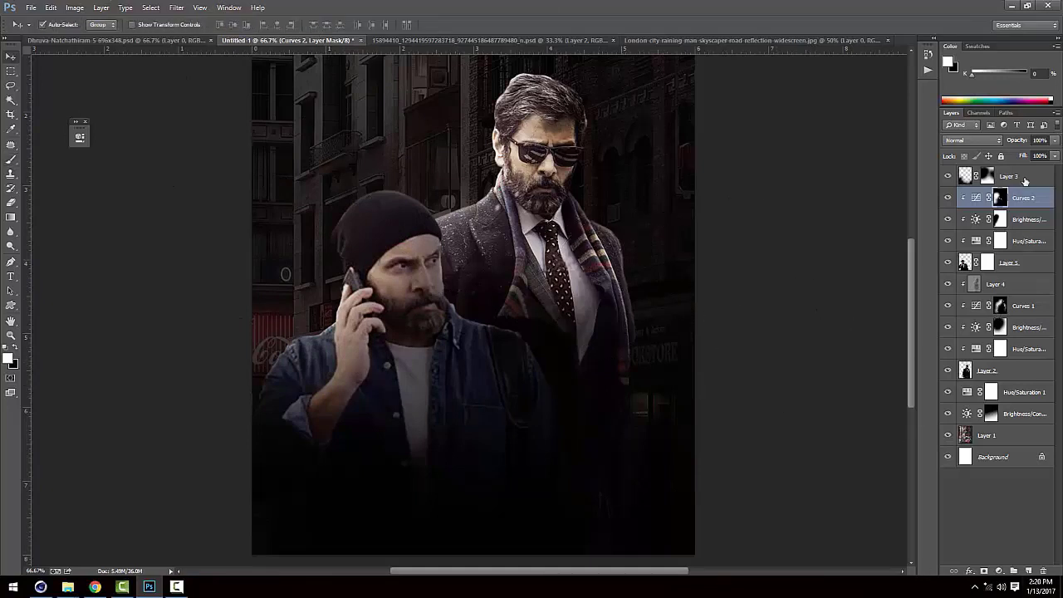
Add Layer 6 filled with 50% Gray and set its blend mode to Overlay.
{"action": "left_click", "coordinate": [1028, 571]}
{"action": "key", "text": "d"}
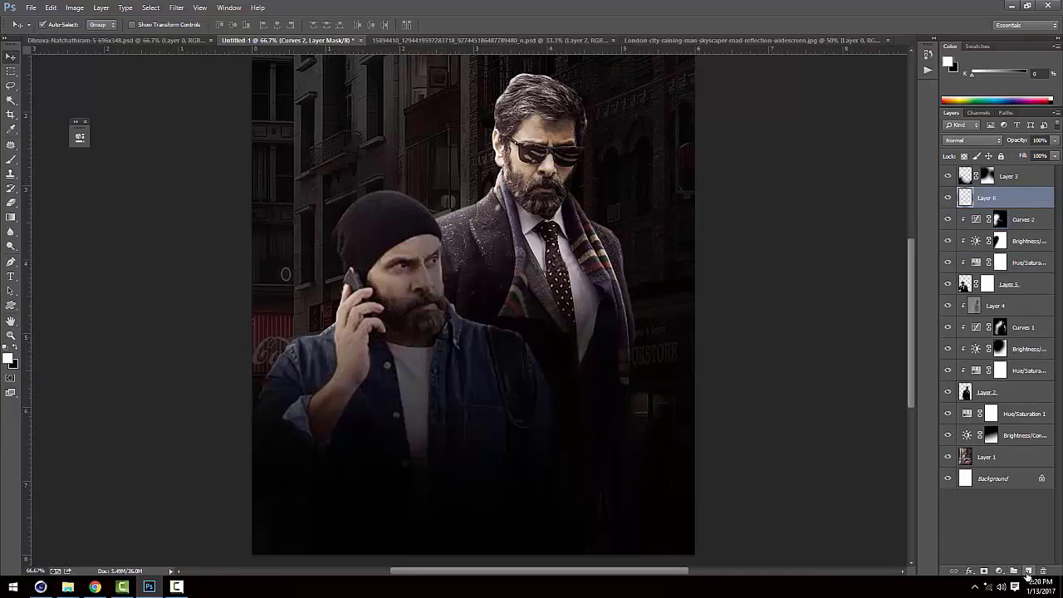
{"action": "left_click", "coordinate": [75, 8]}
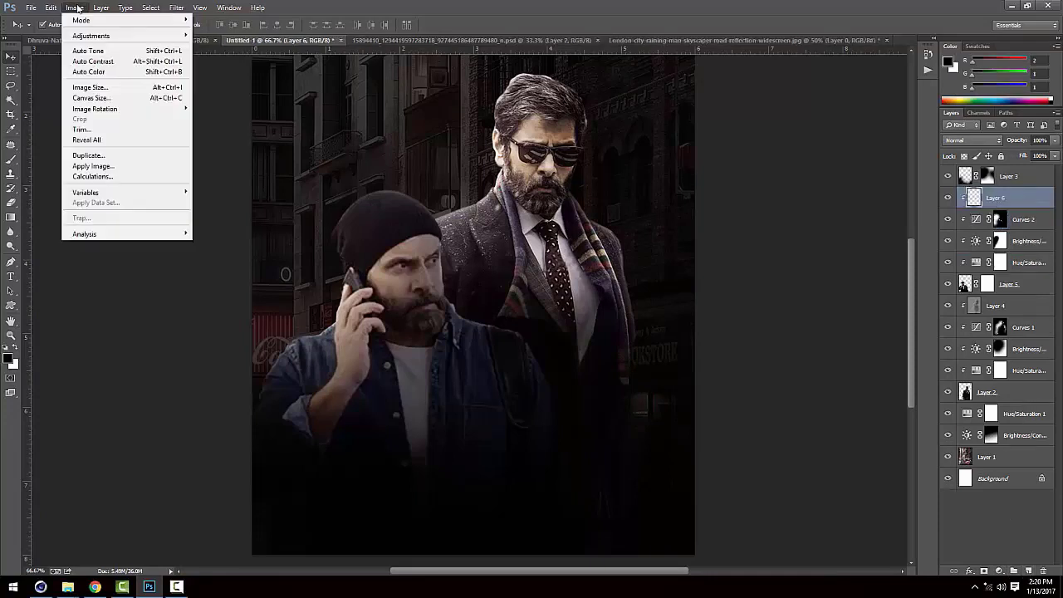
{"action": "left_click", "coordinate": [80, 169]}
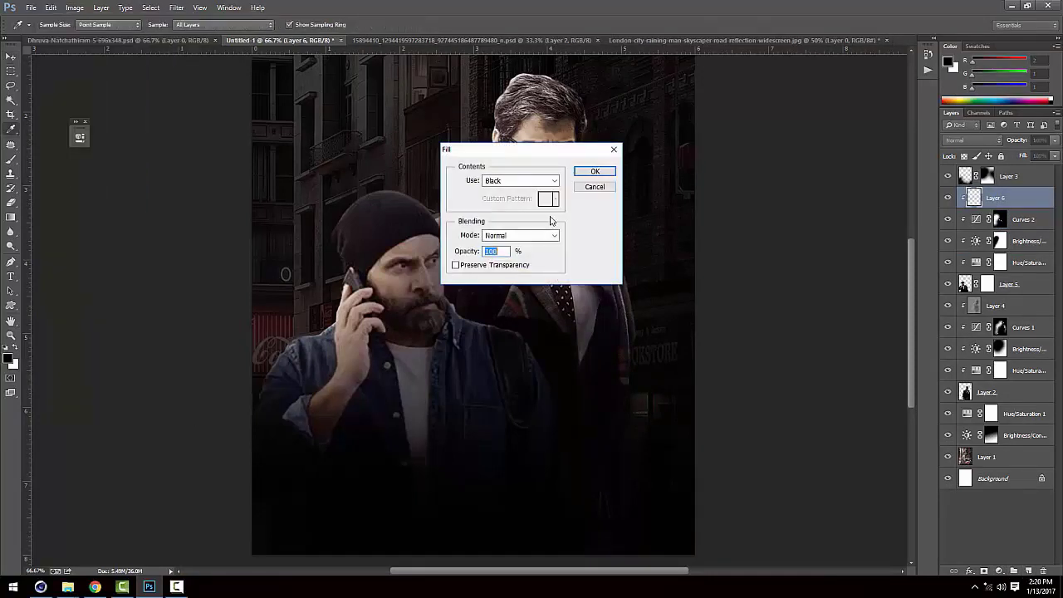
{"action": "left_click", "coordinate": [517, 181]}
{"action": "left_click", "coordinate": [499, 271]}
{"action": "left_click", "coordinate": [594, 171]}
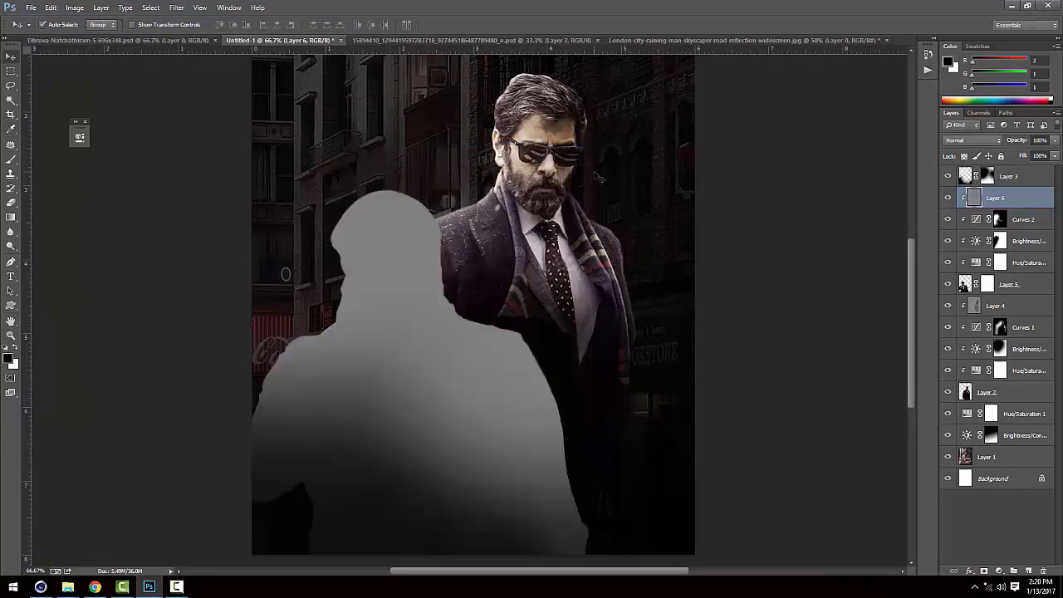
{"action": "left_click", "coordinate": [970, 140]}
{"action": "left_click", "coordinate": [996, 287]}
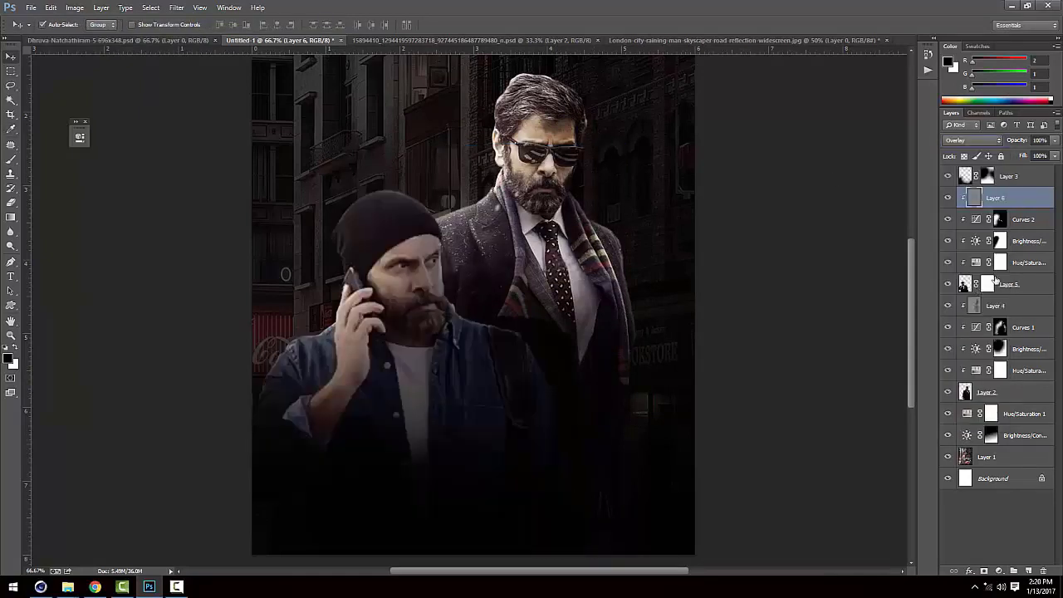
Dodge the left man's eye, cheek and face with a 175-size brush.
{"action": "left_click", "coordinate": [10, 246]}
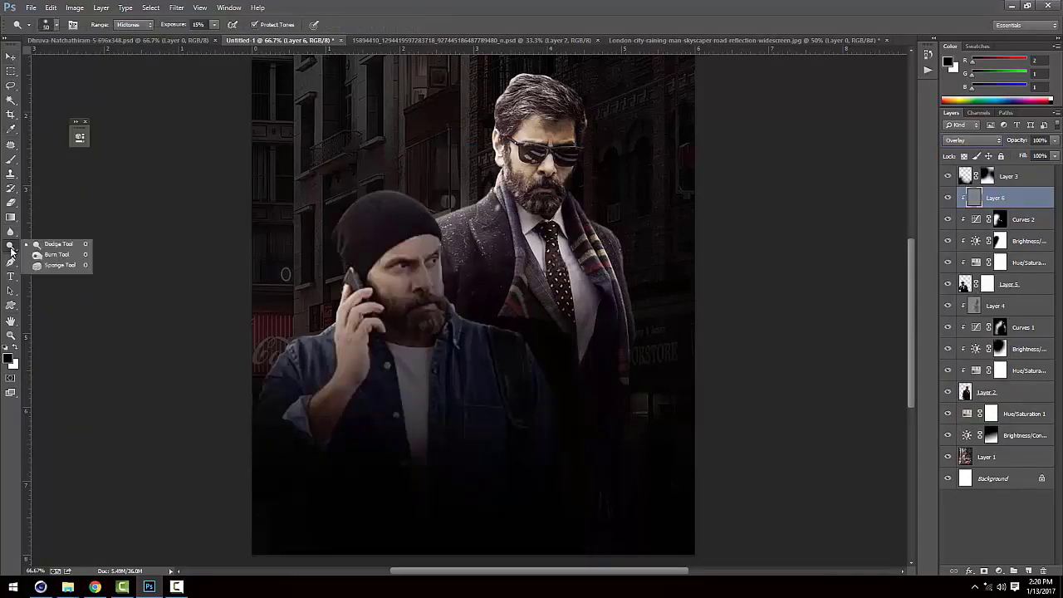
{"action": "left_click", "coordinate": [46, 246]}
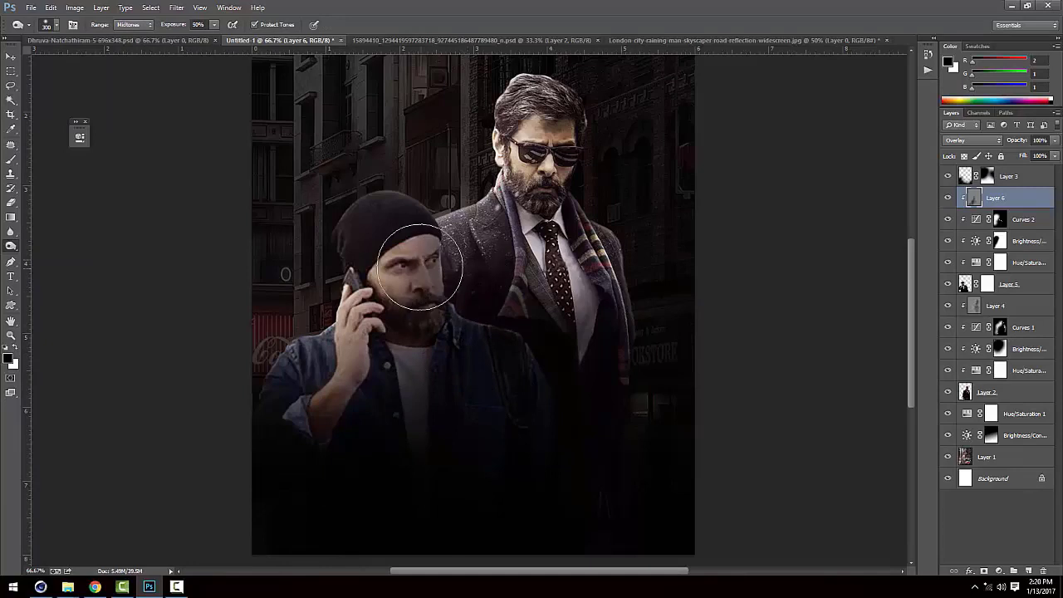
{"action": "key", "text": "ctrl+plus"}
{"action": "key", "text": "bracketleft"}
{"action": "key", "text": "bracketleft"}
{"action": "key", "text": "bracketleft"}
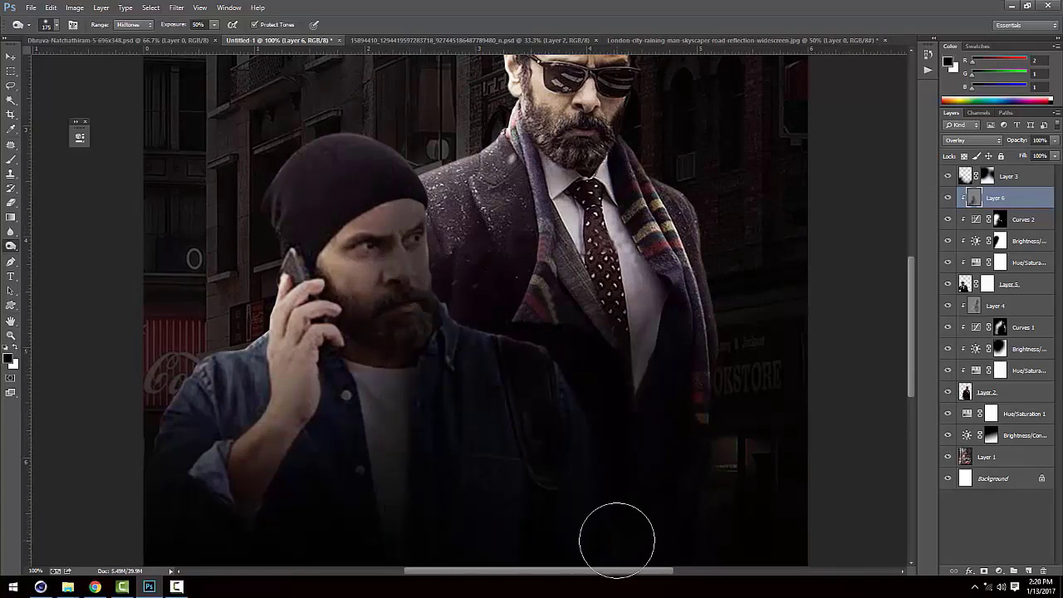
{"action": "key", "text": "ctrl+minus"}
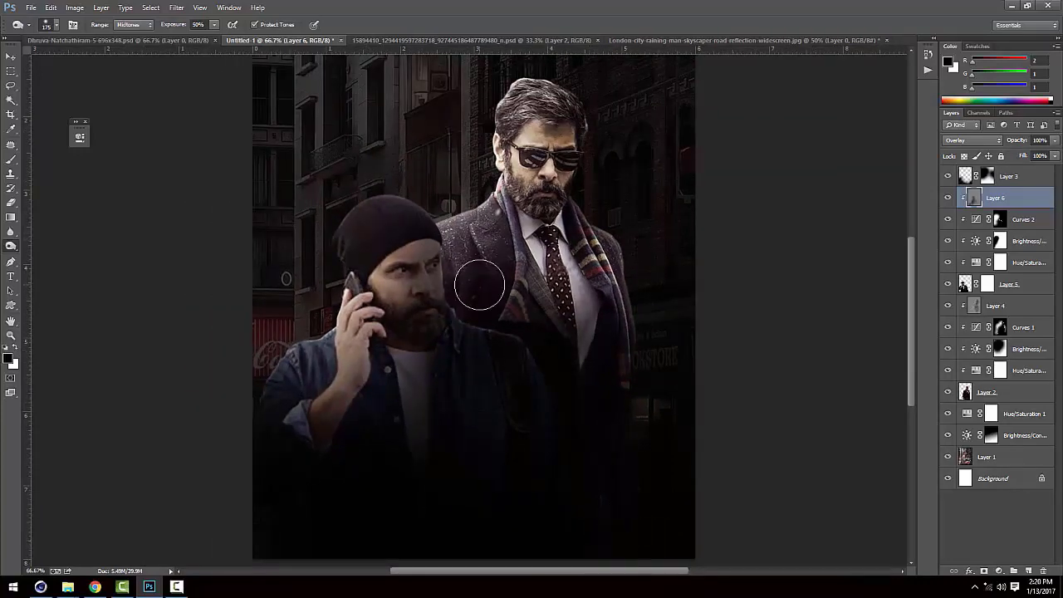
{"action": "mouse_move", "coordinate": [421, 255]}
{"action": "left_mouse_down"}
{"action": "mouse_move", "coordinate": [427, 308]}
{"action": "mouse_move", "coordinate": [357, 241]}
{"action": "mouse_move", "coordinate": [427, 320]}
{"action": "left_mouse_up"}
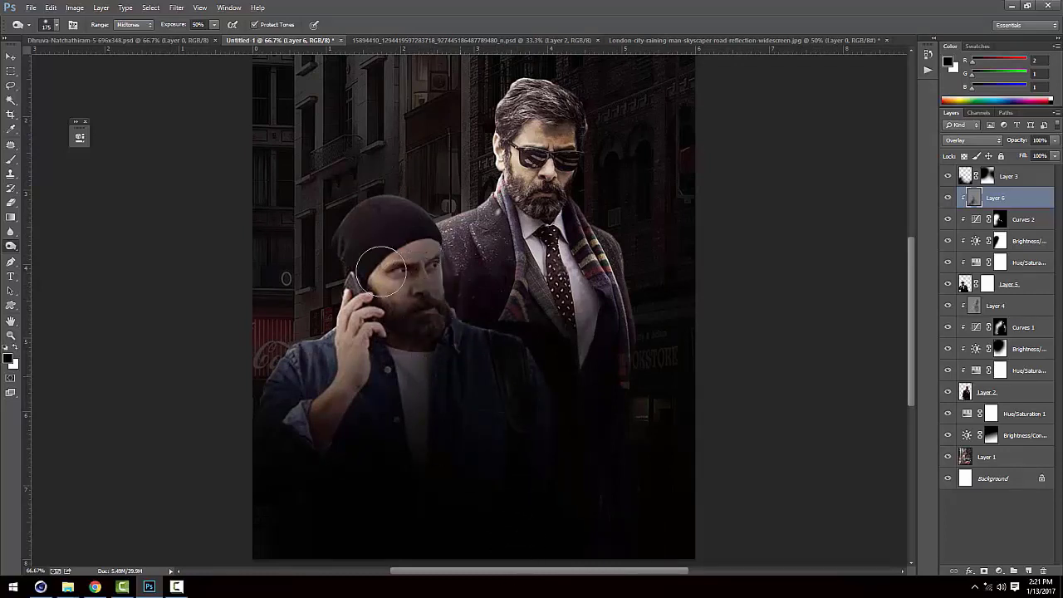
{"action": "left_click_drag", "start_coordinate": [379, 228], "coordinate": [403, 313]}
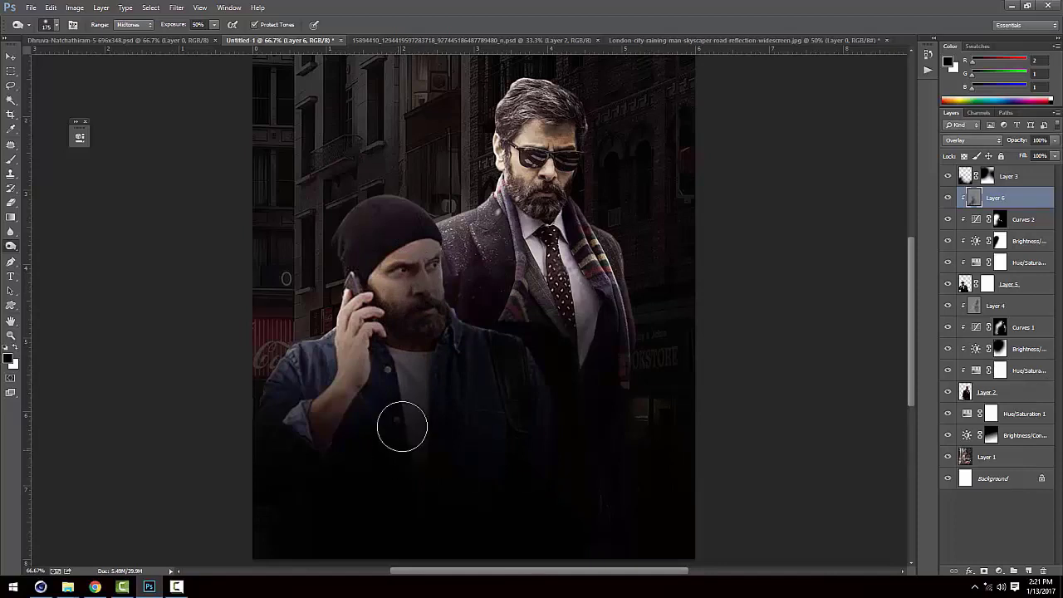
Dodge the left man's forearm, sleeve, hand and forehead with the brush halved to about 90.
{"action": "left_click_drag", "start_coordinate": [375, 375], "coordinate": [346, 428]}
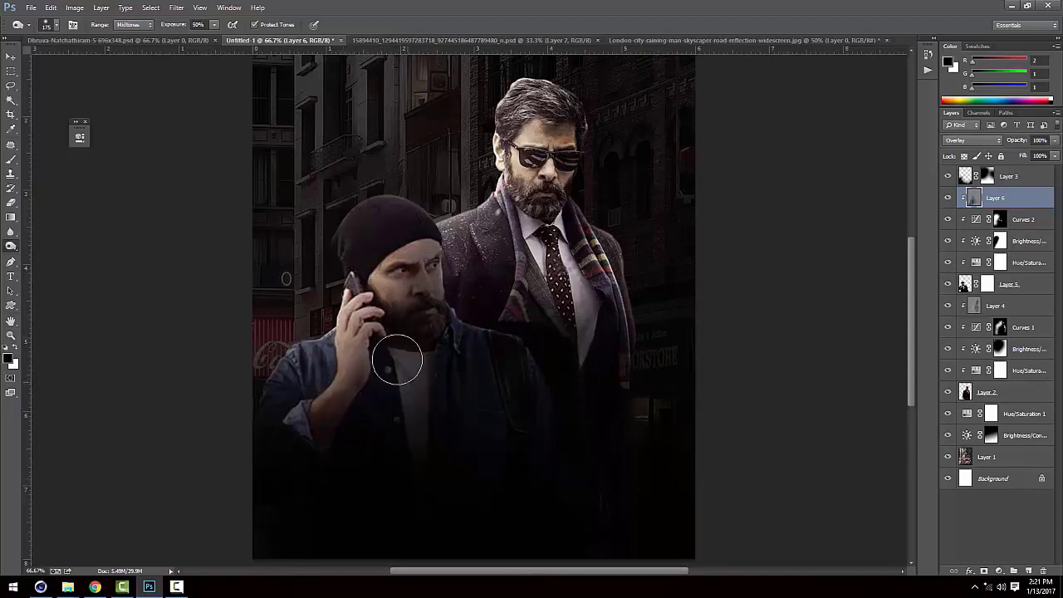
{"action": "key", "text": "bracketleft"}
{"action": "key", "text": "bracketleft"}
{"action": "key", "text": "bracketleft"}
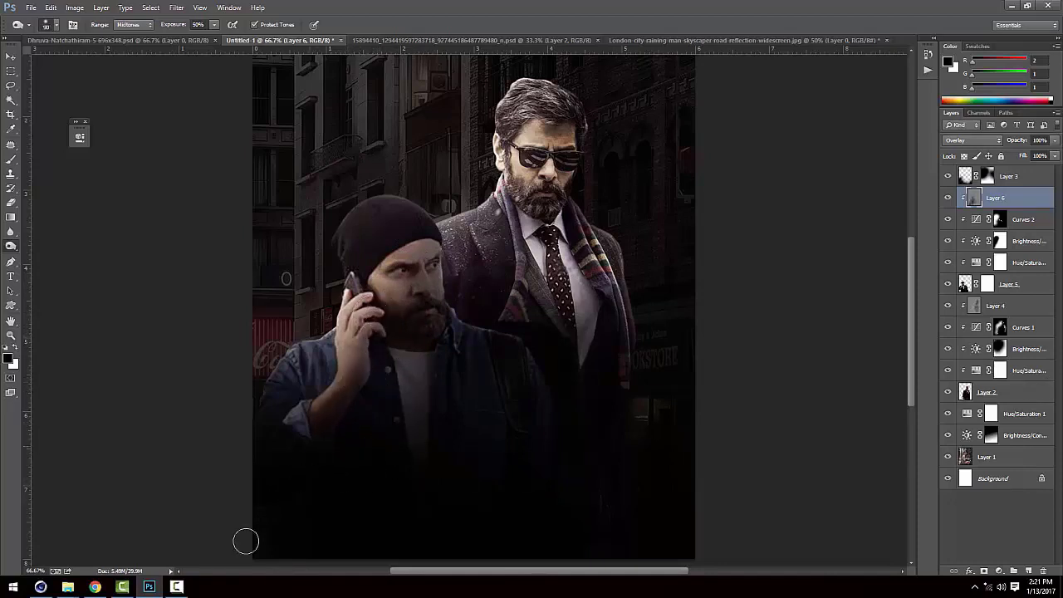
{"action": "left_click_drag", "start_coordinate": [367, 340], "coordinate": [356, 320]}
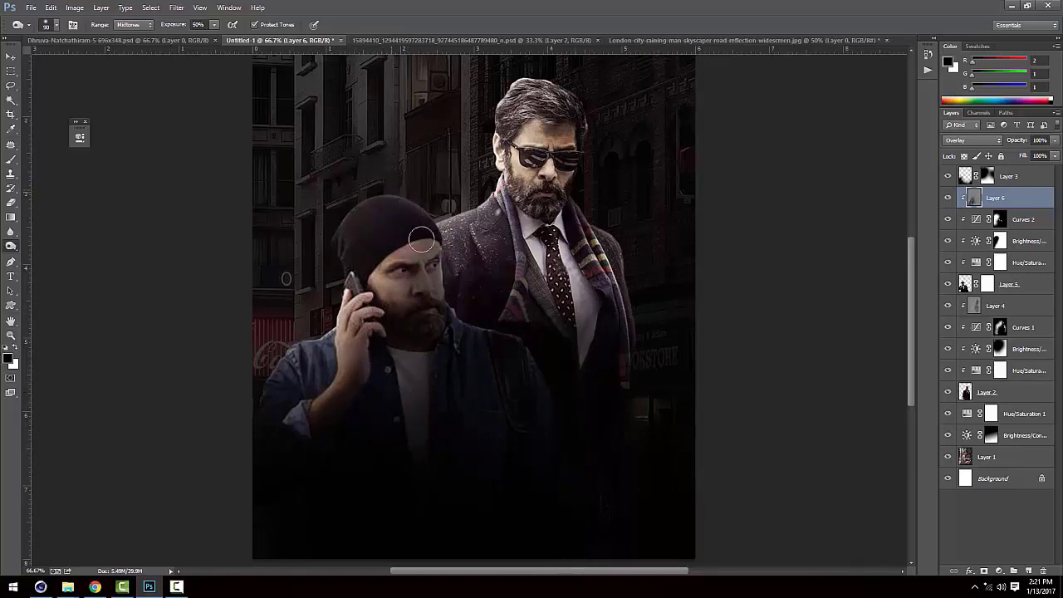
{"action": "mouse_move", "coordinate": [410, 251]}
{"action": "left_mouse_down"}
{"action": "mouse_move", "coordinate": [404, 202]}
{"action": "mouse_move", "coordinate": [423, 233]}
{"action": "mouse_move", "coordinate": [405, 252]}
{"action": "left_mouse_up"}
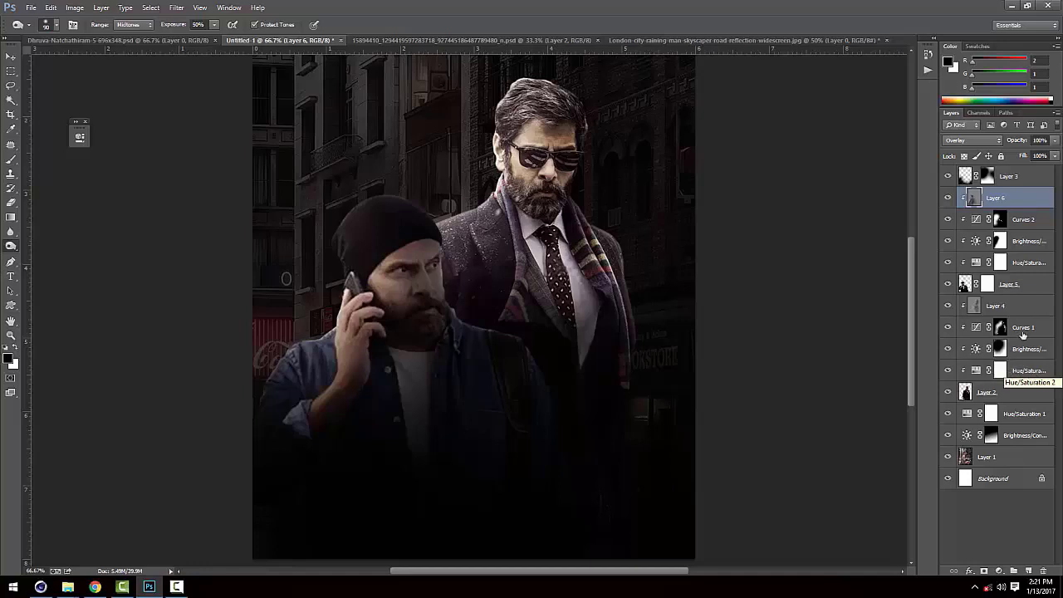
Retune Hue/Saturation 3 to hue +7 and lightness -32, with saturation at -29.
{"action": "left_click", "coordinate": [1030, 264]}
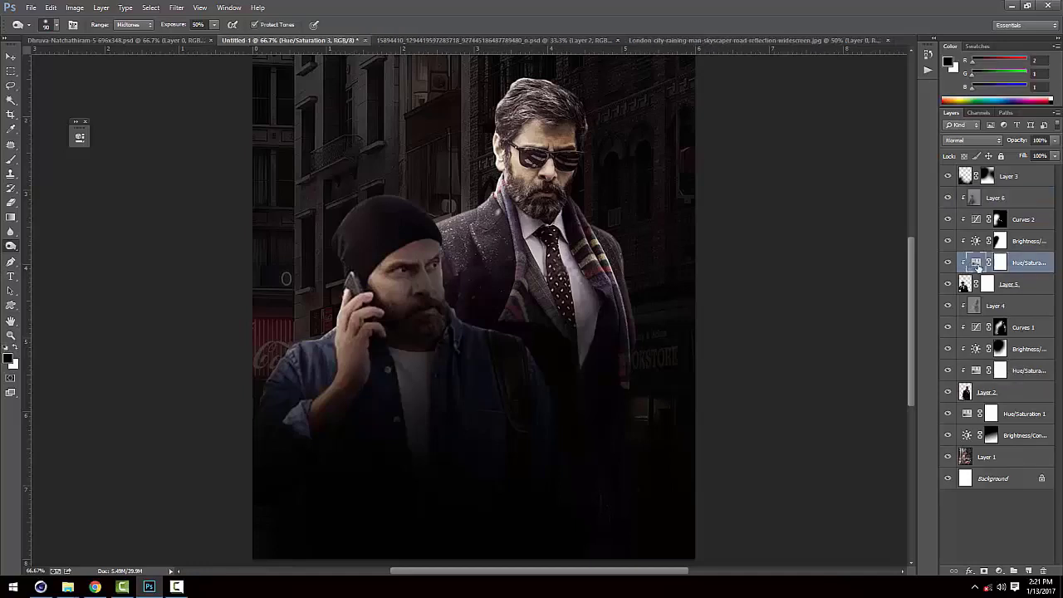
{"action": "double_click", "coordinate": [976, 262]}
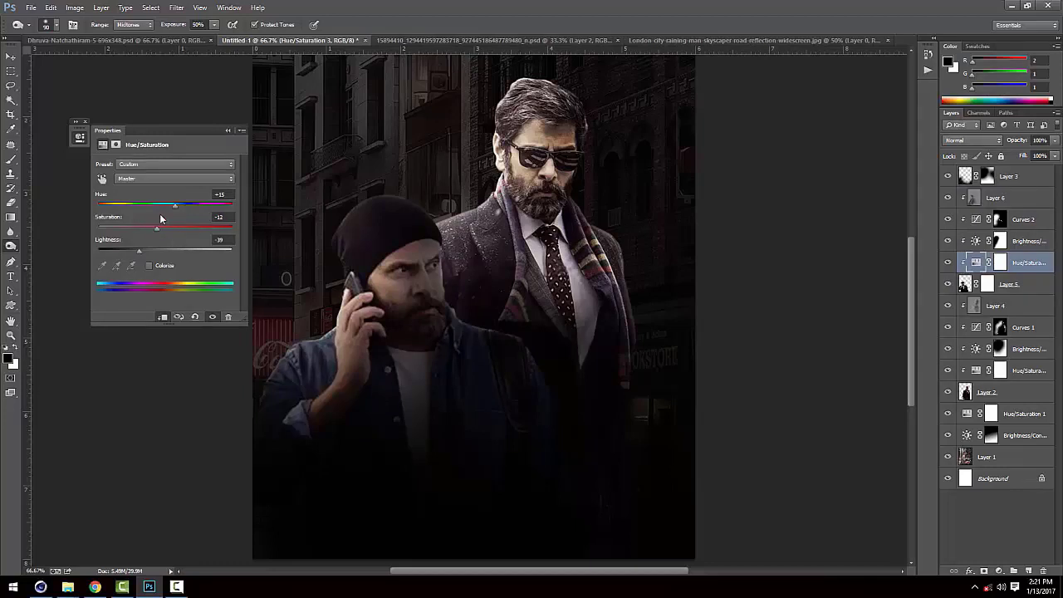
{"action": "left_click_drag", "start_coordinate": [176, 206], "coordinate": [174, 208]}
{"action": "left_click_drag", "start_coordinate": [135, 255], "coordinate": [147, 251]}
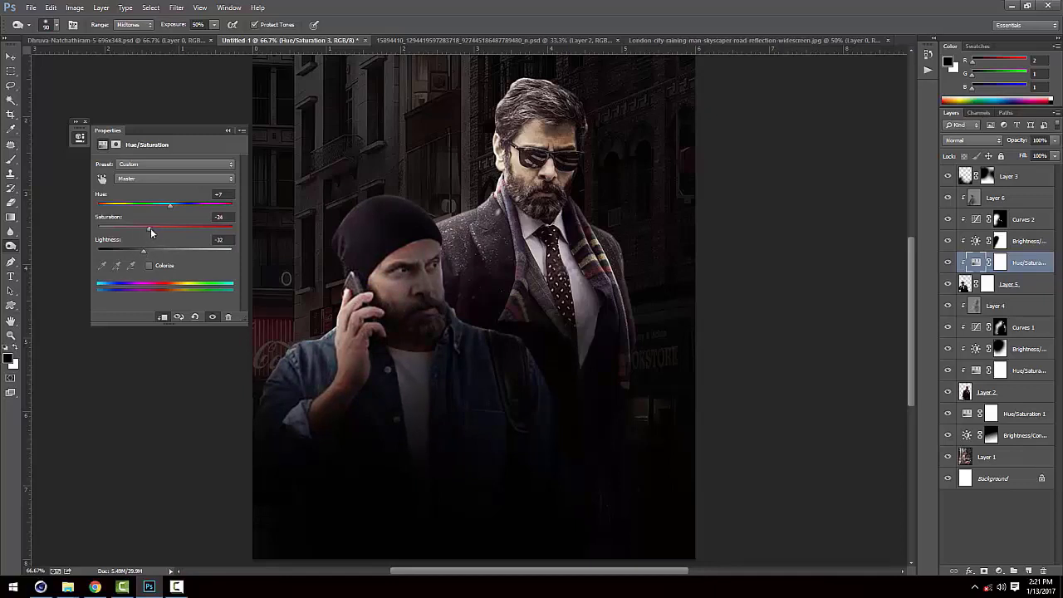
{"action": "left_click", "coordinate": [228, 130]}
On Layer 6, dodge the left man's collar, hand and jacket with exposure raised to about 25%.
{"action": "left_click", "coordinate": [977, 199]}
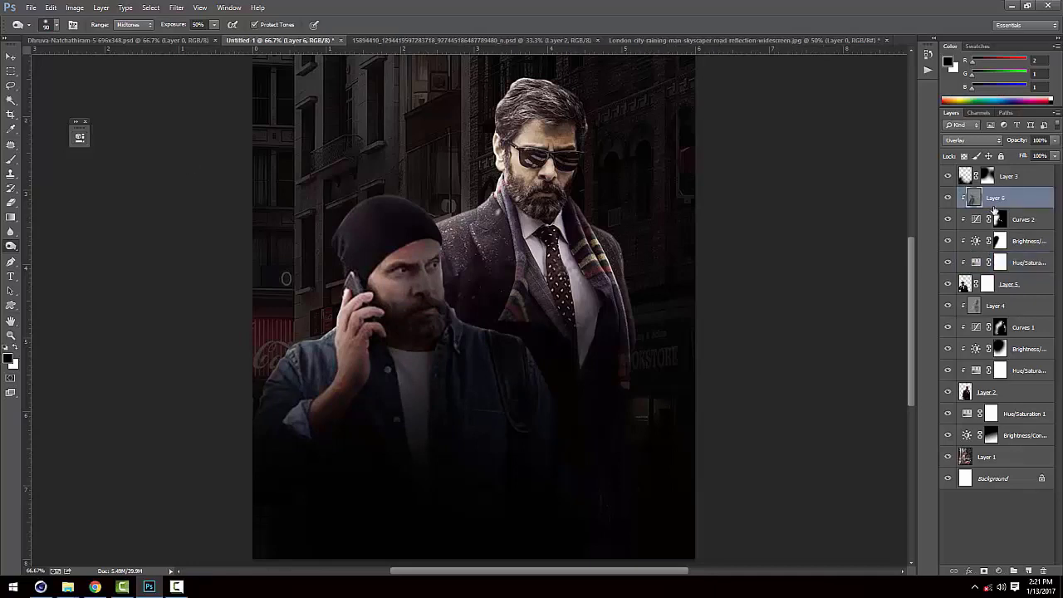
{"action": "right_click", "coordinate": [16, 251]}
{"action": "left_click", "coordinate": [55, 243]}
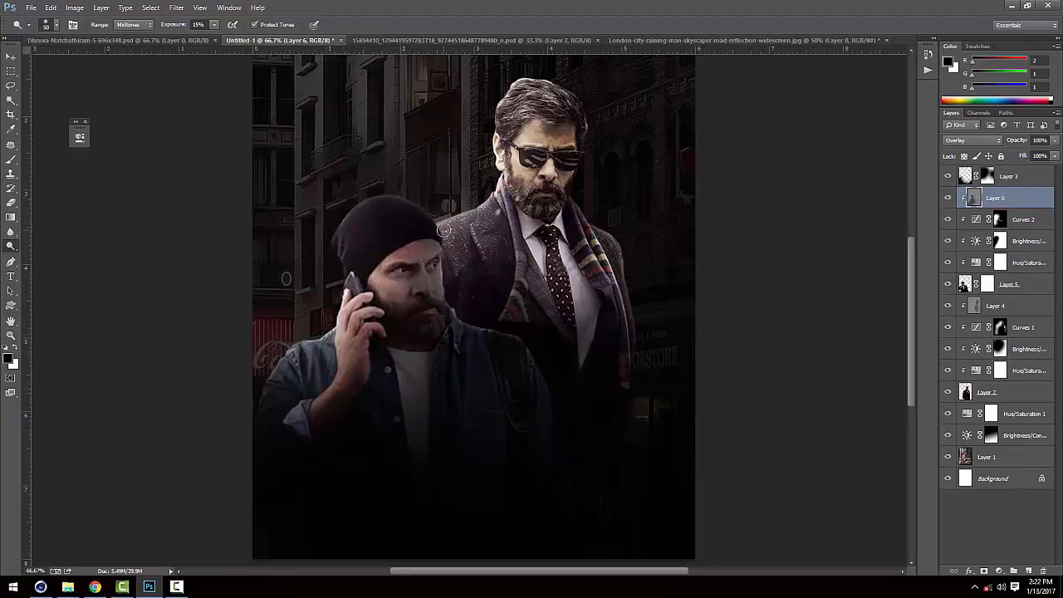
{"action": "left_click", "coordinate": [213, 24]}
{"action": "left_click_drag", "start_coordinate": [214, 39], "coordinate": [222, 40]}
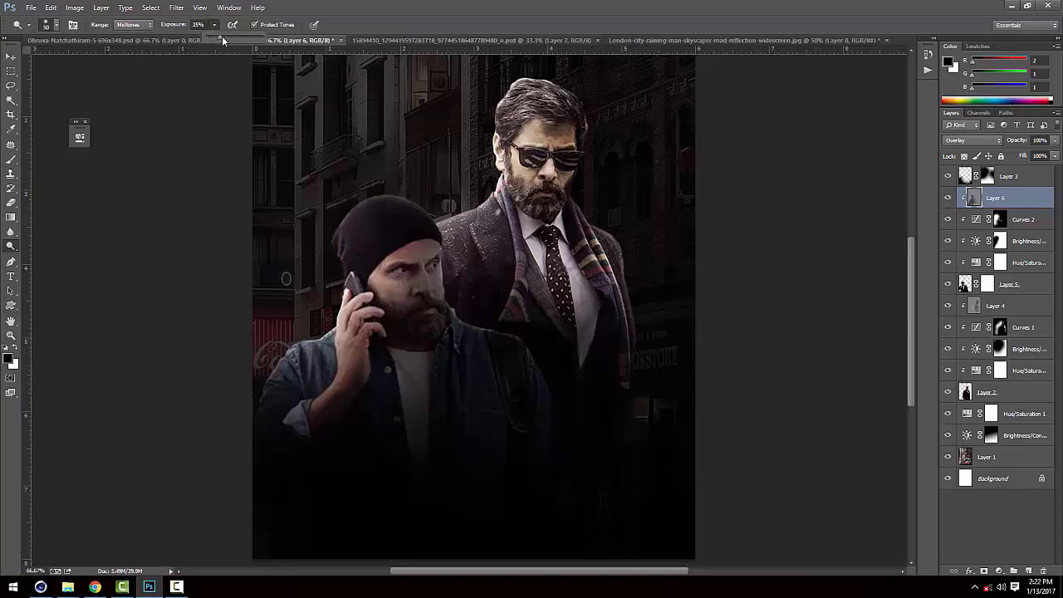
{"action": "left_click", "coordinate": [362, 190]}
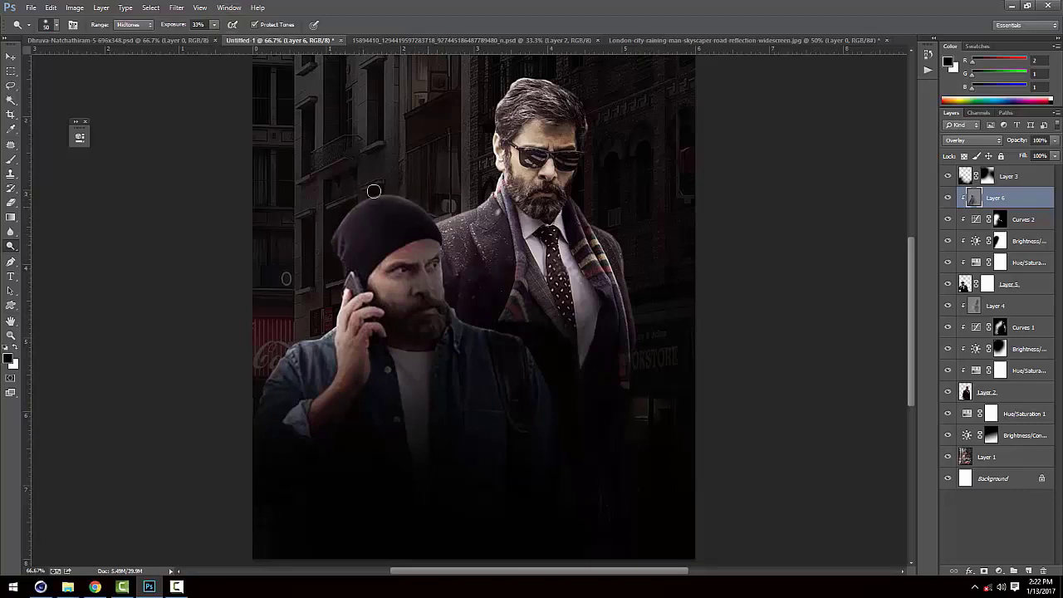
{"action": "left_click_drag", "start_coordinate": [342, 314], "coordinate": [353, 317]}
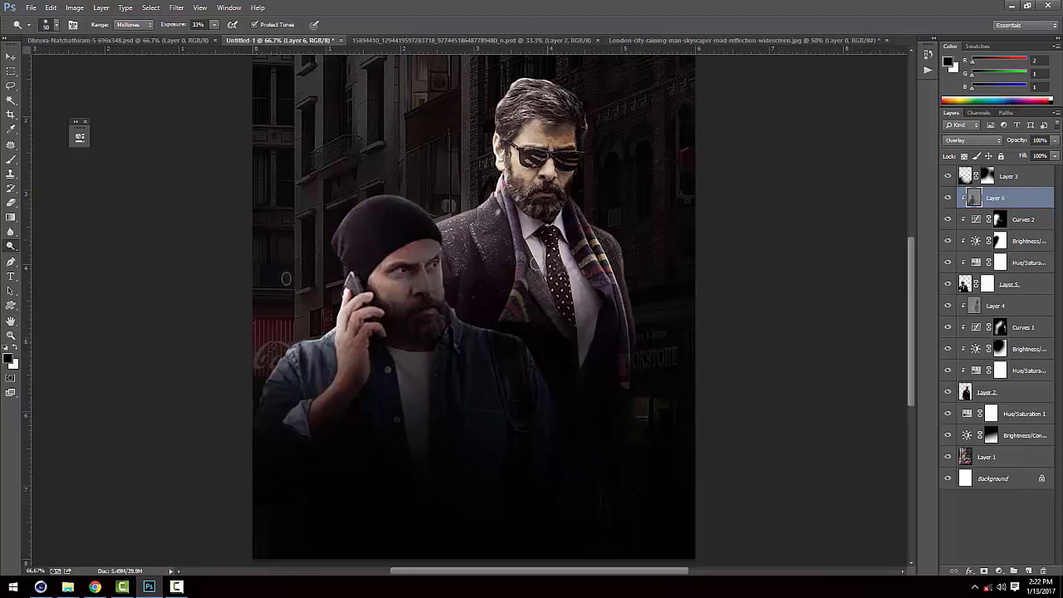
{"action": "left_click_drag", "start_coordinate": [328, 389], "coordinate": [348, 344]}
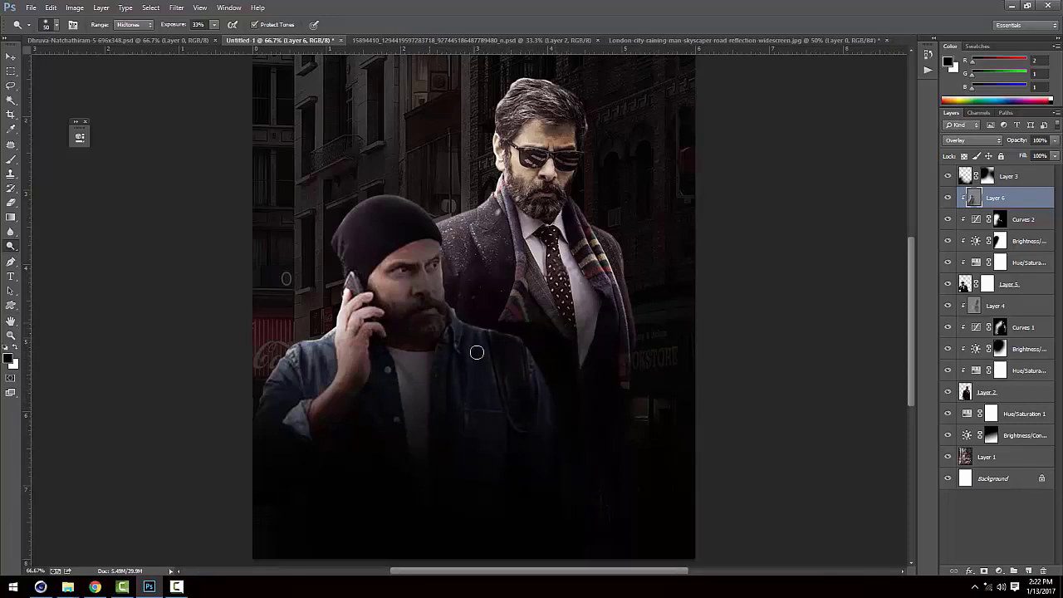
Add small beard highlights with a size-15 Dodge brush, lowering exposure to 10%.
{"action": "scroll", "coordinate": [477, 352], "scroll_direction": "up", "scroll_amount": 3}
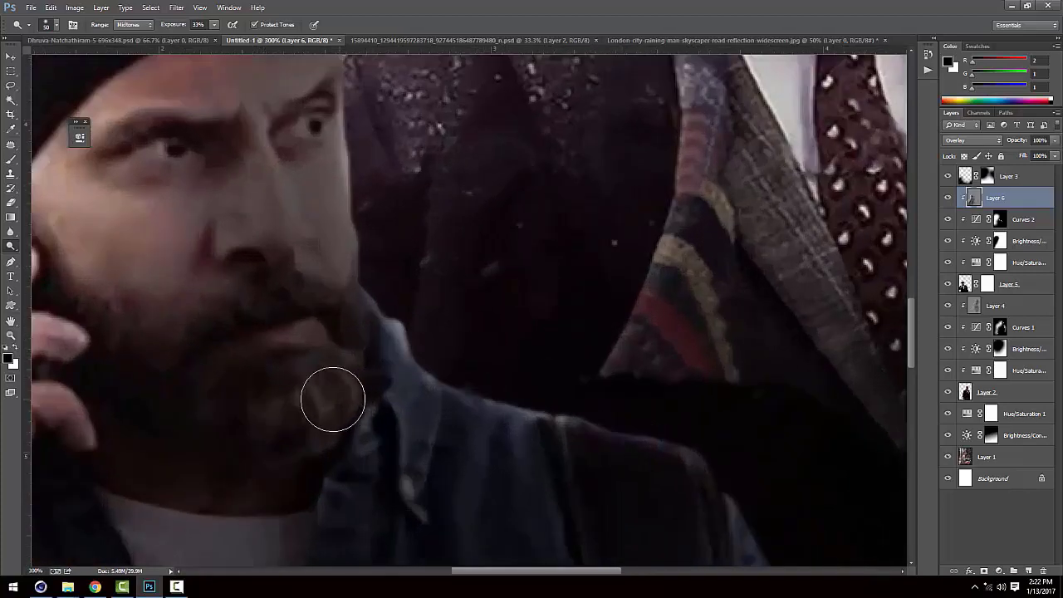
{"action": "key", "text": "["}
{"action": "key", "text": "["}
{"action": "key", "text": "["}
{"action": "key", "text": "["}
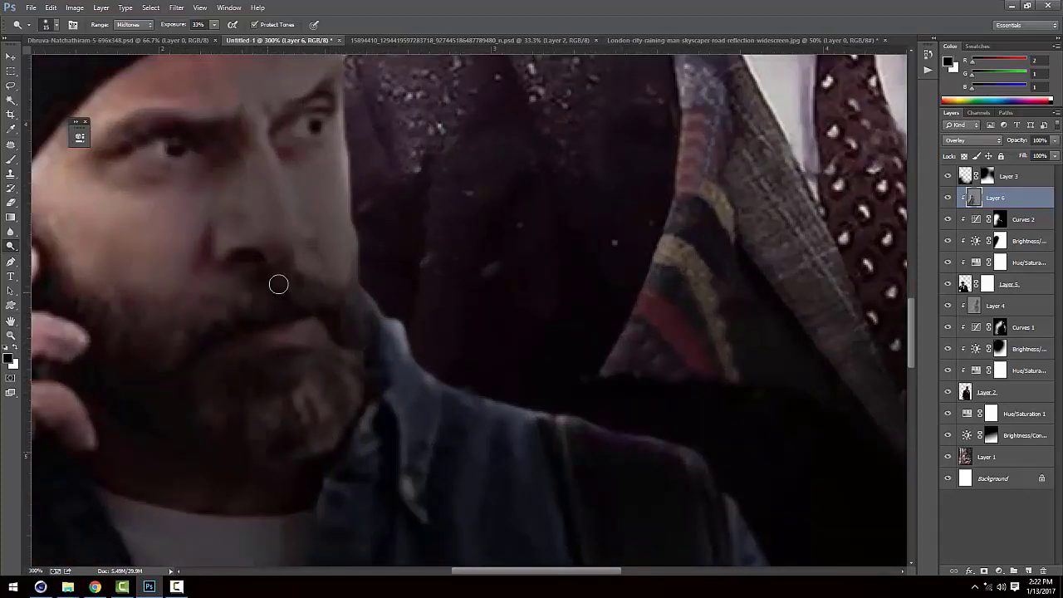
{"action": "scroll", "coordinate": [375, 357], "scroll_direction": "down", "scroll_amount": 2}
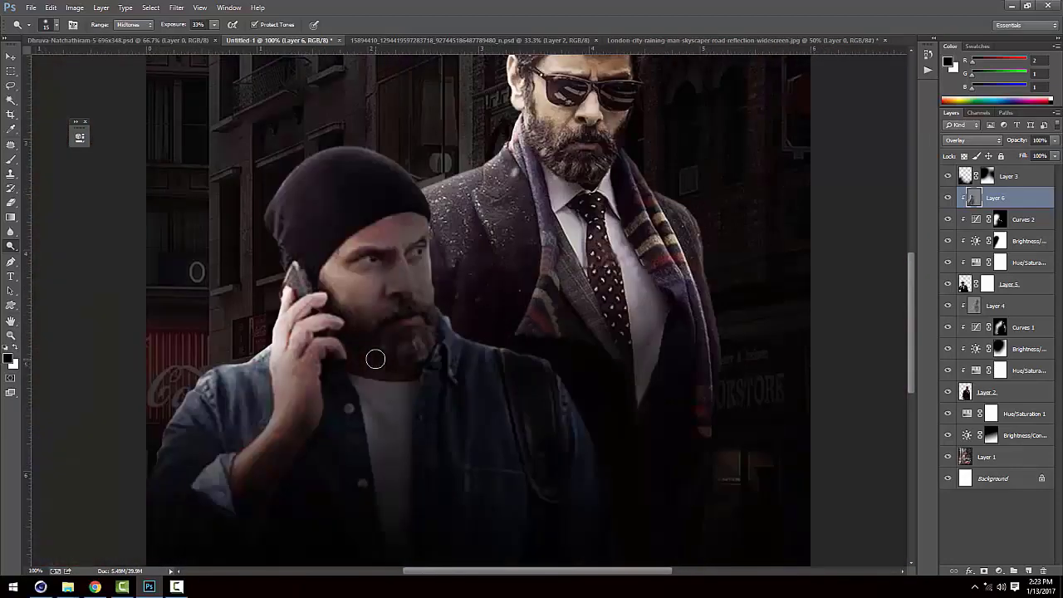
{"action": "scroll", "coordinate": [374, 358], "scroll_direction": "down", "scroll_amount": 1}
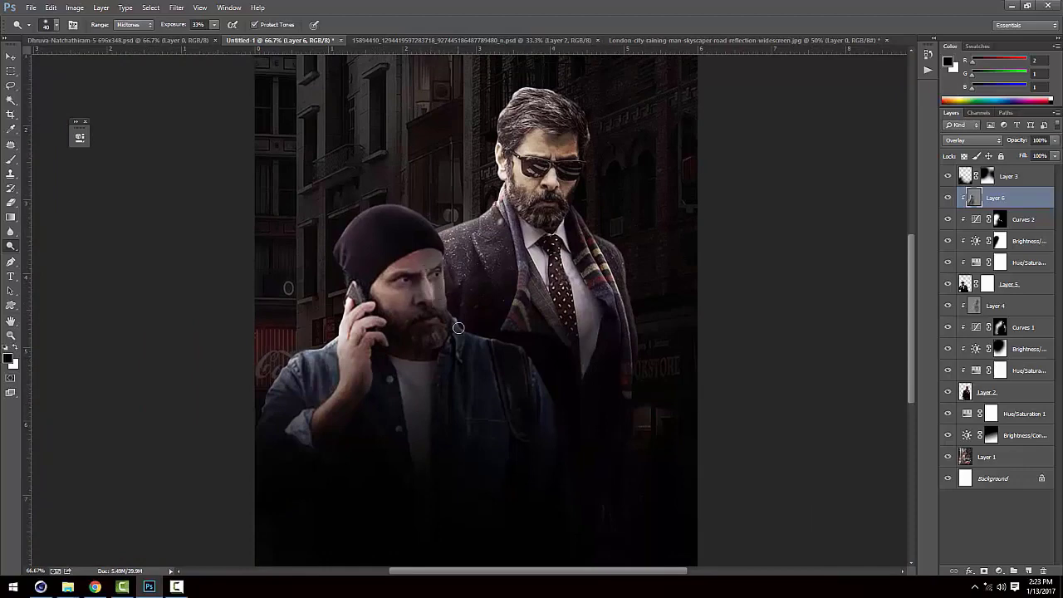
{"action": "scroll", "coordinate": [457, 324], "scroll_direction": "up", "scroll_amount": 1}
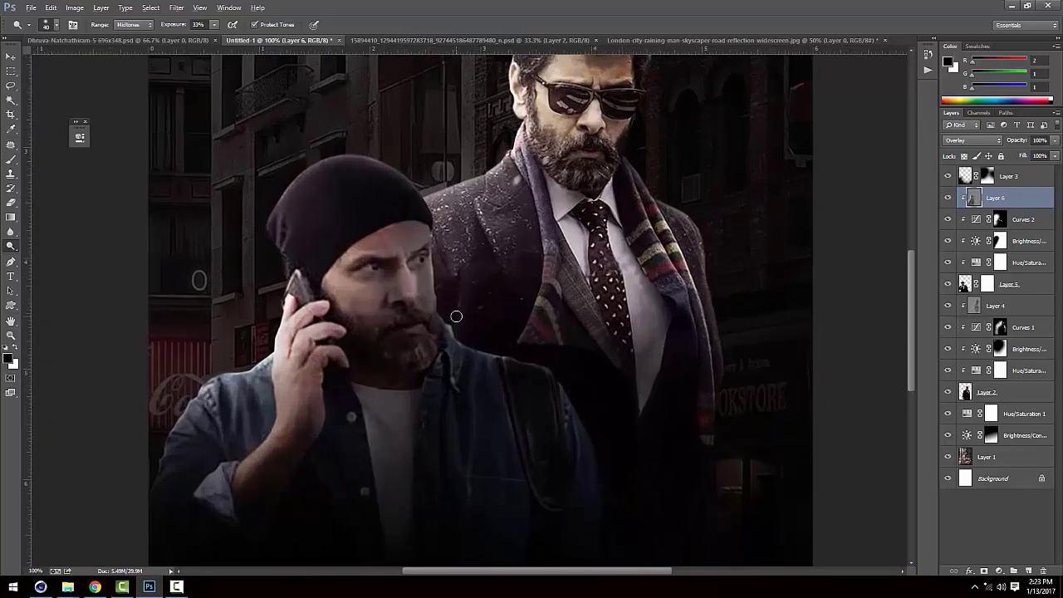
{"action": "left_click", "coordinate": [214, 25]}
{"action": "left_click", "coordinate": [388, 304]}
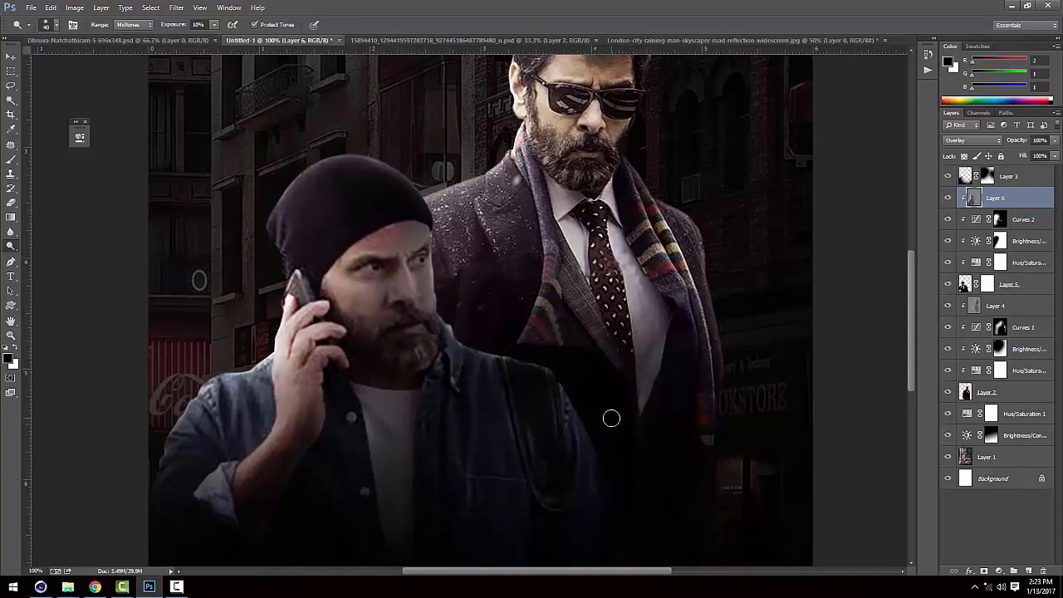
{"action": "key", "text": "ctrl+minus"}
{"action": "key", "text": "ctrl+minus"}
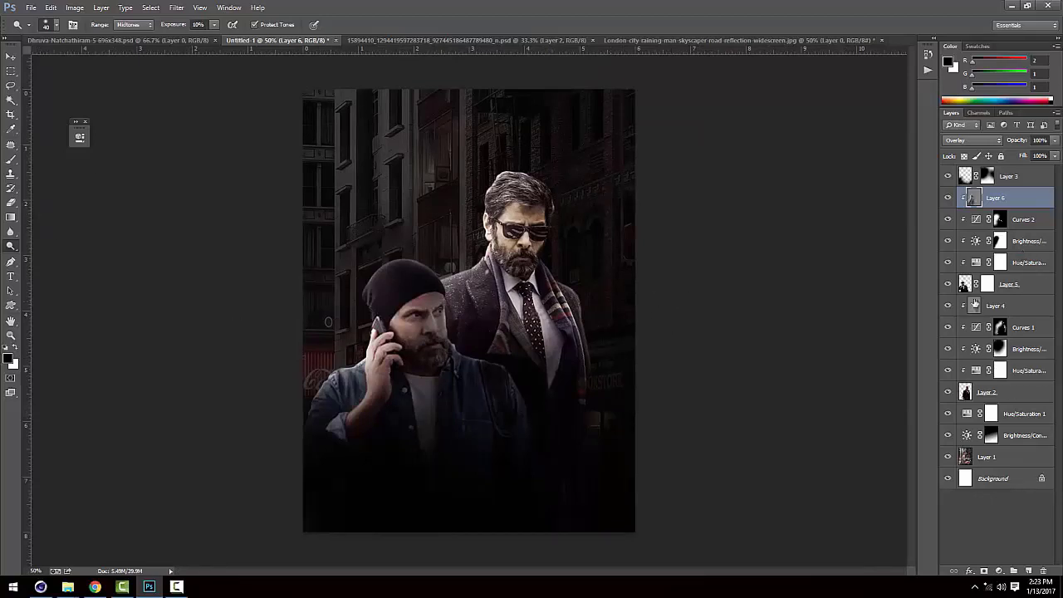
Add a Curves 3 adjustment above Curves 2 that lowers the Red channel's midtones and highlights.
{"action": "left_click", "coordinate": [999, 219]}
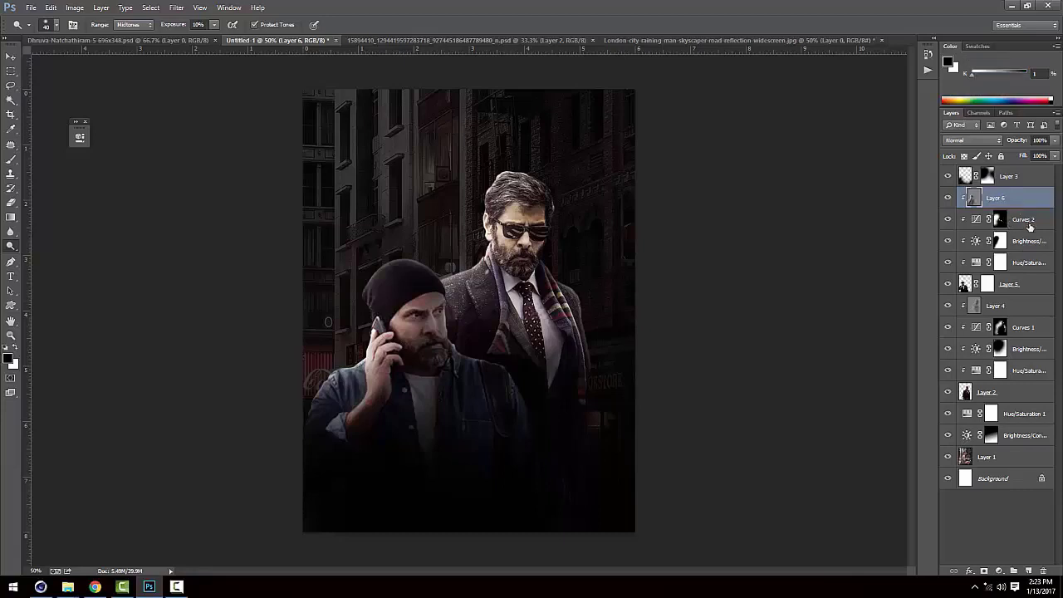
{"action": "left_click", "coordinate": [999, 572]}
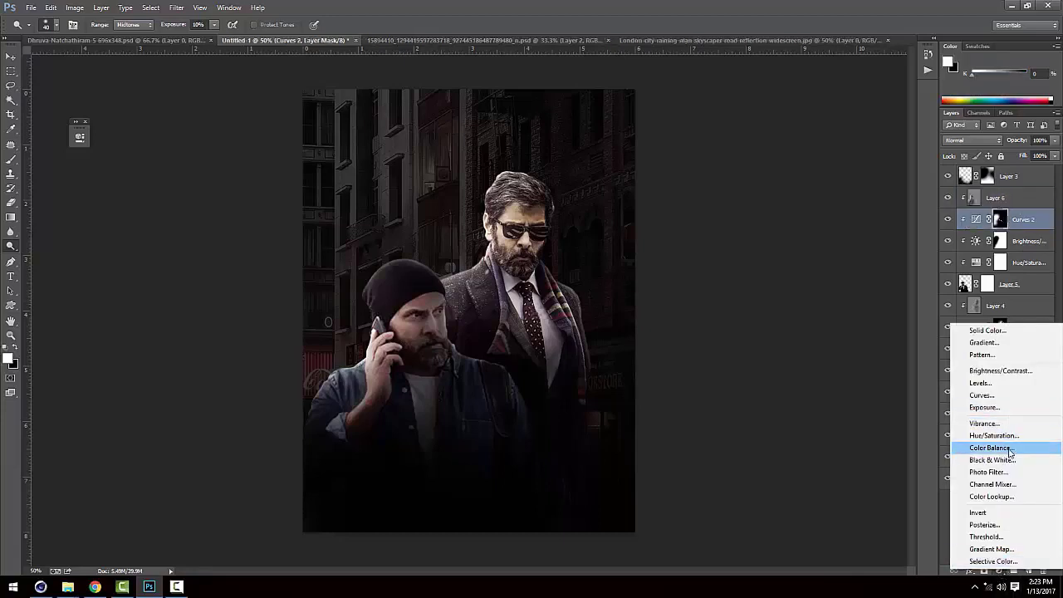
{"action": "left_click", "coordinate": [981, 395]}
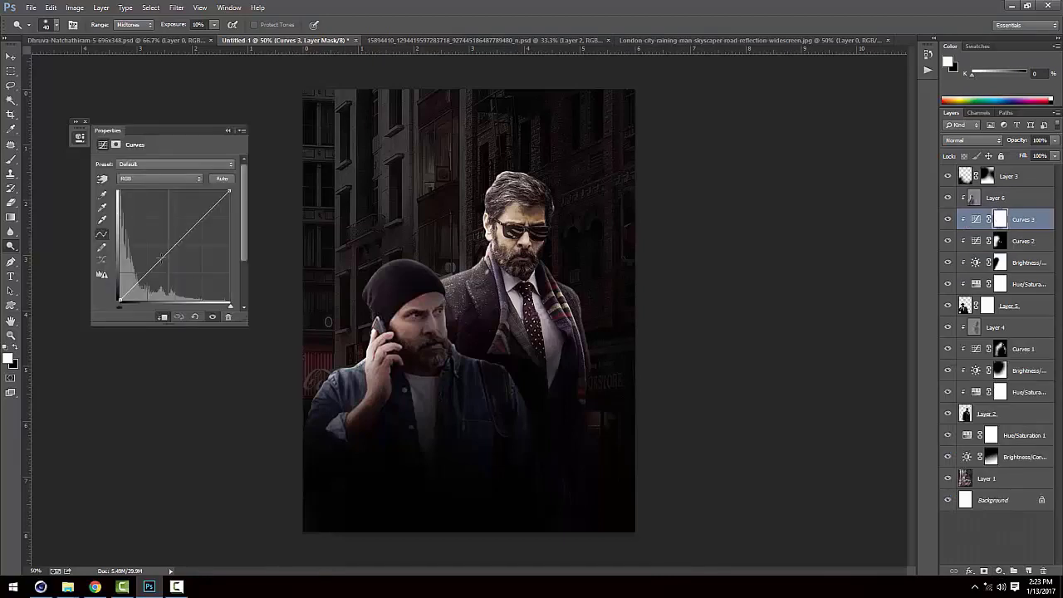
{"action": "left_click", "coordinate": [152, 186]}
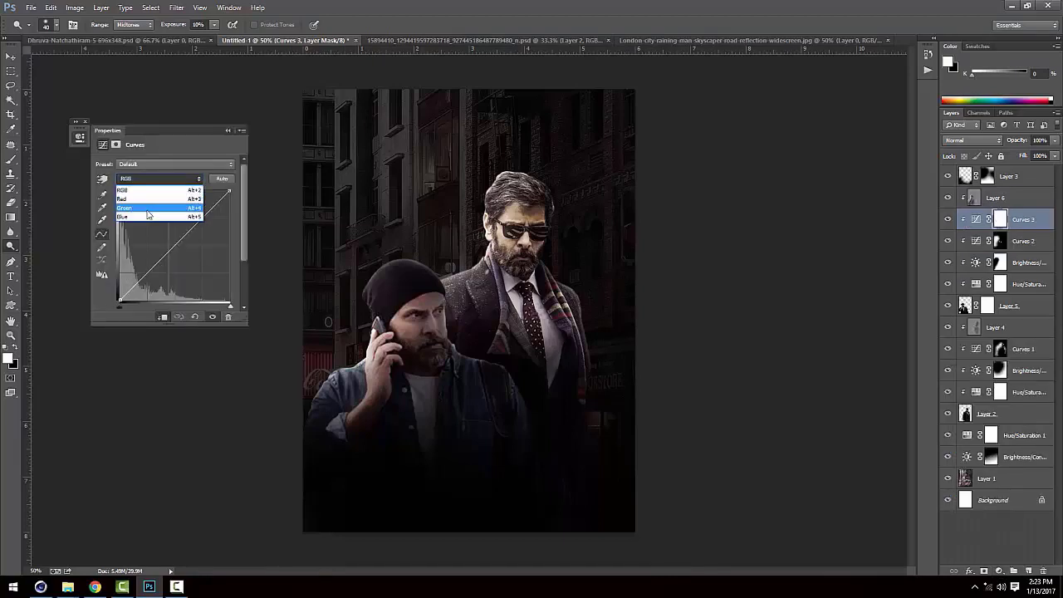
{"action": "left_click", "coordinate": [153, 190]}
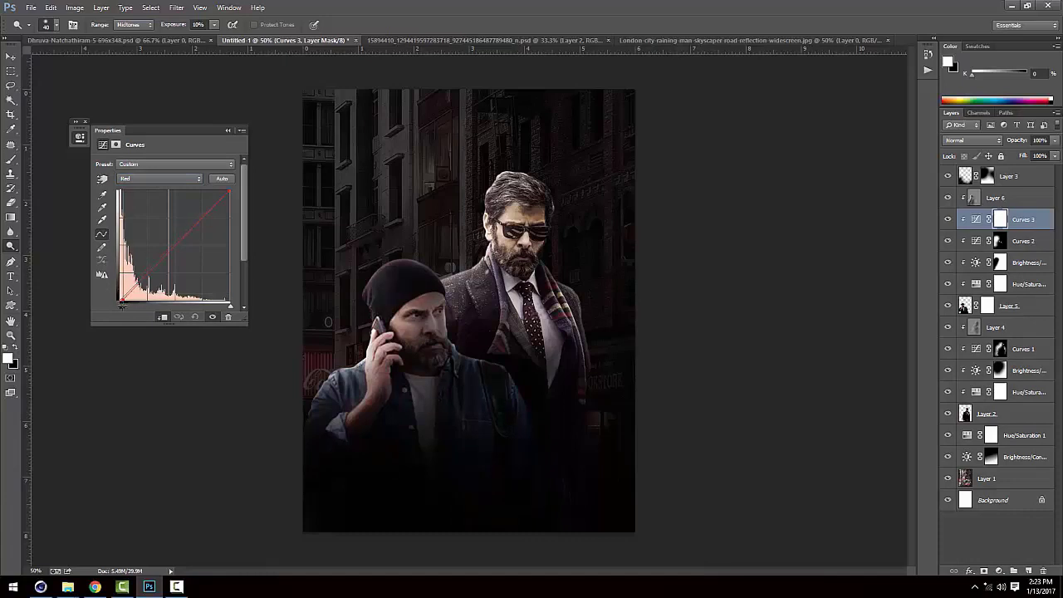
{"action": "left_click_drag", "start_coordinate": [174, 246], "coordinate": [173, 244]}
{"action": "left_click_drag", "start_coordinate": [228, 194], "coordinate": [228, 216]}
{"action": "left_click", "coordinate": [228, 130]}
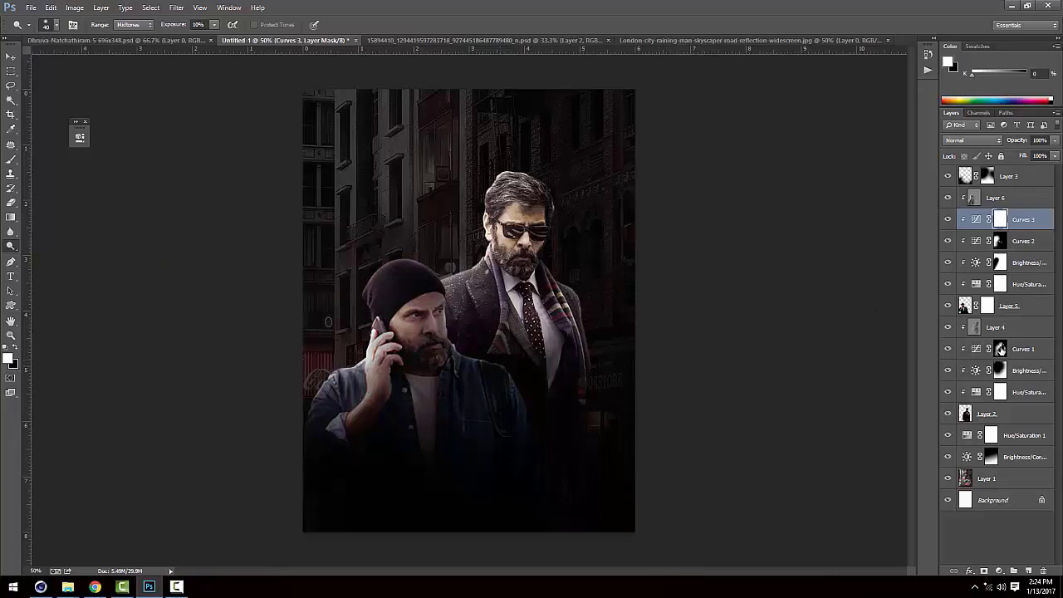
Select the Curves 1 mask with a black Brush ready.
{"action": "left_click", "coordinate": [1000, 349]}
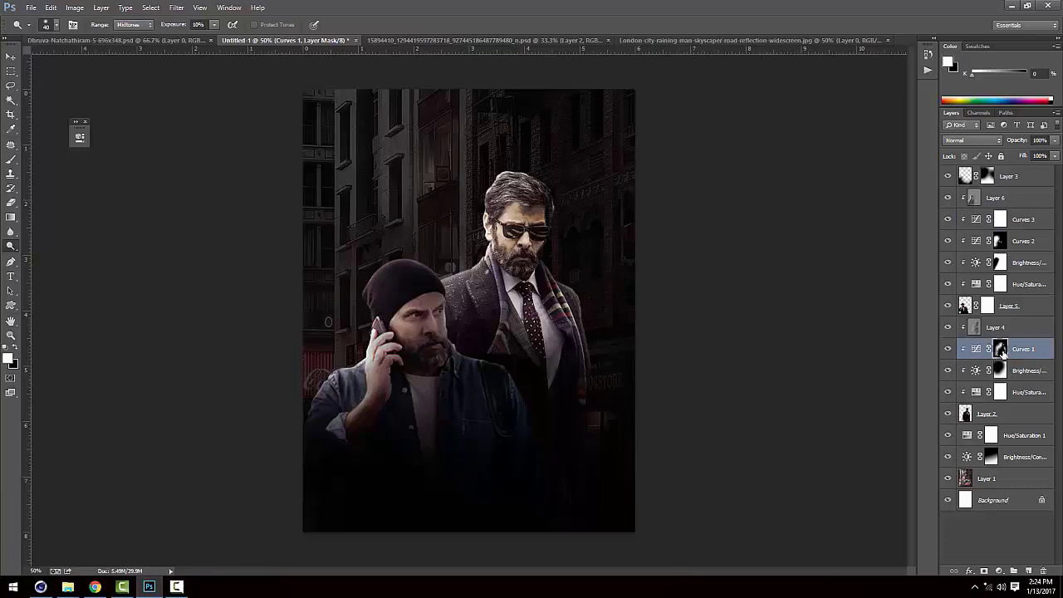
{"action": "left_click", "coordinate": [12, 162]}
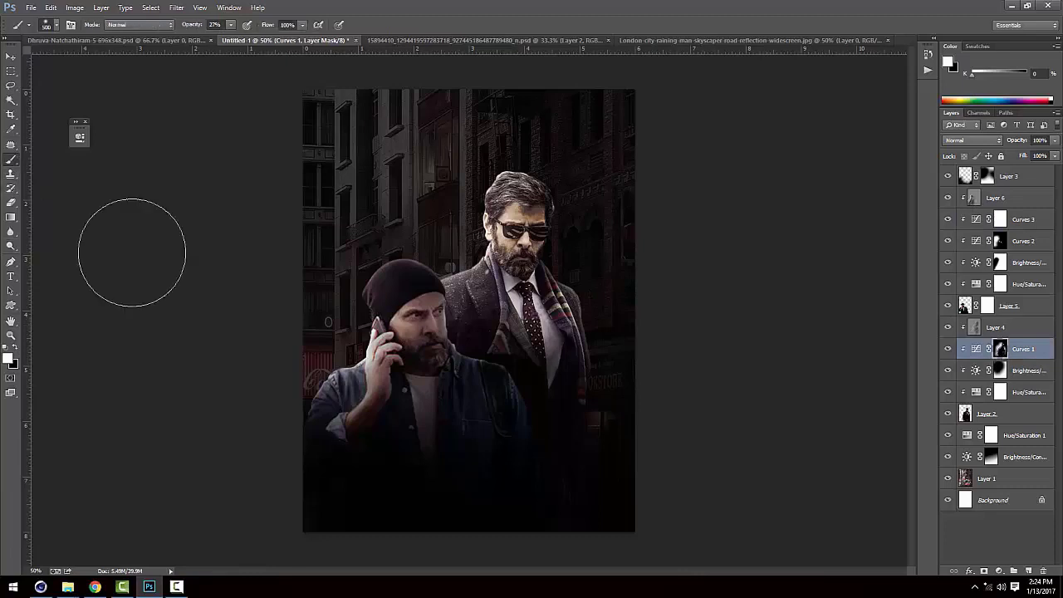
{"action": "left_click", "coordinate": [16, 345]}
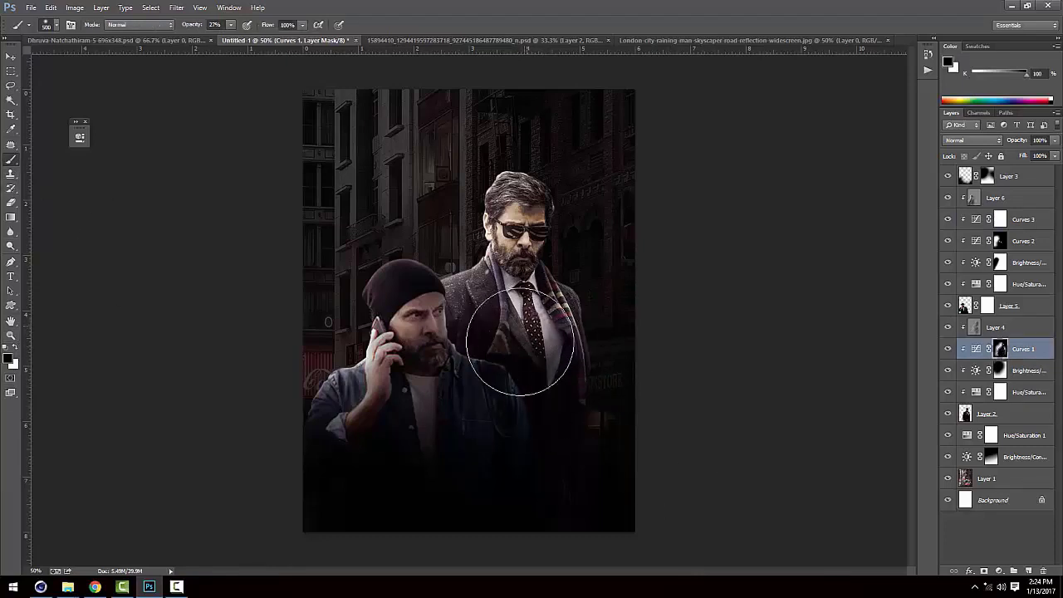
Burn the suited man's lapel and chest on Layer 4 with a 500-size brush.
{"action": "left_click", "coordinate": [975, 329]}
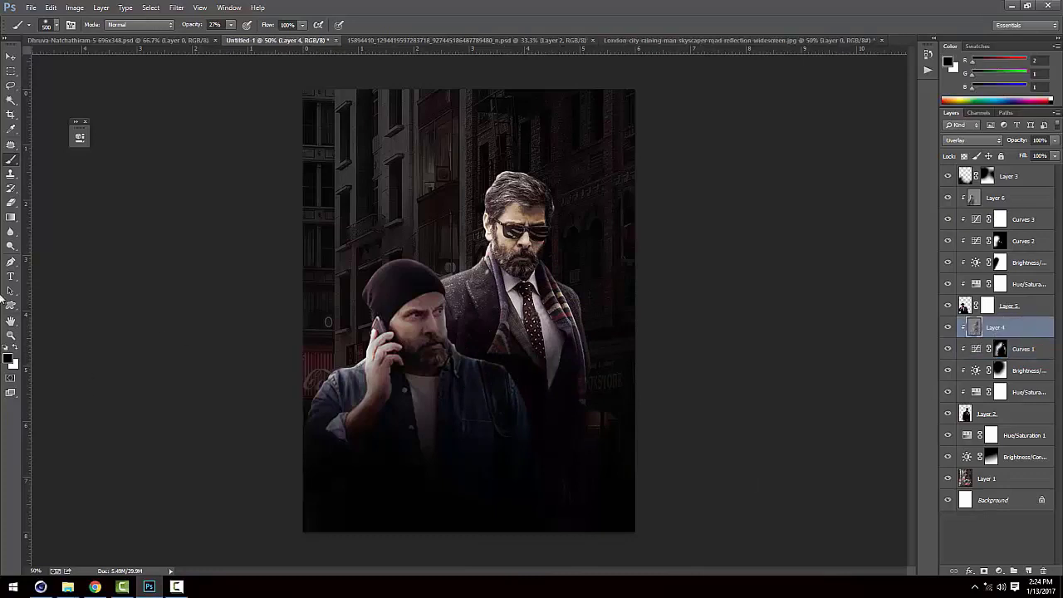
{"action": "left_click", "coordinate": [11, 249]}
{"action": "left_click", "coordinate": [10, 233]}
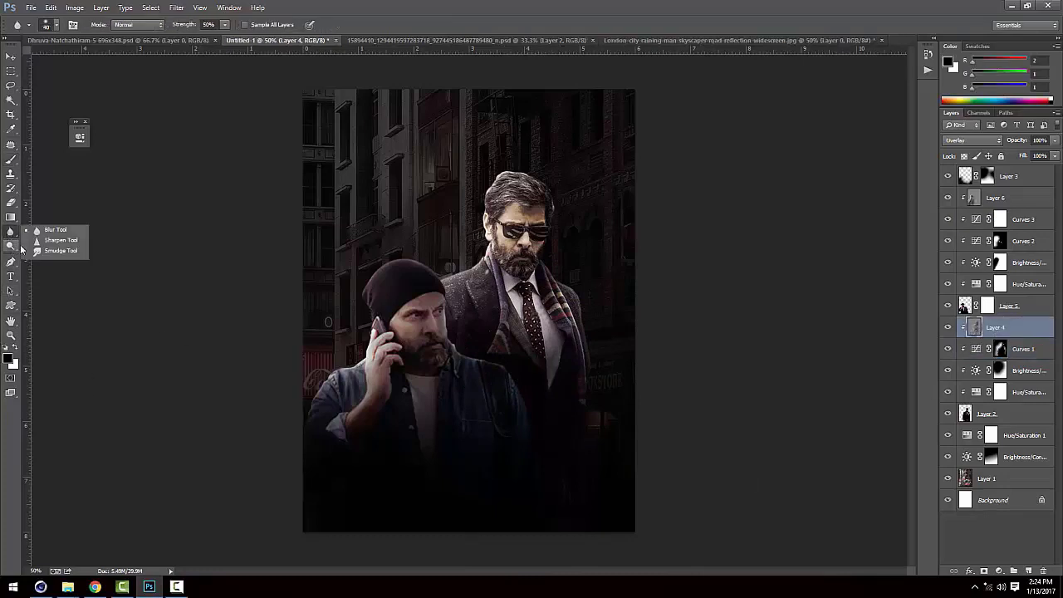
{"action": "right_click", "coordinate": [13, 250]}
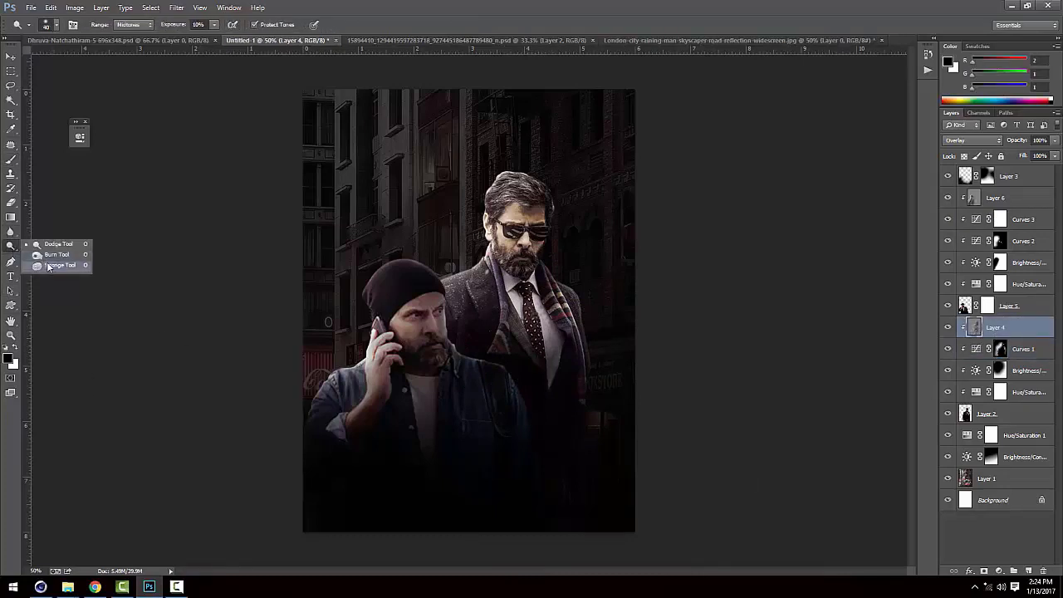
{"action": "left_click", "coordinate": [49, 259]}
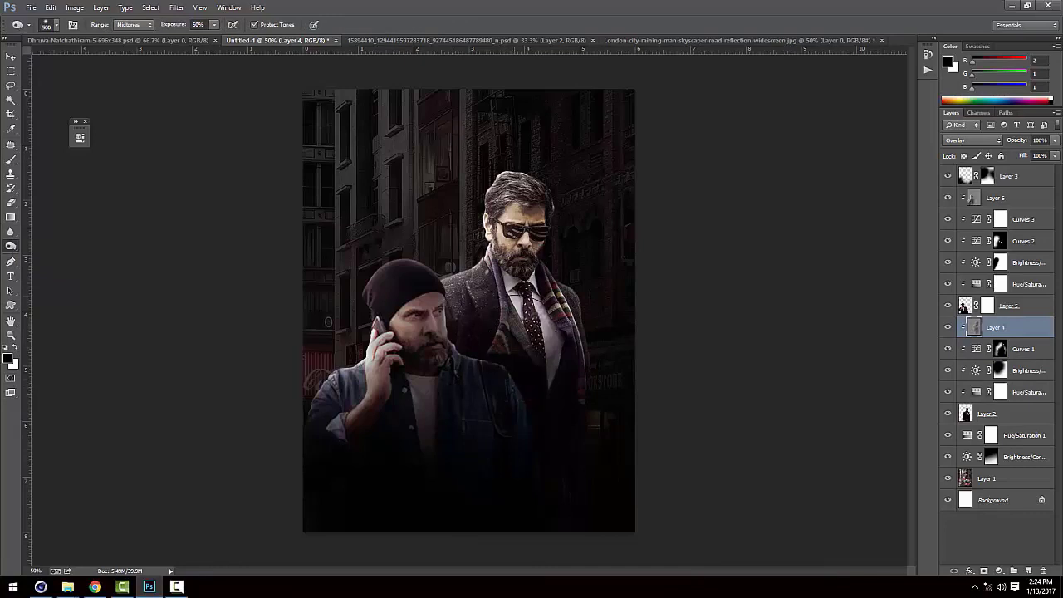
{"action": "key", "text": "bracketright"}
{"action": "key", "text": "bracketright"}
{"action": "key", "text": "bracketright"}
{"action": "mouse_move", "coordinate": [550, 398]}
{"action": "left_mouse_down"}
{"action": "mouse_move", "coordinate": [516, 363]}
{"action": "mouse_move", "coordinate": [525, 344]}
{"action": "left_mouse_up"}
Switch to the Move tool and set the poster view to 50%.
{"action": "key", "text": "v"}
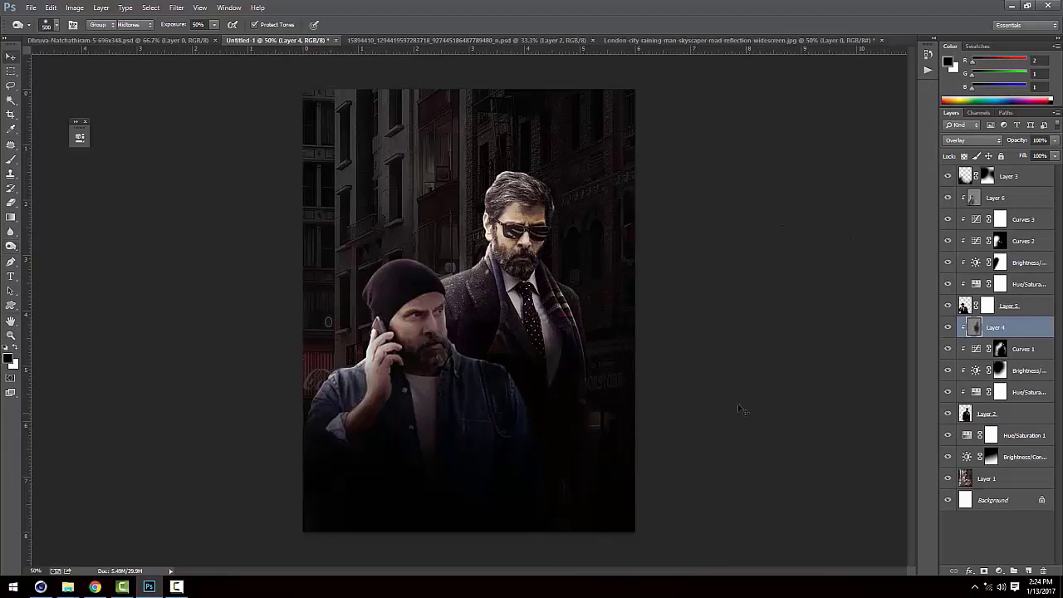
{"action": "left_click", "coordinate": [739, 403]}
{"action": "key", "text": "ctrl+minus"}
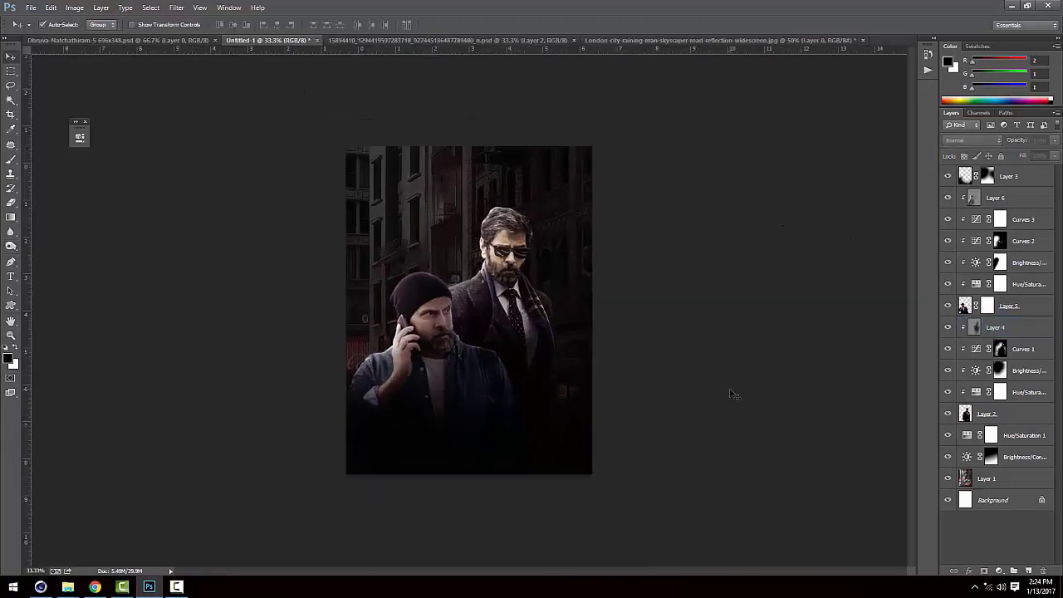
{"action": "key", "text": "ctrl+plus"}
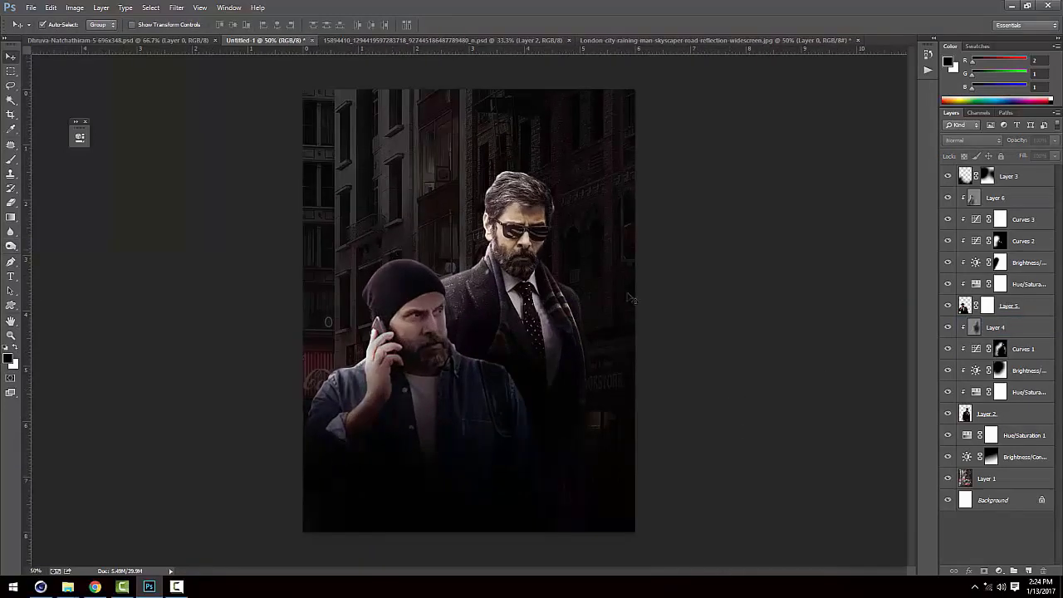
On Layer 6, dodge the beanie man's shoulder, hand and both jackets at 44% exposure.
{"action": "left_click", "coordinate": [976, 204]}
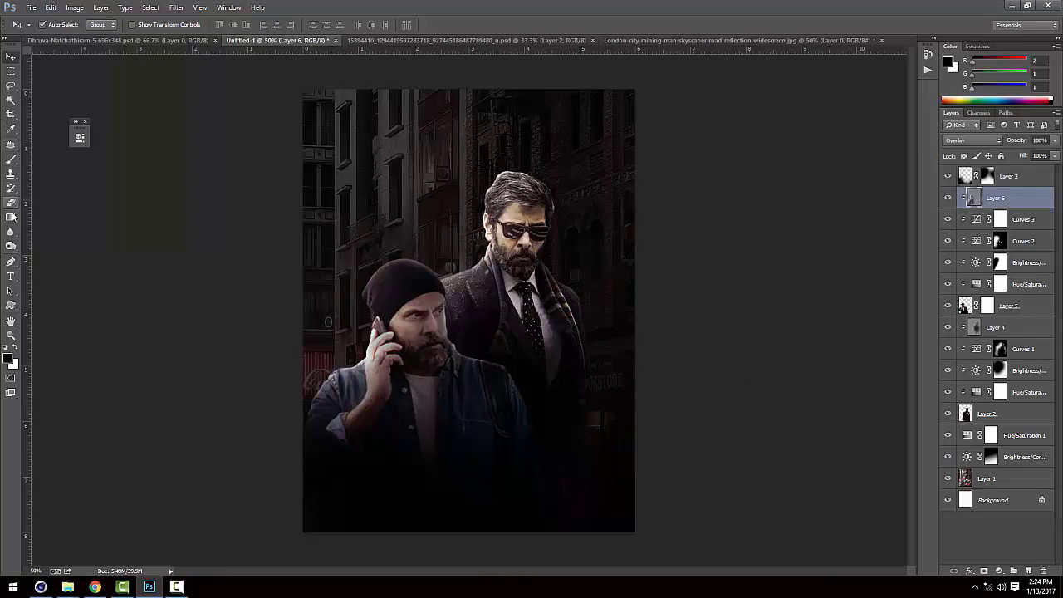
{"action": "left_click", "coordinate": [11, 247]}
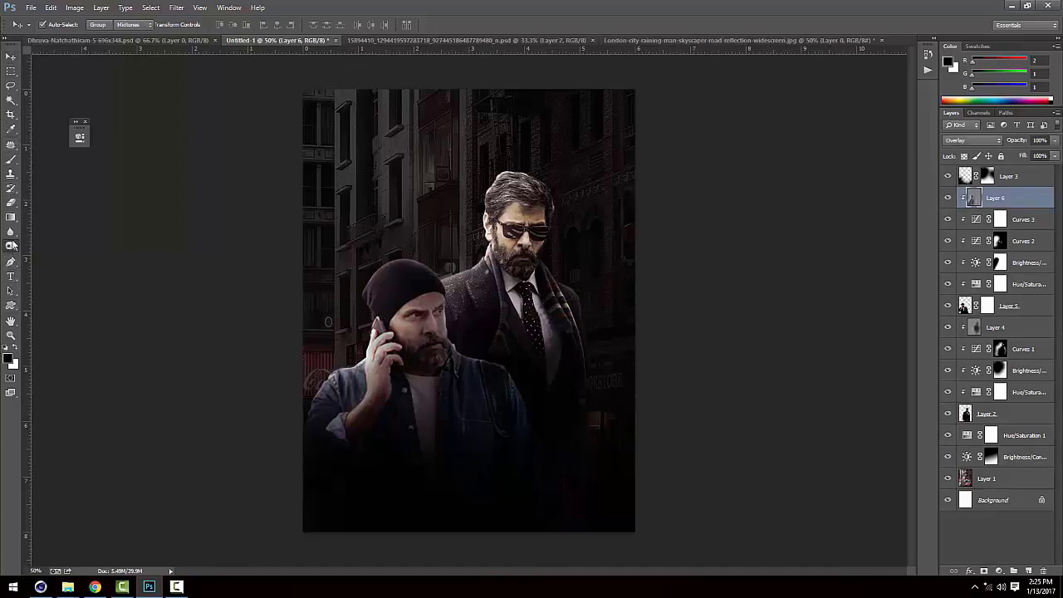
{"action": "left_click", "coordinate": [42, 246]}
{"action": "left_click", "coordinate": [214, 24]}
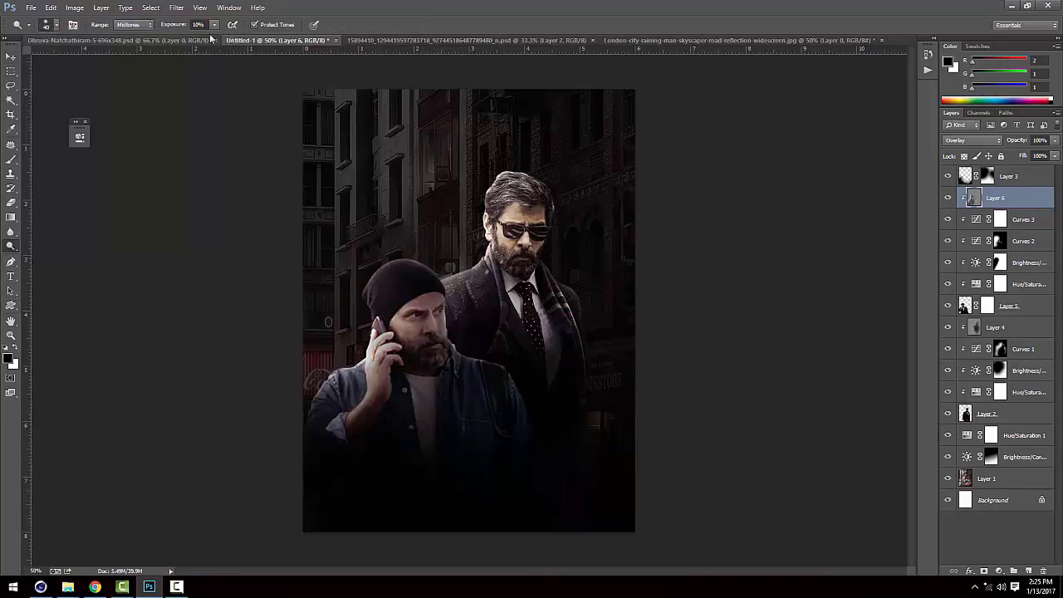
{"action": "left_click_drag", "start_coordinate": [214, 39], "coordinate": [233, 39]}
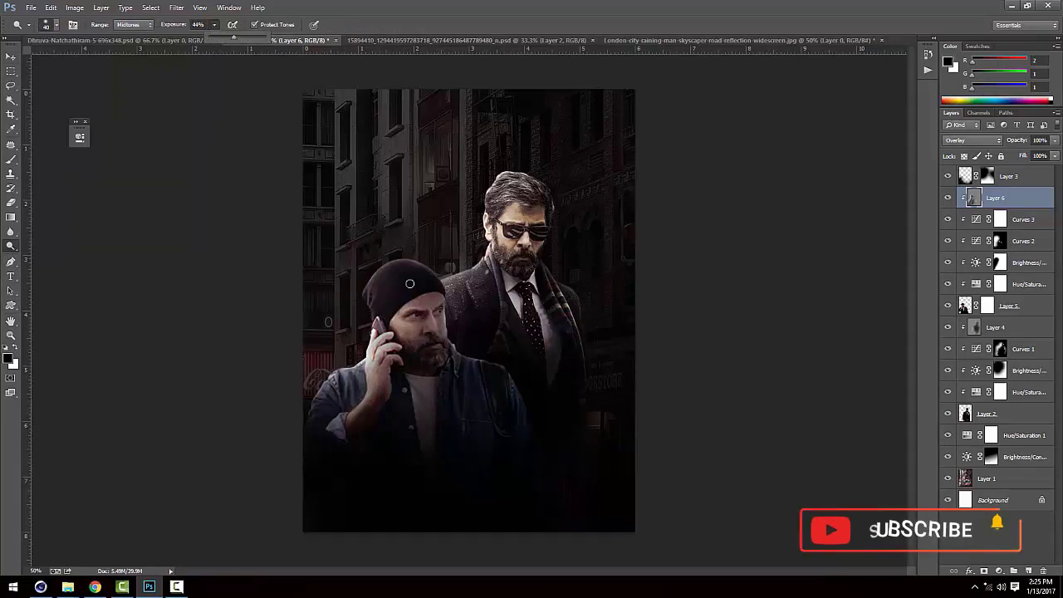
{"action": "key", "text": "Return"}
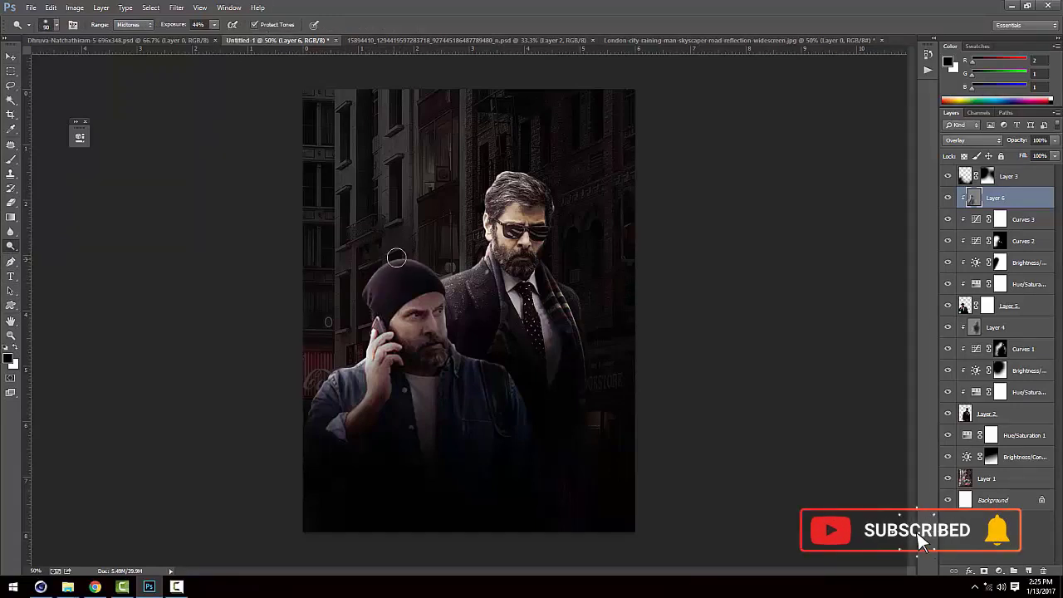
{"action": "left_click_drag", "start_coordinate": [327, 391], "coordinate": [378, 332]}
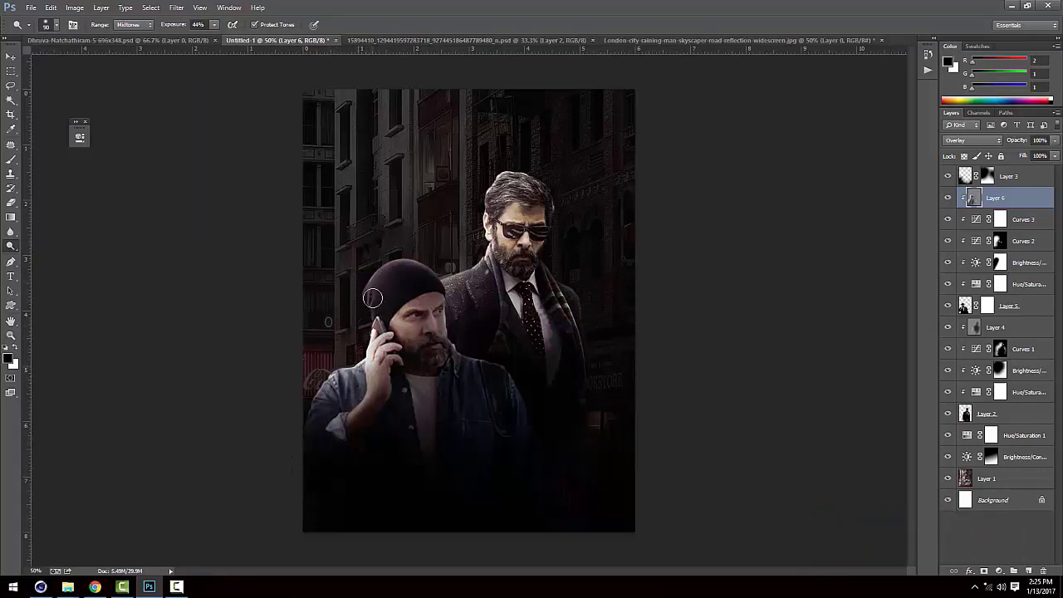
{"action": "mouse_move", "coordinate": [452, 310]}
{"action": "left_mouse_down"}
{"action": "mouse_move", "coordinate": [452, 349]}
{"action": "mouse_move", "coordinate": [522, 375]}
{"action": "mouse_move", "coordinate": [445, 336]}
{"action": "left_mouse_up"}
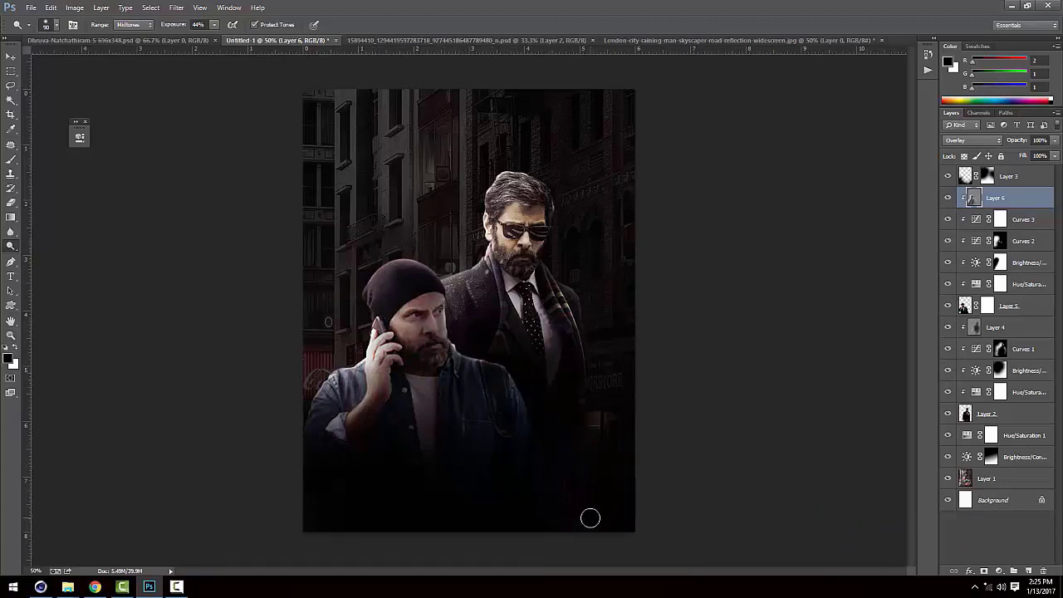
Reset the view to 50% and select Layer 3.
{"action": "key", "text": "ctrl+minus"}
{"action": "key", "text": "v"}
{"action": "key", "text": "ctrl+plus"}
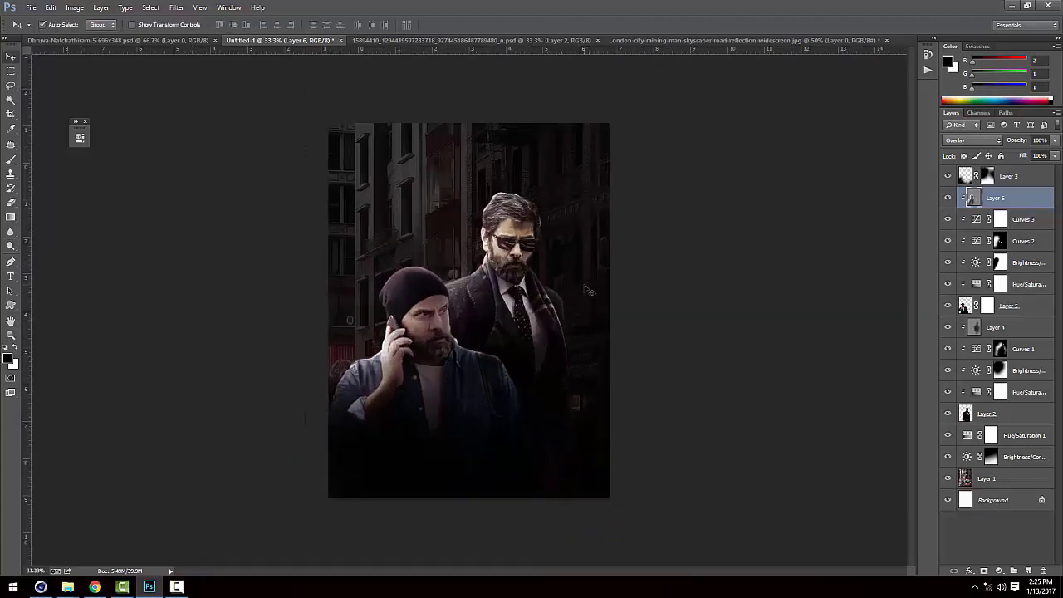
{"action": "left_click", "coordinate": [1004, 178]}
Add a Color Balance adjustment layer and shift the midtones toward cyan.
{"action": "left_click", "coordinate": [1000, 571]}
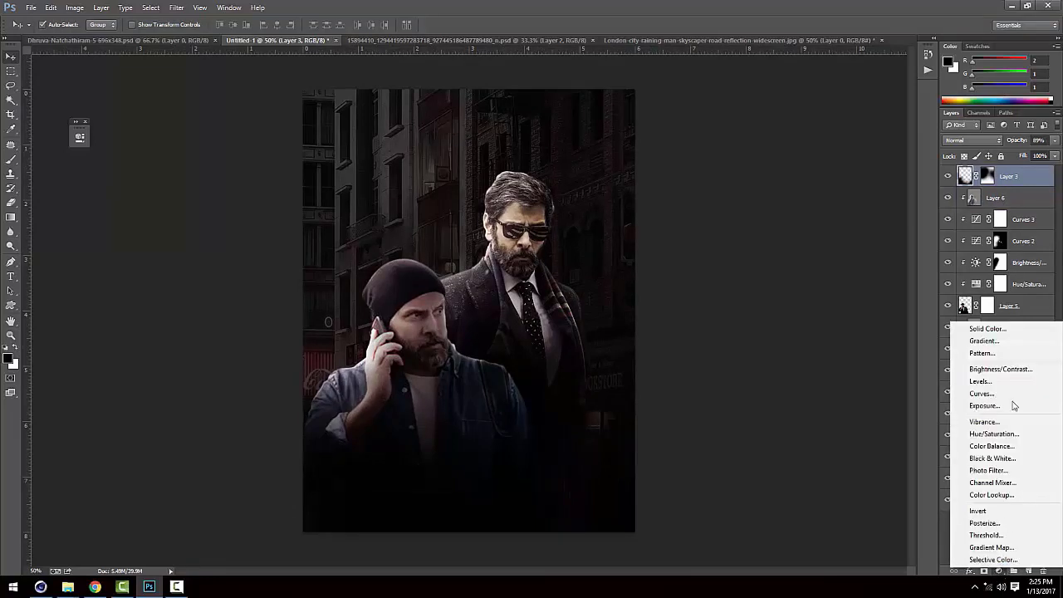
{"action": "left_click", "coordinate": [1014, 454]}
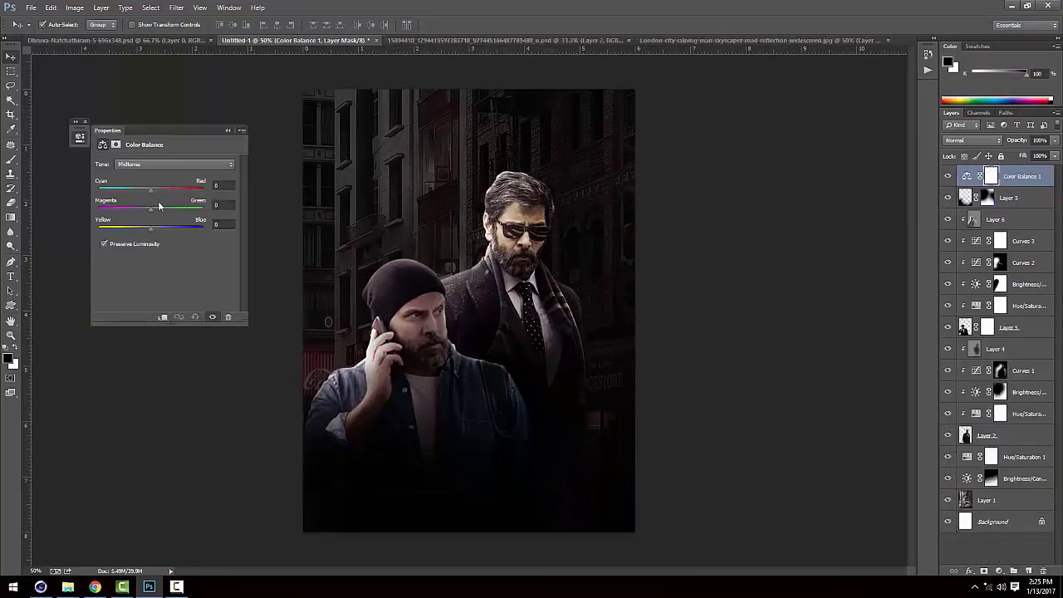
{"action": "mouse_move", "coordinate": [148, 194]}
{"action": "left_mouse_down"}
{"action": "mouse_move", "coordinate": [160, 213]}
{"action": "mouse_move", "coordinate": [145, 233]}
{"action": "left_mouse_up"}
Push the Color Balance highlights toward cyan and blue.
{"action": "left_click", "coordinate": [149, 163]}
{"action": "left_click", "coordinate": [154, 192]}
{"action": "left_click_drag", "start_coordinate": [147, 194], "coordinate": [135, 196]}
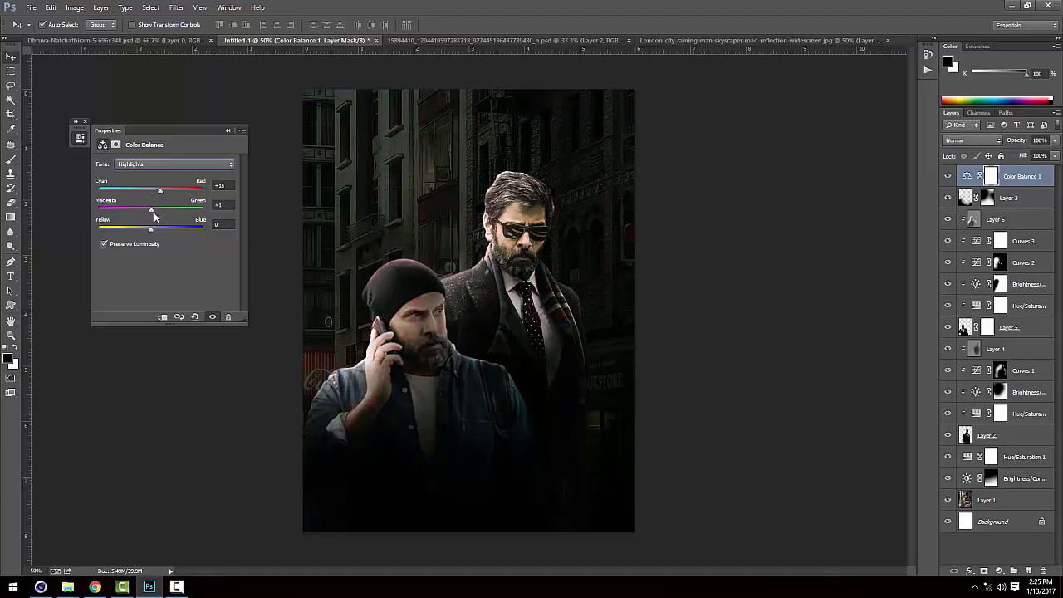
{"action": "mouse_move", "coordinate": [152, 234]}
{"action": "left_mouse_down"}
{"action": "mouse_move", "coordinate": [140, 237]}
{"action": "mouse_move", "coordinate": [160, 233]}
{"action": "left_mouse_up"}
Tint the shadows to cyan -13, magenta -1 and blue +2.
{"action": "left_click", "coordinate": [177, 164]}
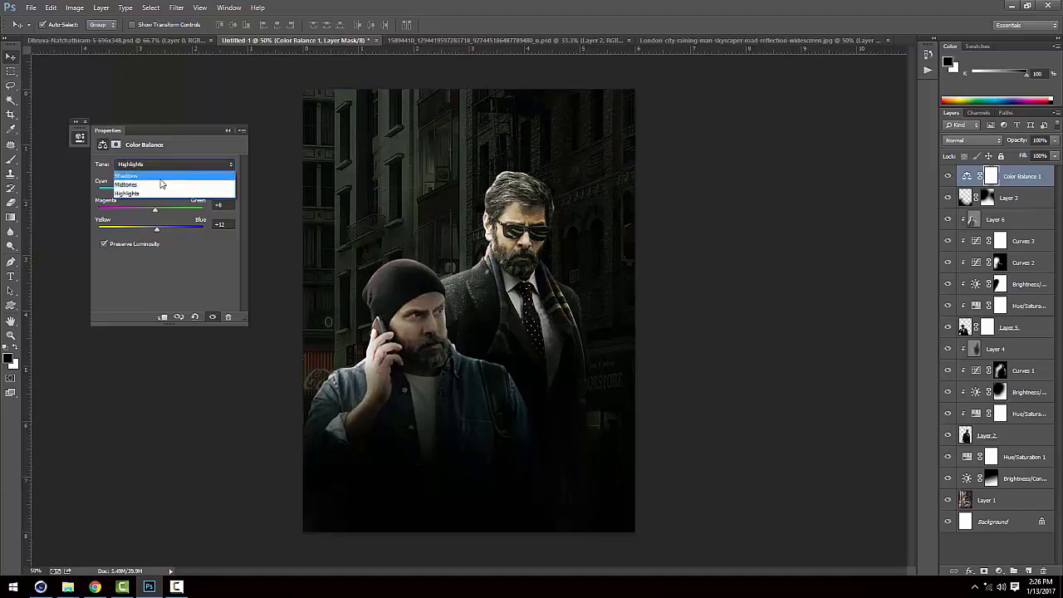
{"action": "left_click", "coordinate": [162, 176]}
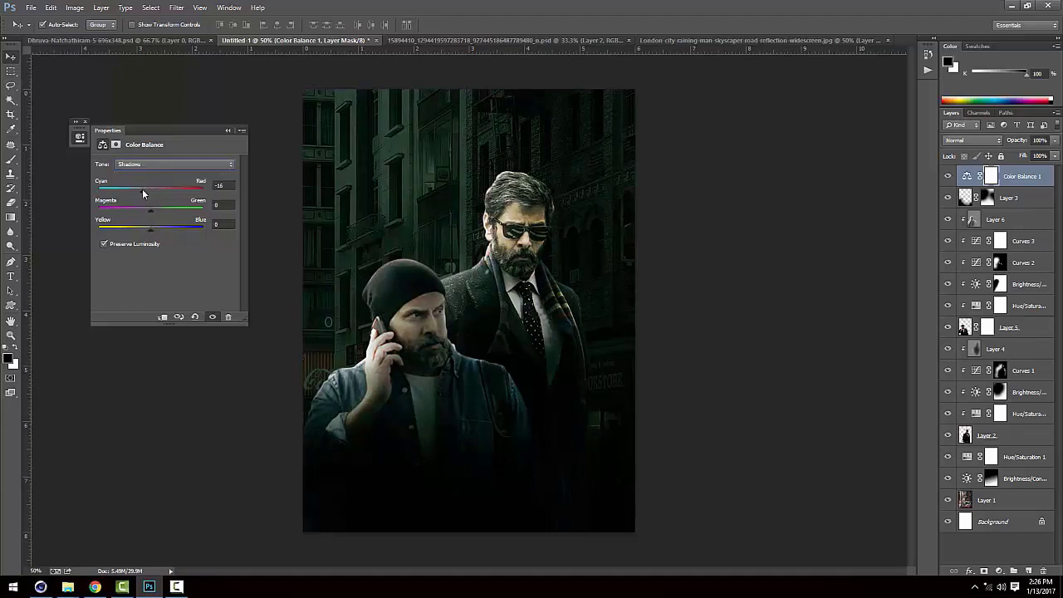
{"action": "left_click_drag", "start_coordinate": [154, 213], "coordinate": [152, 215]}
{"action": "left_click_drag", "start_coordinate": [152, 232], "coordinate": [155, 232]}
{"action": "left_click_drag", "start_coordinate": [152, 214], "coordinate": [150, 214]}
Stamp all layers from Color Balance 1 down into a merged Layer 7 and open Camera Raw.
{"action": "left_click", "coordinate": [997, 500], "text": "shift"}
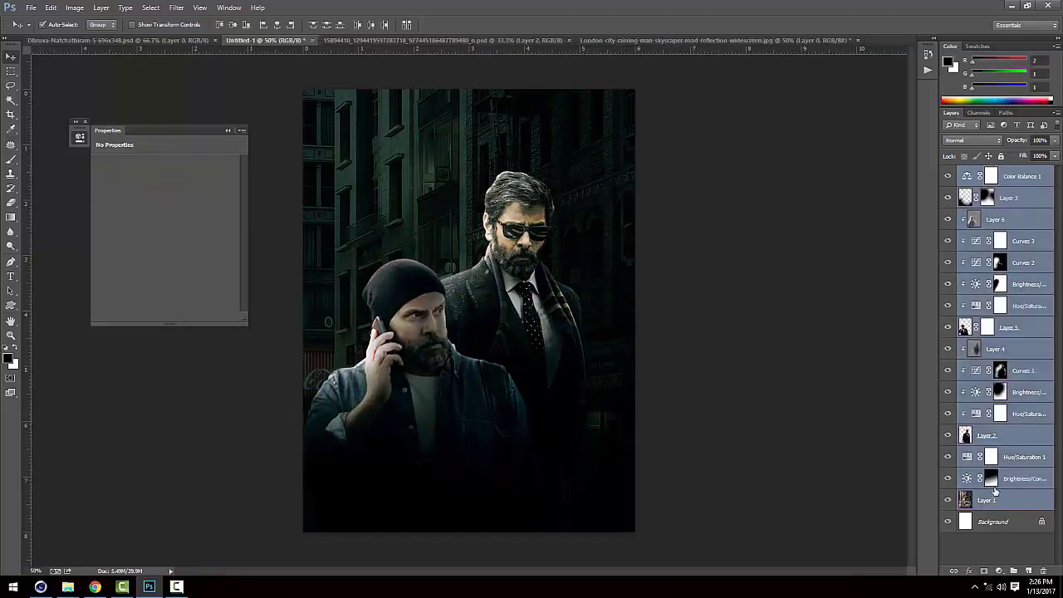
{"action": "key", "text": "ctrl+shift+alt+e"}
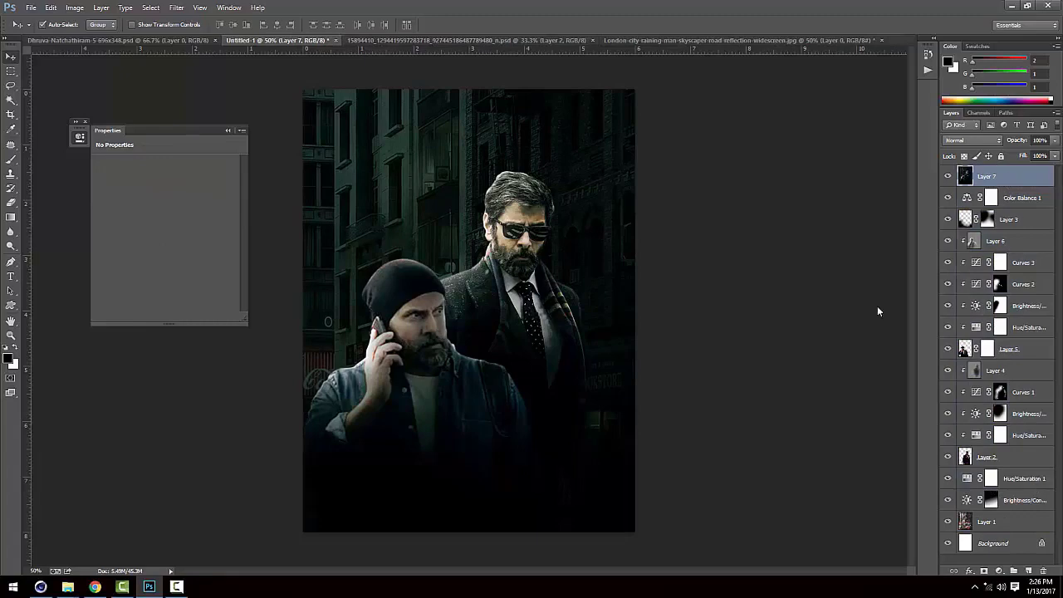
{"action": "left_click", "coordinate": [177, 8]}
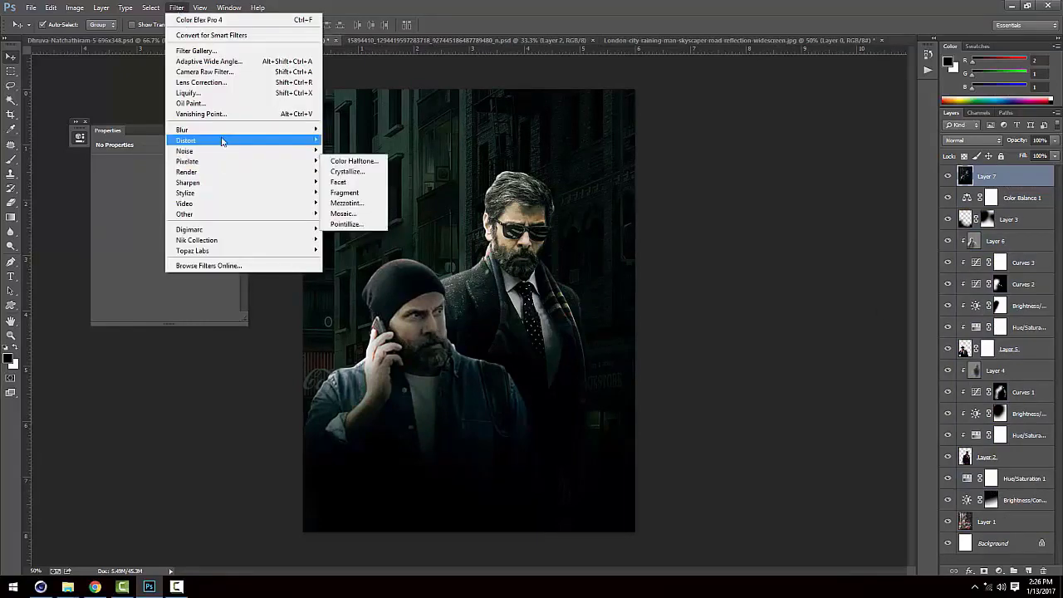
{"action": "left_click", "coordinate": [211, 72]}
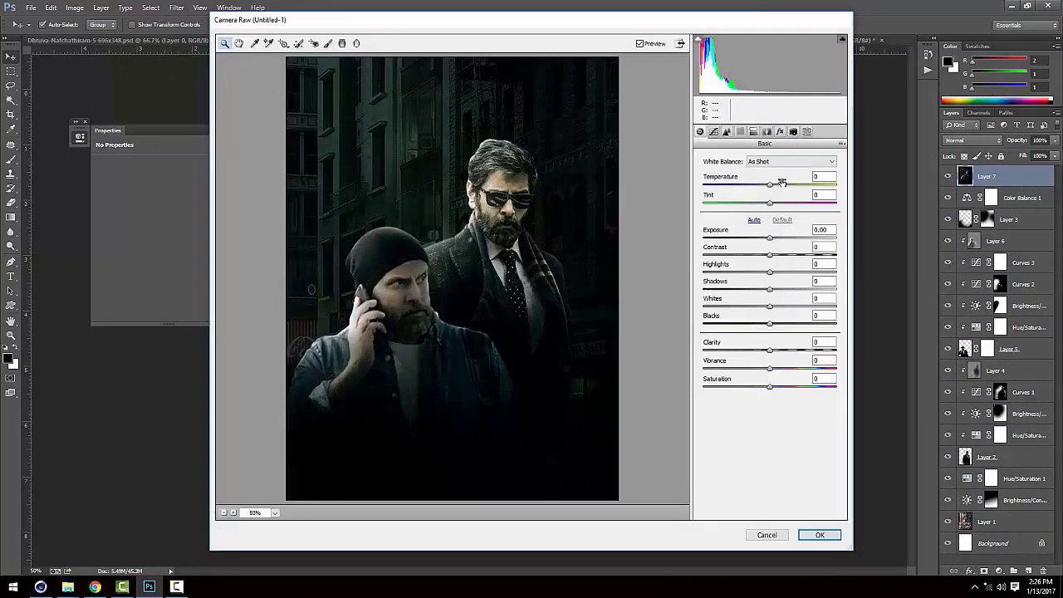
Warm the white balance slightly and shift the calibration shadow tint to about +19.
{"action": "mouse_move", "coordinate": [770, 185]}
{"action": "left_mouse_down"}
{"action": "mouse_move", "coordinate": [764, 204]}
{"action": "mouse_move", "coordinate": [774, 184]}
{"action": "left_mouse_up"}
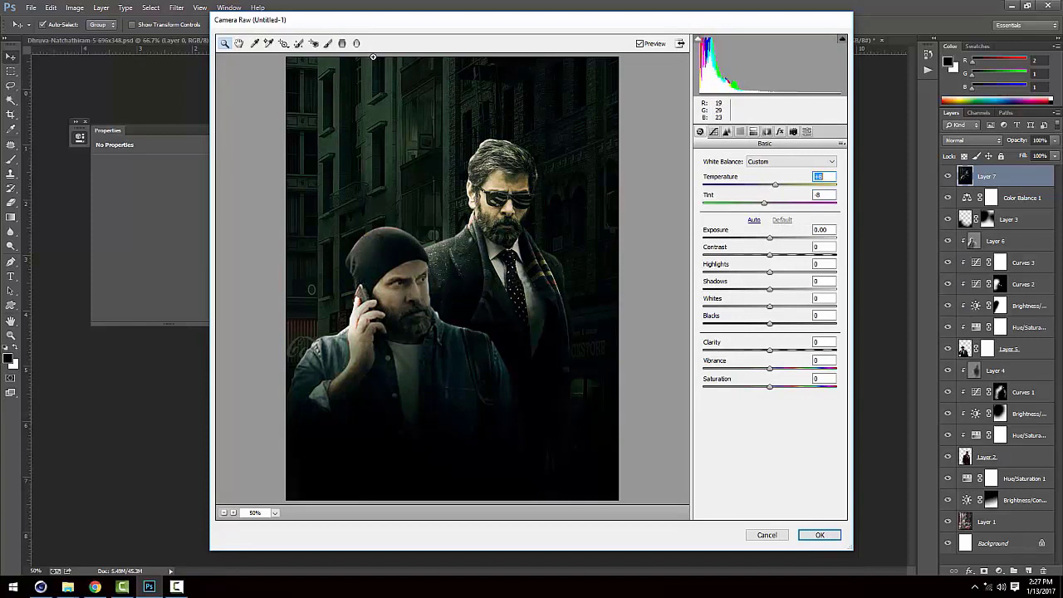
{"action": "left_click", "coordinate": [766, 132]}
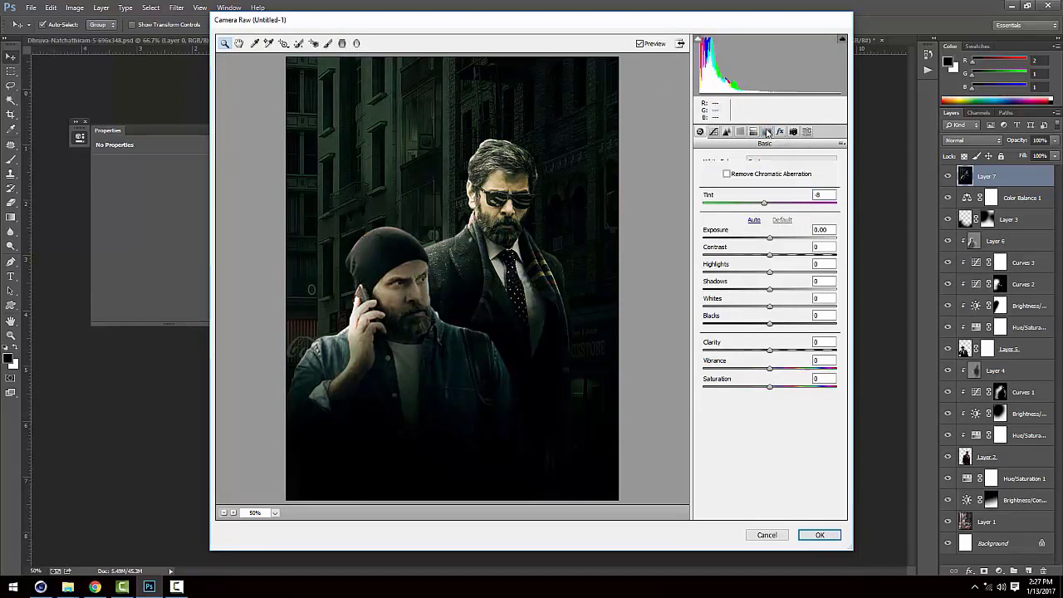
{"action": "left_click", "coordinate": [793, 131]}
{"action": "left_click_drag", "start_coordinate": [773, 201], "coordinate": [782, 204]}
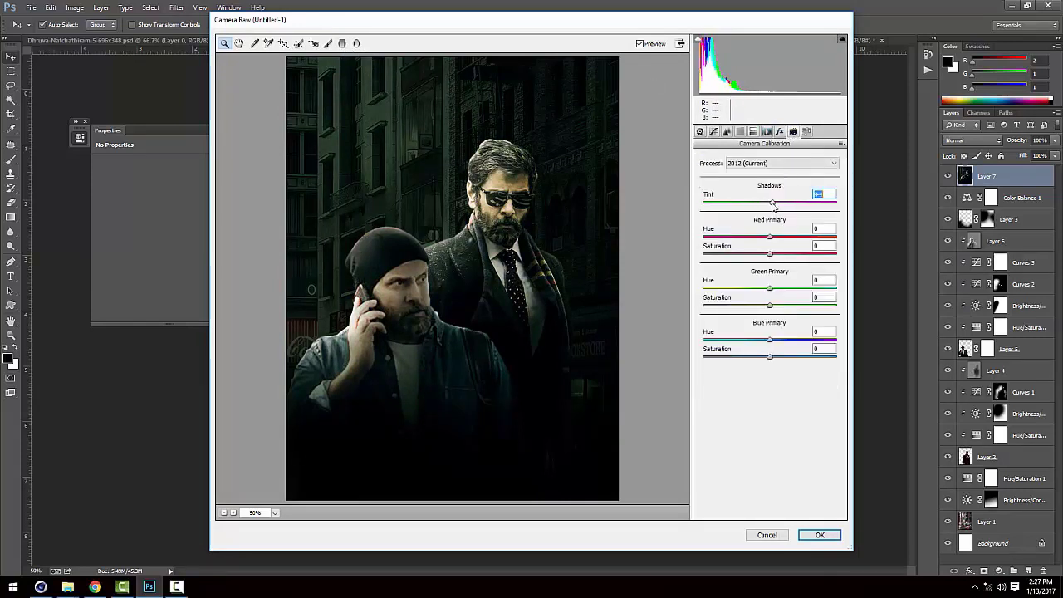
{"action": "left_click", "coordinate": [753, 131]}
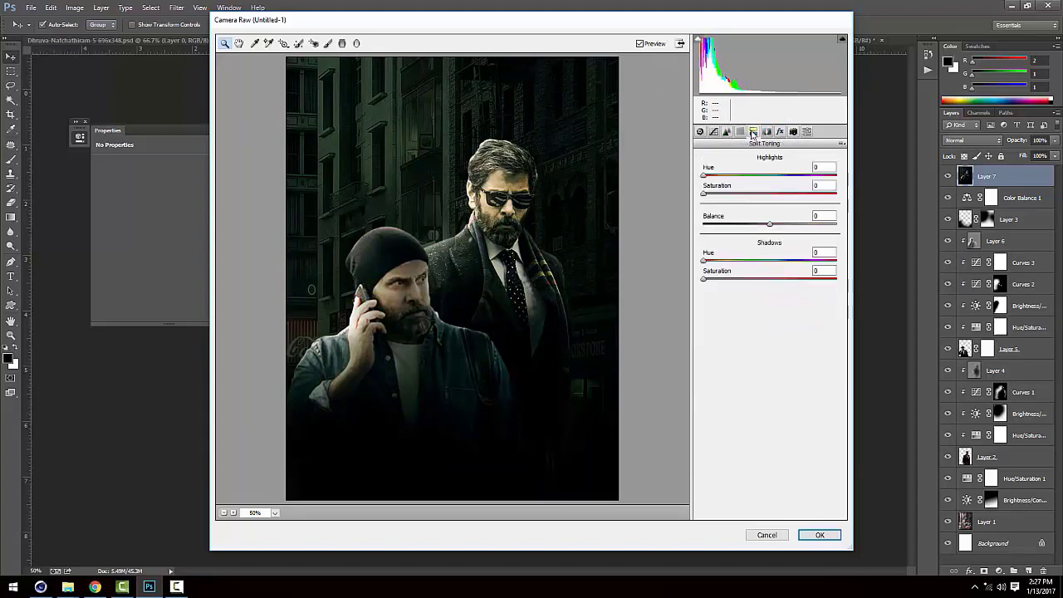
Draw a radial filter over the two men, then cancel Camera Raw without applying.
{"action": "left_click", "coordinate": [357, 43]}
{"action": "mouse_move", "coordinate": [365, 156]}
{"action": "left_mouse_down"}
{"action": "mouse_move", "coordinate": [503, 203]}
{"action": "mouse_move", "coordinate": [593, 397]}
{"action": "left_mouse_up"}
{"action": "left_click_drag", "start_coordinate": [365, 156], "coordinate": [450, 239]}
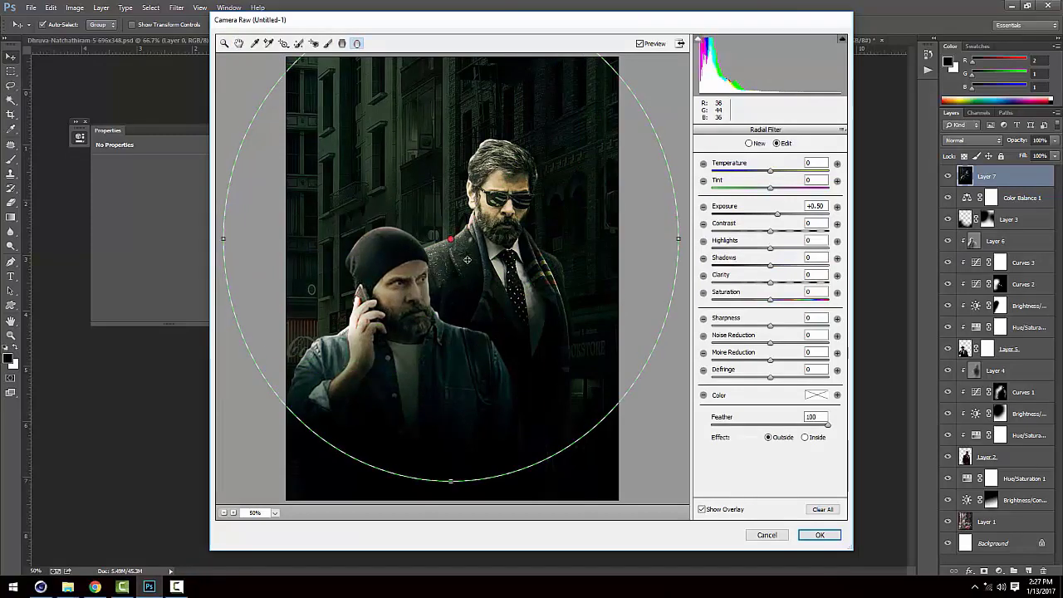
{"action": "left_click", "coordinate": [768, 536]}
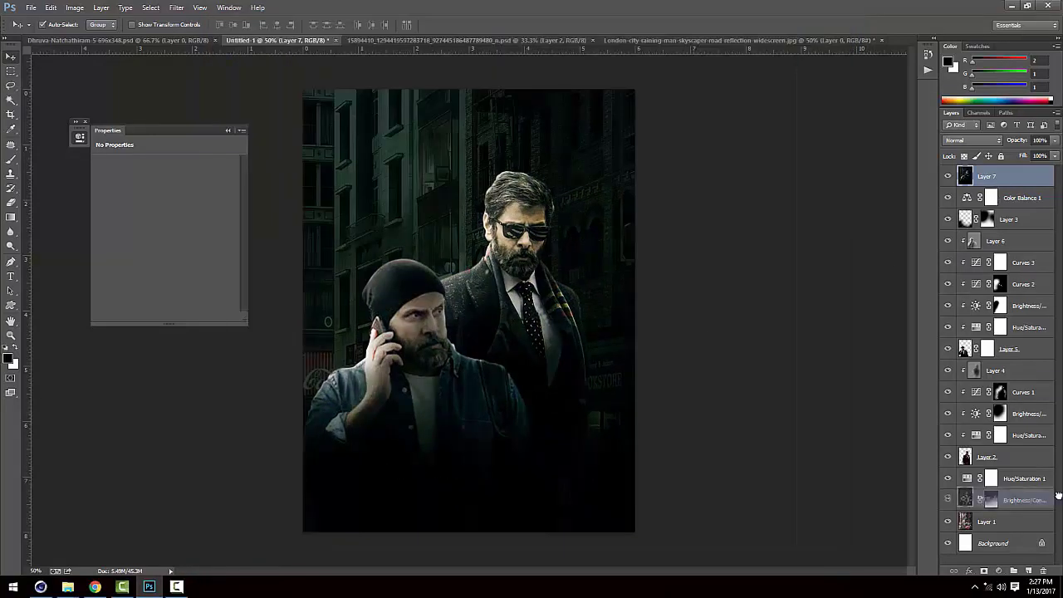
Delete the merged Layer 7 and add a new empty layer above Layer 3.
{"action": "left_click_drag", "start_coordinate": [998, 179], "coordinate": [1043, 571]}
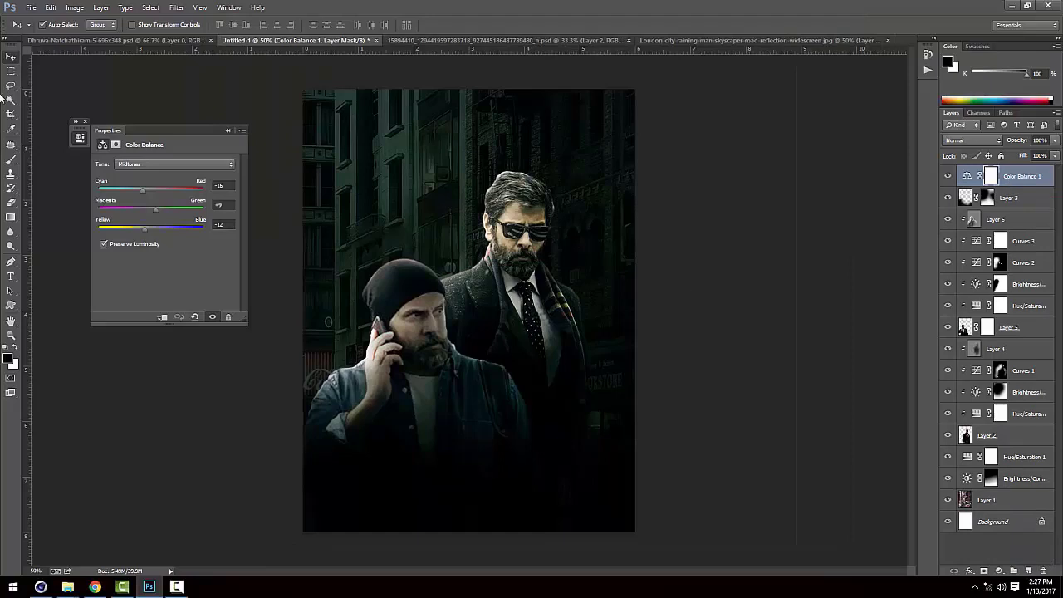
{"action": "left_click", "coordinate": [11, 158]}
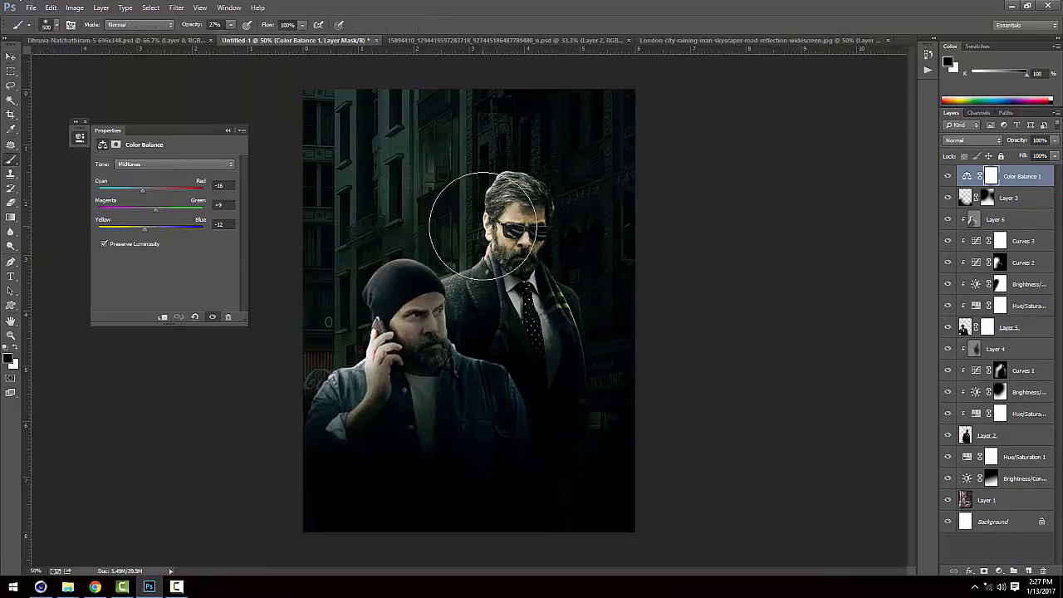
{"action": "key", "text": "x"}
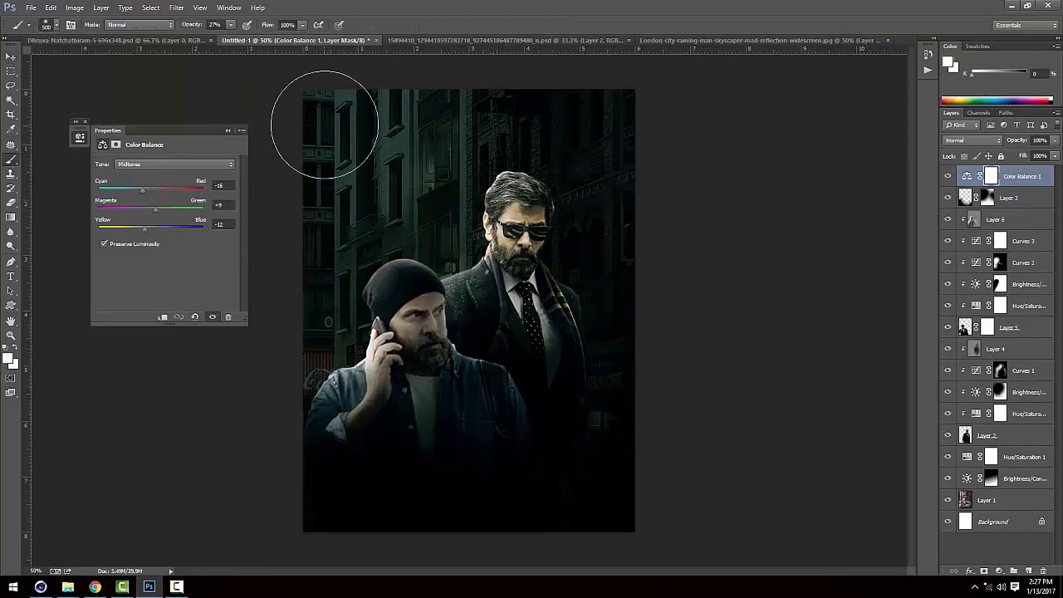
{"action": "left_click", "coordinate": [1009, 202]}
{"action": "left_click", "coordinate": [1028, 570]}
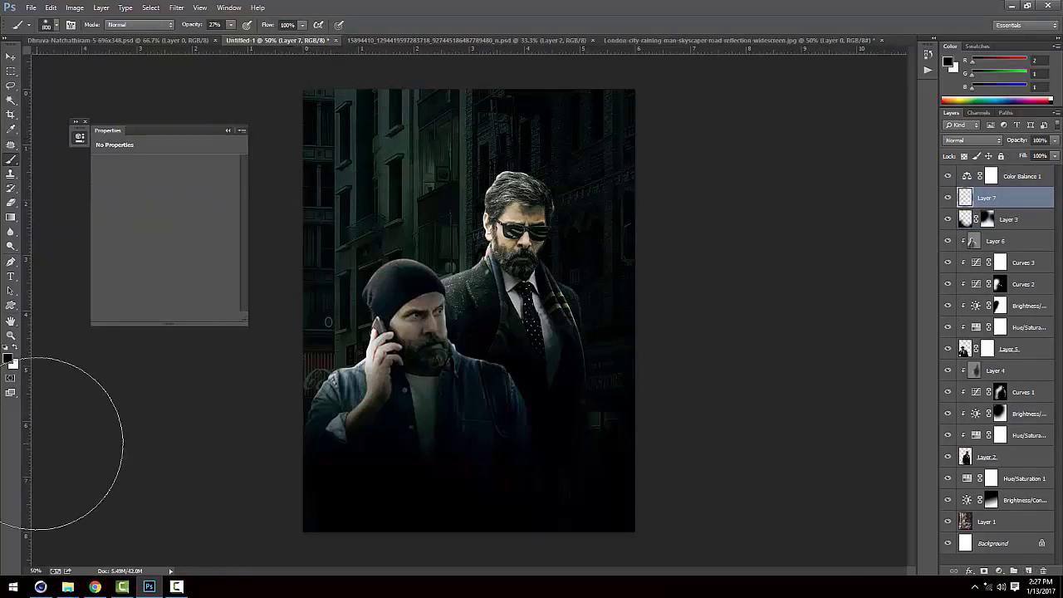
Paint a soft pure-white glow in the top-left corner of the new layer.
{"action": "left_click", "coordinate": [8, 359]}
{"action": "left_click", "coordinate": [652, 140]}
{"action": "left_click", "coordinate": [882, 134]}
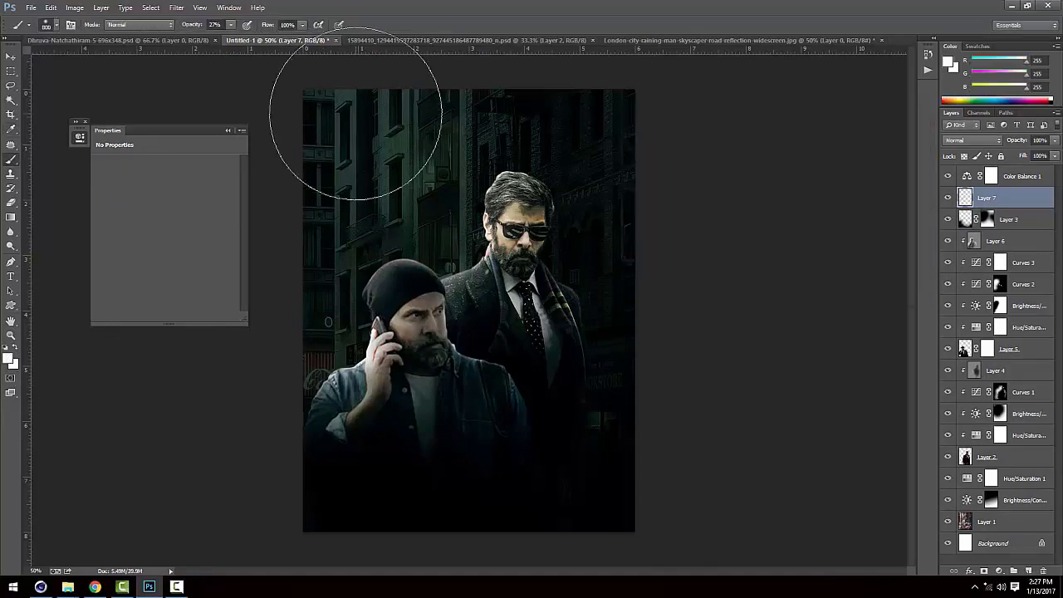
{"action": "left_click", "coordinate": [305, 119]}
{"action": "left_click", "coordinate": [296, 121]}
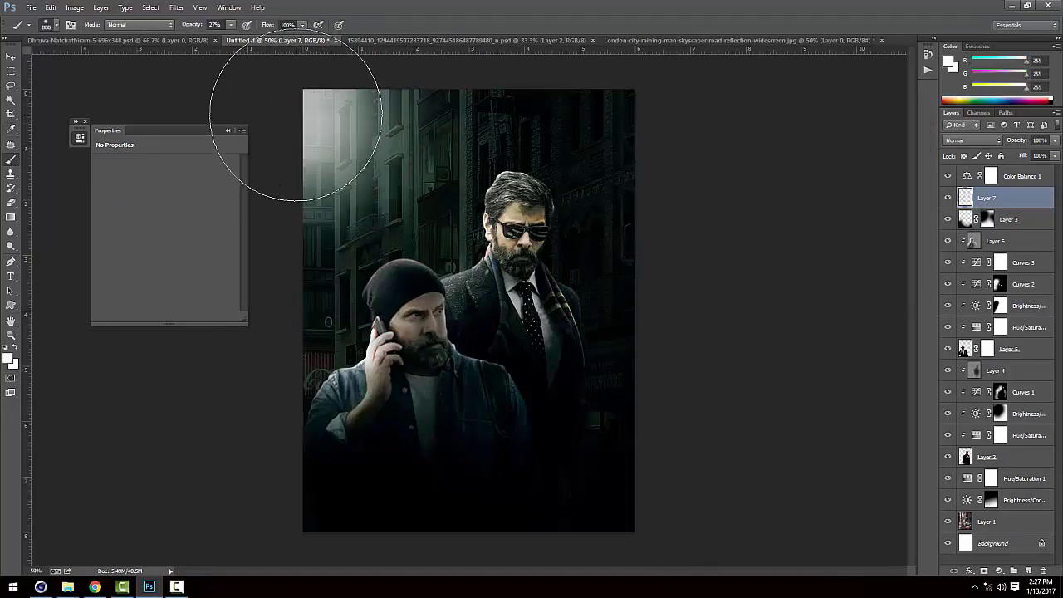
{"action": "key", "text": "v"}
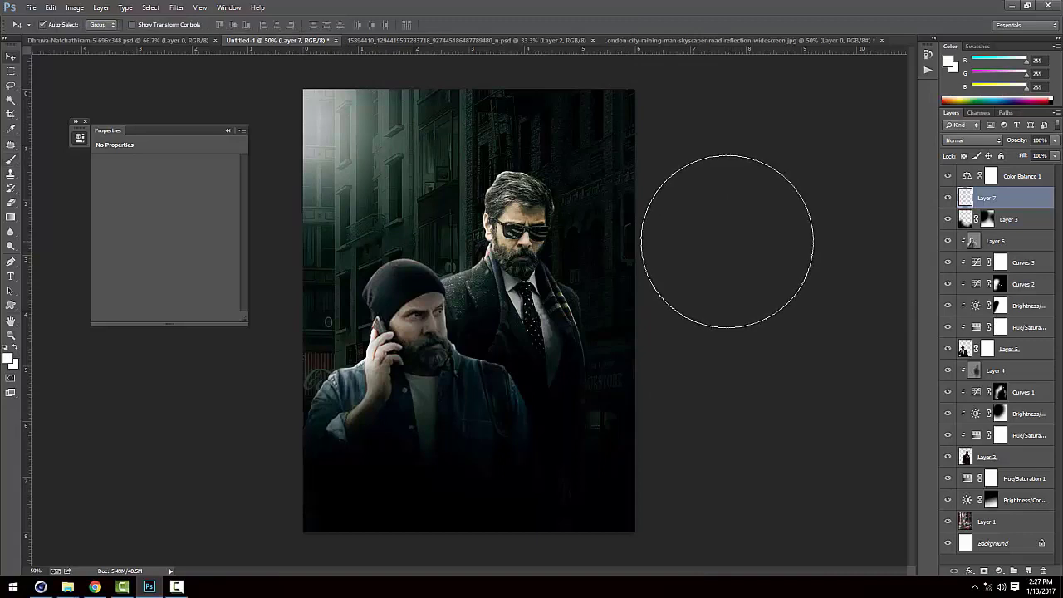
{"action": "left_click", "coordinate": [1024, 174]}
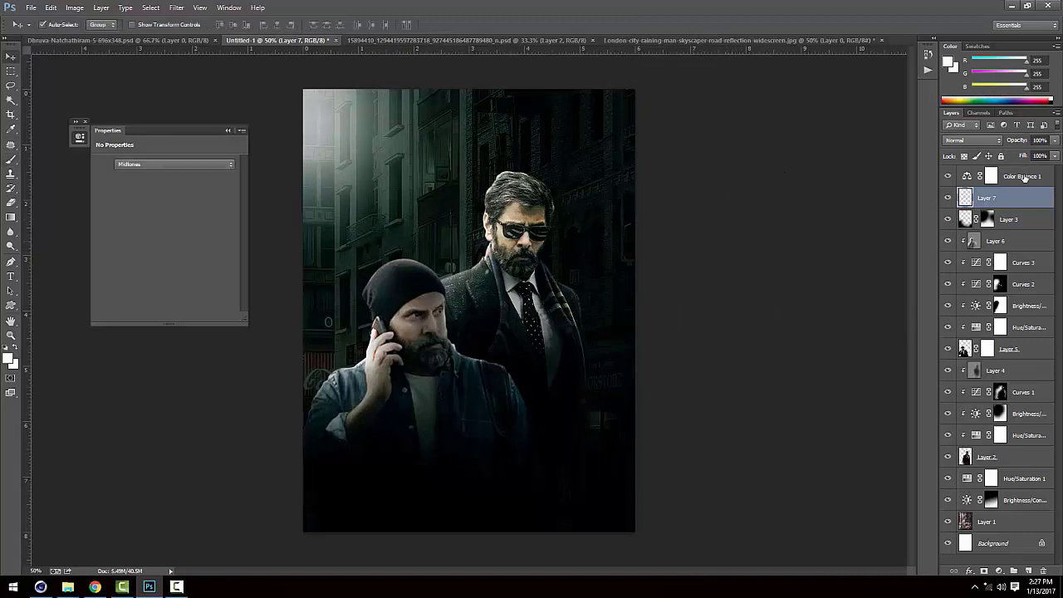
Stamp all visible layers into a merged Layer 8 and open the Camera Raw Filter.
{"action": "left_click", "coordinate": [1015, 526], "text": "shift"}
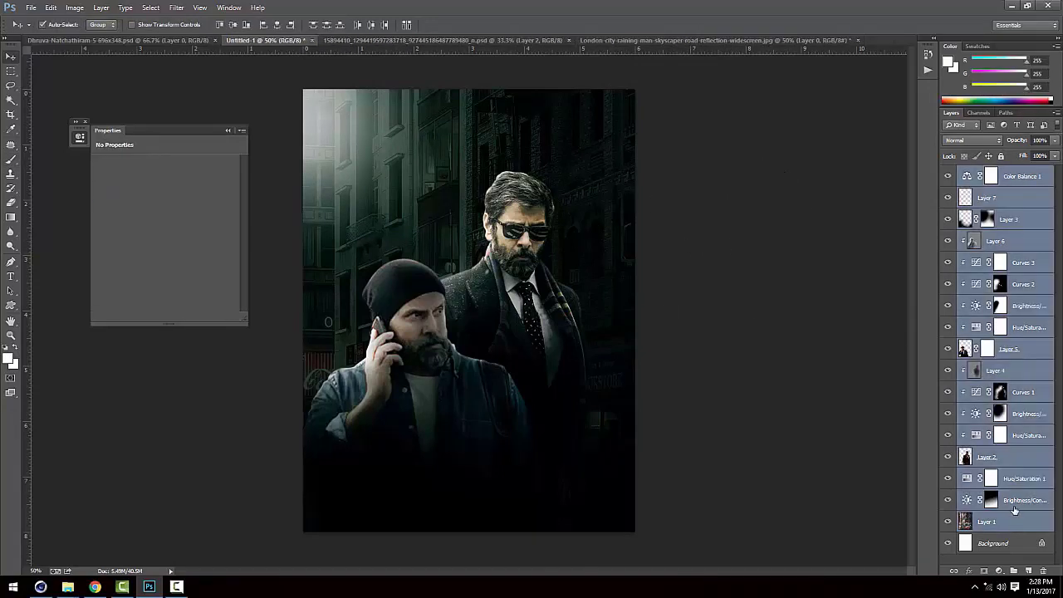
{"action": "key", "text": "ctrl+shift+alt+e"}
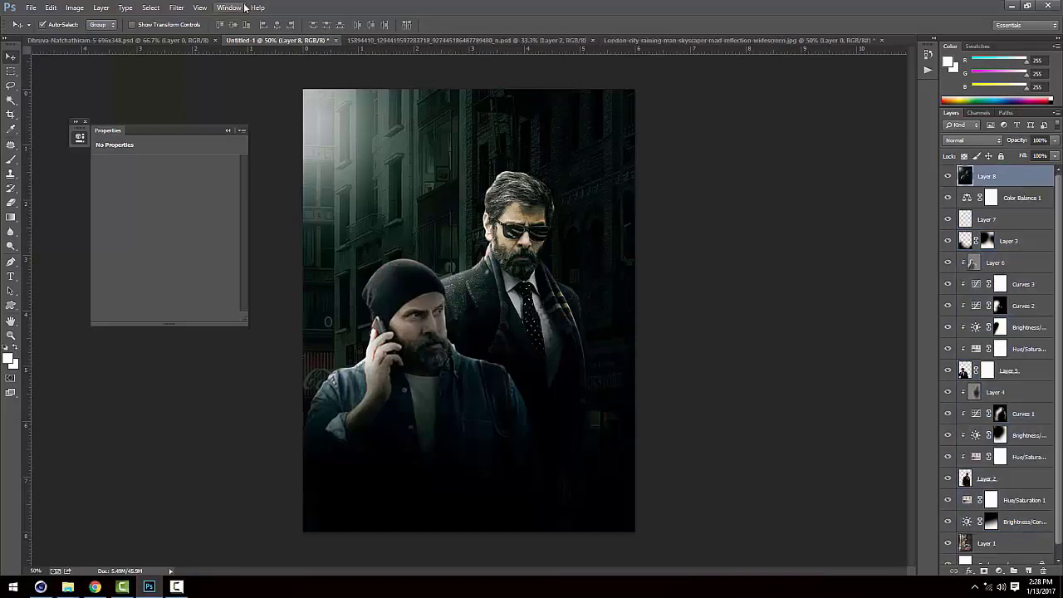
{"action": "left_click", "coordinate": [175, 7]}
{"action": "left_click", "coordinate": [201, 75]}
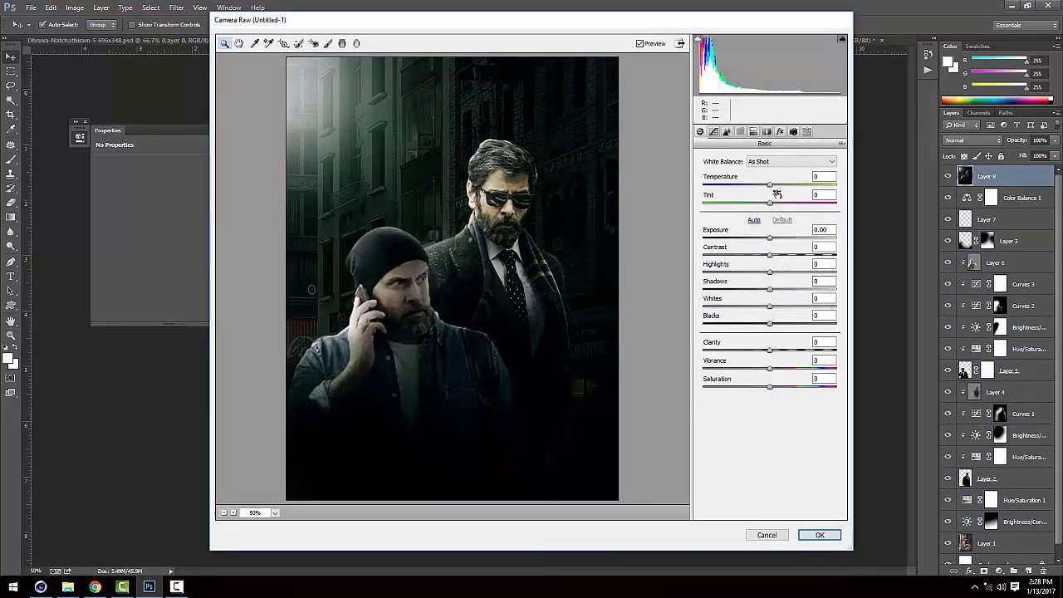
Set Exposure +0.15, Highlights +17, Shadows -20, Clarity +18 and Vibrance +23.
{"action": "left_click_drag", "start_coordinate": [770, 185], "coordinate": [771, 239]}
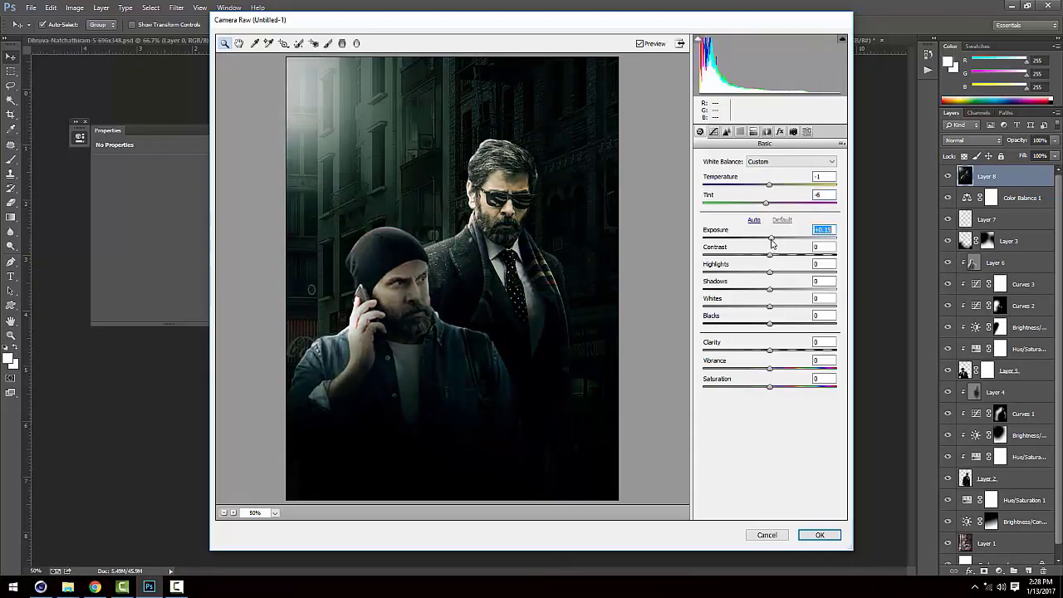
{"action": "left_click_drag", "start_coordinate": [772, 277], "coordinate": [781, 272]}
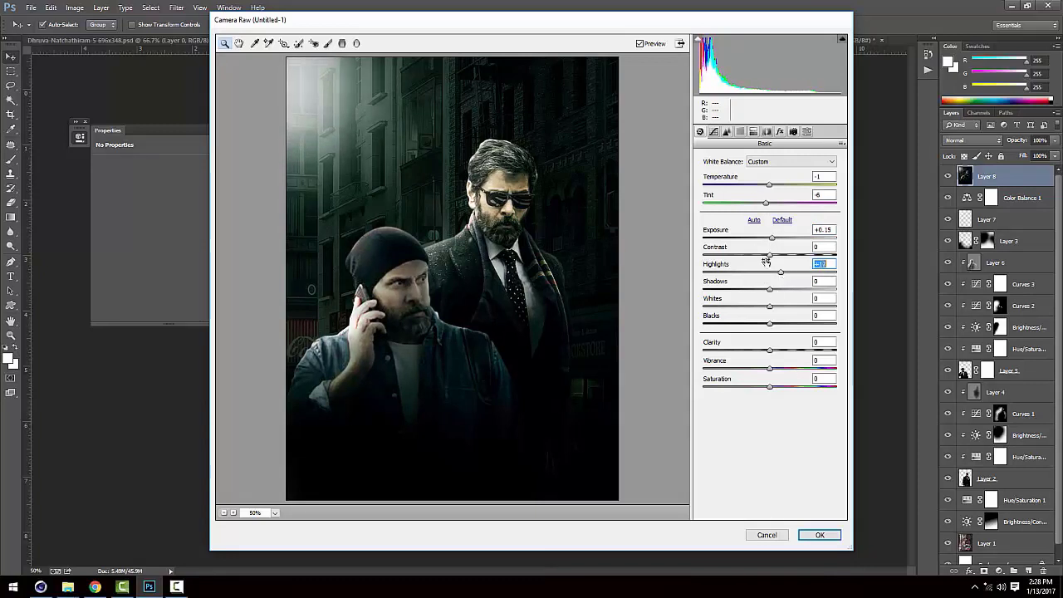
{"action": "left_click", "coordinate": [770, 290]}
{"action": "left_click_drag", "start_coordinate": [752, 296], "coordinate": [757, 294]}
{"action": "mouse_move", "coordinate": [770, 352]}
{"action": "left_mouse_down"}
{"action": "mouse_move", "coordinate": [789, 367]}
{"action": "mouse_move", "coordinate": [750, 390]}
{"action": "mouse_move", "coordinate": [780, 387]}
{"action": "mouse_move", "coordinate": [772, 387]}
{"action": "left_mouse_up"}
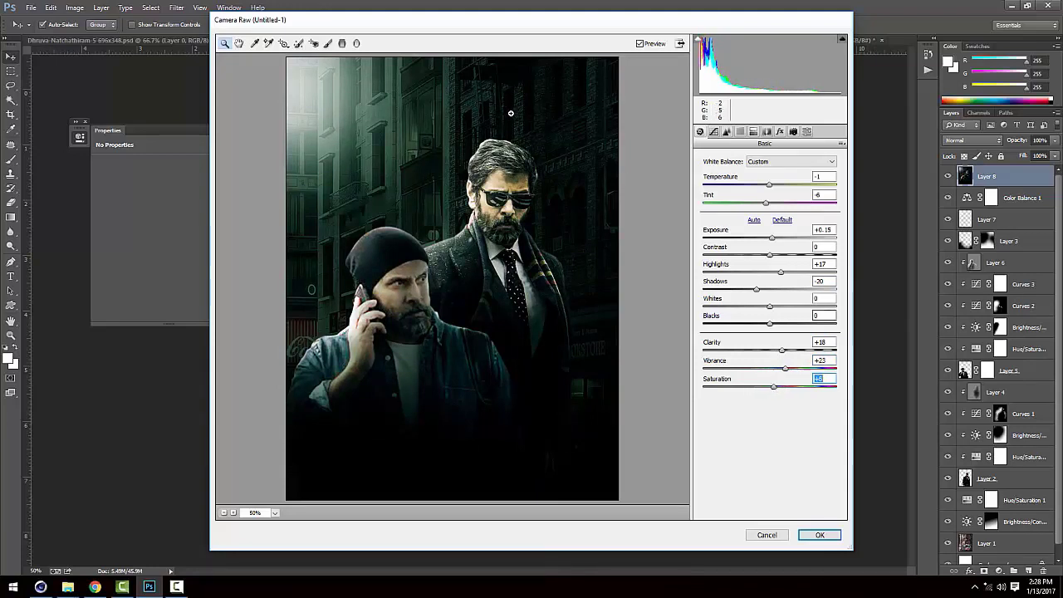
Draw a radial filter oval framing the two men with exposure +0.50.
{"action": "left_click", "coordinate": [356, 43]}
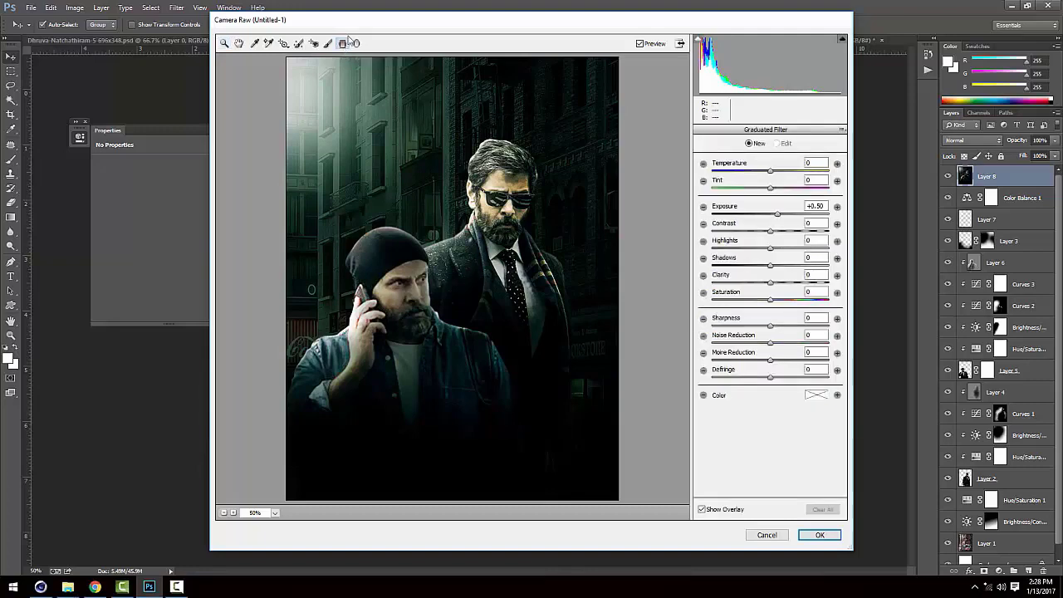
{"action": "mouse_move", "coordinate": [427, 212]}
{"action": "left_mouse_down"}
{"action": "mouse_move", "coordinate": [549, 345]}
{"action": "mouse_move", "coordinate": [616, 226]}
{"action": "left_mouse_up"}
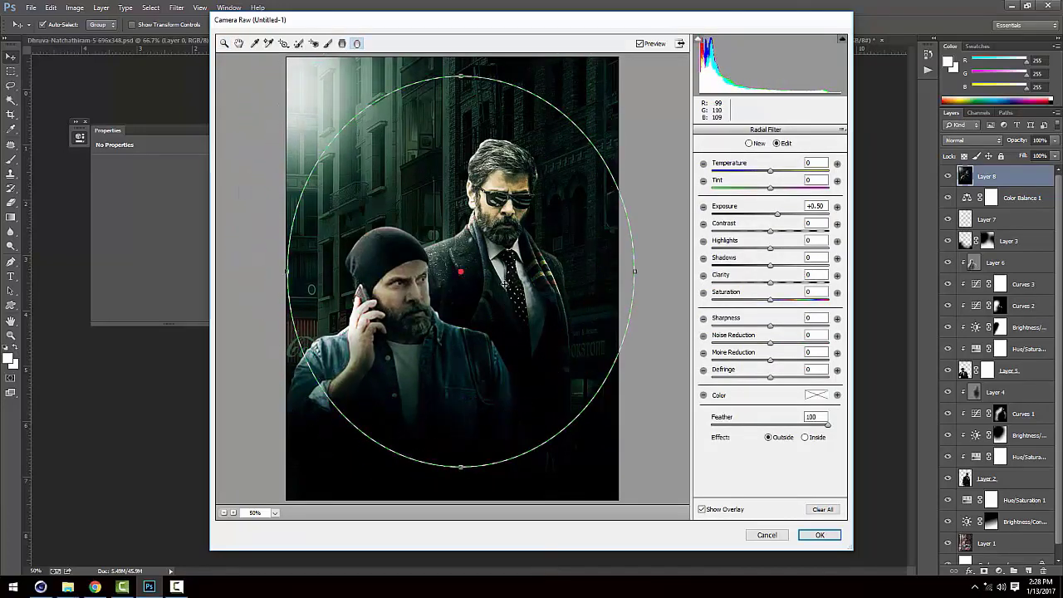
{"action": "left_click_drag", "start_coordinate": [460, 466], "coordinate": [460, 436]}
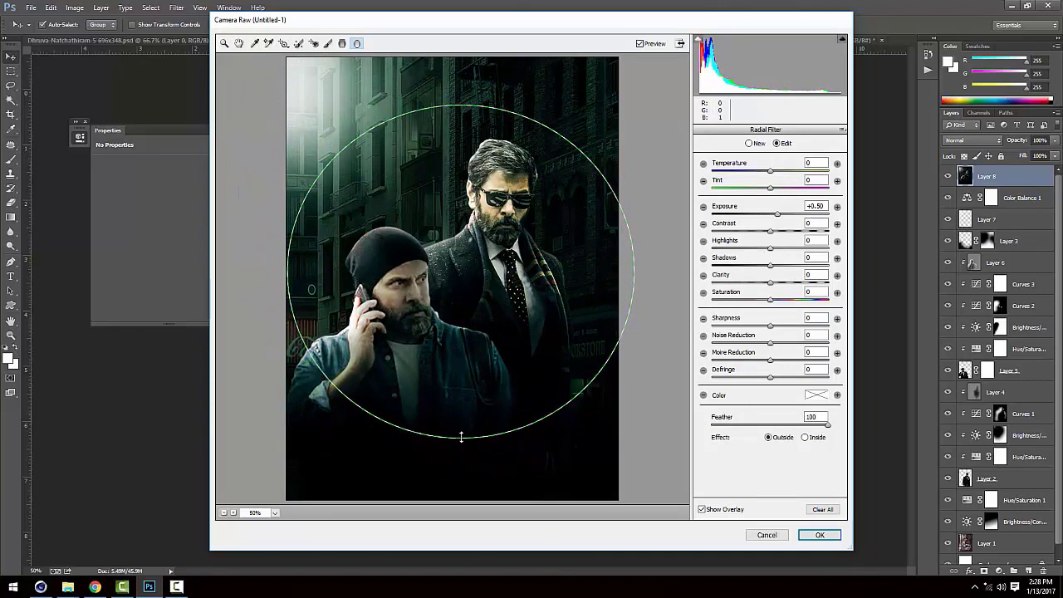
{"action": "left_click_drag", "start_coordinate": [635, 272], "coordinate": [604, 271]}
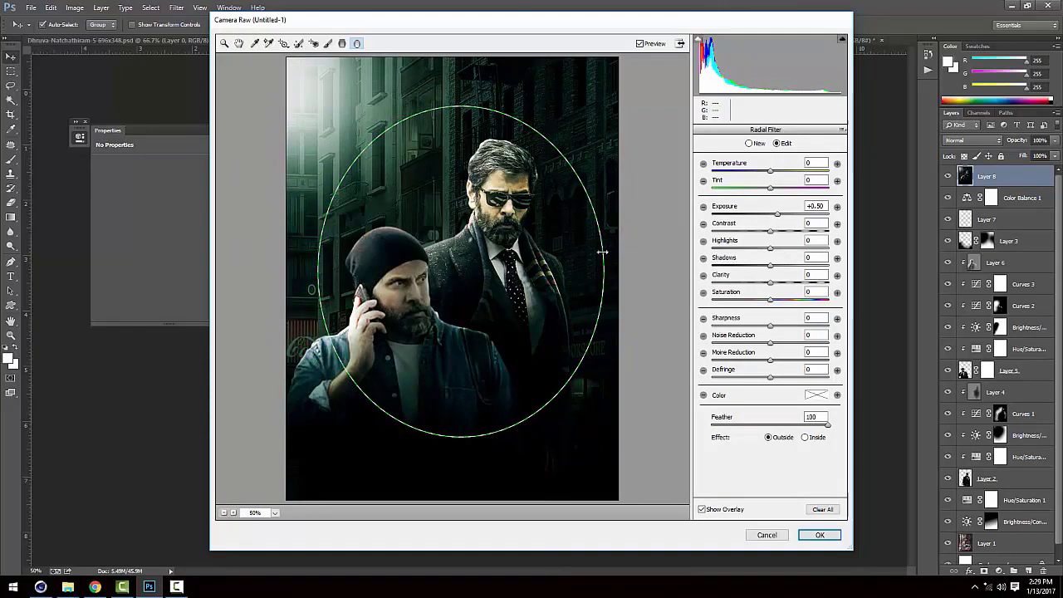
{"action": "left_click_drag", "start_coordinate": [460, 272], "coordinate": [442, 257]}
{"action": "key", "text": "Tab"}
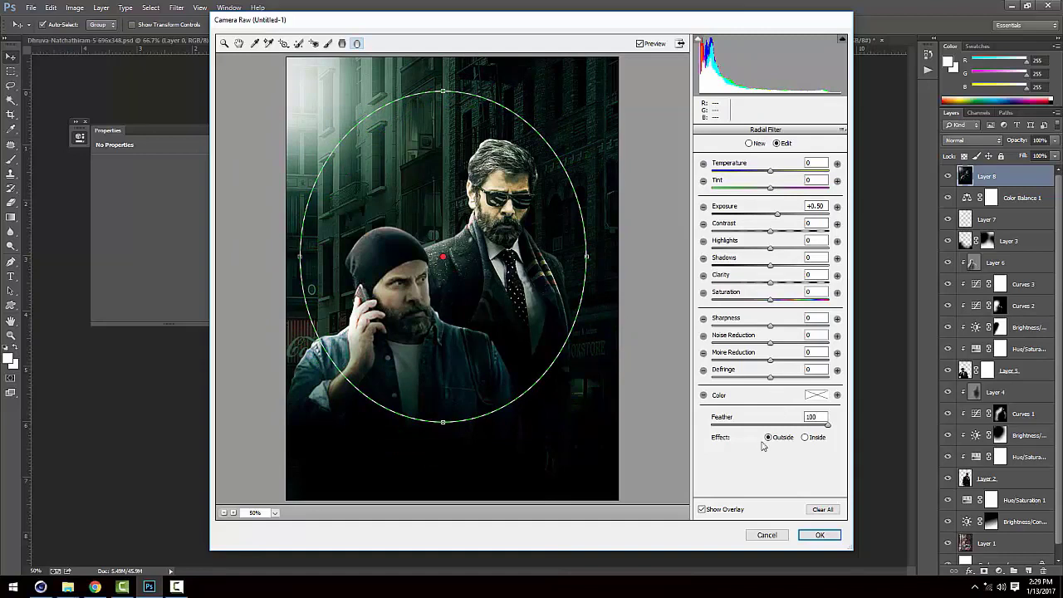
Set feather 95, defringe -44, noise reduction -36, more sharpness and cooler temperature, then apply.
{"action": "left_click_drag", "start_coordinate": [828, 425], "coordinate": [822, 426]}
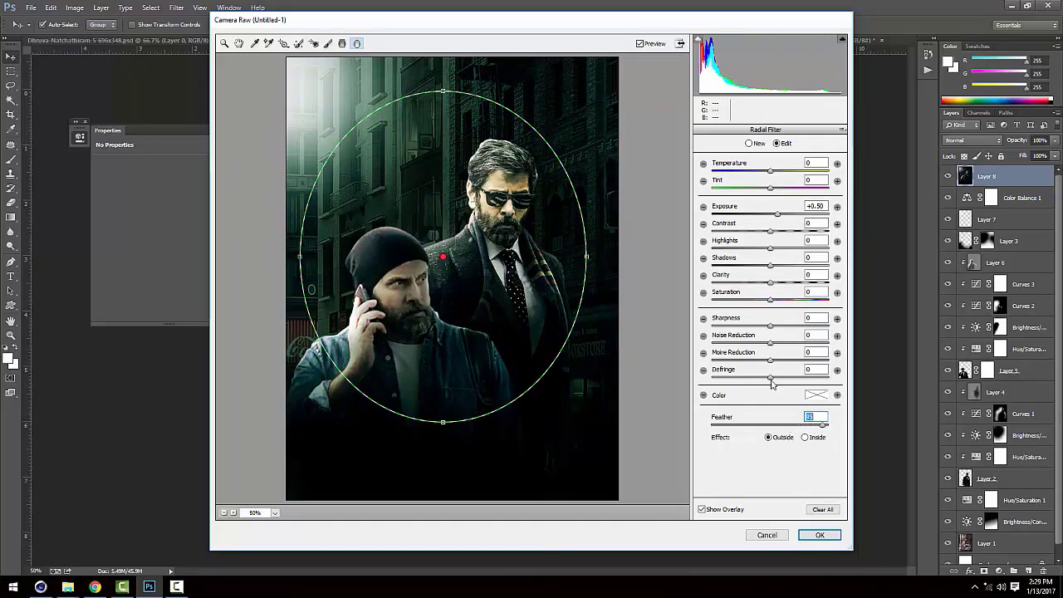
{"action": "left_click_drag", "start_coordinate": [772, 379], "coordinate": [744, 378]}
{"action": "mouse_move", "coordinate": [769, 342]}
{"action": "left_mouse_down"}
{"action": "mouse_move", "coordinate": [751, 343]}
{"action": "mouse_move", "coordinate": [806, 330]}
{"action": "left_mouse_up"}
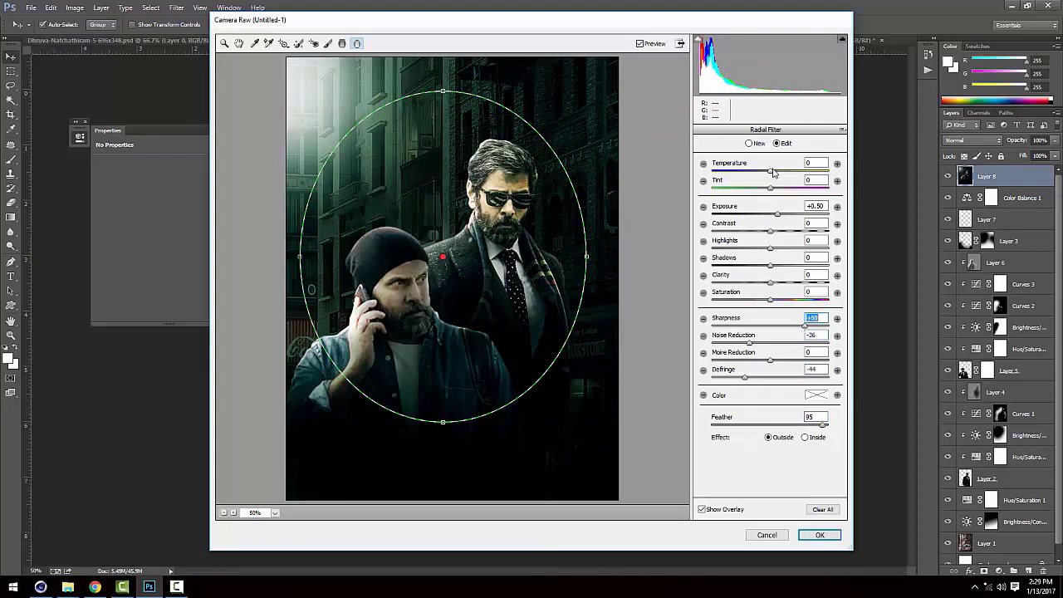
{"action": "left_click_drag", "start_coordinate": [771, 171], "coordinate": [736, 171]}
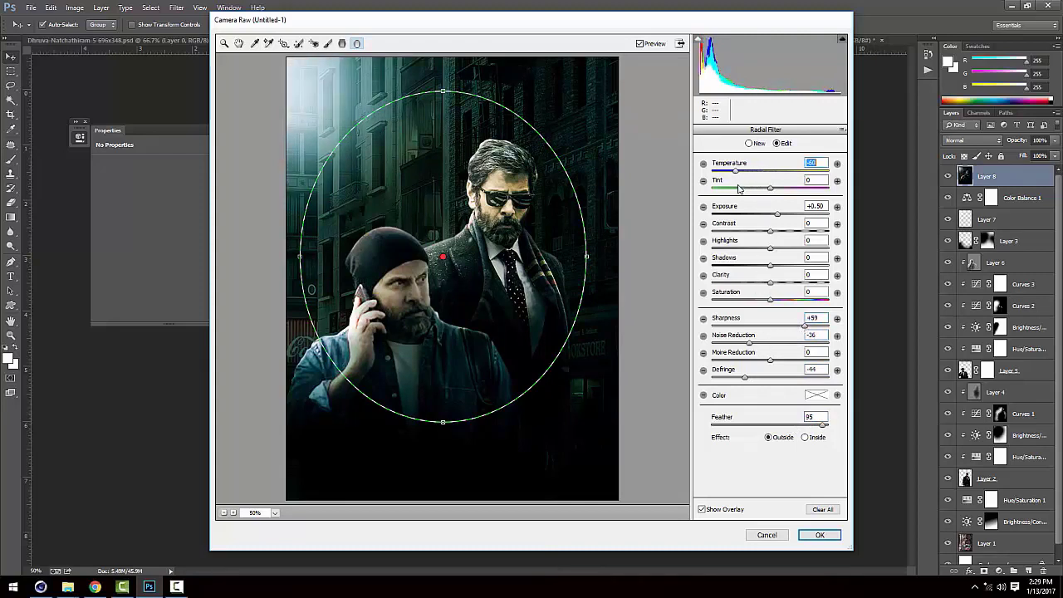
{"action": "mouse_move", "coordinate": [738, 190]}
{"action": "left_mouse_down"}
{"action": "mouse_move", "coordinate": [753, 184]}
{"action": "mouse_move", "coordinate": [744, 185]}
{"action": "left_mouse_up"}
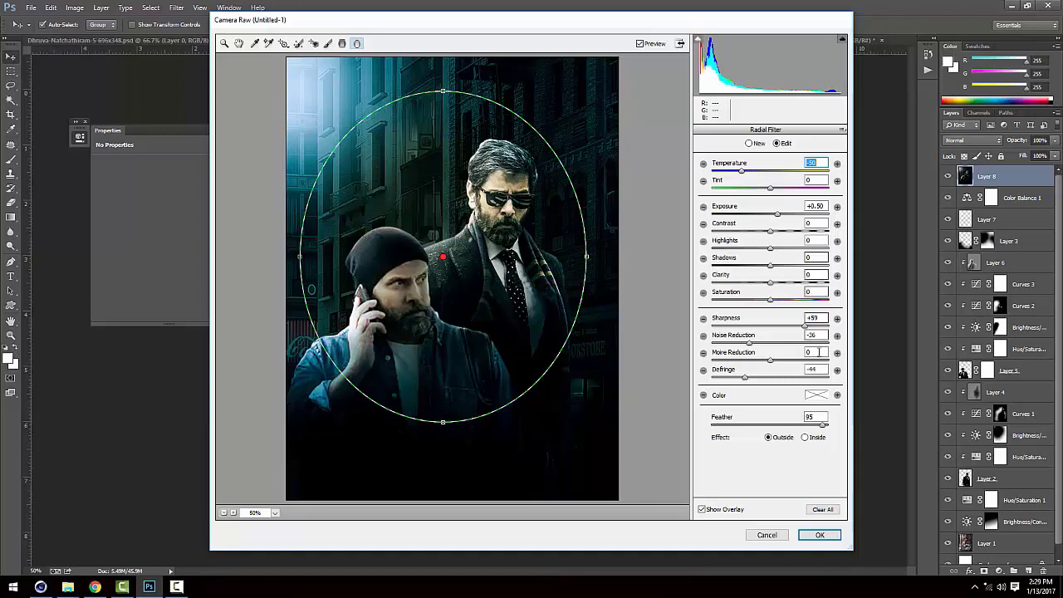
{"action": "left_click", "coordinate": [819, 535]}
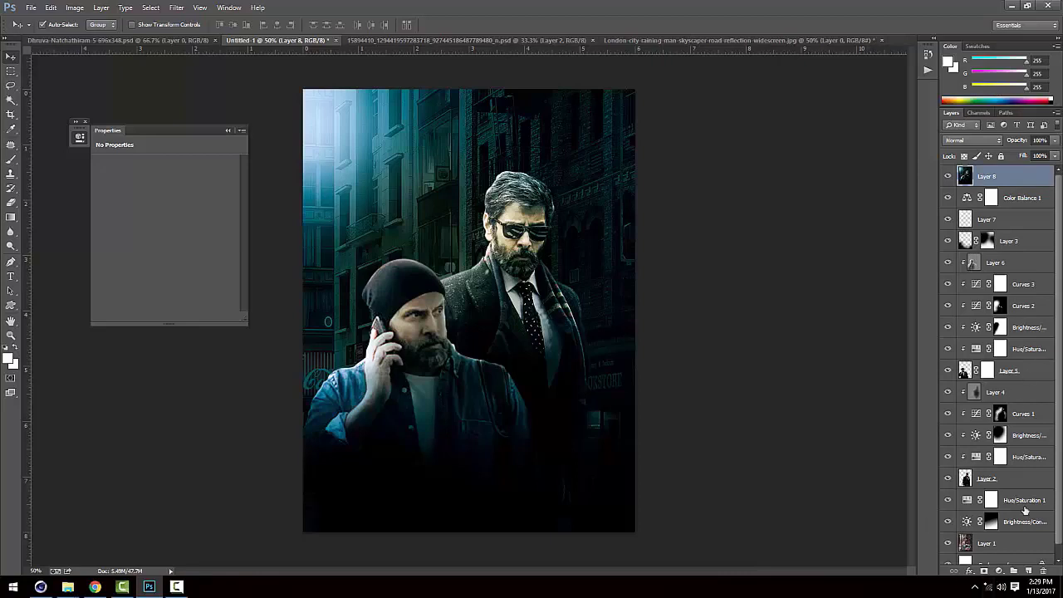
Launch Color Efex Pro 4 and preview filters from Bi-Color through to Cross Processing.
{"action": "left_click", "coordinate": [176, 7]}
{"action": "mouse_move", "coordinate": [197, 240]}
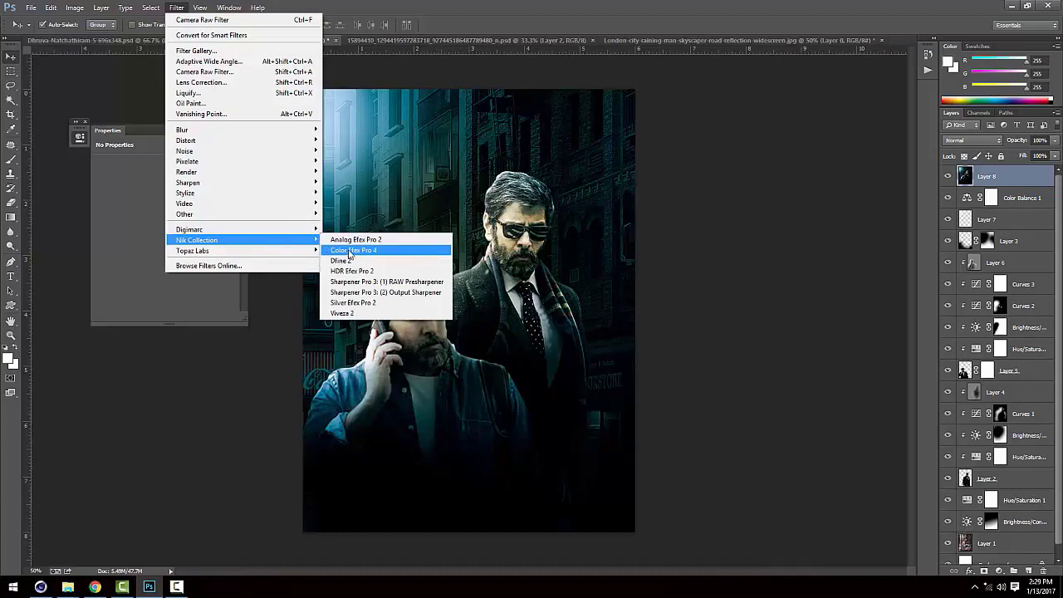
{"action": "left_click", "coordinate": [347, 255]}
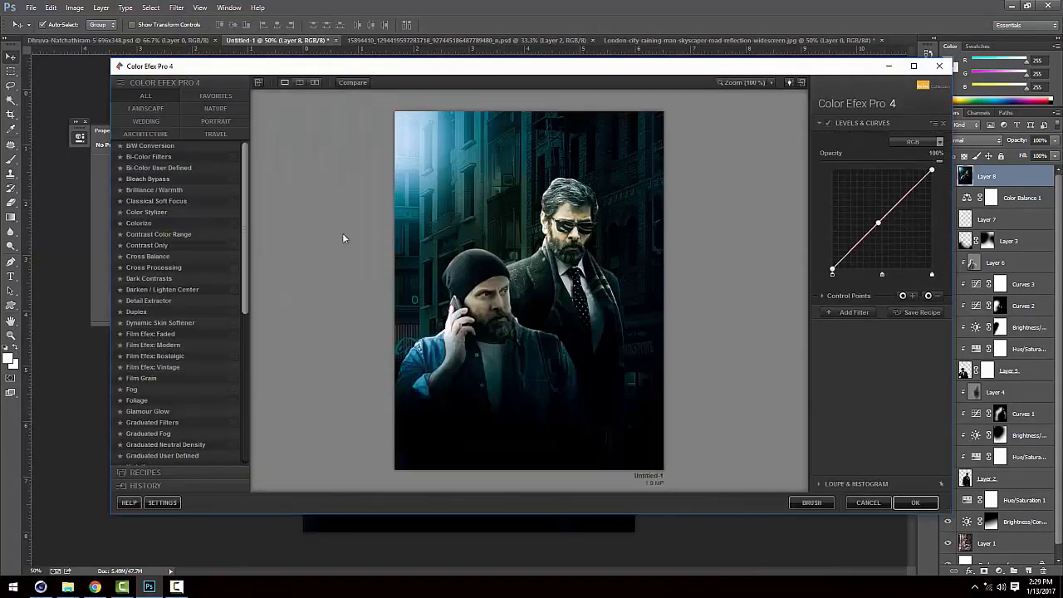
{"action": "left_click", "coordinate": [158, 168]}
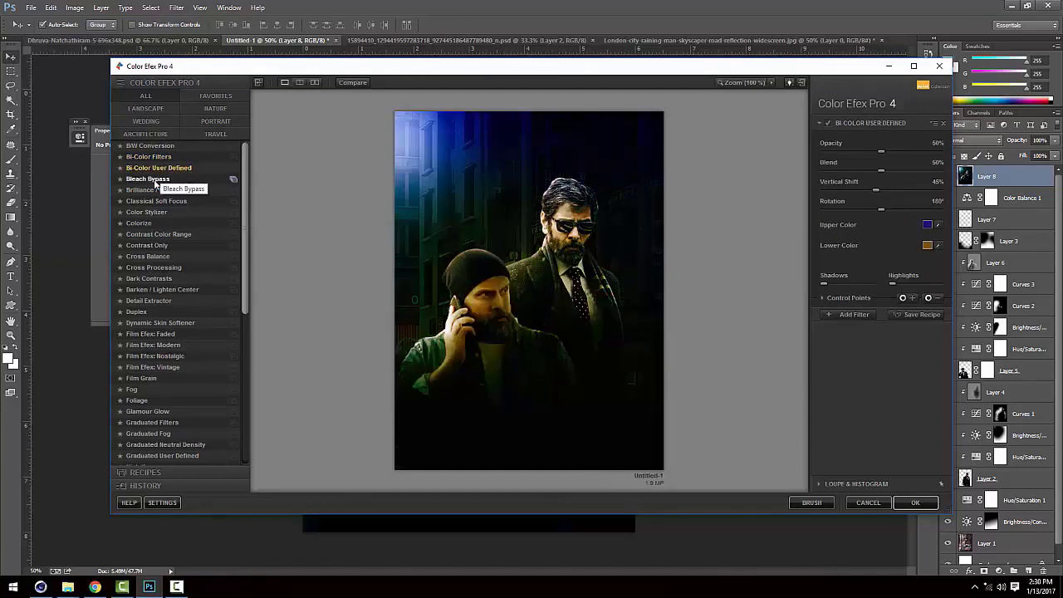
{"action": "left_click", "coordinate": [155, 180]}
{"action": "left_click", "coordinate": [145, 201]}
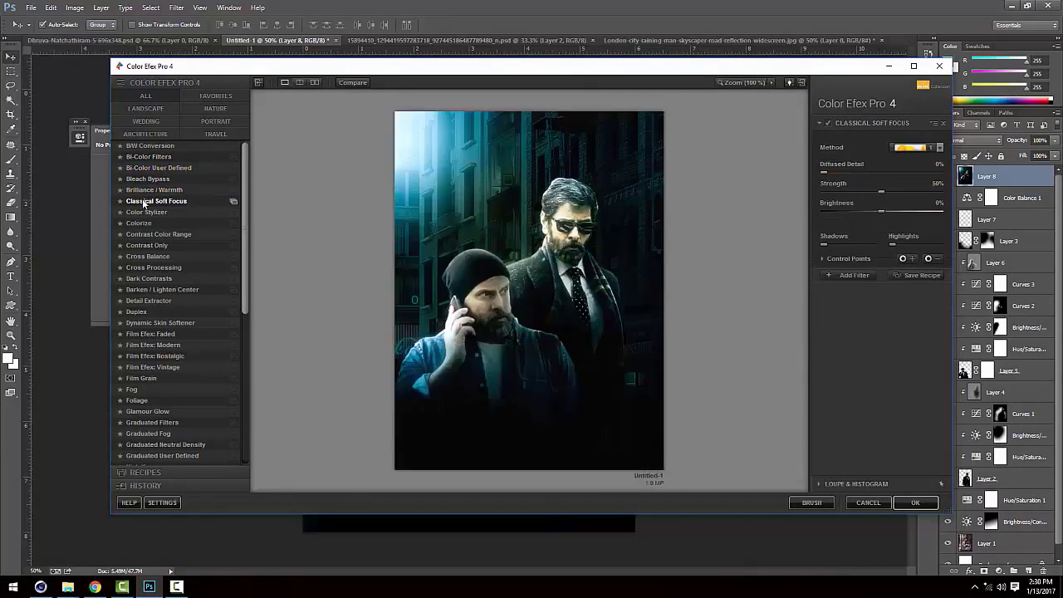
{"action": "left_click", "coordinate": [144, 212]}
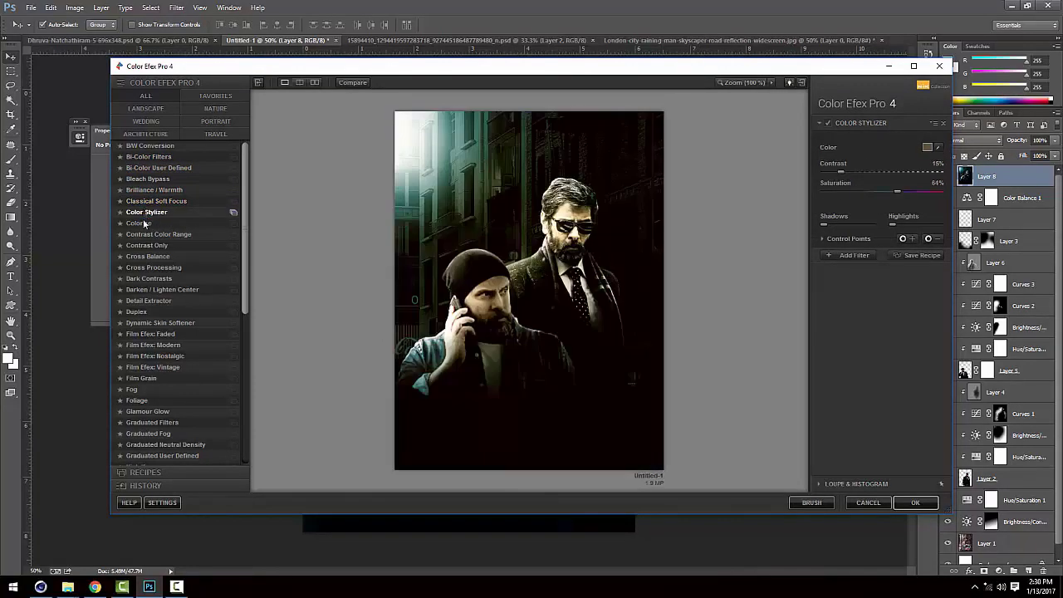
{"action": "left_click", "coordinate": [144, 224]}
{"action": "left_click", "coordinate": [146, 234]}
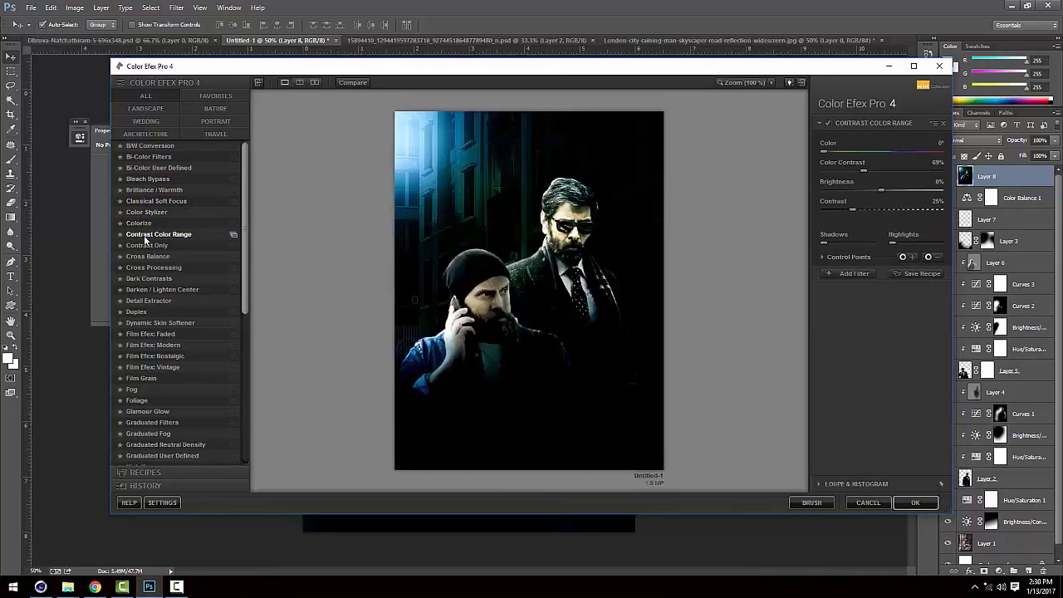
{"action": "left_click", "coordinate": [146, 245]}
{"action": "left_click", "coordinate": [147, 257]}
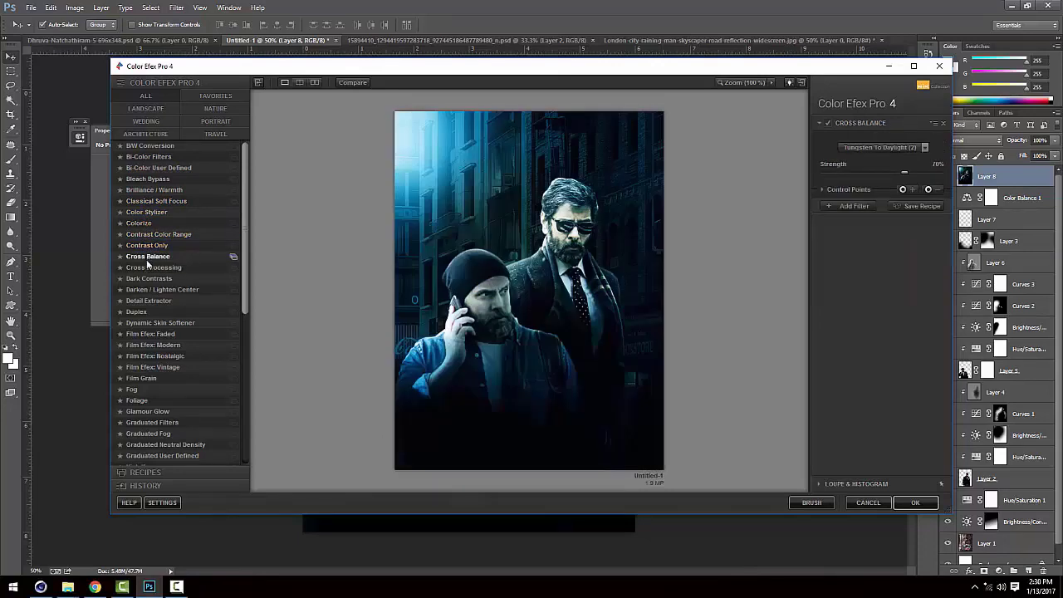
{"action": "left_click", "coordinate": [149, 268]}
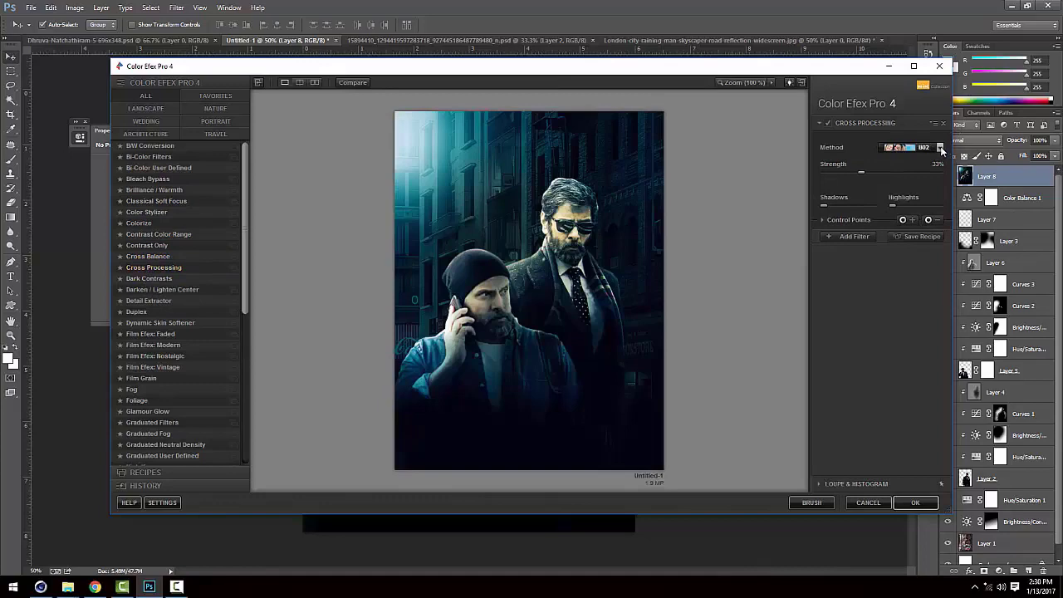
Set Cross Processing to method Y02 with about 7% highlights and apply it.
{"action": "left_click", "coordinate": [917, 147]}
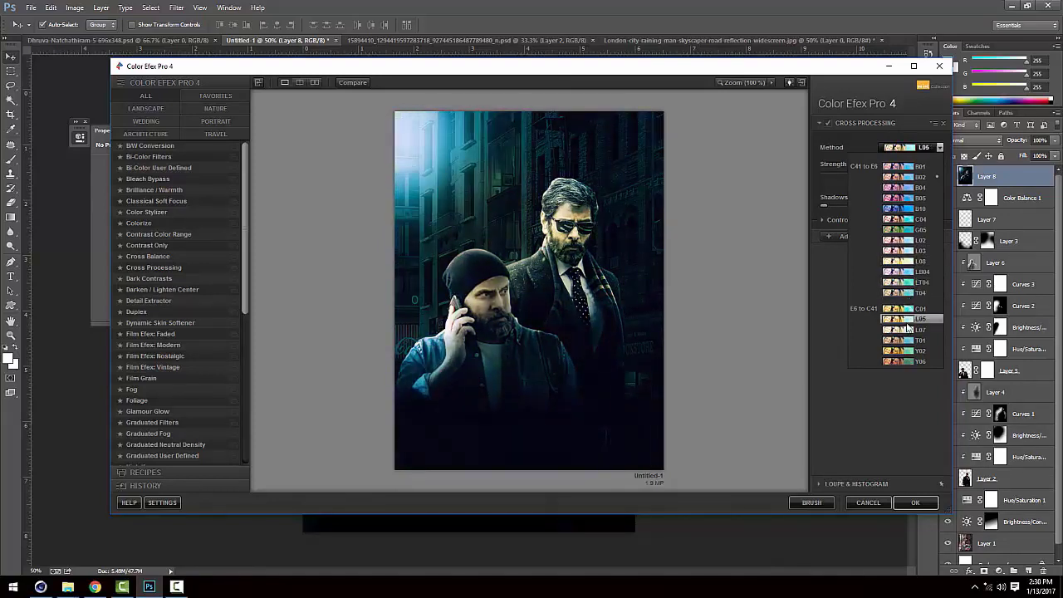
{"action": "left_click", "coordinate": [908, 352]}
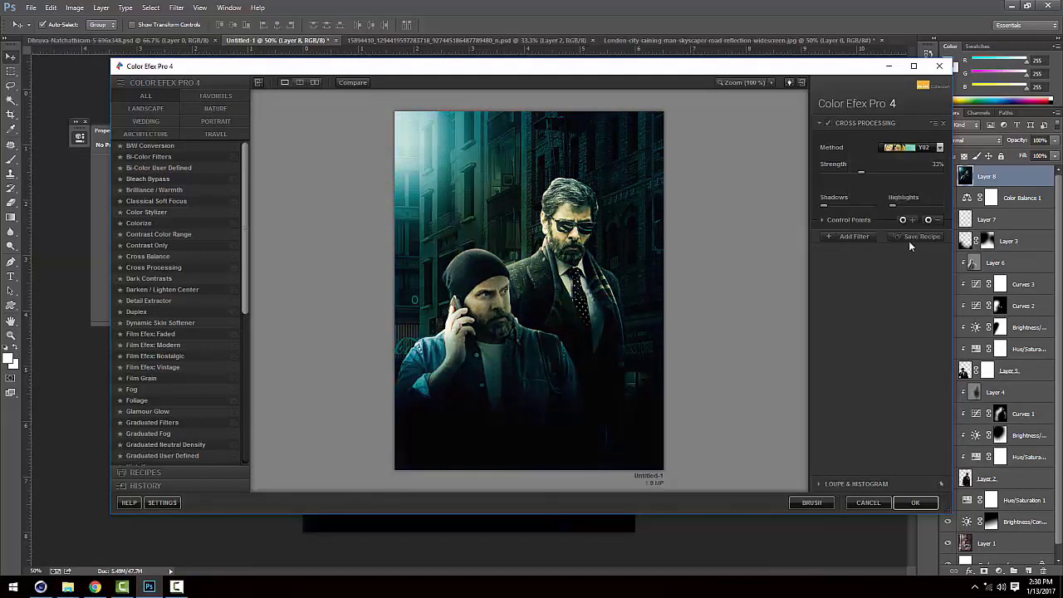
{"action": "mouse_move", "coordinate": [823, 207]}
{"action": "left_click_drag", "start_coordinate": [892, 206], "coordinate": [902, 207]}
{"action": "left_click", "coordinate": [915, 503]}
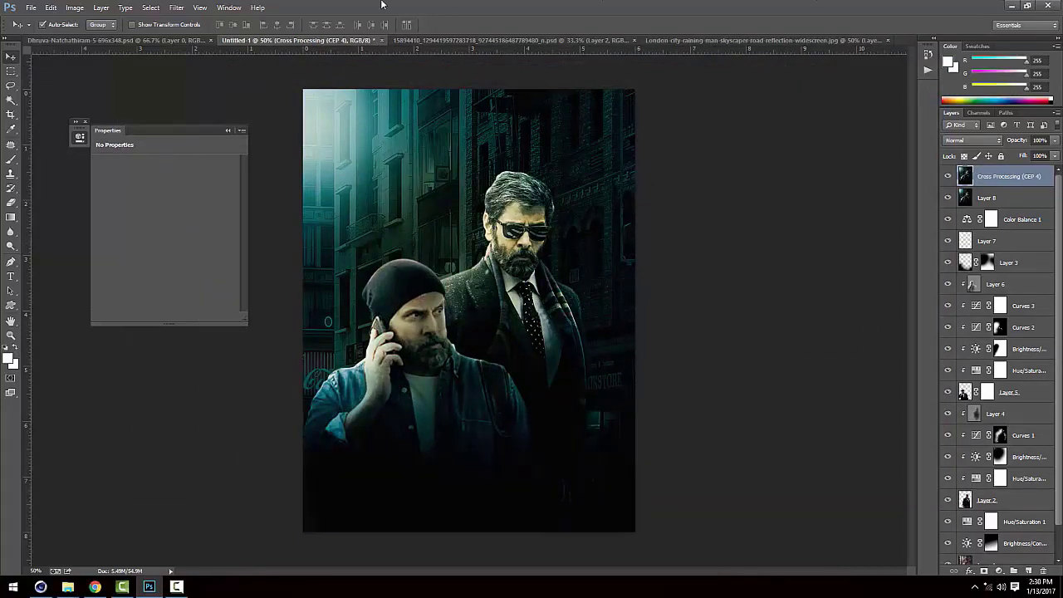
Drag the title artwork layer from the cutout document into the poster.
{"action": "left_click", "coordinate": [671, 40]}
{"action": "left_click", "coordinate": [569, 40]}
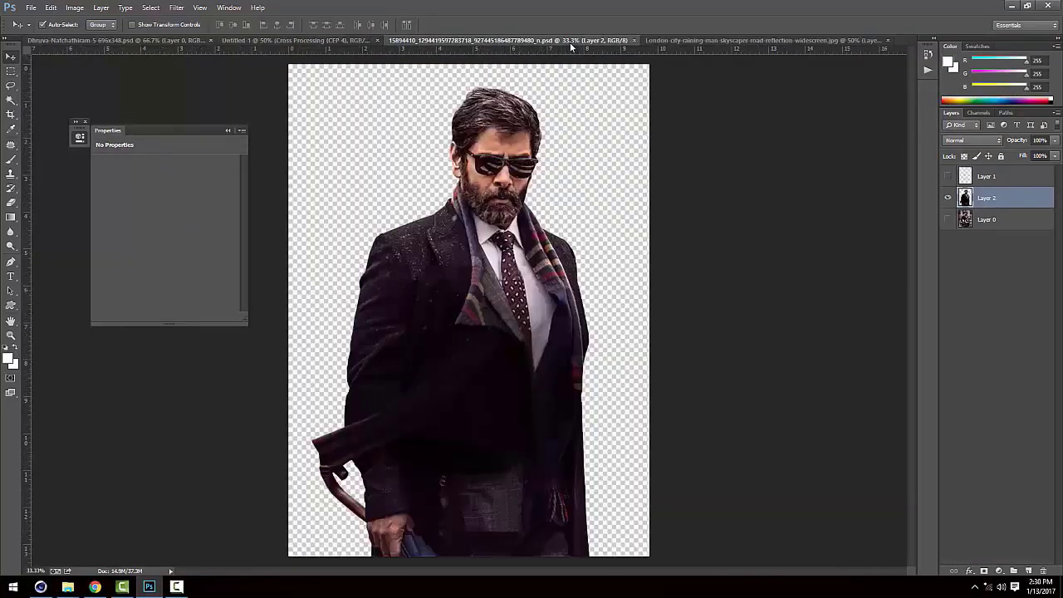
{"action": "left_click", "coordinate": [947, 176]}
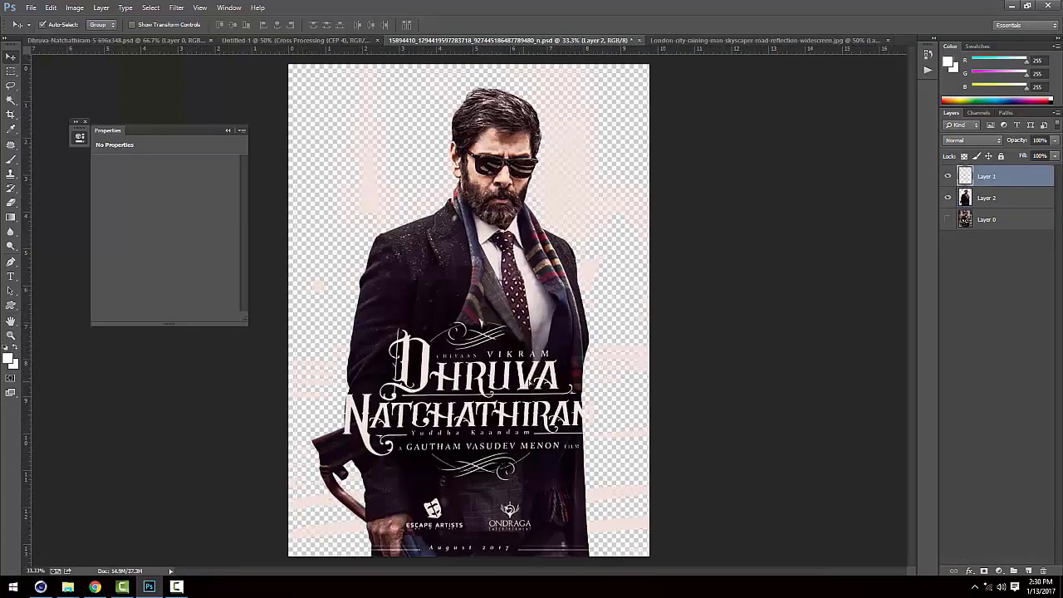
{"action": "mouse_move", "coordinate": [544, 382]}
{"action": "left_mouse_down"}
{"action": "mouse_move", "coordinate": [395, 282]}
{"action": "mouse_move", "coordinate": [357, 183]}
{"action": "left_mouse_up"}
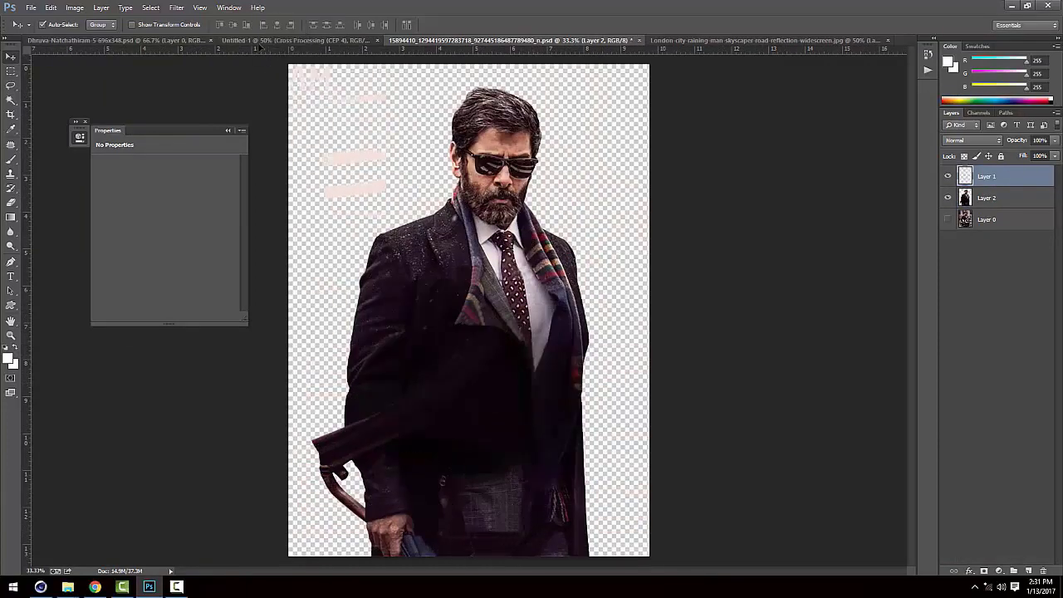
{"action": "left_click", "coordinate": [264, 39]}
{"action": "left_click_drag", "start_coordinate": [264, 39], "coordinate": [491, 350]}
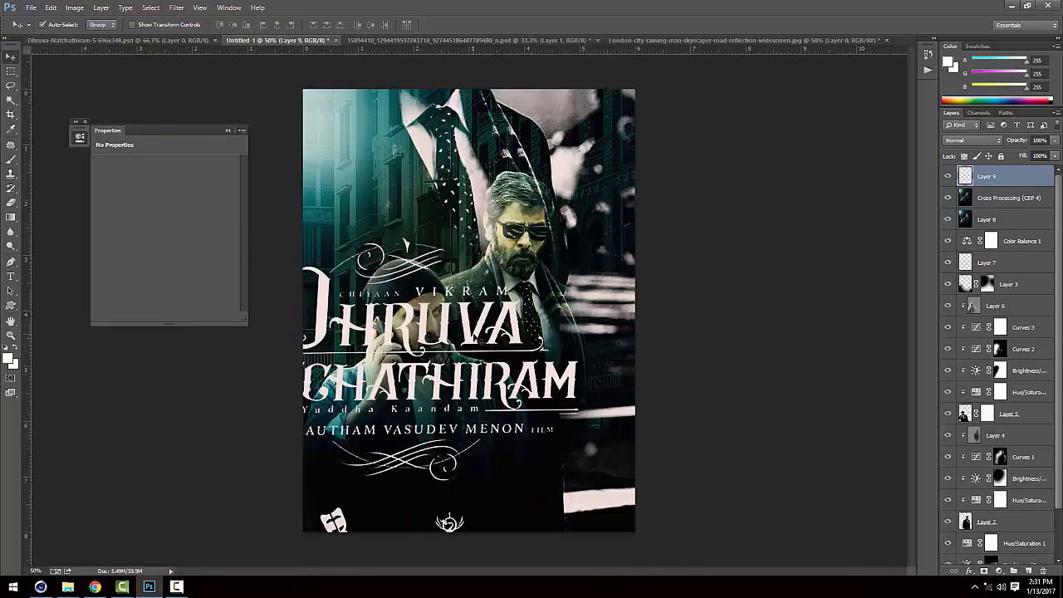
Scale the title artwork to about 50% and place it over the poster's lower middle.
{"action": "key", "text": "ctrl+t"}
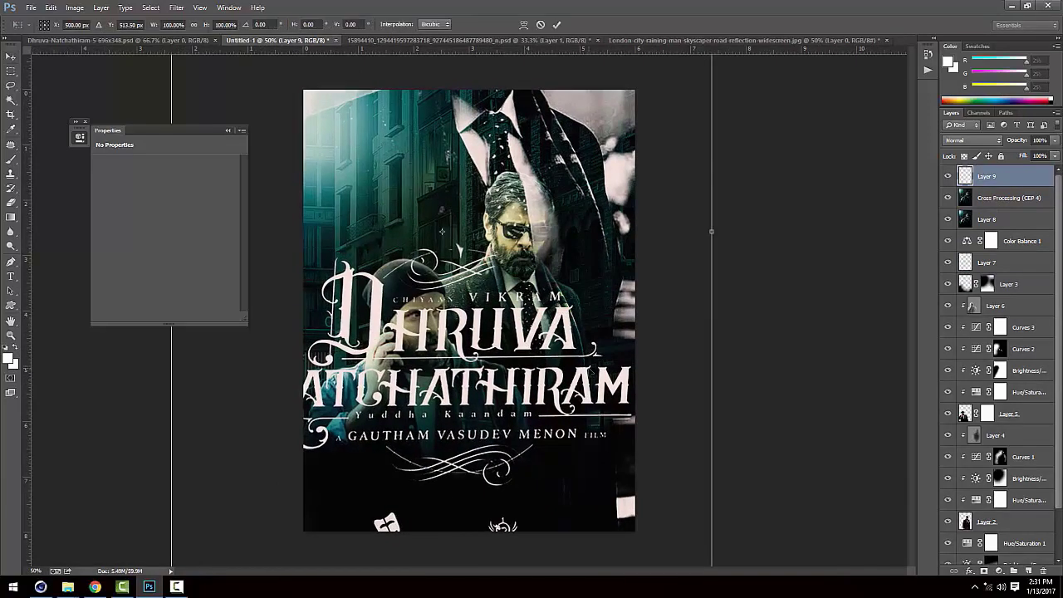
{"action": "key", "text": "ctrl+minus"}
{"action": "left_click_drag", "start_coordinate": [631, 503], "coordinate": [540, 391]}
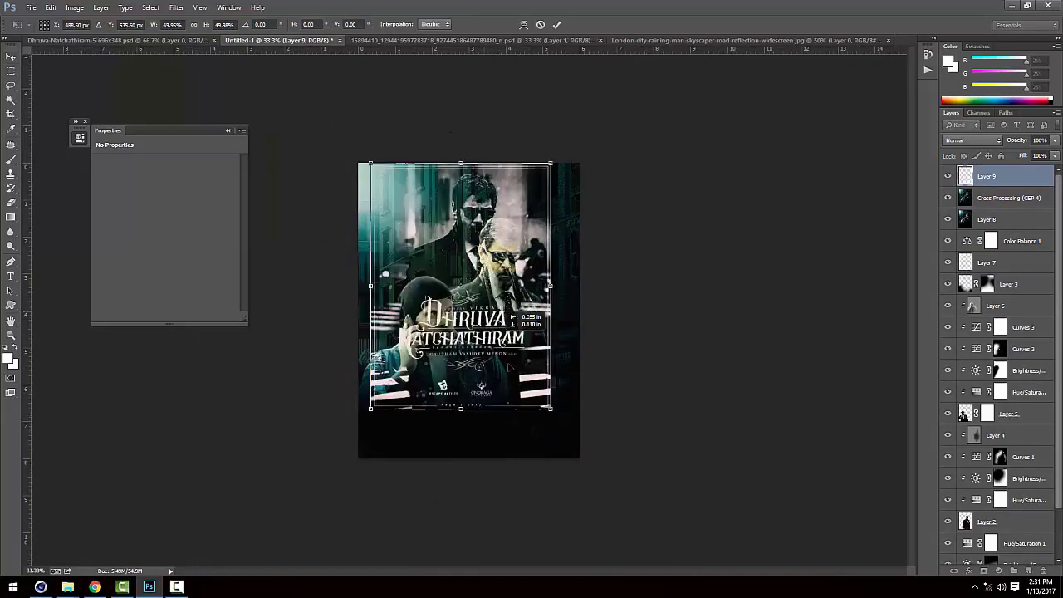
{"action": "left_click_drag", "start_coordinate": [489, 312], "coordinate": [508, 373]}
{"action": "key", "text": "Return"}
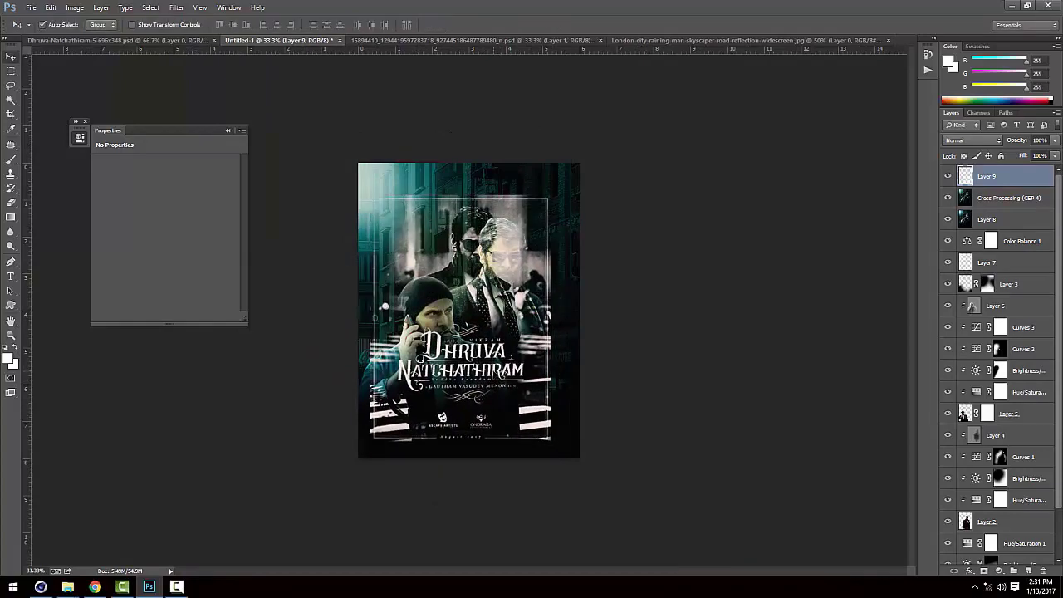
{"action": "key", "text": "ctrl+plus"}
{"action": "key", "text": "ctrl+plus"}
{"action": "key", "text": "ctrl+plus"}
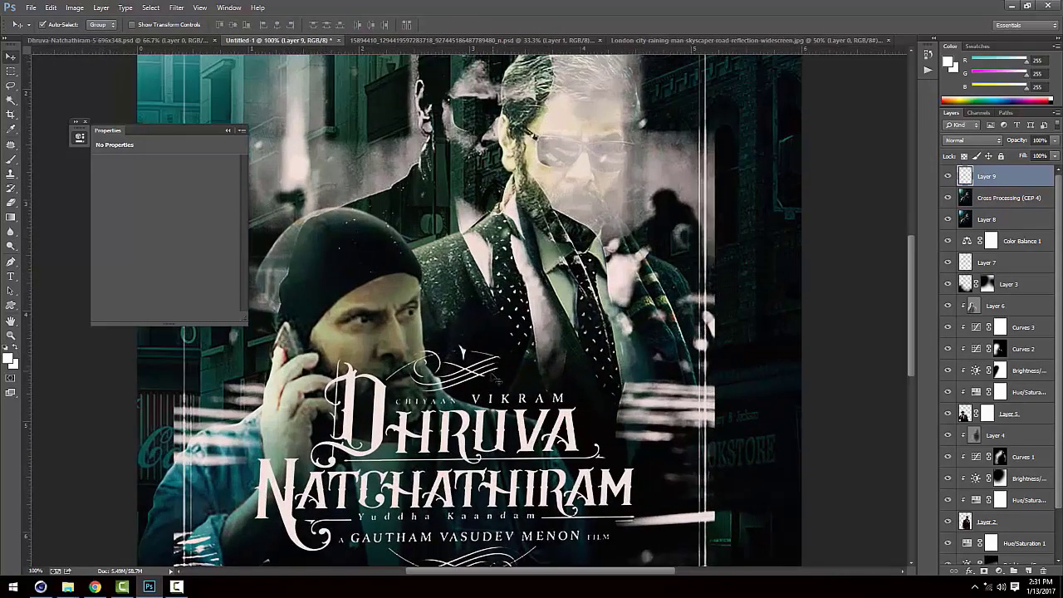
Trace a pen path over the title, along the man's shoulder and past the GAUTHAM VASUDEV MENON line.
{"action": "key", "text": "p"}
{"action": "left_click", "coordinate": [283, 352]}
{"action": "left_click_drag", "start_coordinate": [472, 324], "coordinate": [488, 324]}
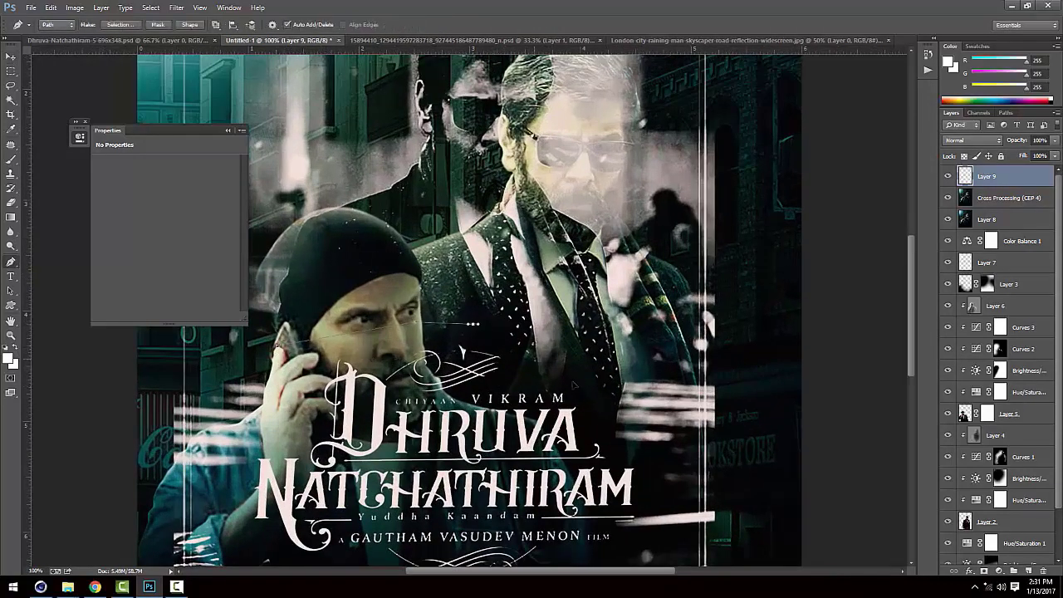
{"action": "left_click", "coordinate": [573, 384]}
{"action": "left_click", "coordinate": [598, 406]}
{"action": "left_click", "coordinate": [637, 463]}
{"action": "mouse_move", "coordinate": [654, 485]}
{"action": "left_mouse_down"}
{"action": "mouse_move", "coordinate": [654, 408]}
{"action": "mouse_move", "coordinate": [638, 446]}
{"action": "left_mouse_up"}
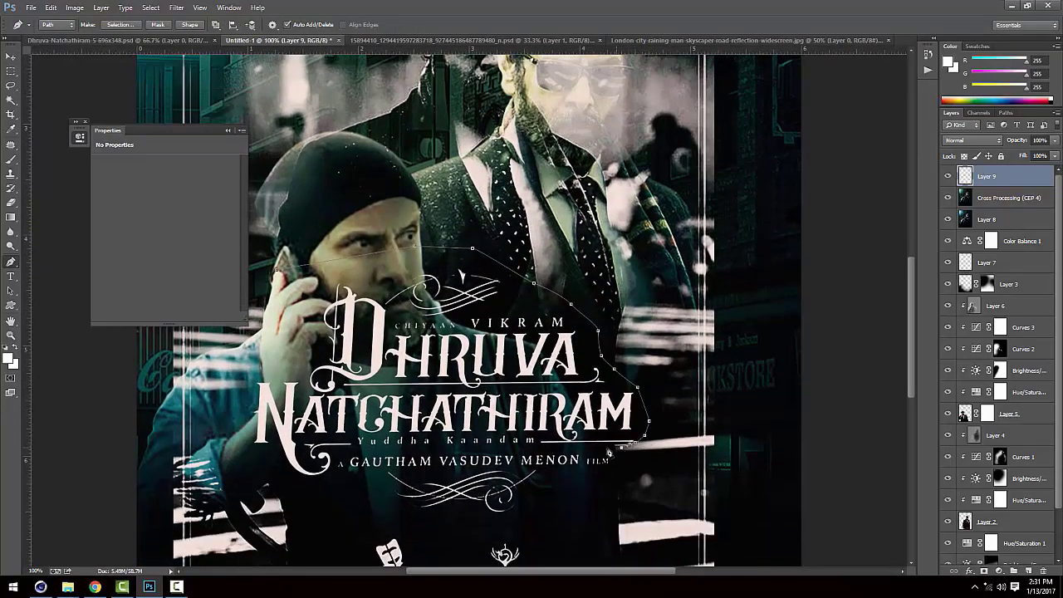
{"action": "left_click", "coordinate": [573, 449]}
{"action": "left_click", "coordinate": [366, 457]}
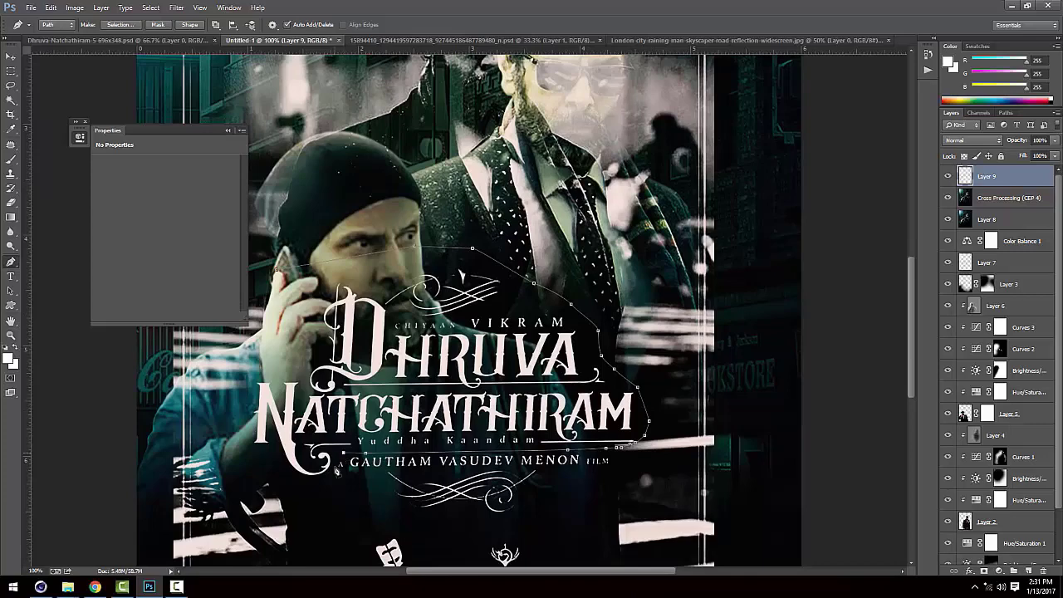
Finish the path up around the man's hand and beard, closing it at the start.
{"action": "left_click_drag", "start_coordinate": [276, 482], "coordinate": [359, 538]}
{"action": "left_click", "coordinate": [358, 528]}
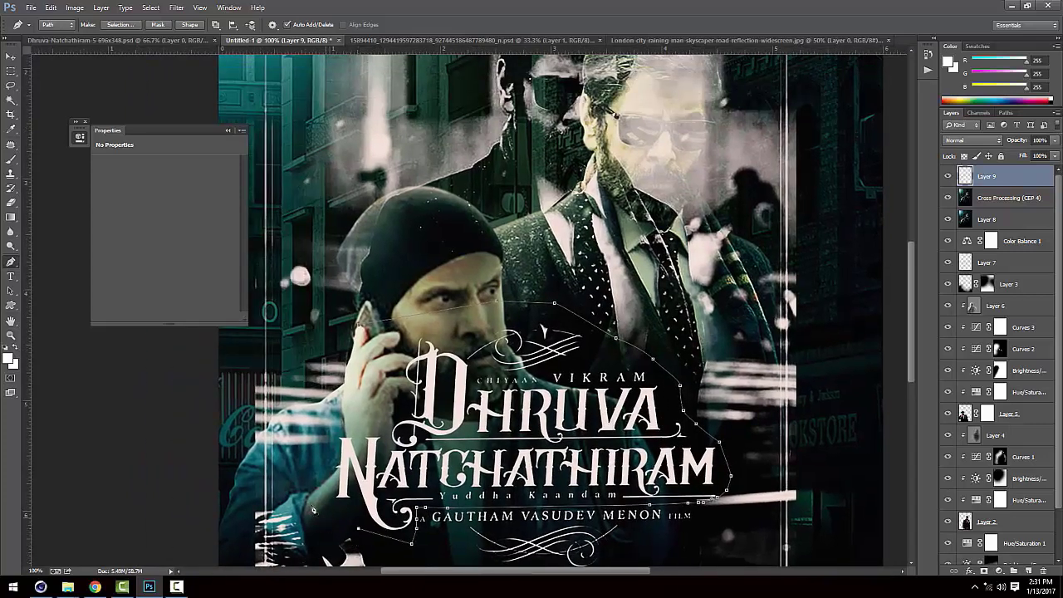
{"action": "left_click", "coordinate": [312, 503]}
{"action": "left_click", "coordinate": [337, 440]}
{"action": "left_click", "coordinate": [367, 409]}
{"action": "left_click", "coordinate": [359, 330]}
Load the path as a selection and make it a new title layer, Layer 10.
{"action": "key", "text": "ctrl+Return"}
{"action": "key", "text": "l"}
{"action": "right_click", "coordinate": [499, 372]}
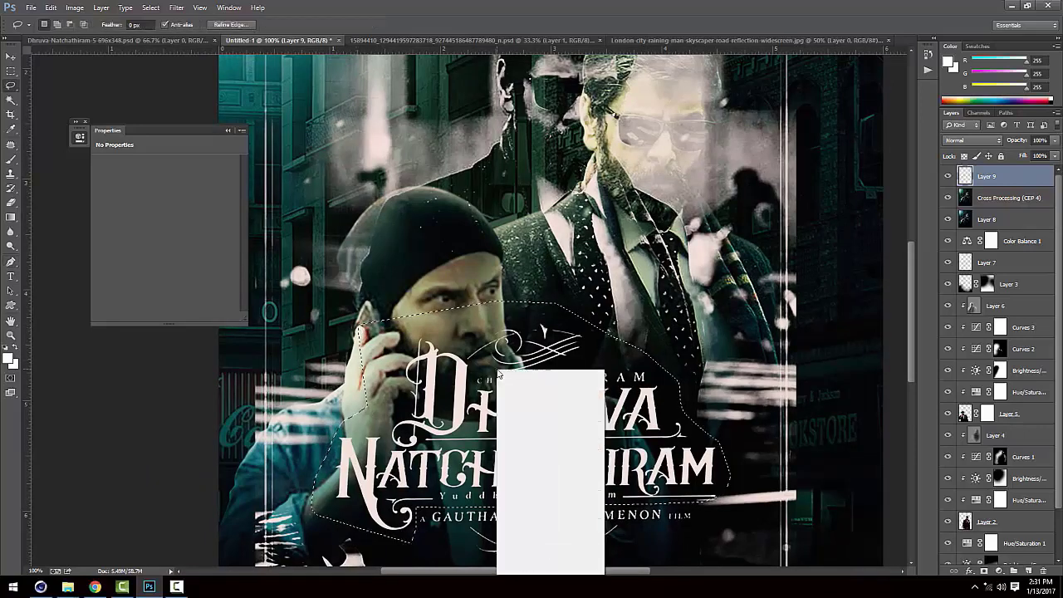
{"action": "left_click", "coordinate": [532, 482]}
Delete the hidden Layer 9 overlay and select the Layer 10 title.
{"action": "left_click", "coordinate": [948, 198]}
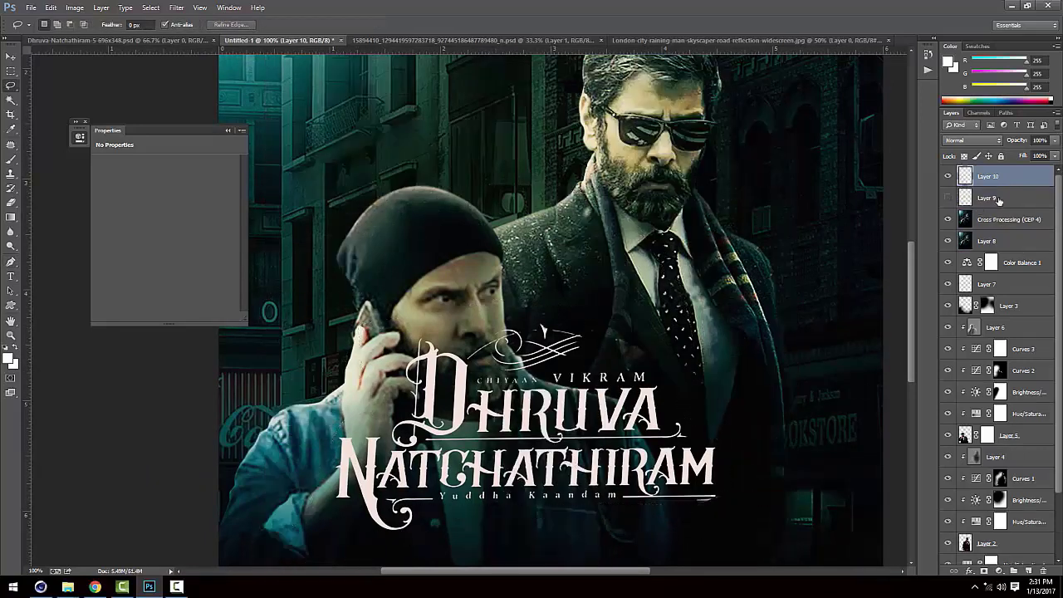
{"action": "key", "text": "Delete"}
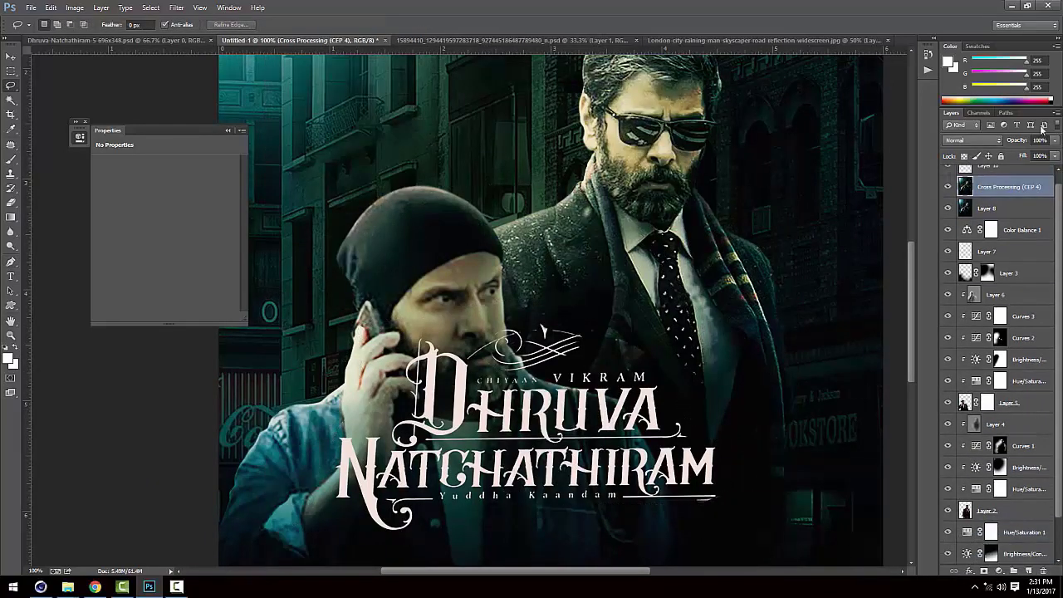
{"action": "left_click", "coordinate": [993, 178]}
Move the title lower and enlarge it to about 126%.
{"action": "key", "text": "ctrl+minus"}
{"action": "key", "text": "ctrl+minus"}
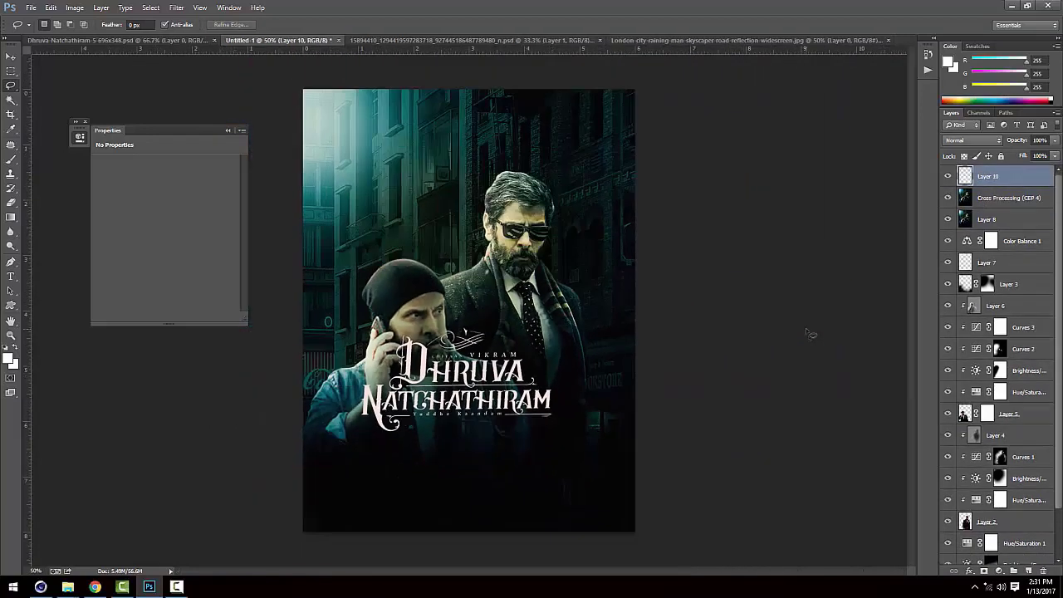
{"action": "key", "text": "v"}
{"action": "mouse_move", "coordinate": [580, 352]}
{"action": "left_mouse_down"}
{"action": "mouse_move", "coordinate": [598, 430]}
{"action": "mouse_move", "coordinate": [612, 357]}
{"action": "left_mouse_up"}
{"action": "key", "text": "ctrl+t"}
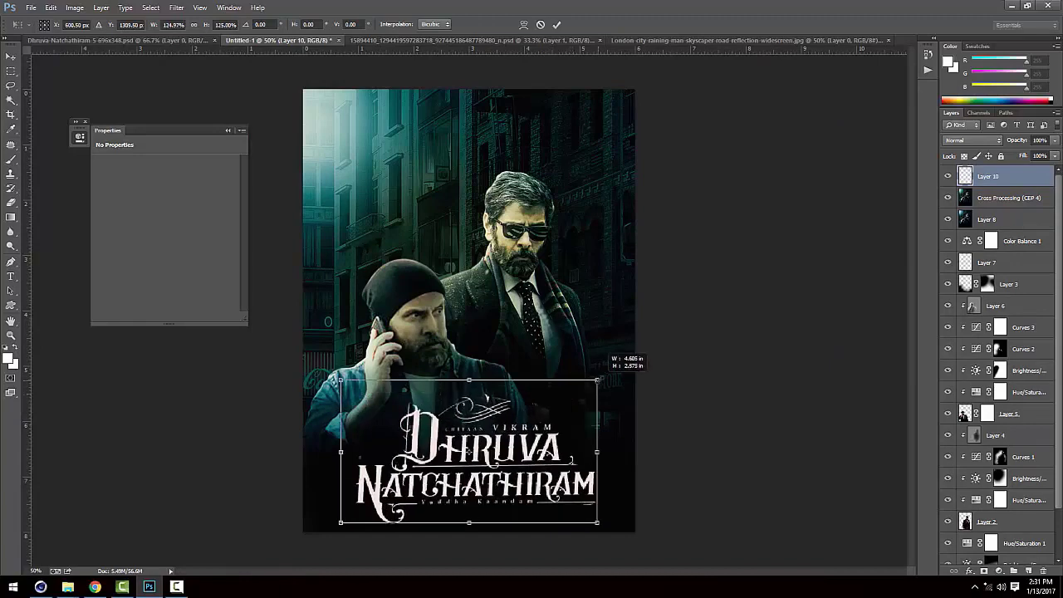
{"action": "left_click_drag", "start_coordinate": [602, 436], "coordinate": [591, 438]}
{"action": "key", "text": "Return"}
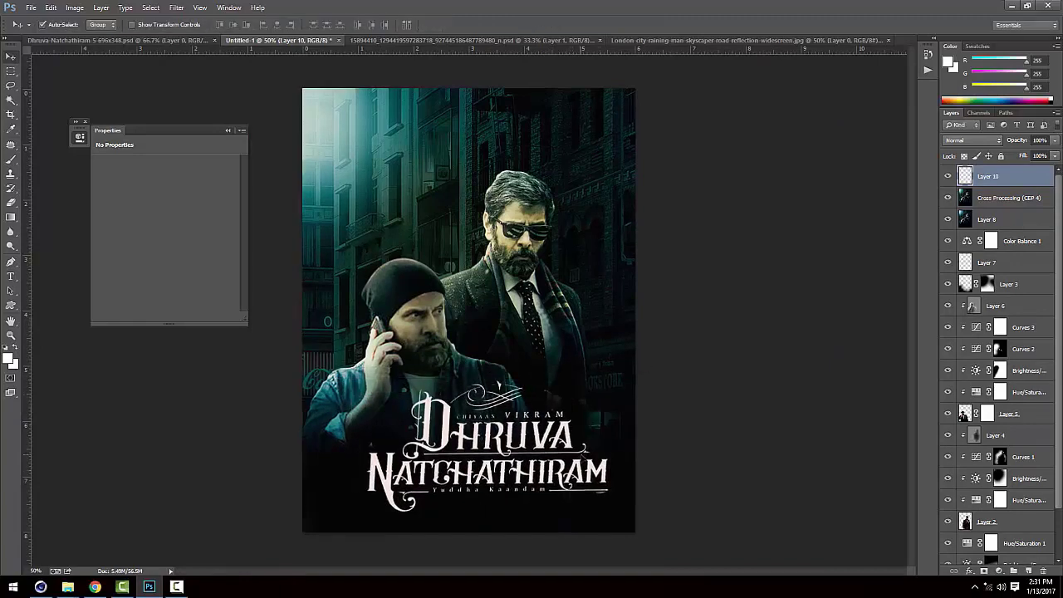
{"action": "key", "text": "ctrl+plus"}
{"action": "scroll", "coordinate": [535, 378], "scroll_direction": "down", "scroll_amount": 1}
{"action": "key", "text": "ctrl+plus"}
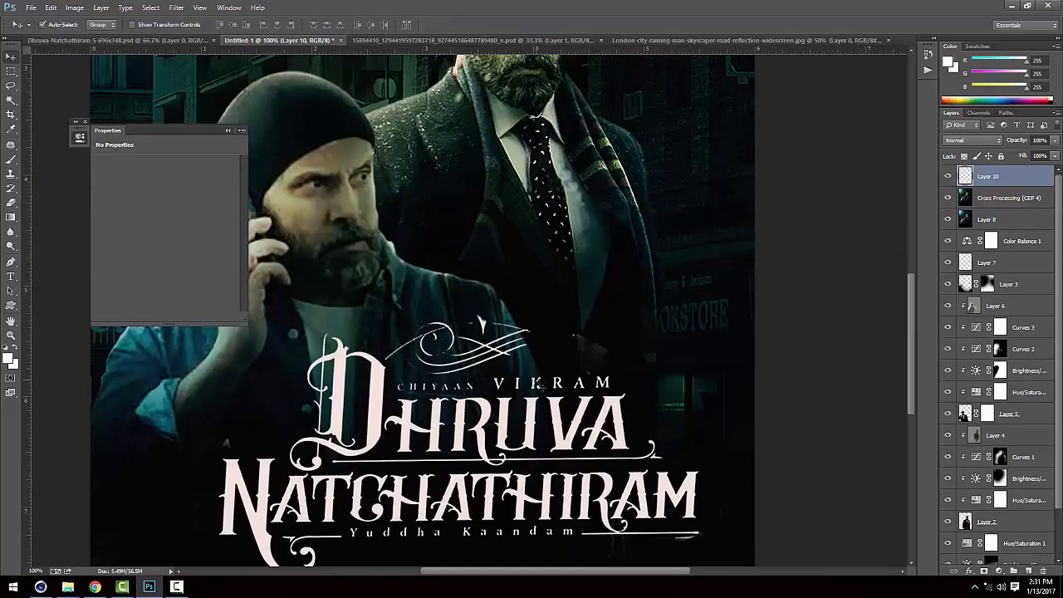
Erase the swirl flourish above DHRUVA with a small eraser brush.
{"action": "key", "text": "e"}
{"action": "key", "text": "bracketleft"}
{"action": "key", "text": "bracketleft"}
{"action": "key", "text": "bracketleft"}
{"action": "key", "text": "bracketleft"}
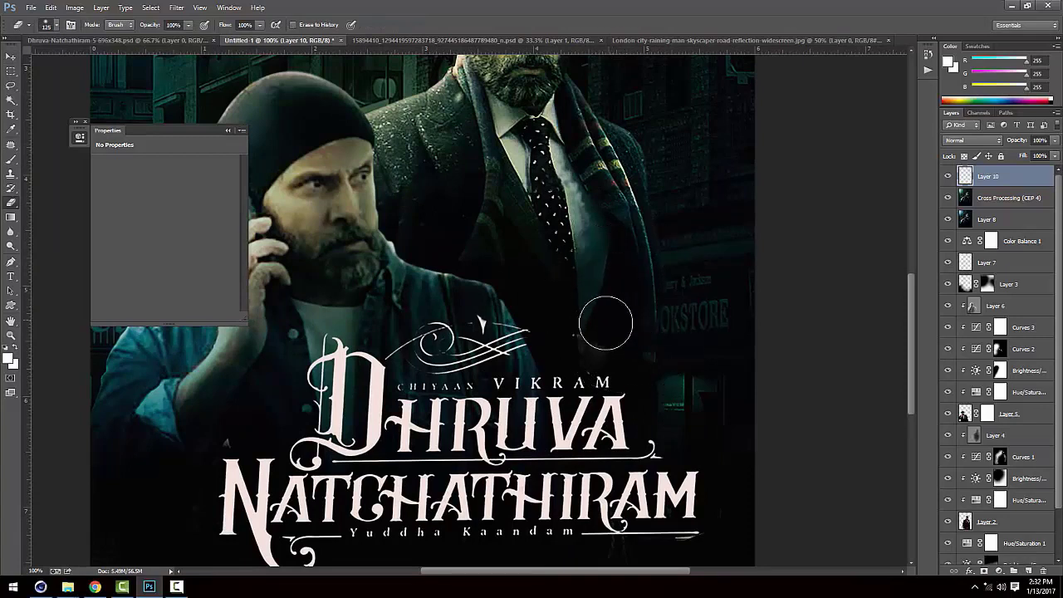
{"action": "key", "text": "bracketleft"}
{"action": "key", "text": "bracketleft"}
{"action": "key", "text": "bracketleft"}
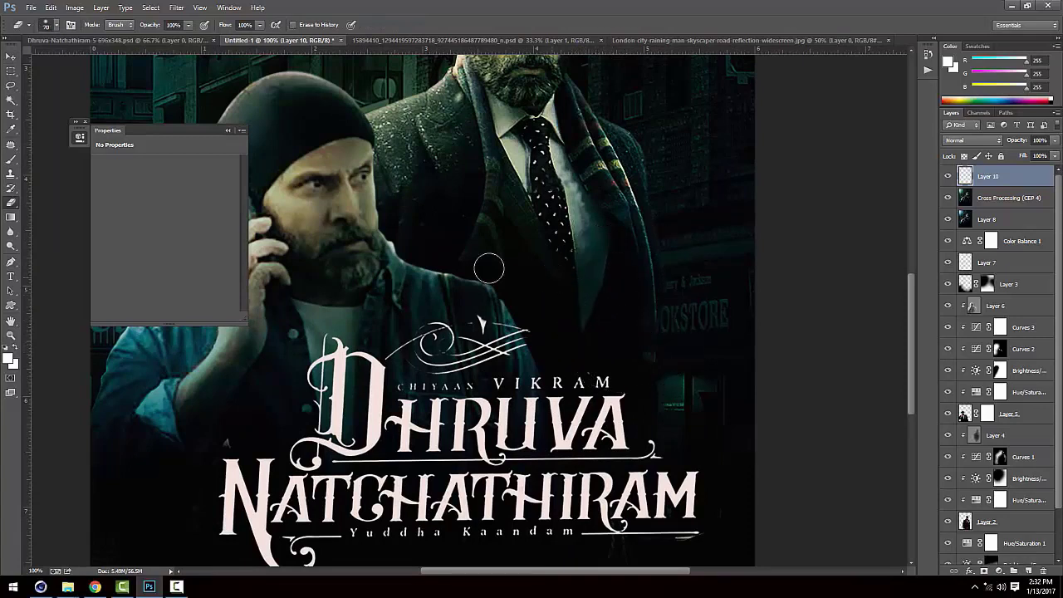
{"action": "mouse_move", "coordinate": [542, 321]}
{"action": "left_mouse_down"}
{"action": "mouse_move", "coordinate": [435, 339]}
{"action": "mouse_move", "coordinate": [465, 347]}
{"action": "mouse_move", "coordinate": [430, 365]}
{"action": "mouse_move", "coordinate": [389, 349]}
{"action": "left_mouse_up"}
{"action": "key", "text": "bracketleft"}
{"action": "key", "text": "bracketleft"}
{"action": "key", "text": "bracketleft"}
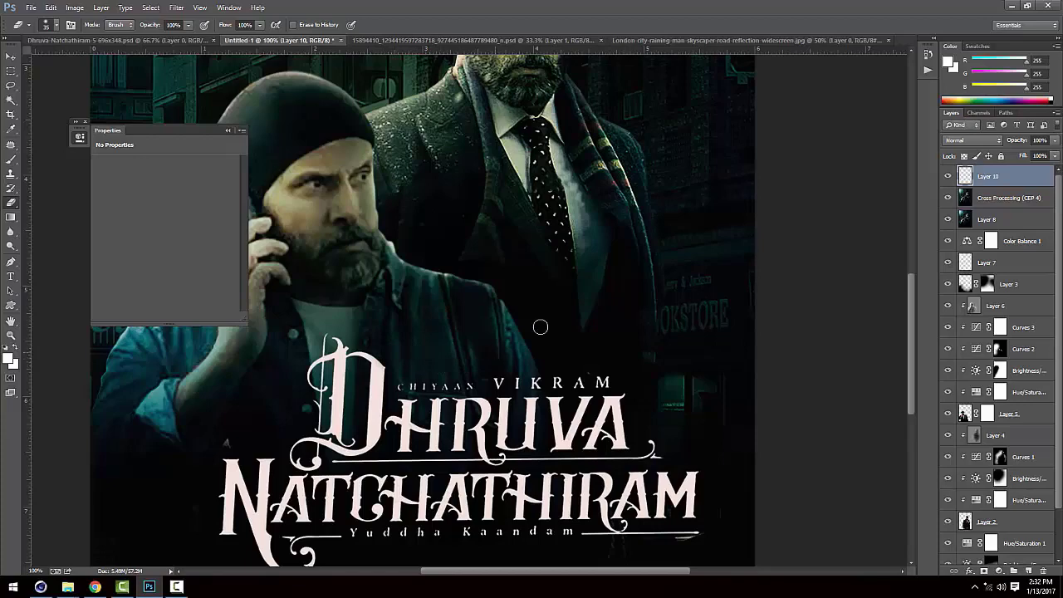
Zoom out to 50% and nudge the title slightly left and down.
{"action": "key", "text": "ctrl+minus"}
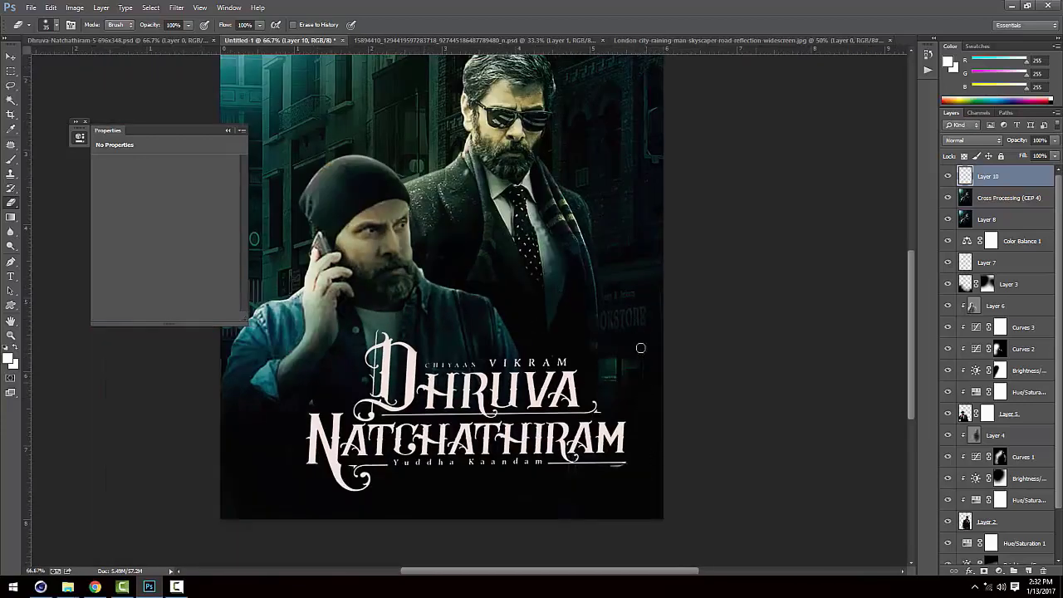
{"action": "key", "text": "ctrl+minus"}
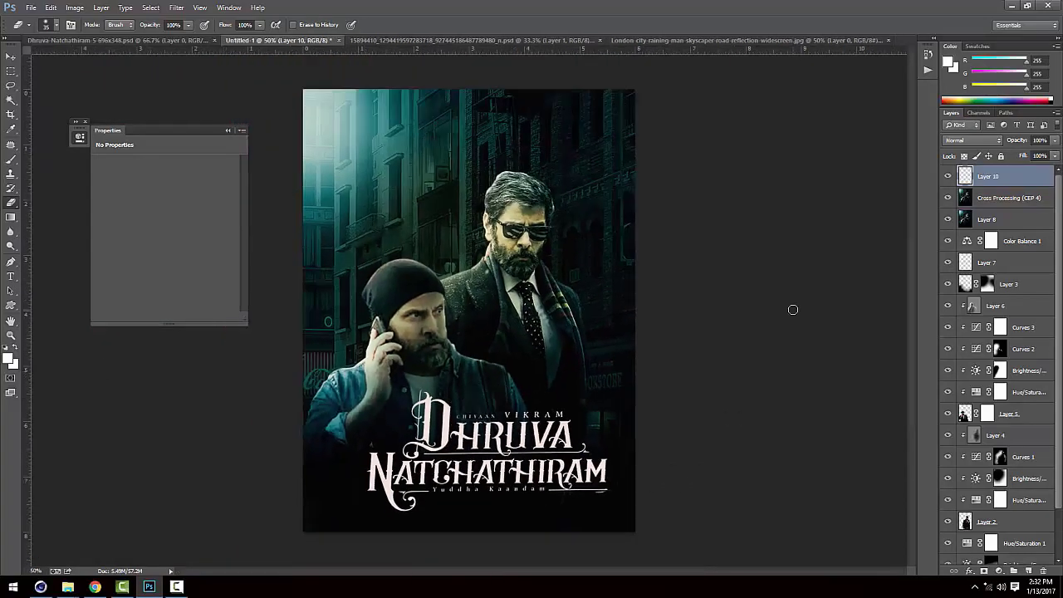
{"action": "key", "text": "v"}
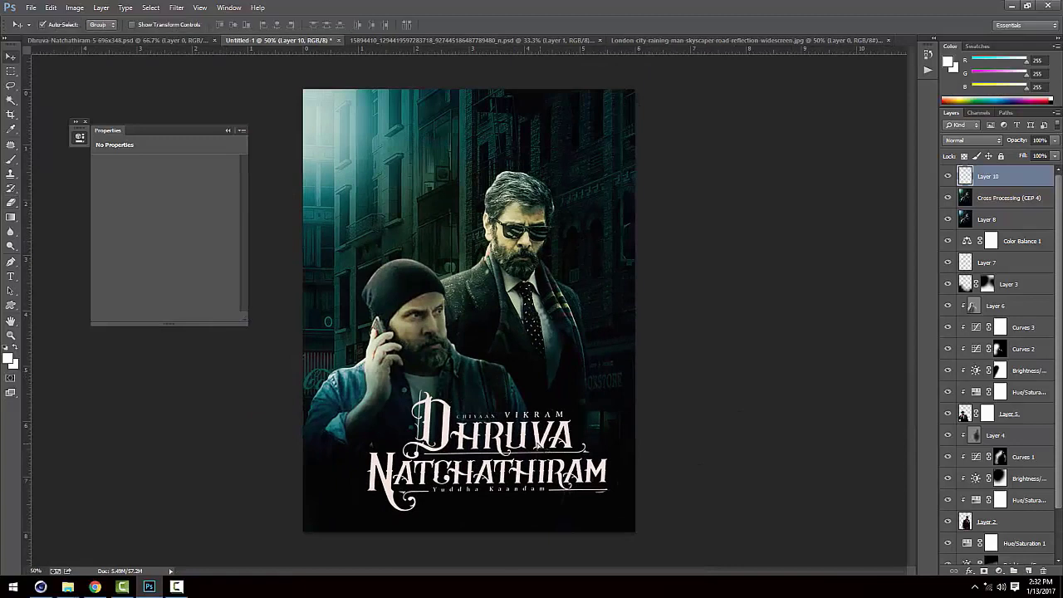
{"action": "left_click_drag", "start_coordinate": [540, 444], "coordinate": [535, 451]}
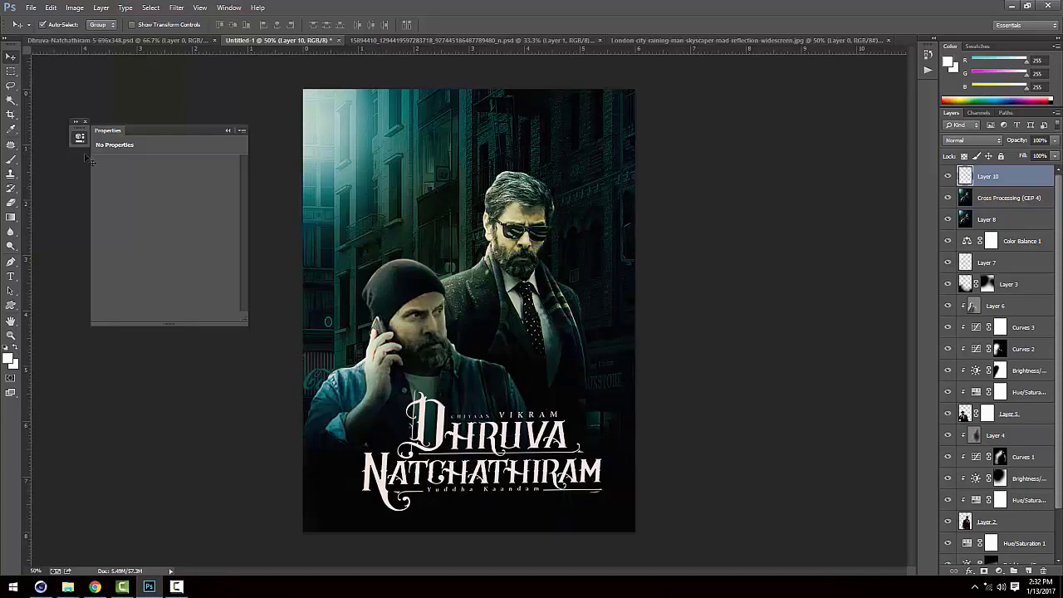
Add a 'PHOTOMANIPULATION TUTORIAL' text line near the top of the poster.
{"action": "left_click", "coordinate": [11, 275]}
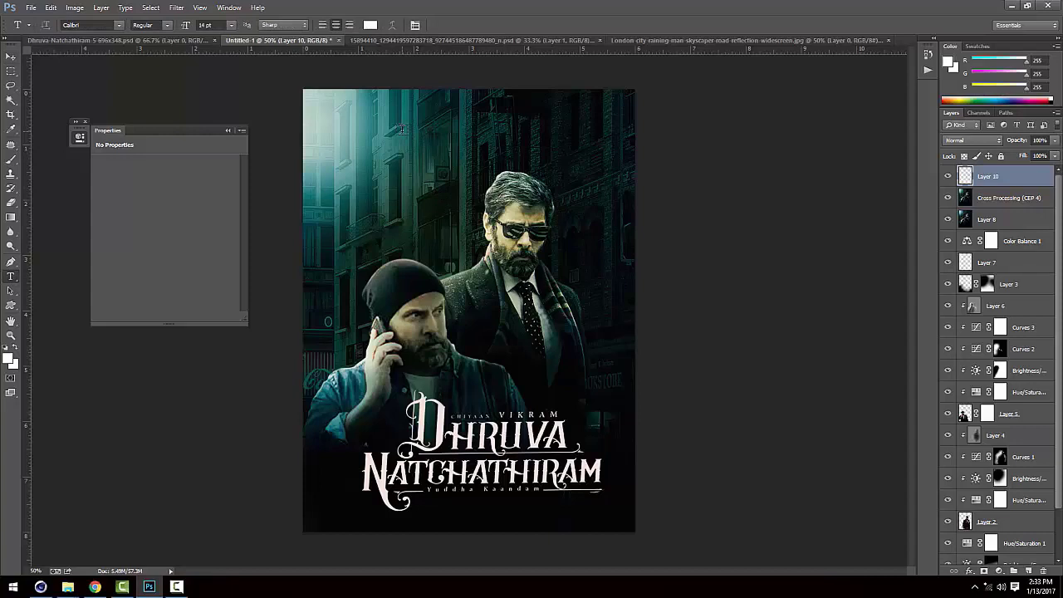
{"action": "left_click", "coordinate": [401, 129]}
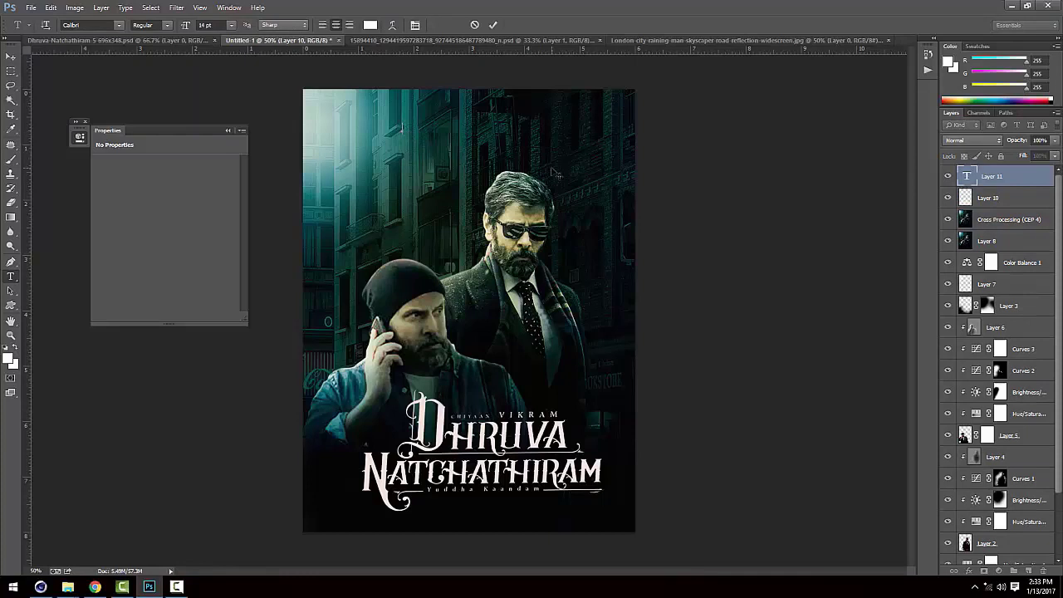
{"action": "type", "text": "PHQ"}
{"action": "type", "text": "TO"}
{"action": "type", "text": "MANIP"}
{"action": "type", "text": "ULATION"}
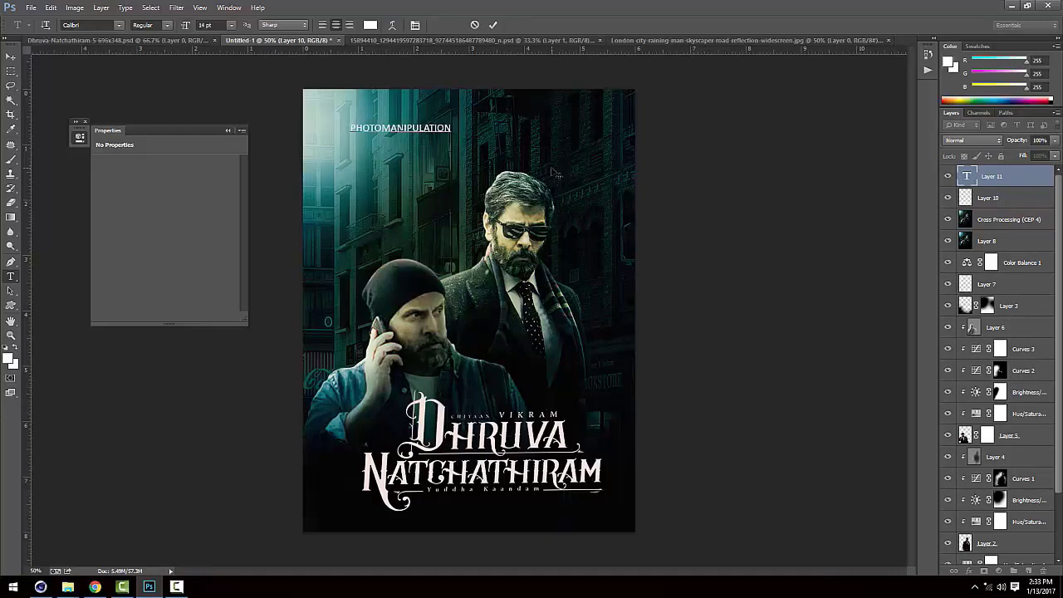
{"action": "type", "text": "TUTOR"}
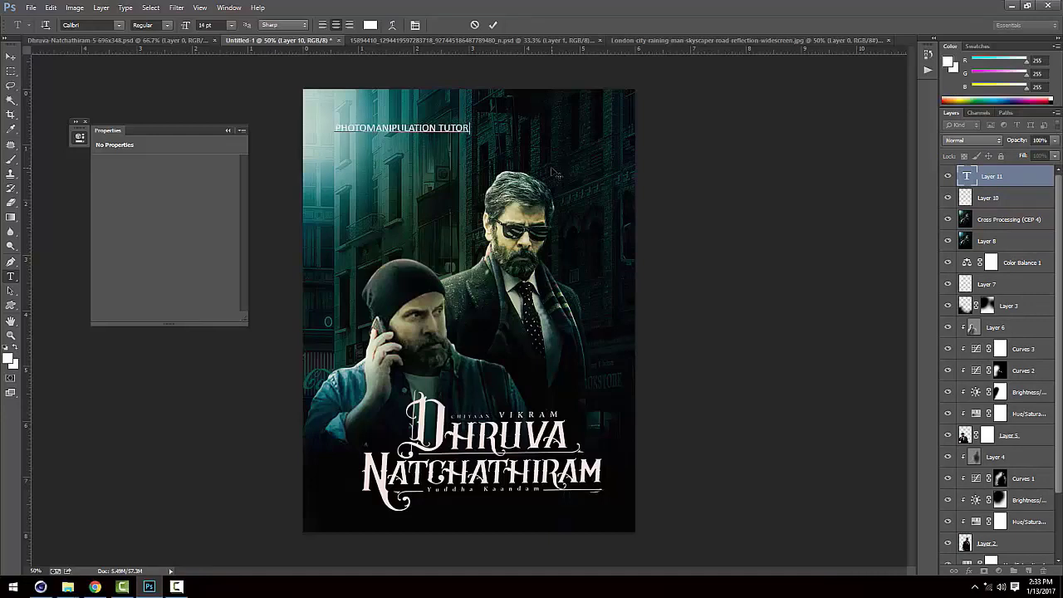
{"action": "type", "text": "IAL"}
{"action": "key", "text": "ctrl+Return"}
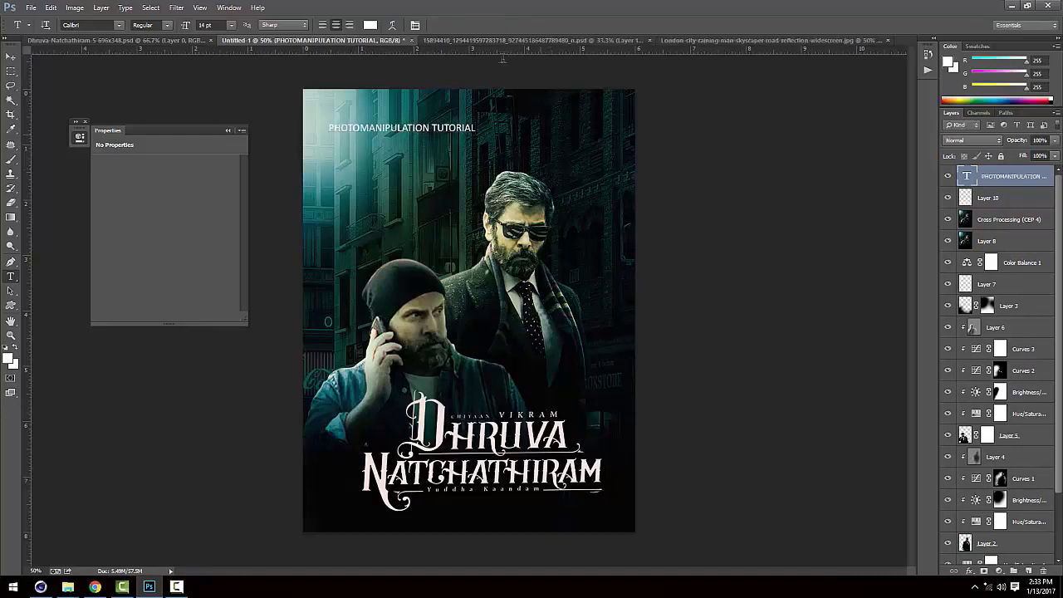
Move the header text up and right and scale it to about 151%.
{"action": "key", "text": "v"}
{"action": "mouse_move", "coordinate": [461, 129]}
{"action": "left_mouse_down"}
{"action": "mouse_move", "coordinate": [587, 121]}
{"action": "mouse_move", "coordinate": [562, 115]}
{"action": "left_mouse_up"}
{"action": "key", "text": "ctrl+t"}
{"action": "key", "text": "Return"}
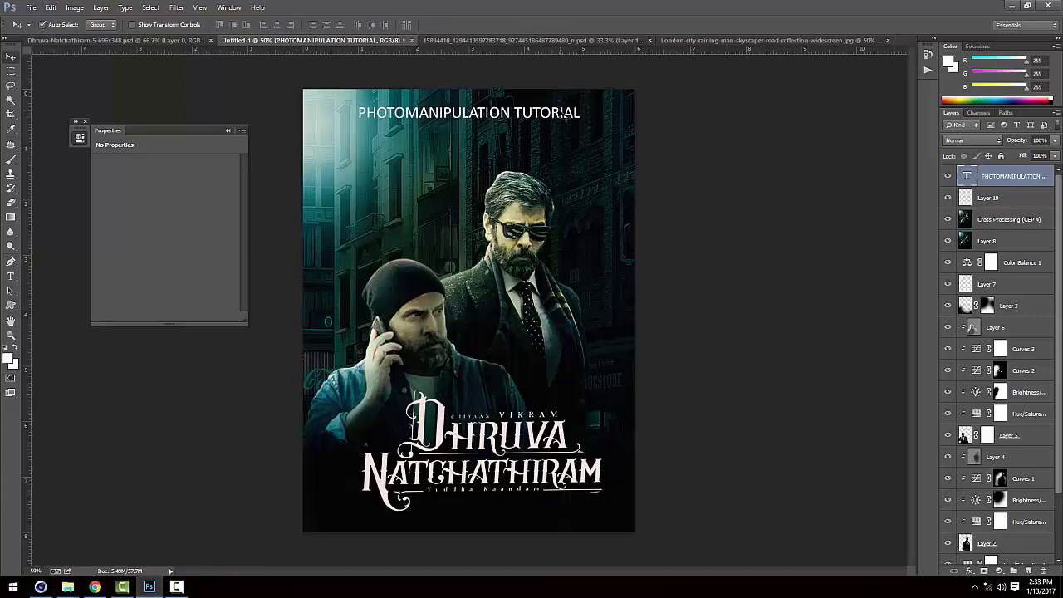
Give the header text a Drop Shadow layer effect.
{"action": "left_click", "coordinate": [970, 572]}
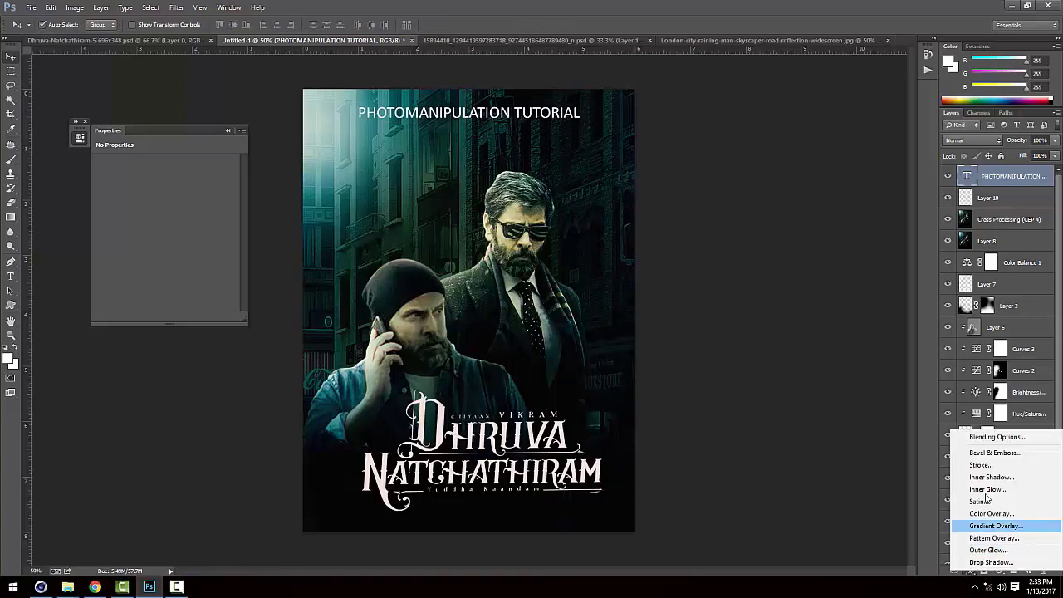
{"action": "left_click", "coordinate": [984, 573]}
{"action": "key", "text": "Return"}
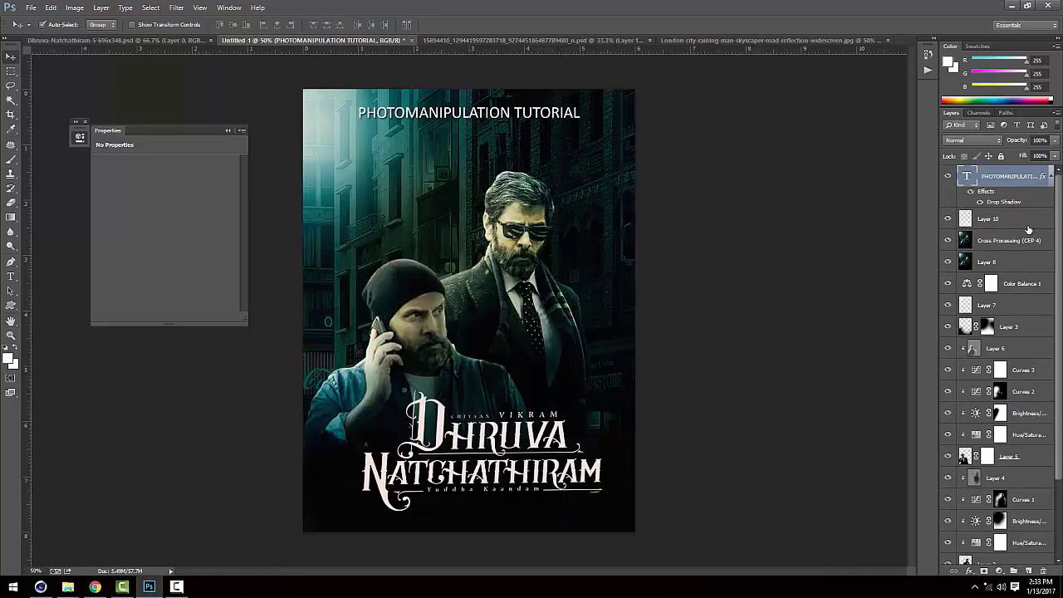
Horizontally centre the header and title against the Cross Processing layer, then hide all panels.
{"action": "left_click", "coordinate": [1005, 242], "text": "ctrl"}
{"action": "left_click", "coordinate": [277, 25]}
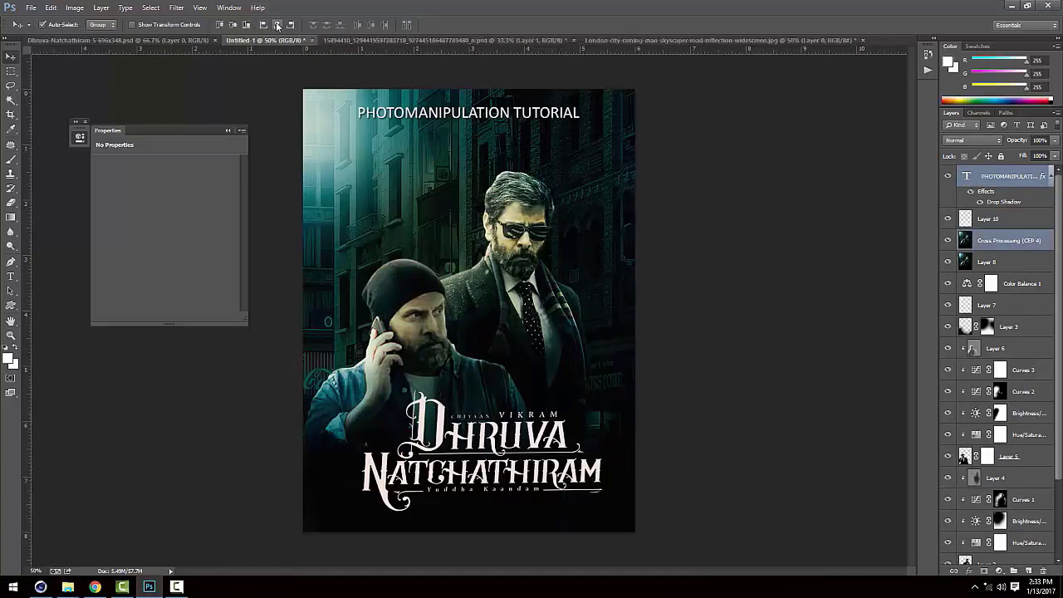
{"action": "left_click", "coordinate": [571, 437]}
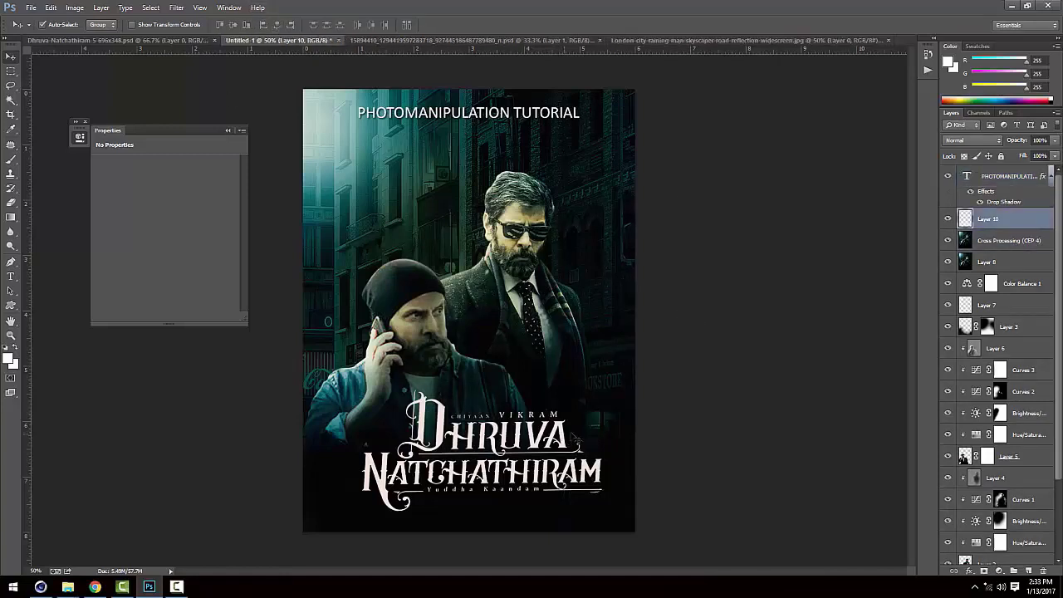
{"action": "left_click", "coordinate": [990, 241], "text": "ctrl"}
{"action": "left_click", "coordinate": [278, 26]}
{"action": "left_click", "coordinate": [750, 258]}
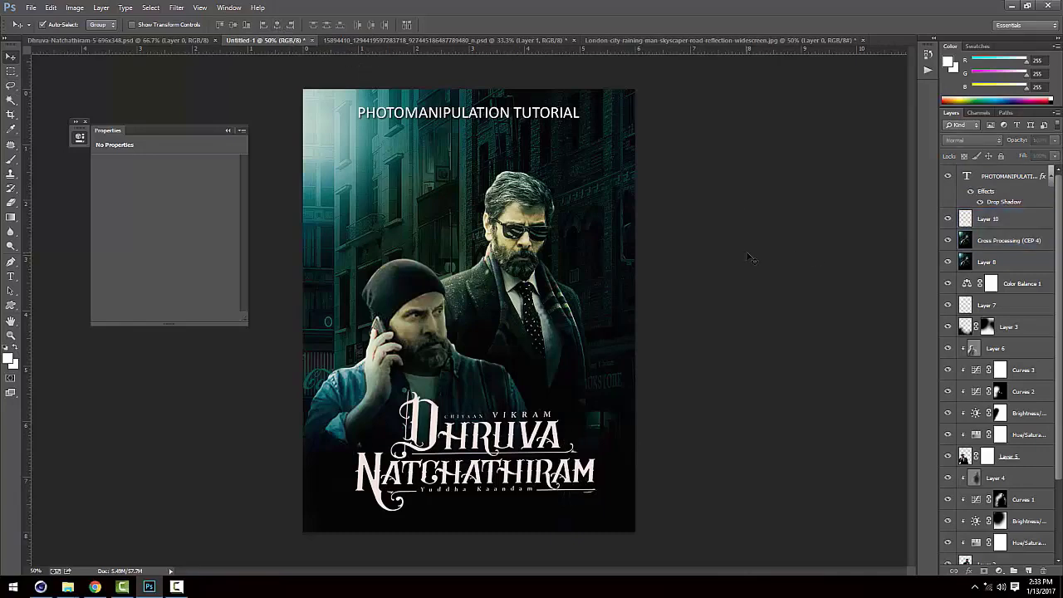
{"action": "key", "text": "Tab"}
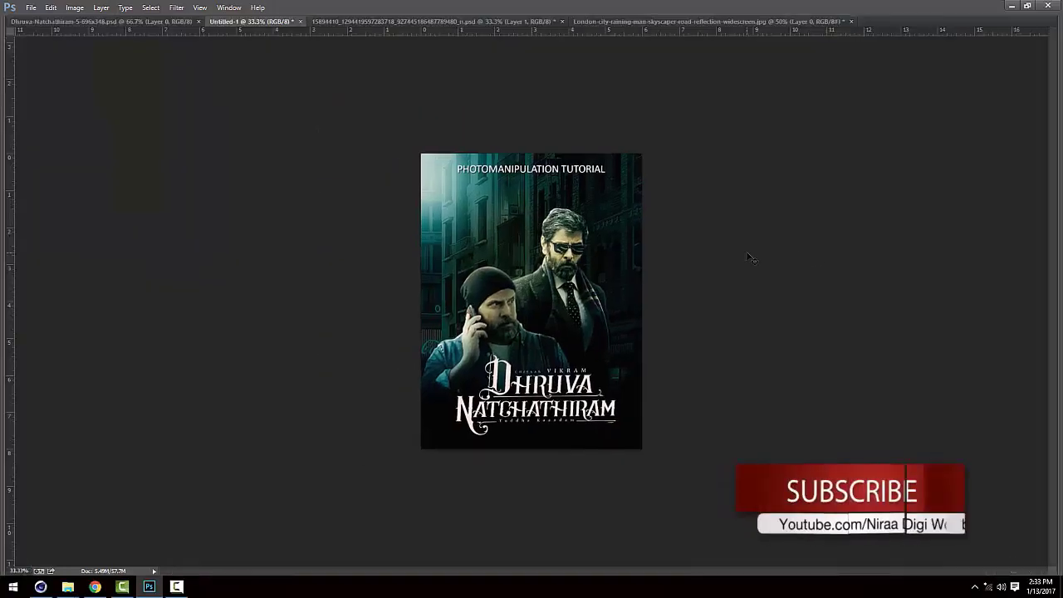